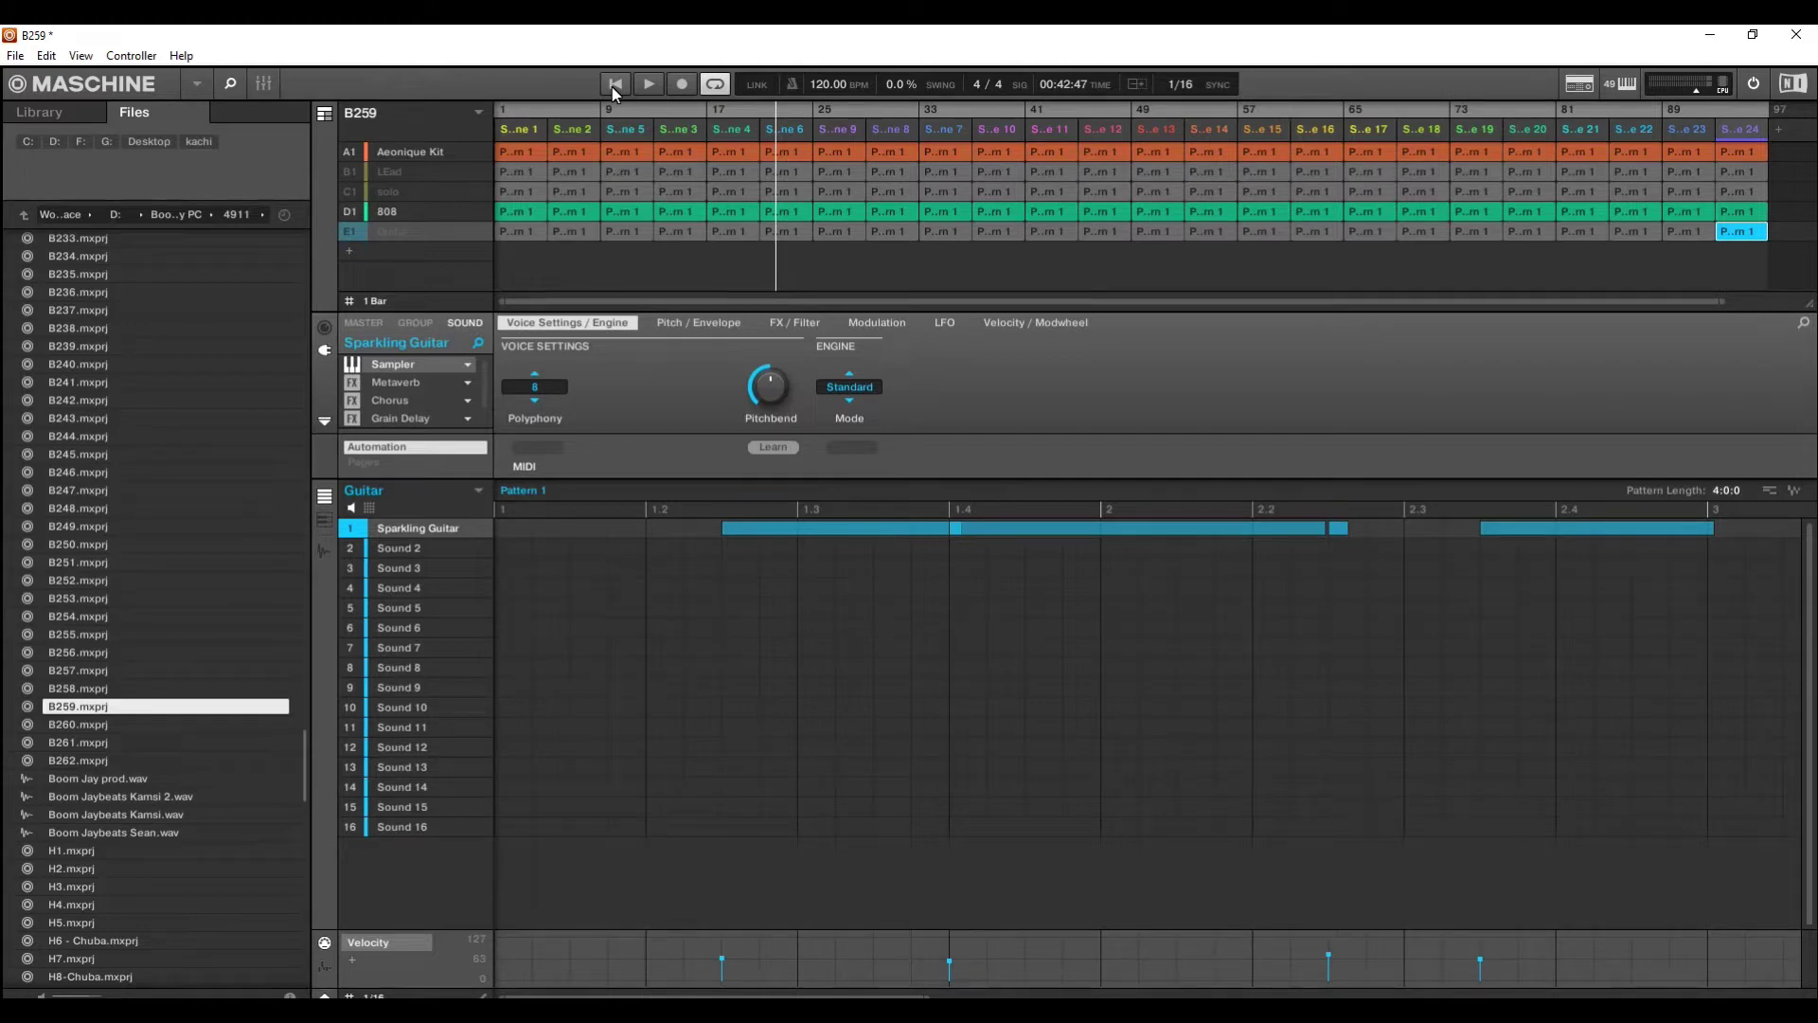
Rename group B1 to Lead and unmute it while the song plays from the start
{"action": "left_click", "coordinate": [612, 87]}
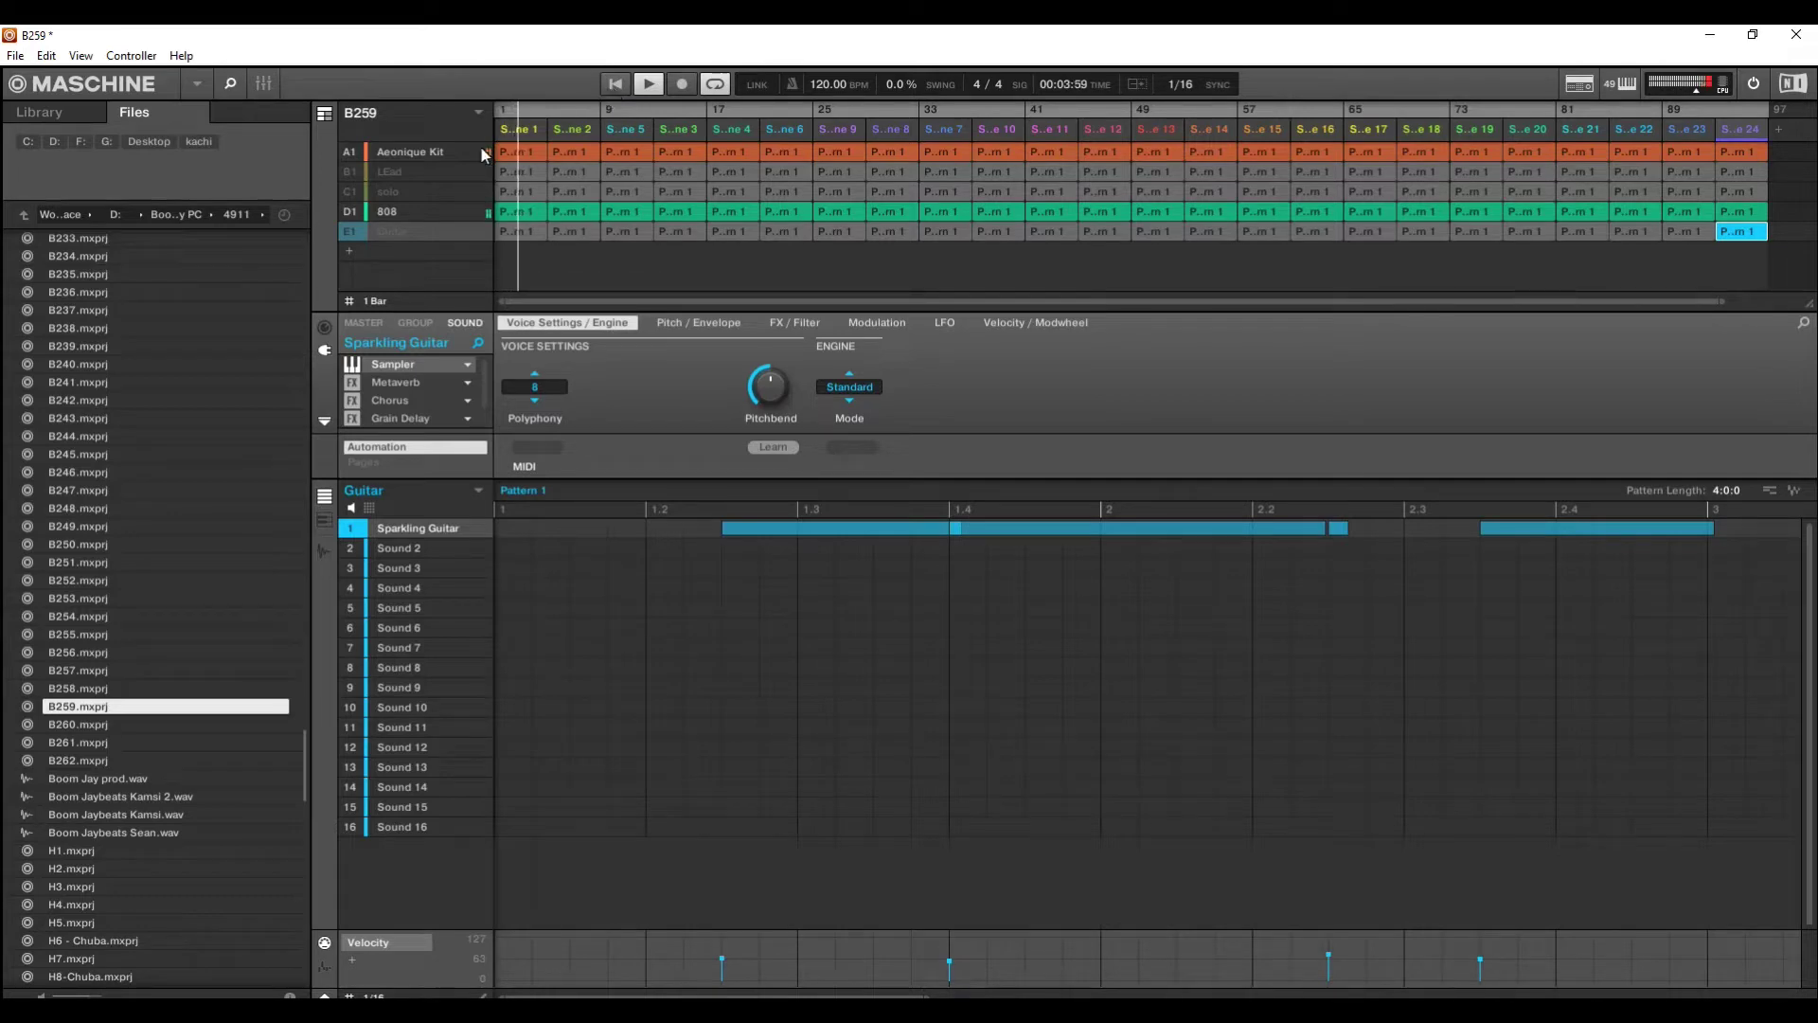
{"action": "double_click", "coordinate": [412, 173]}
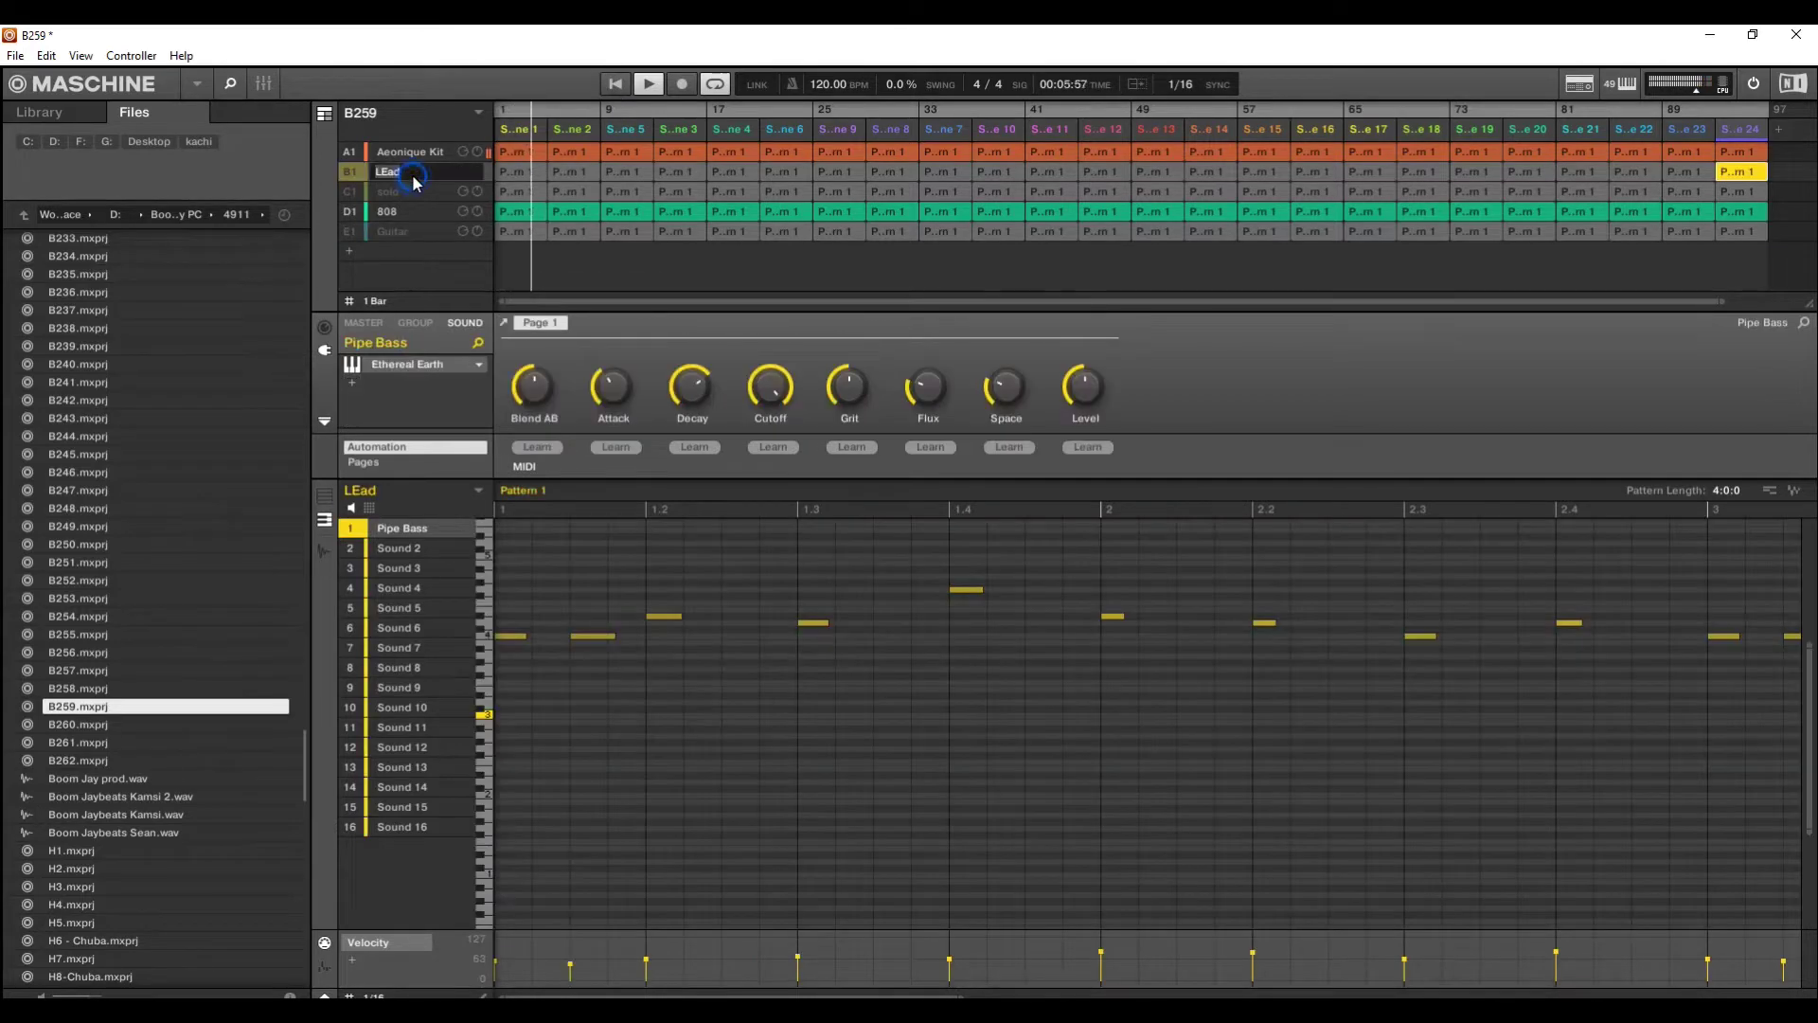
{"action": "type", "text": "Lead"}
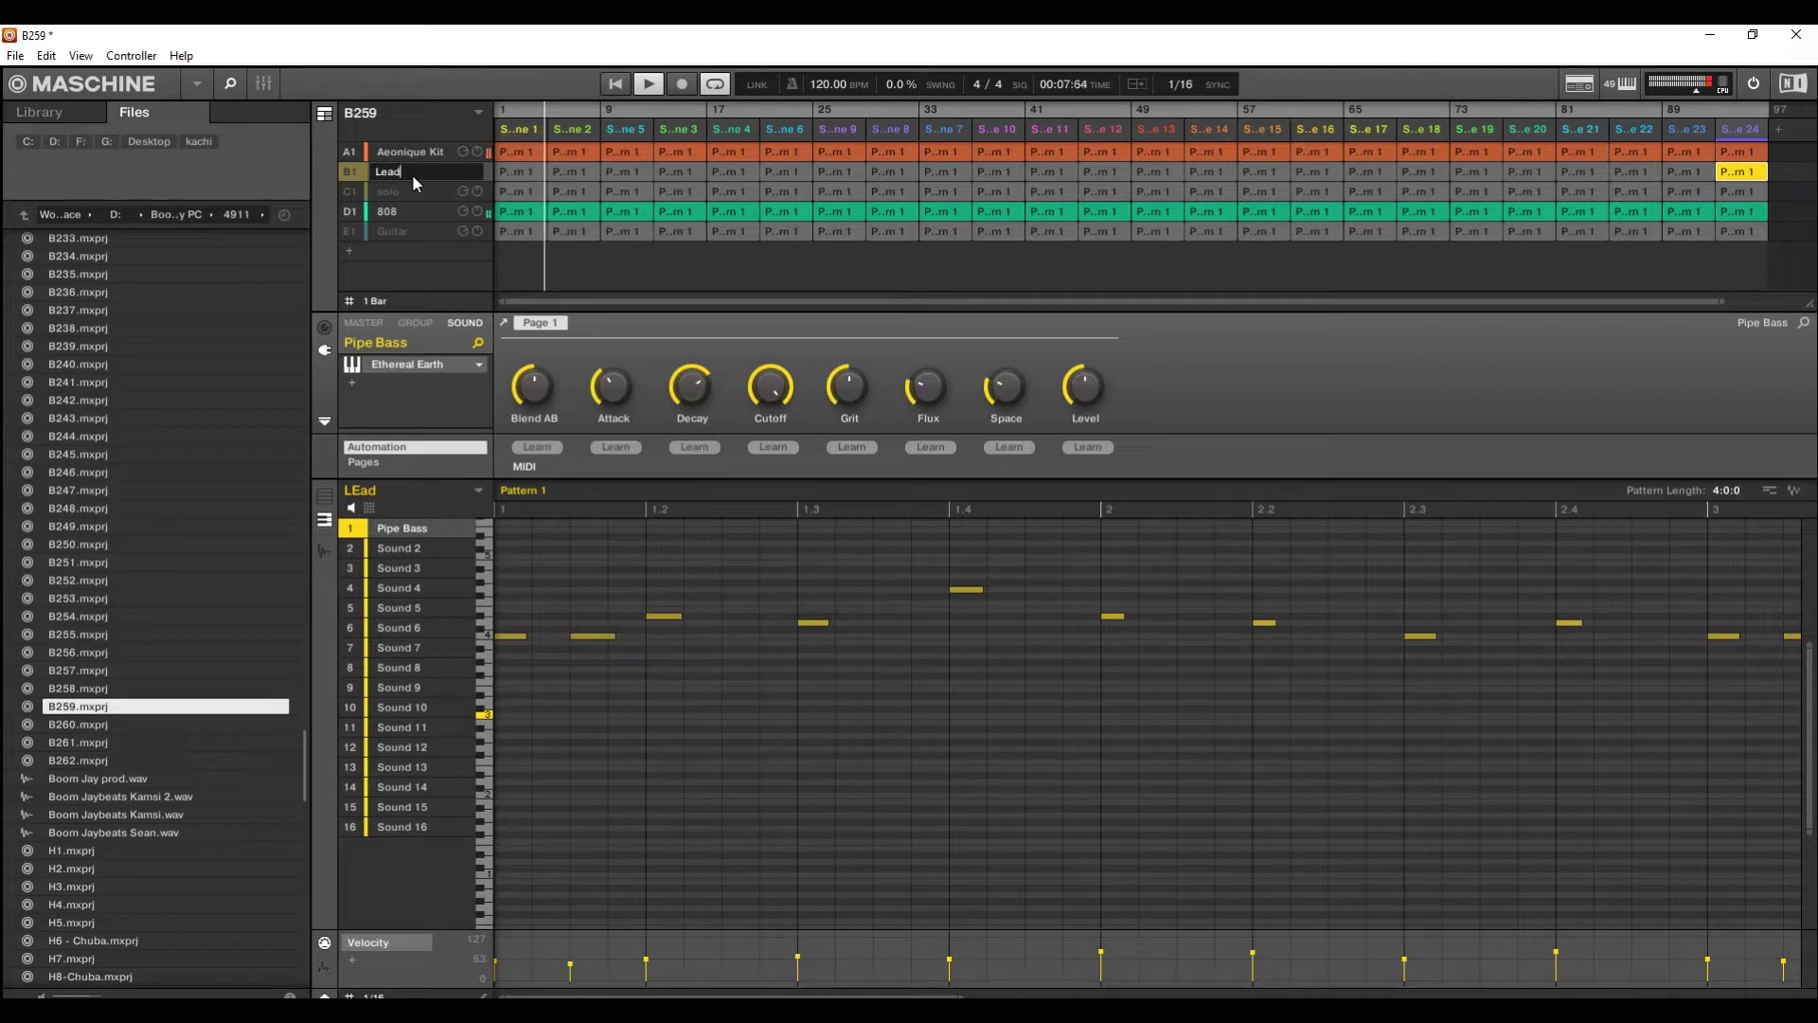
{"action": "key", "text": "Return"}
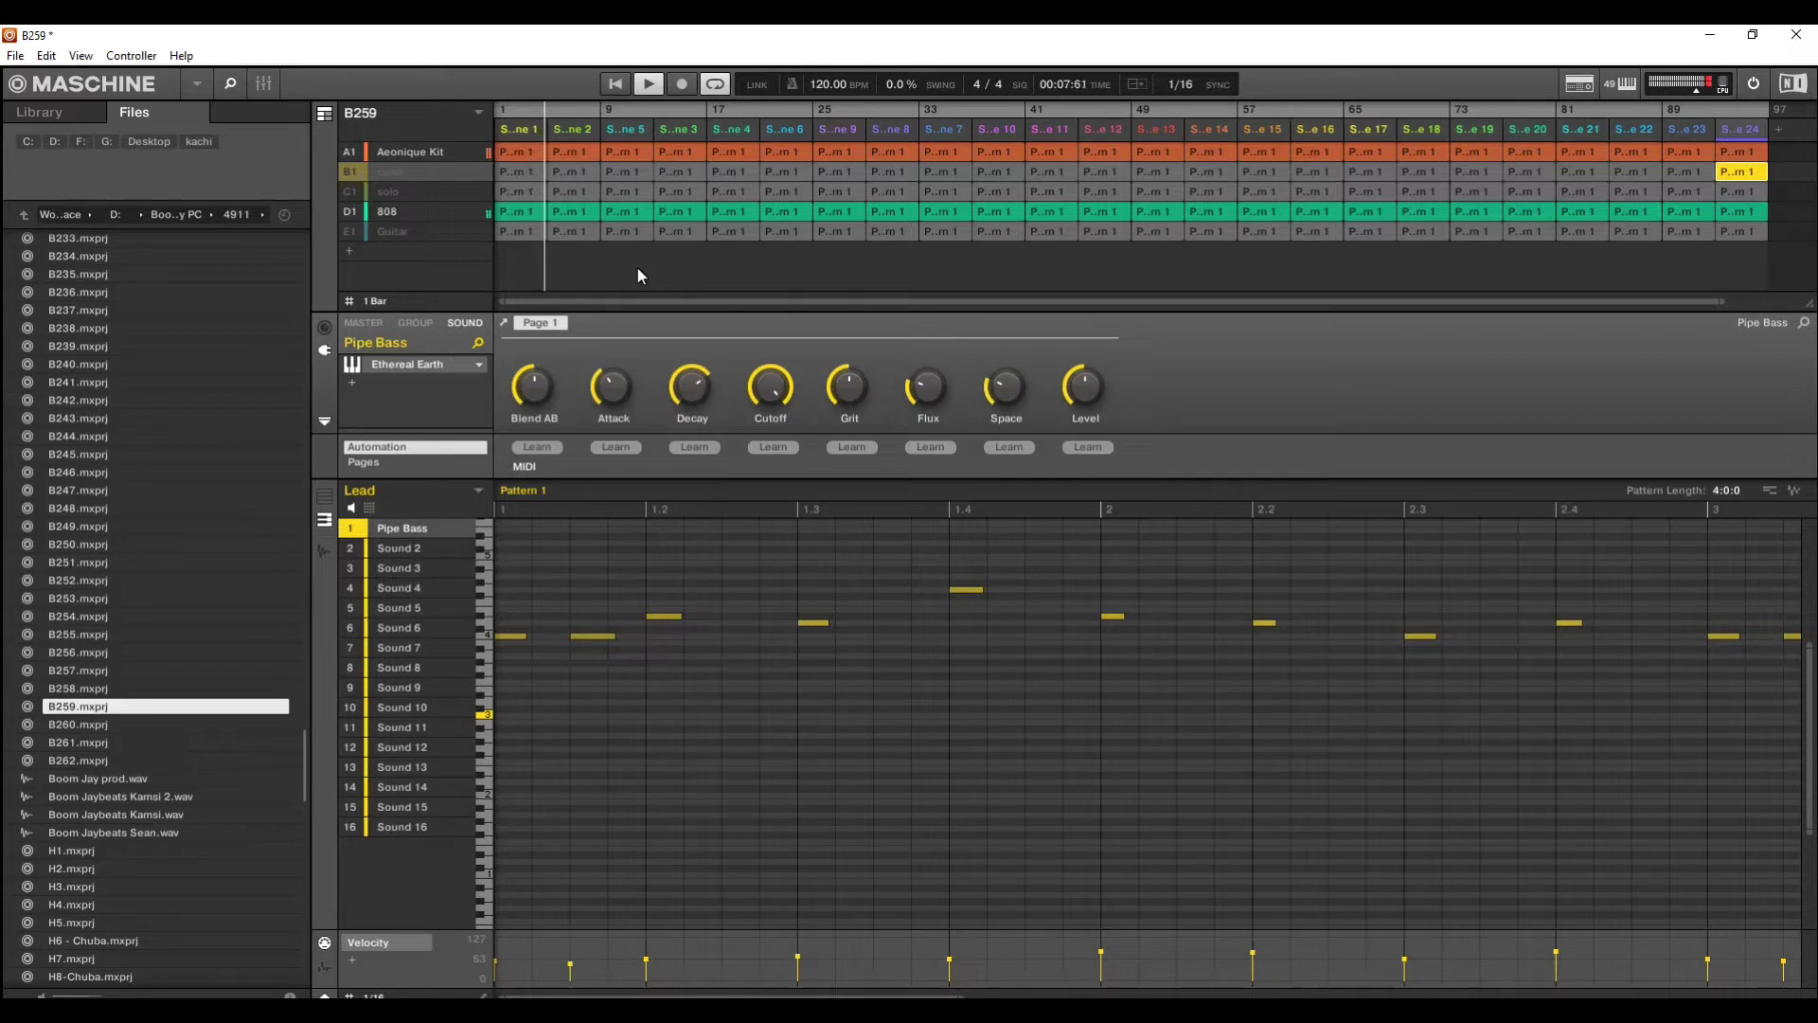
{"action": "left_click", "coordinate": [356, 179]}
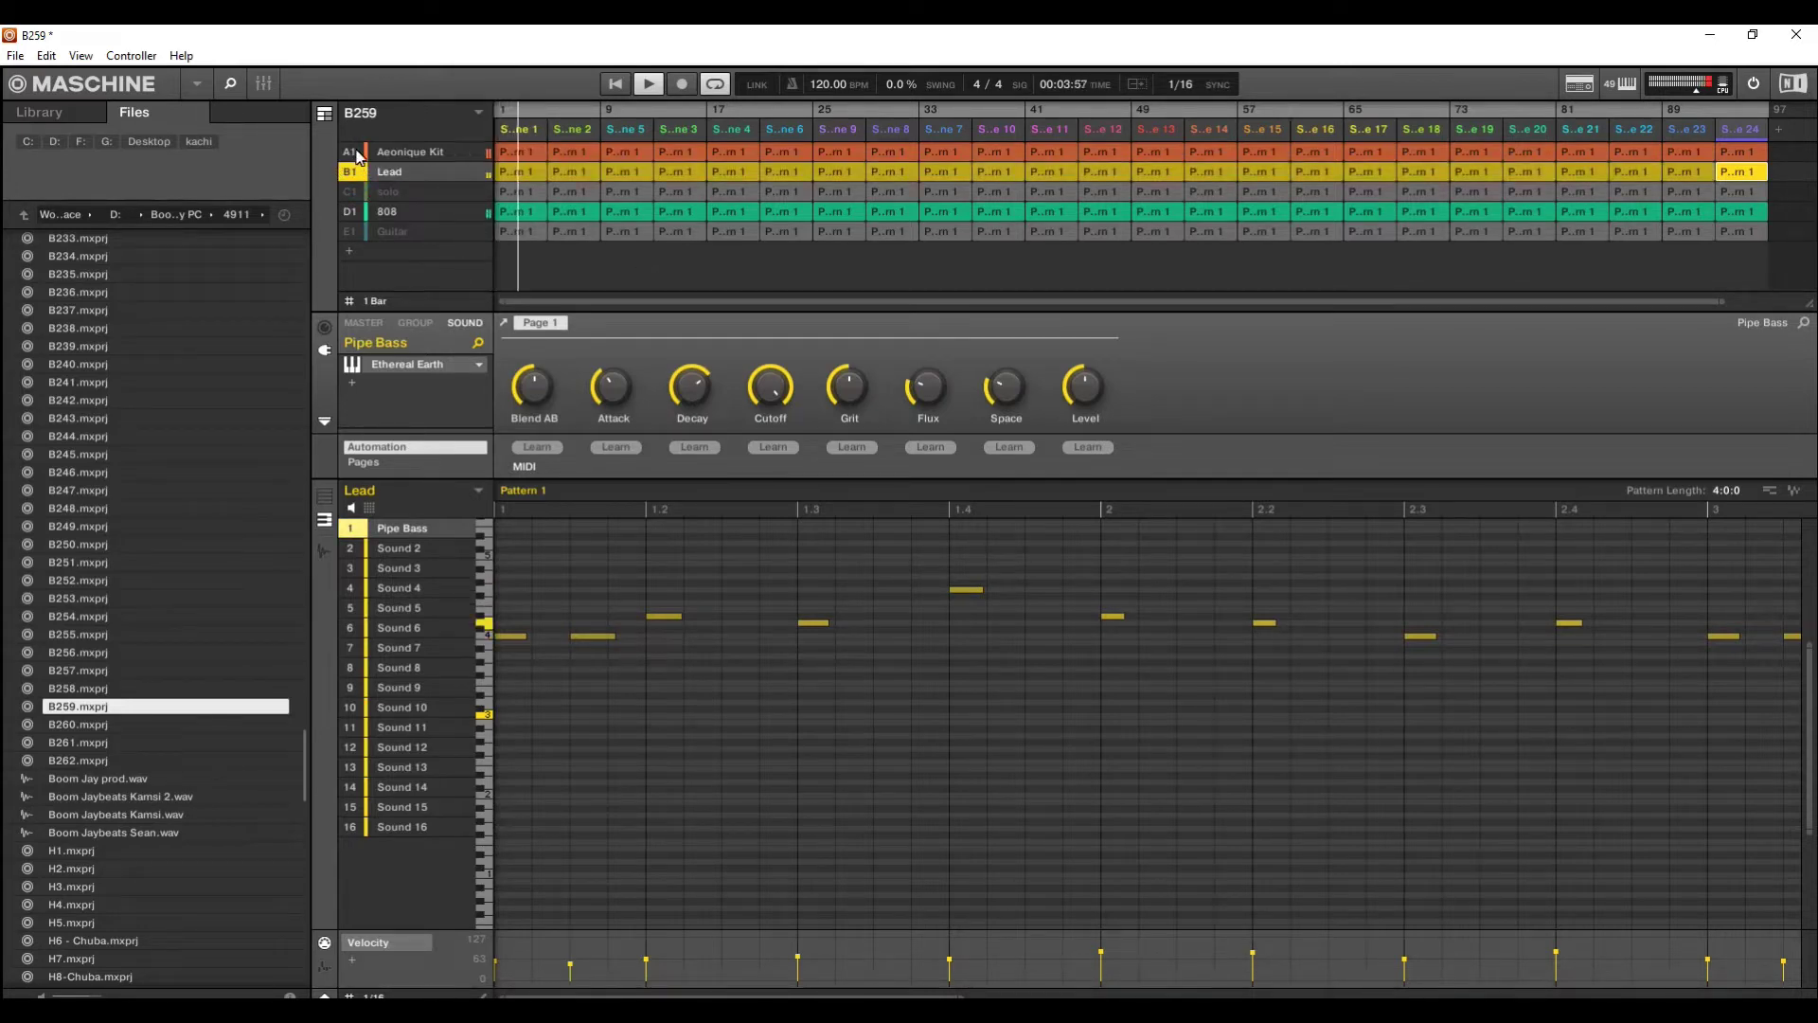
Remove the Aeonique Kit patterns from Scene 1 and Scene 2 with the group muted, and unmute the group
{"action": "left_click", "coordinate": [358, 154]}
{"action": "right_click", "coordinate": [530, 148]}
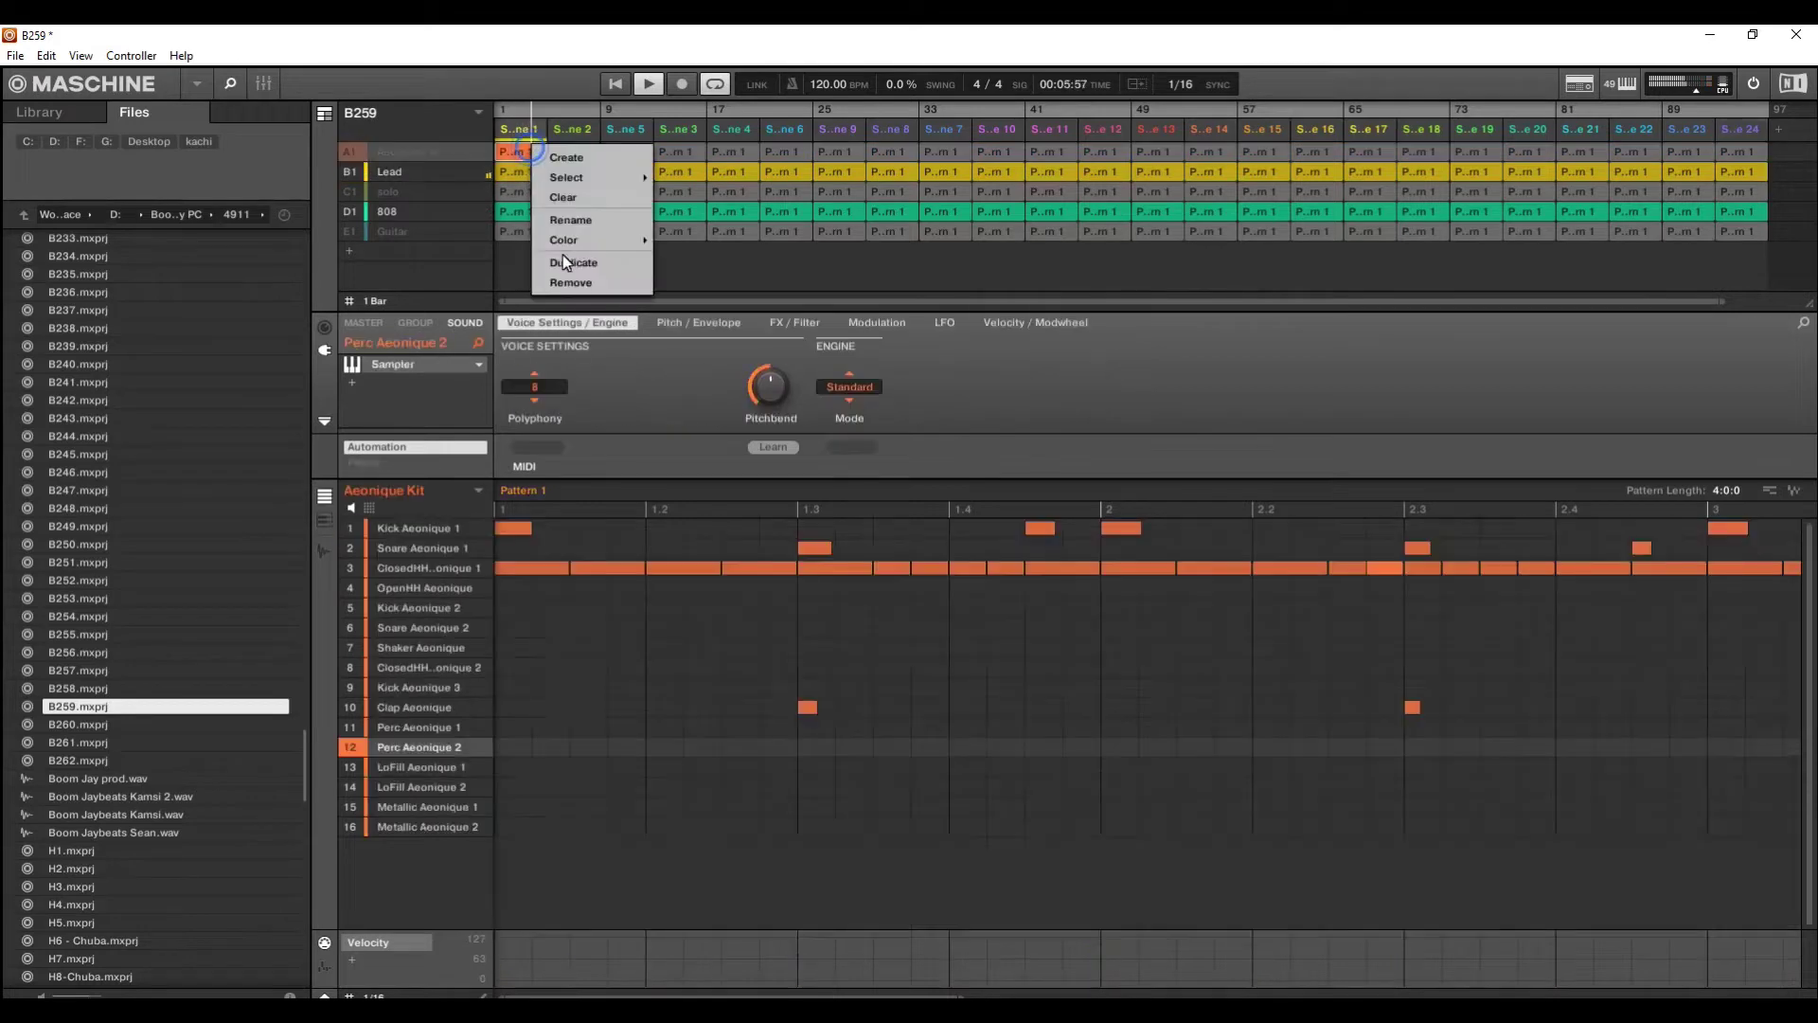
{"action": "left_click", "coordinate": [570, 280]}
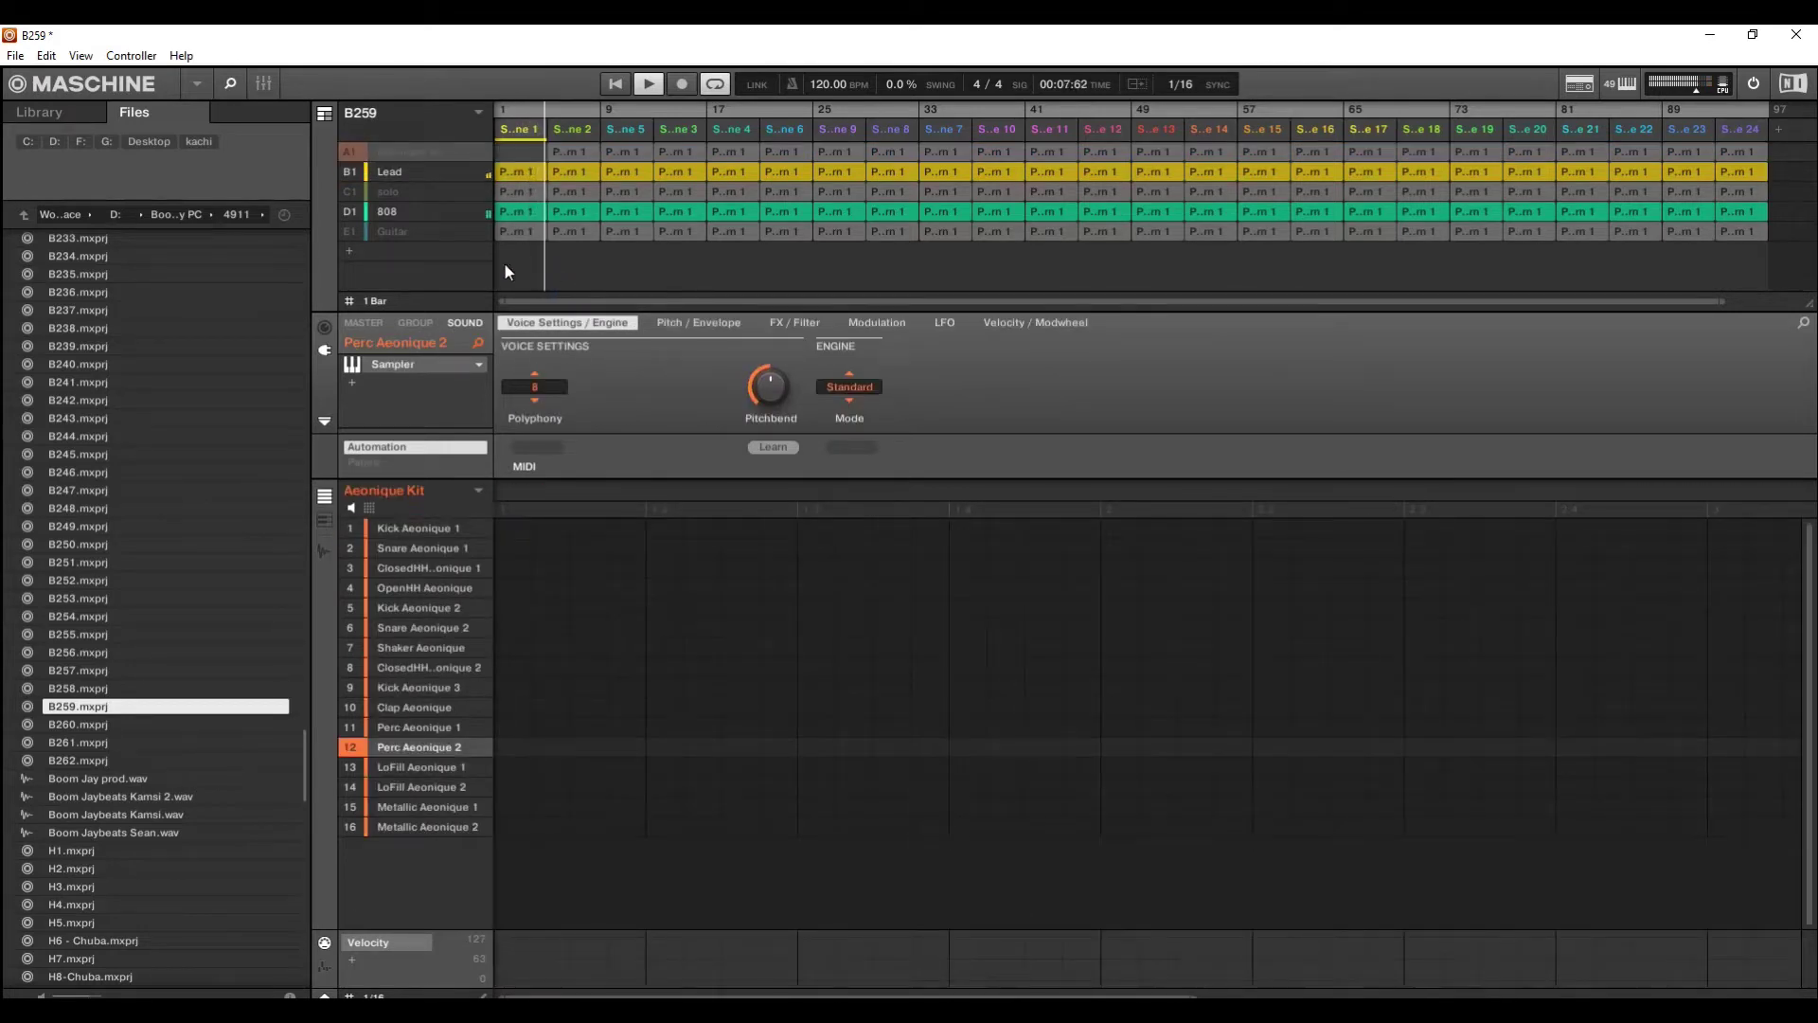
{"action": "right_click", "coordinate": [572, 154]}
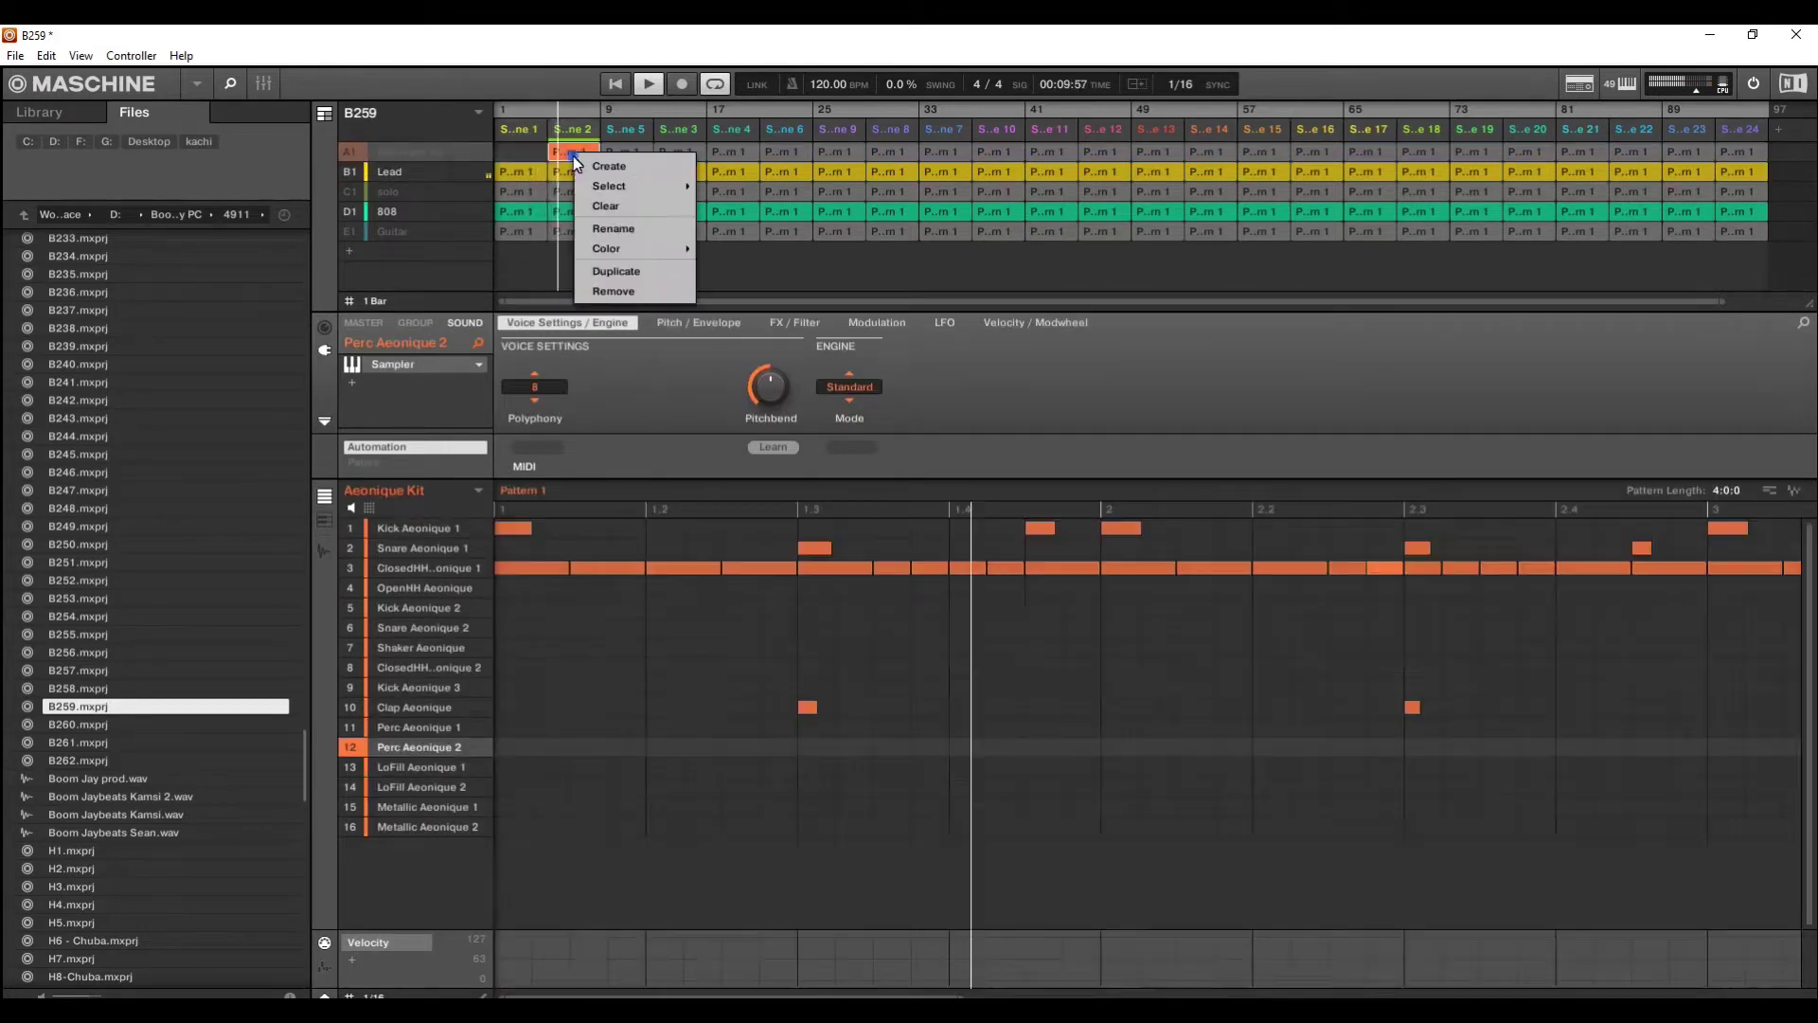
{"action": "left_click", "coordinate": [614, 291]}
{"action": "left_click", "coordinate": [413, 214]}
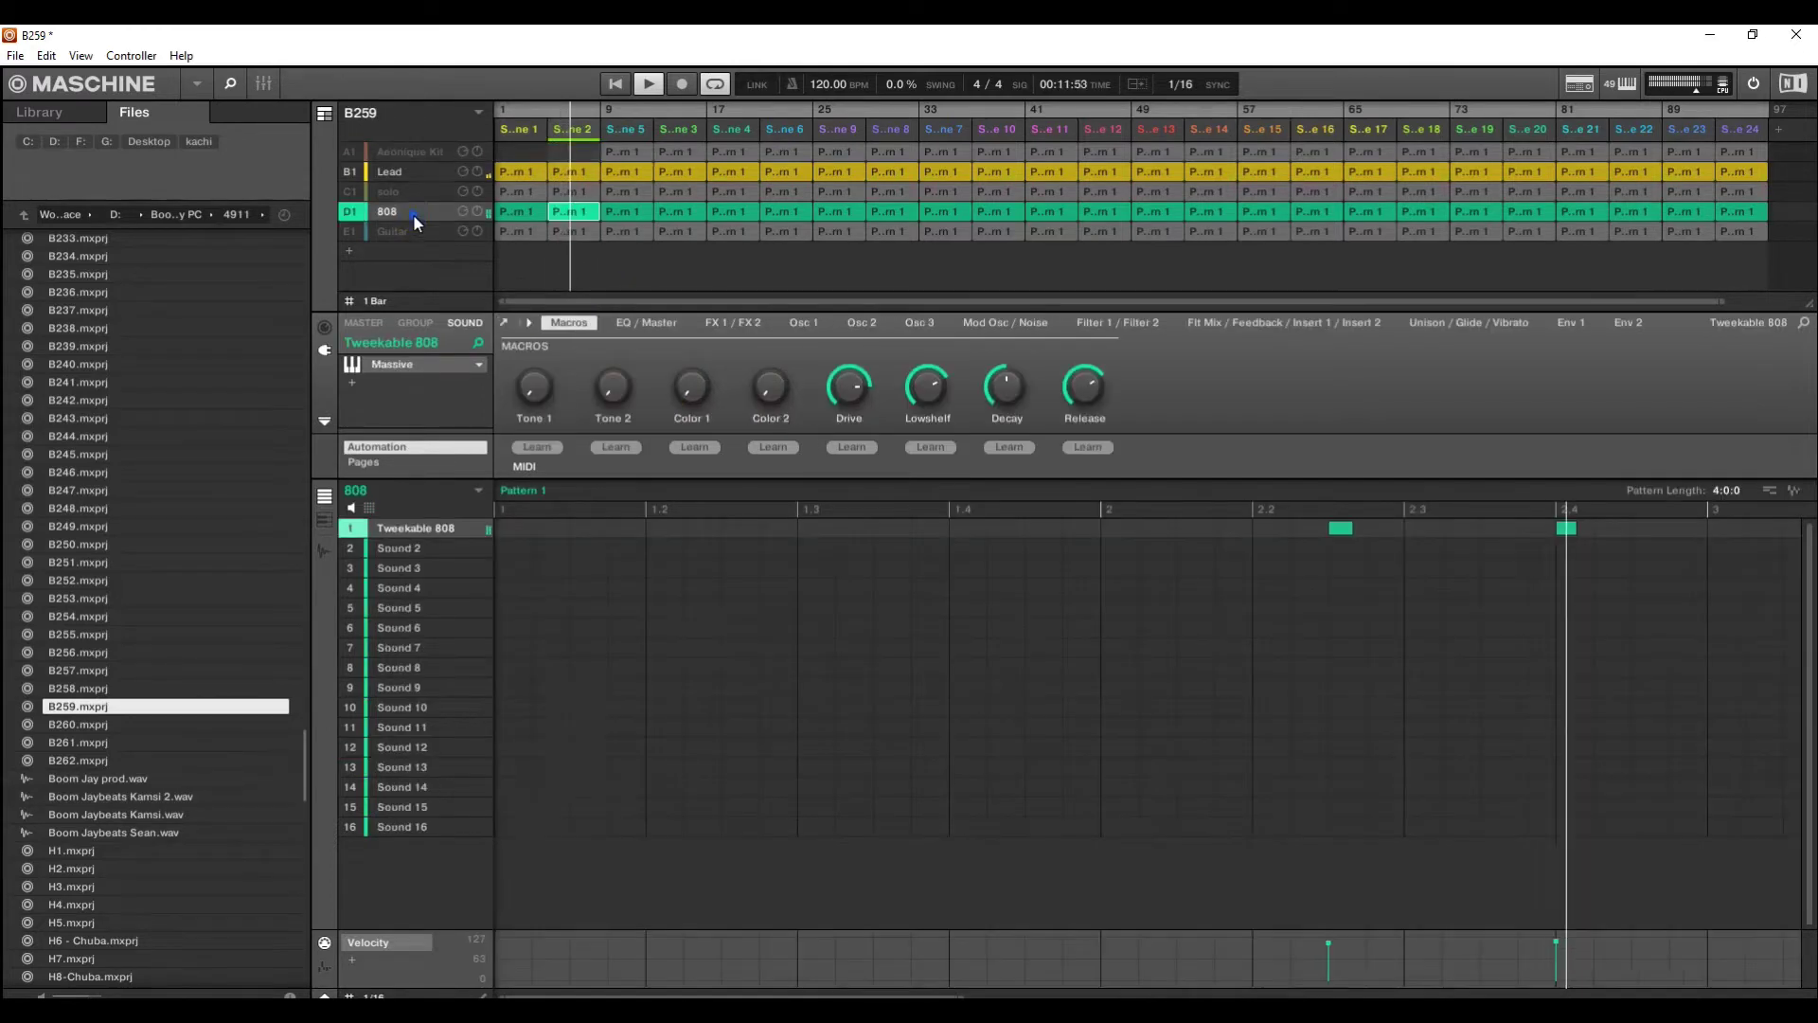
{"action": "left_click", "coordinate": [351, 154]}
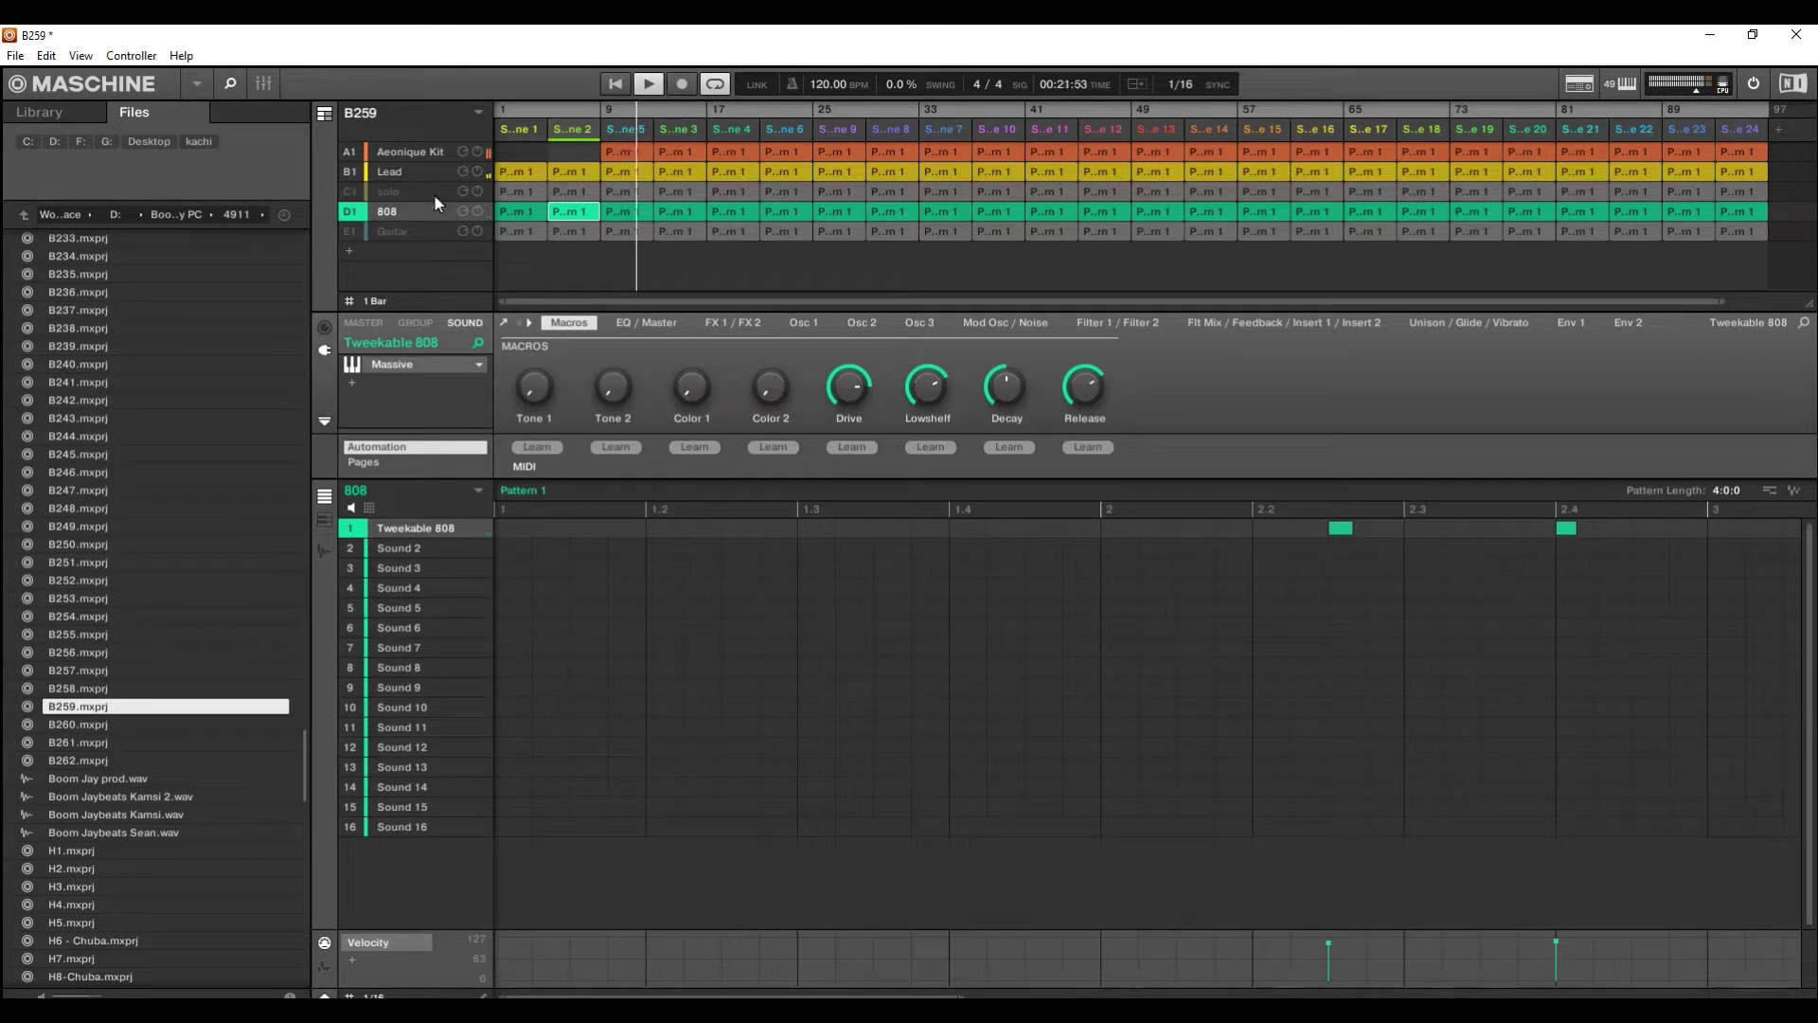
Unmute the solo group and remove its patterns from Scene 1 and Scene 2
{"action": "left_click", "coordinate": [348, 192]}
{"action": "right_click", "coordinate": [513, 189]}
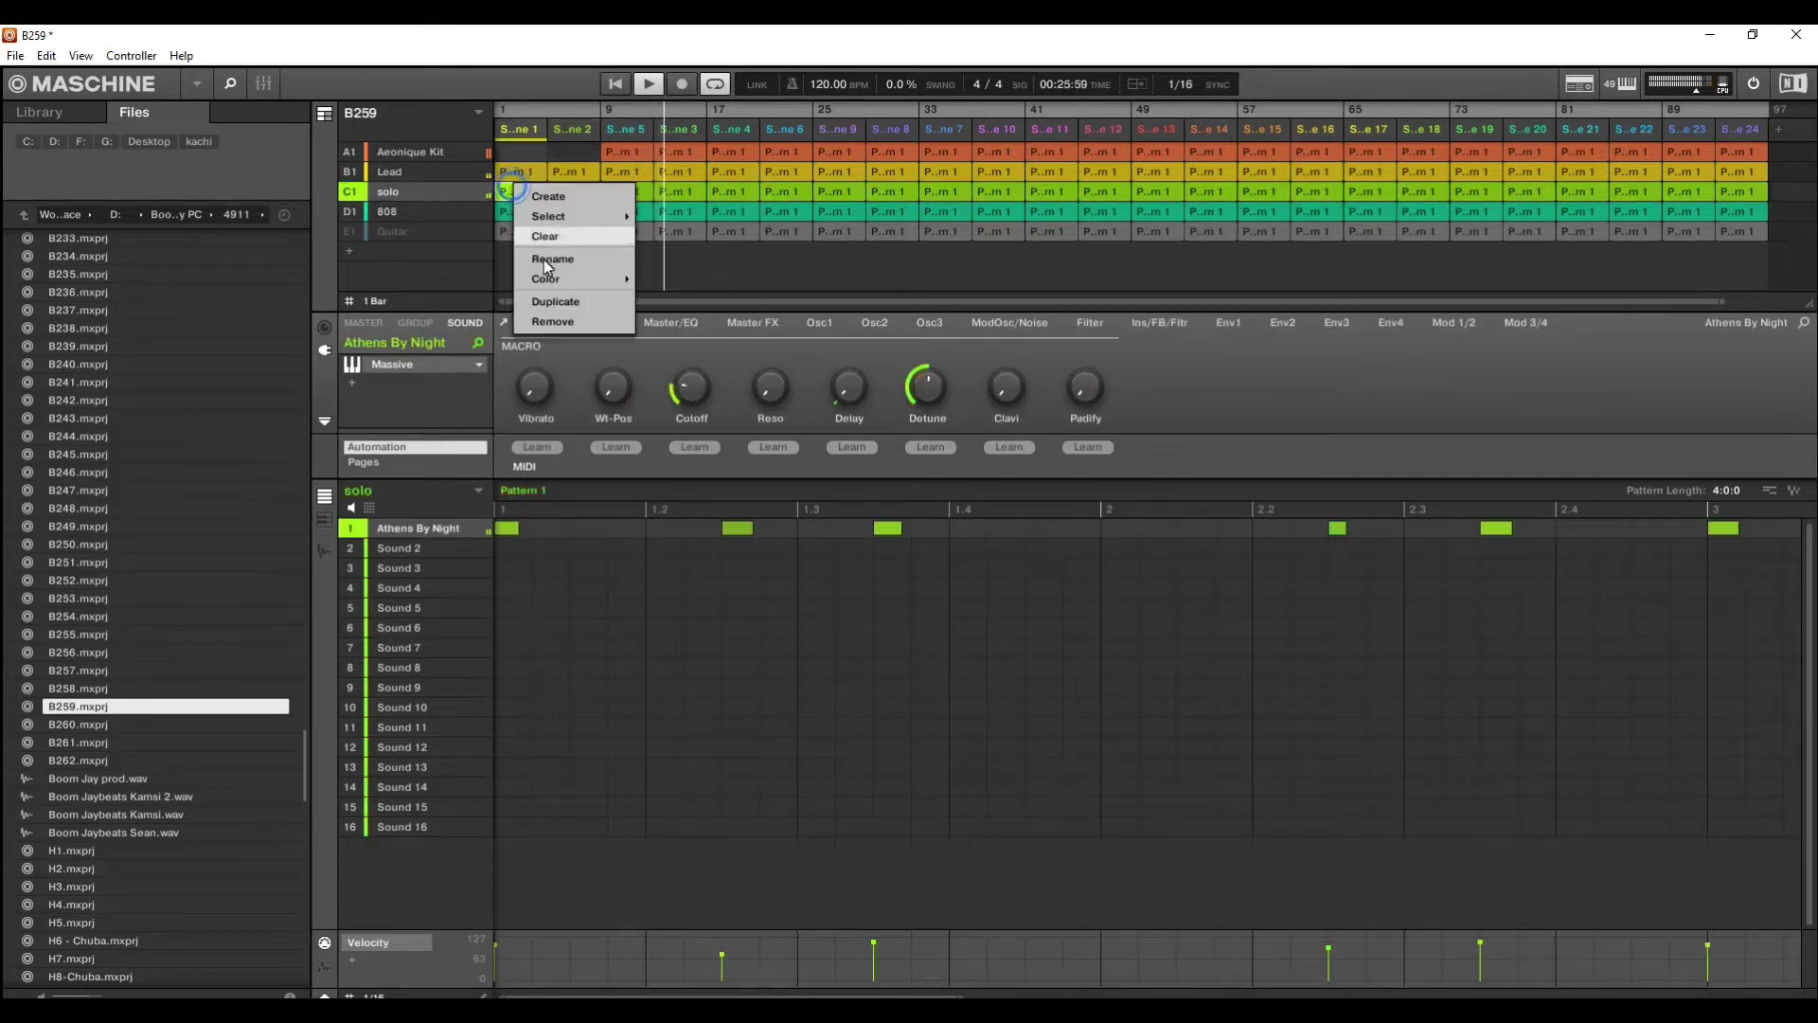
{"action": "left_click", "coordinate": [560, 315]}
{"action": "right_click", "coordinate": [571, 191]}
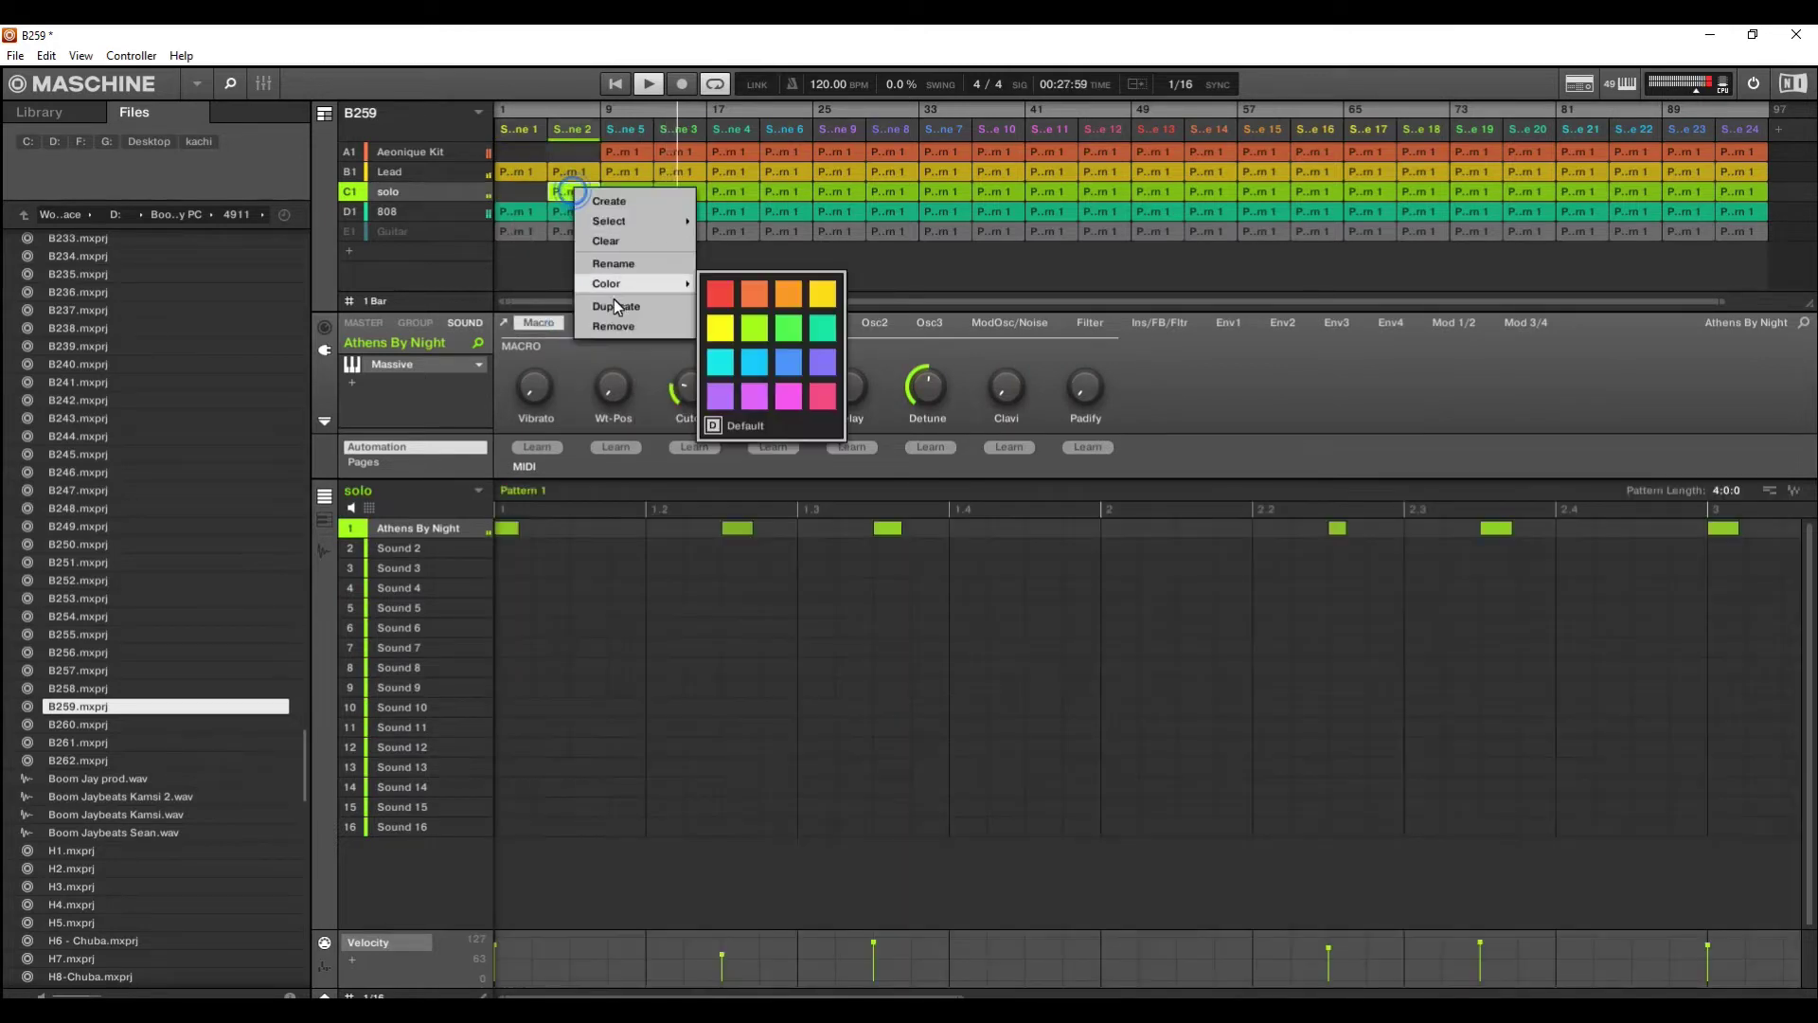
{"action": "left_click", "coordinate": [613, 318]}
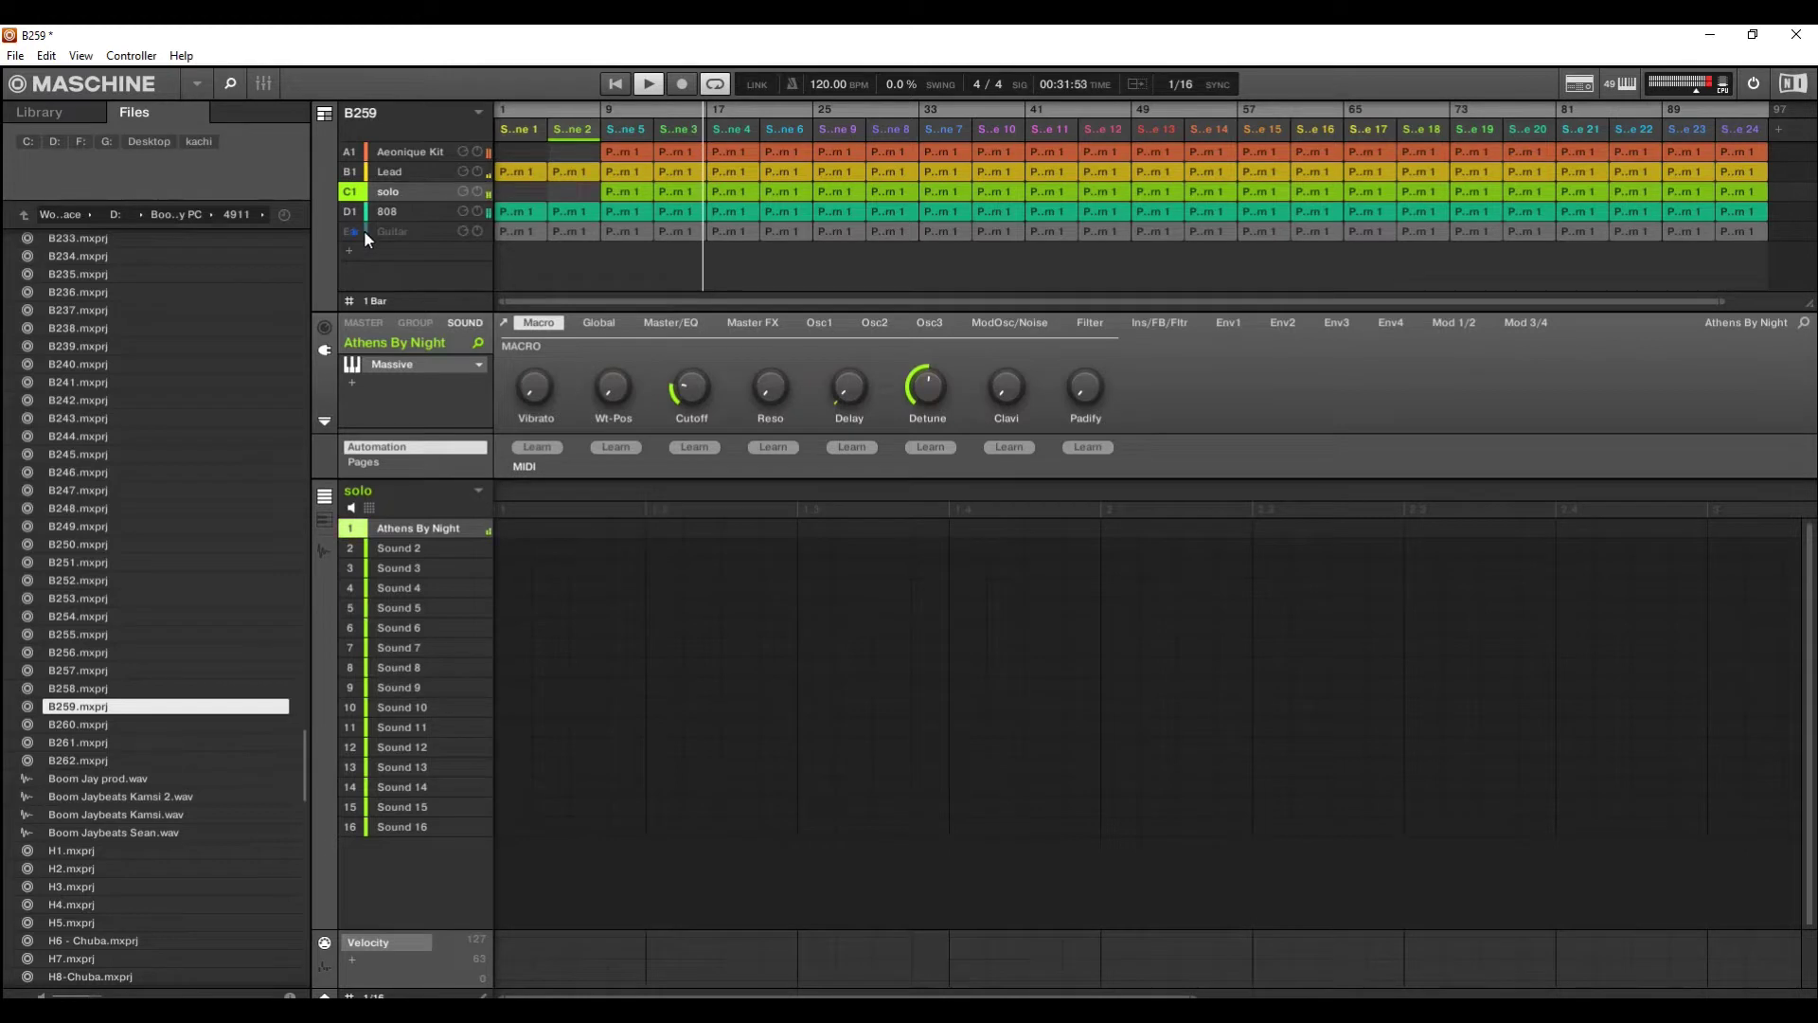
Unmute the Guitar group and remove its patterns from the first four scenes of the arrangement (Scenes 1, 2, 5 and 3)
{"action": "right_click", "coordinate": [509, 233]}
{"action": "left_click", "coordinate": [573, 367]}
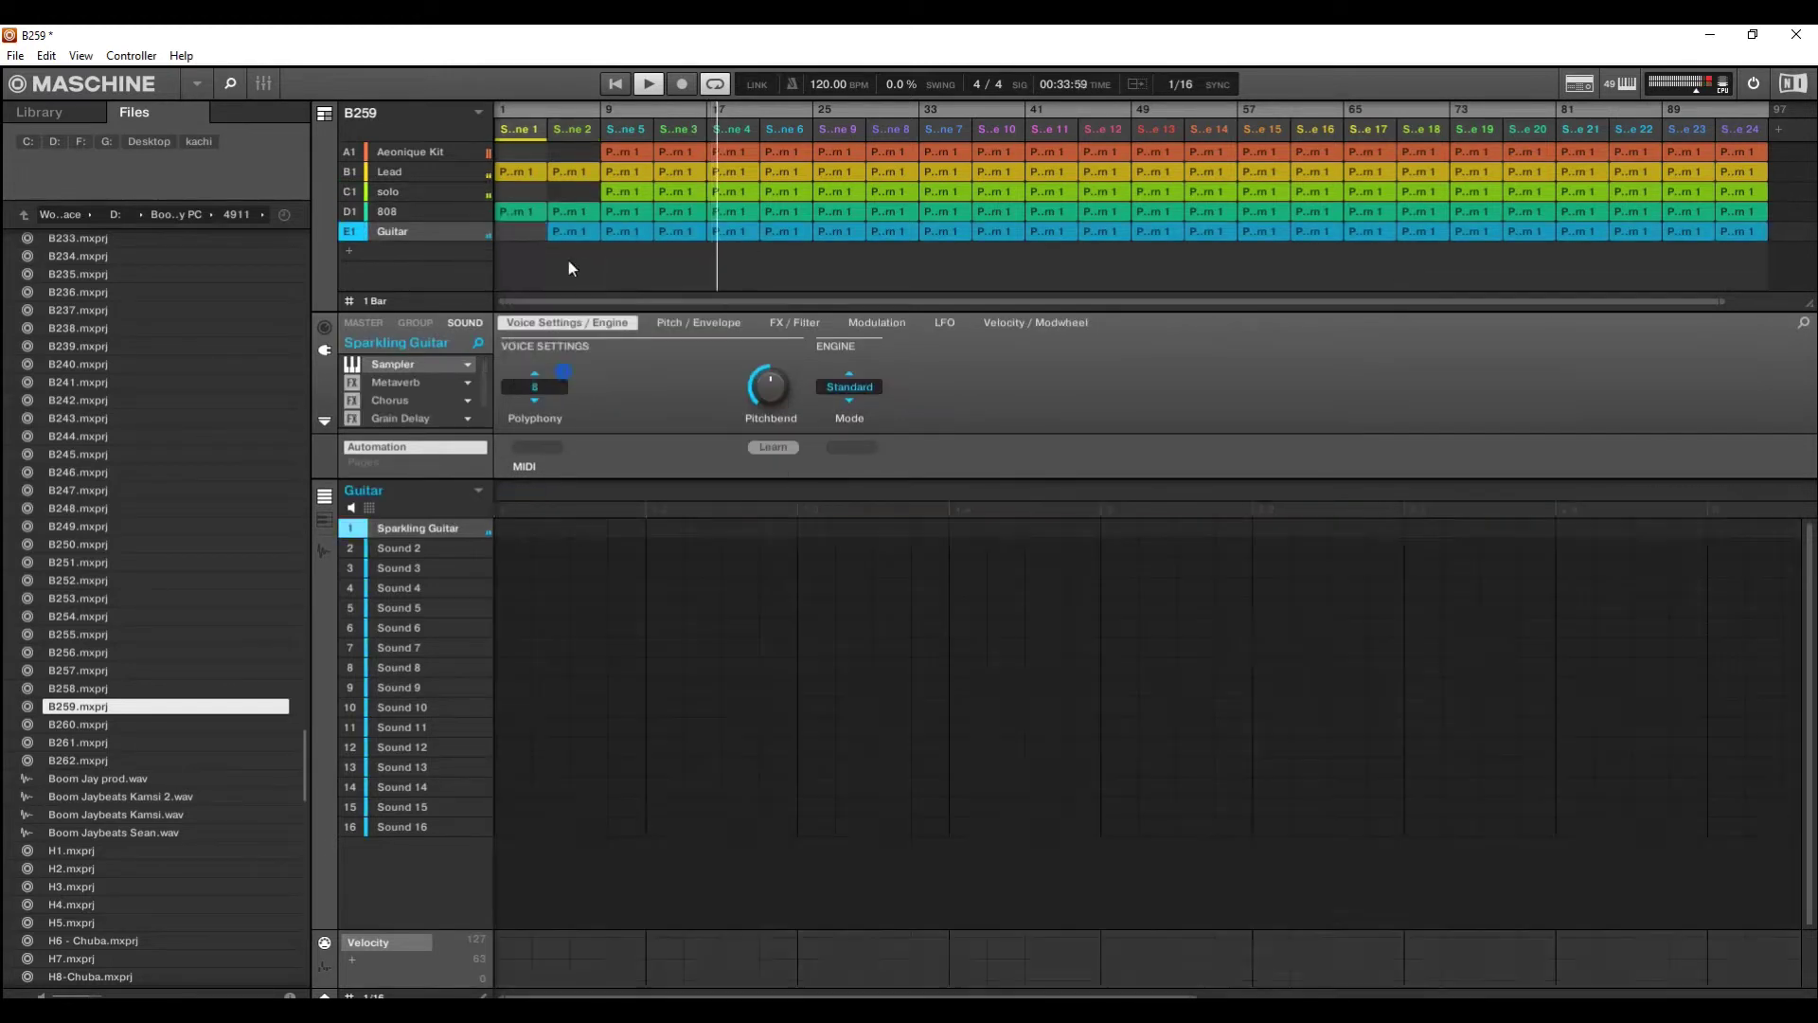
{"action": "right_click", "coordinate": [571, 230]}
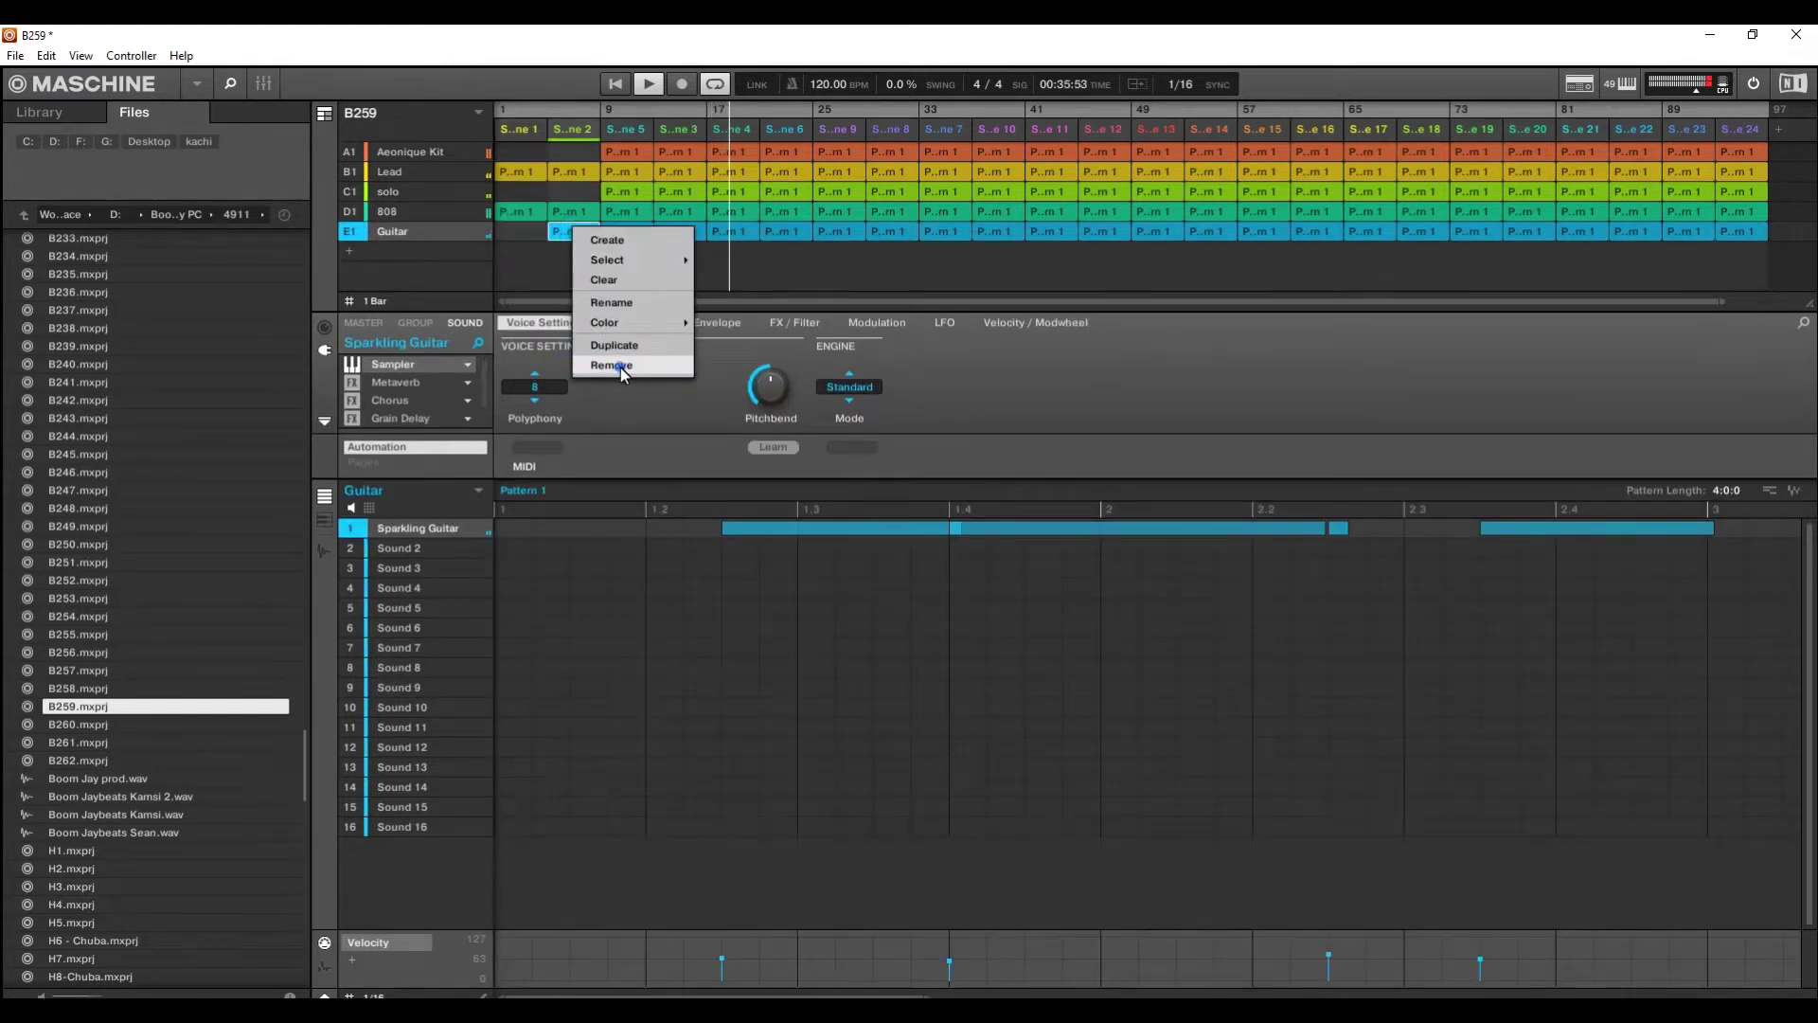
{"action": "left_click", "coordinate": [622, 367]}
{"action": "right_click", "coordinate": [618, 234]}
{"action": "left_click", "coordinate": [659, 367]}
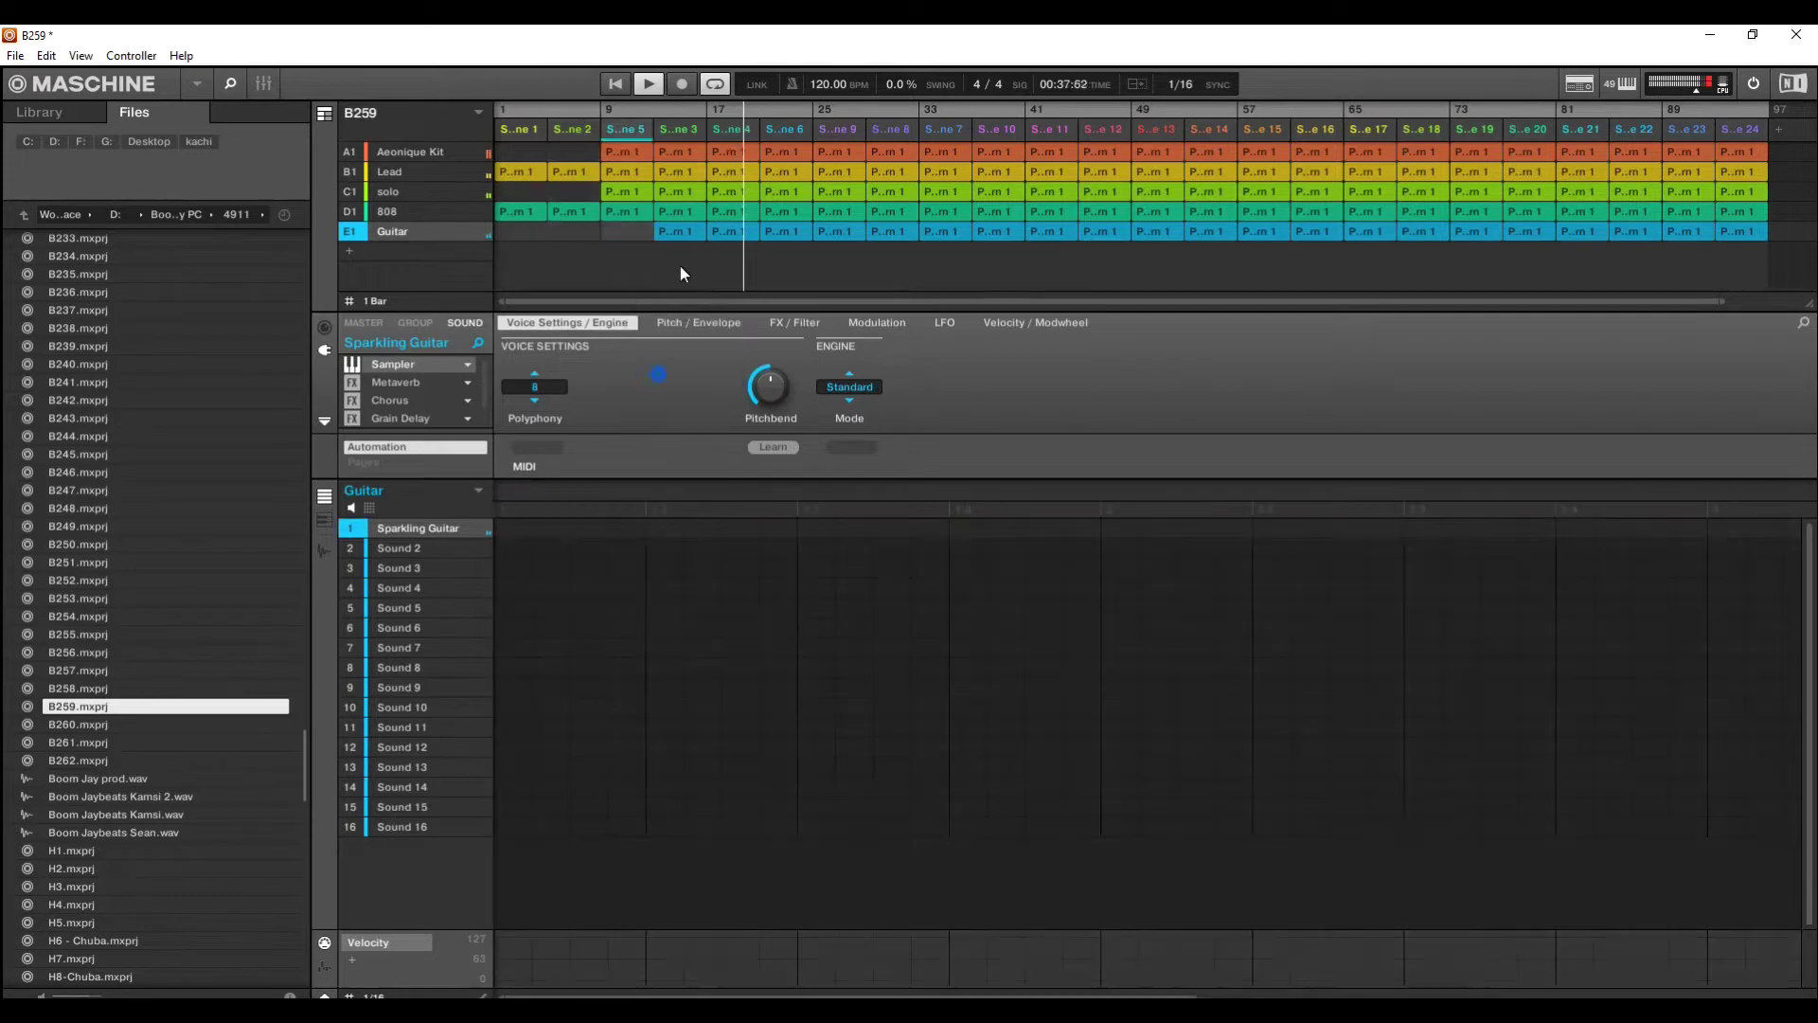
{"action": "right_click", "coordinate": [680, 237]}
{"action": "left_click", "coordinate": [722, 374]}
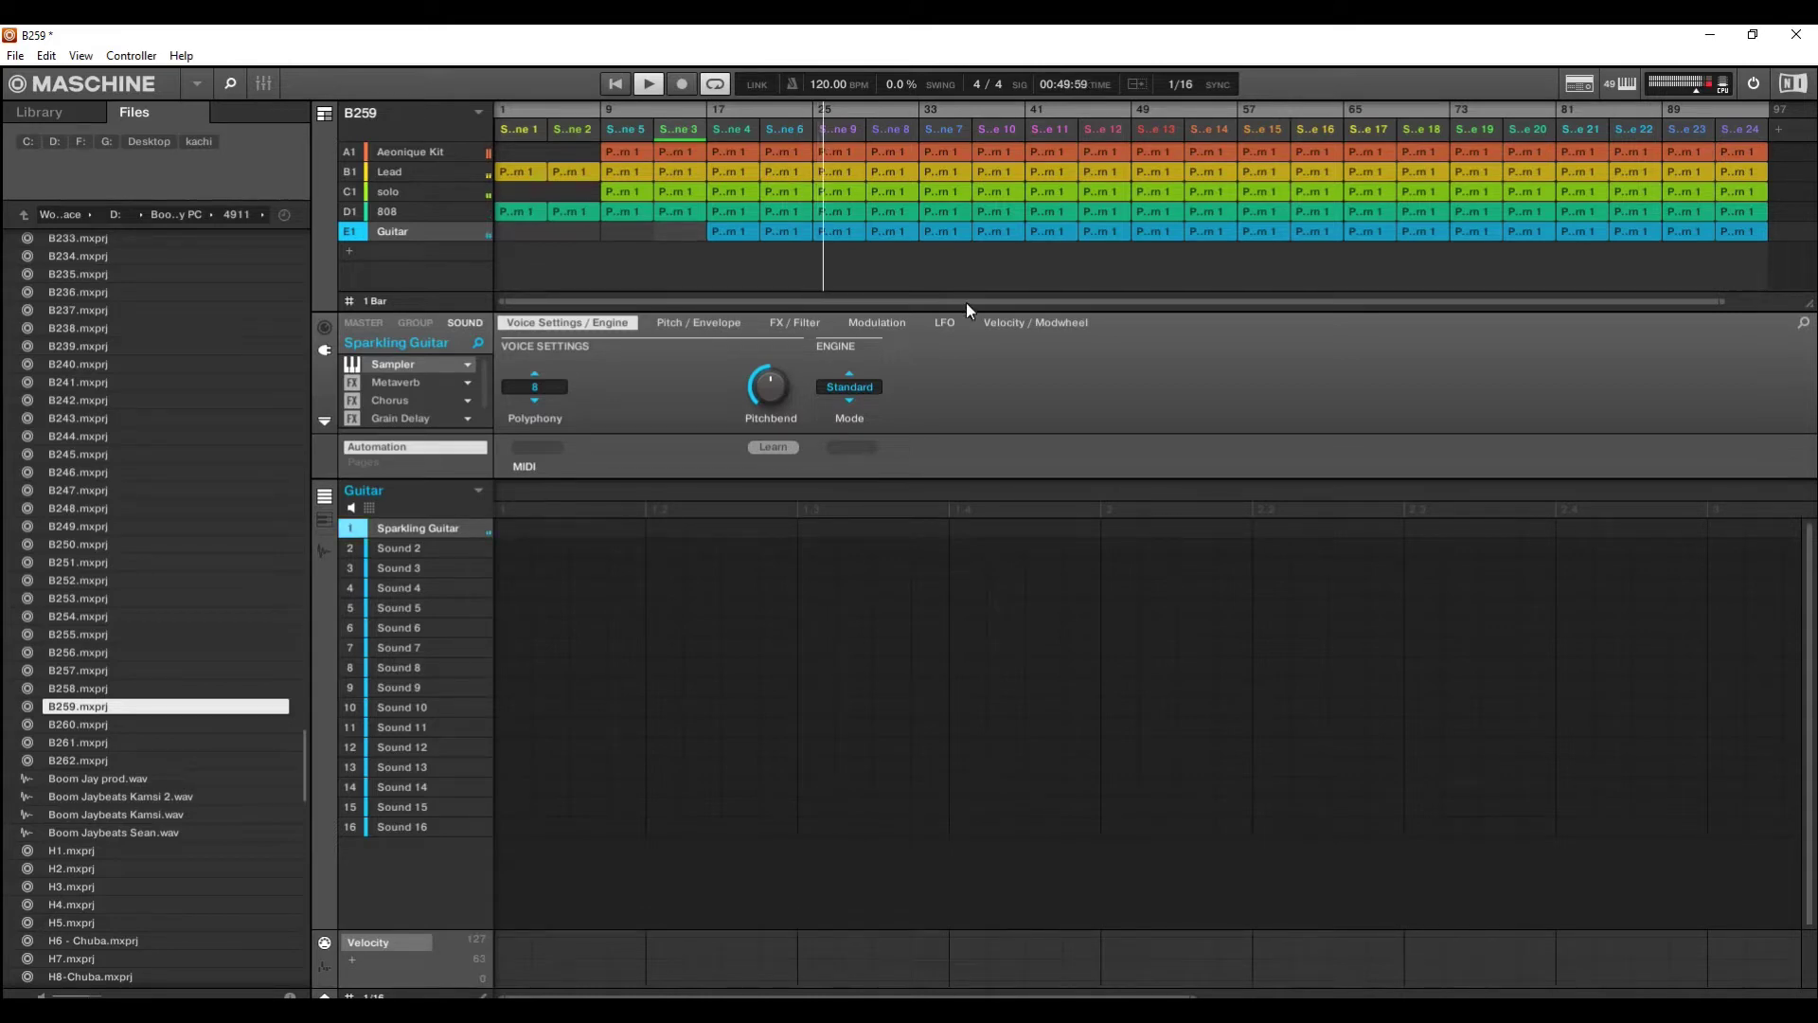
Rename Scene 9 at bar 25 to Rqp1 and append Rap2 to the name of Scene 8
{"action": "left_click", "coordinate": [850, 134]}
{"action": "type", "text": "R"}
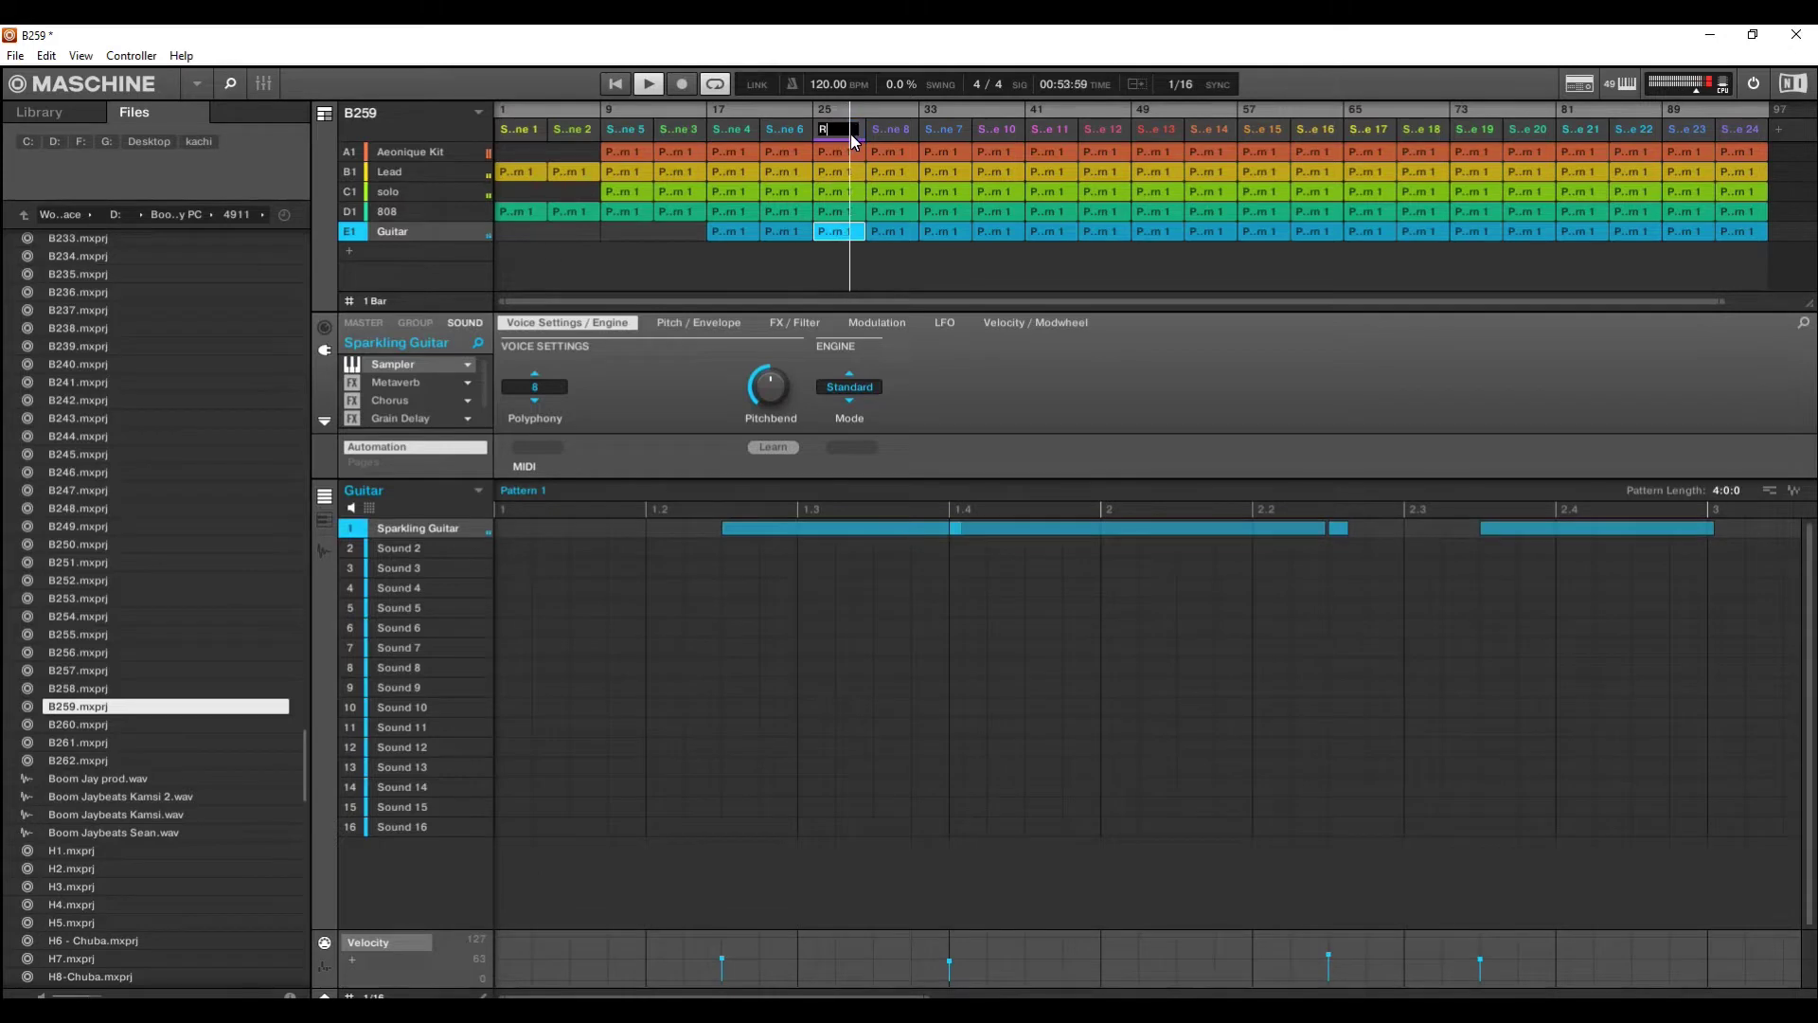
{"action": "type", "text": "qp1"}
{"action": "double_click", "coordinate": [909, 135]}
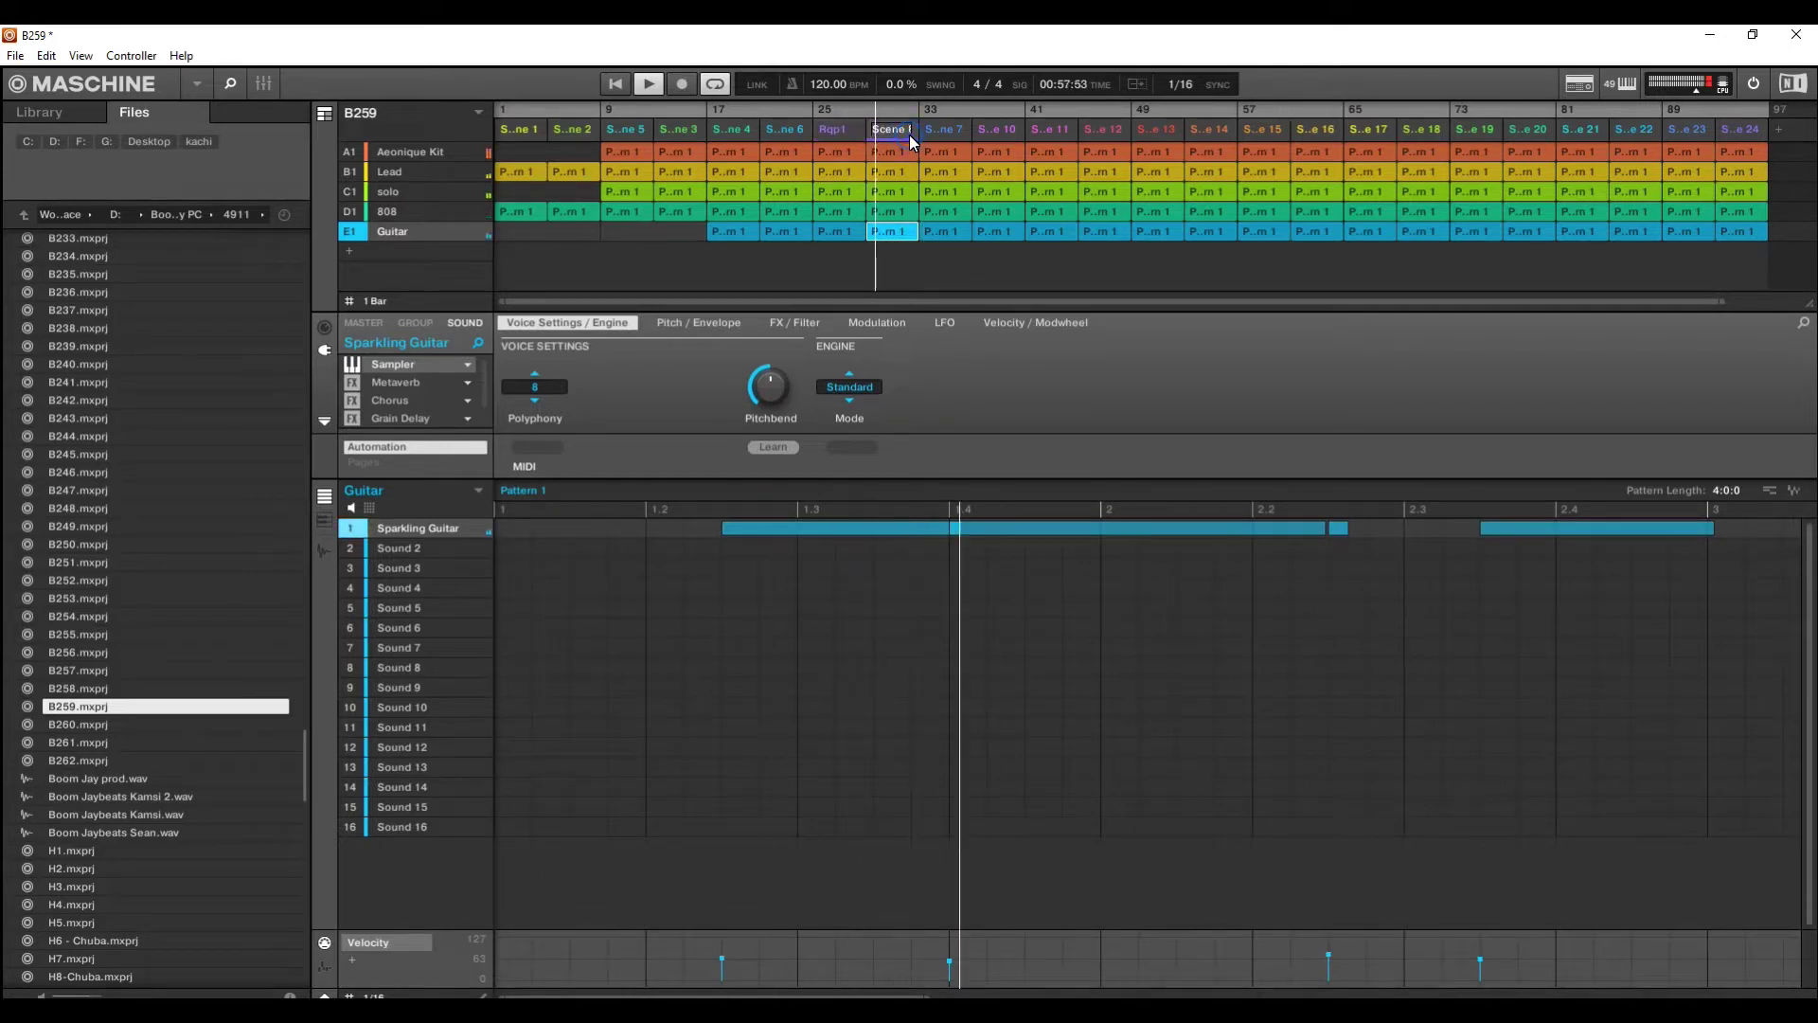
{"action": "type", "text": "Rqp2"}
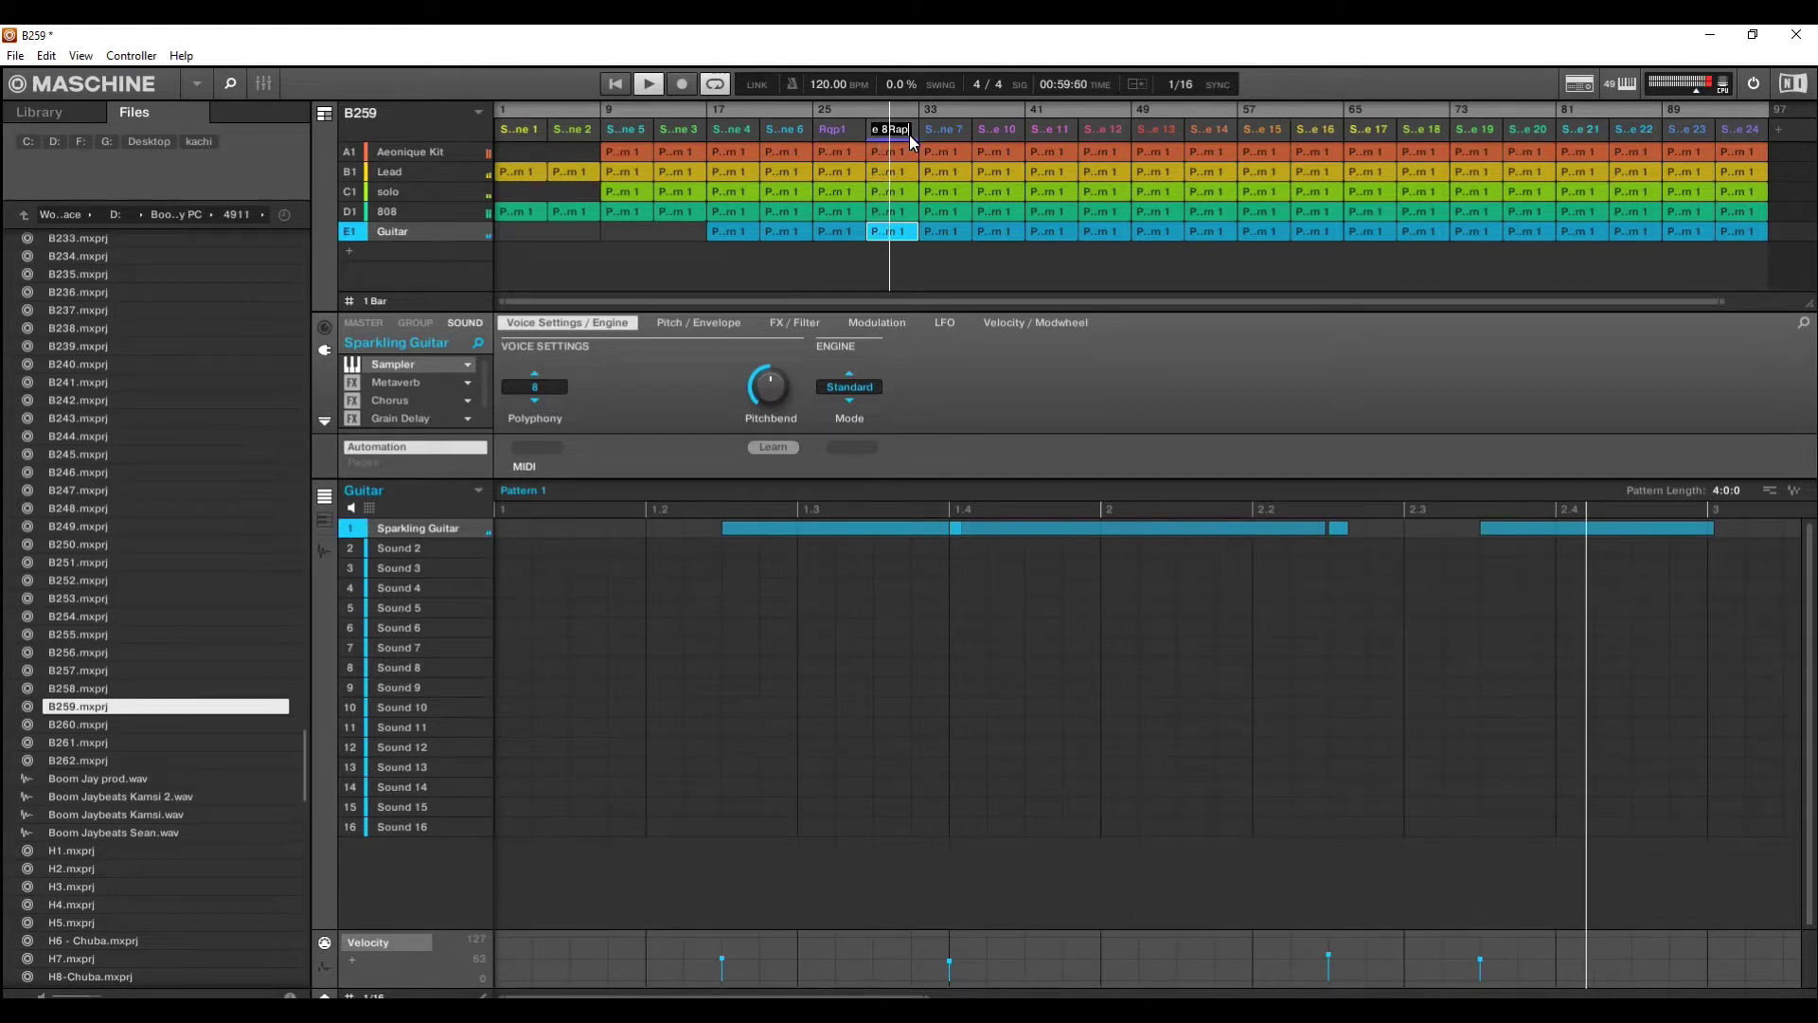
Rename Scene 7 at bar 33 to Rap3 and Scene 10 to Rap4
{"action": "double_click", "coordinate": [960, 129]}
{"action": "type", "text": "Rap3"}
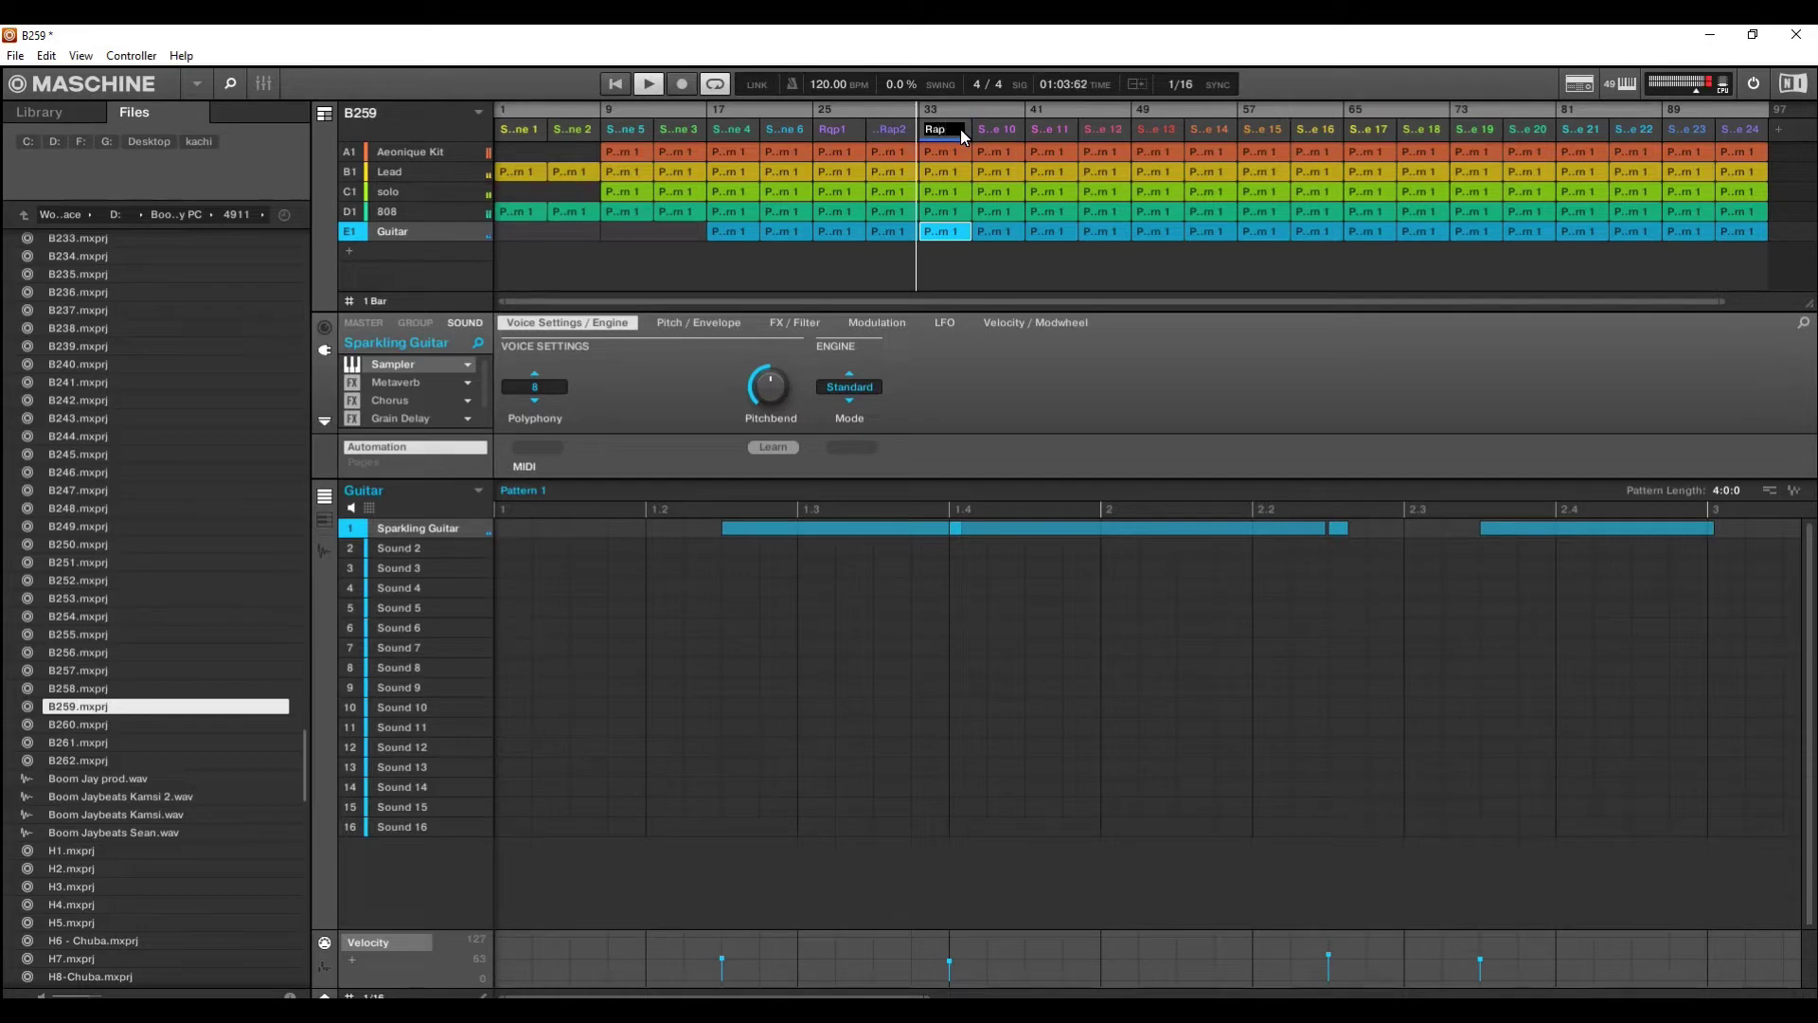
{"action": "double_click", "coordinate": [1019, 129]}
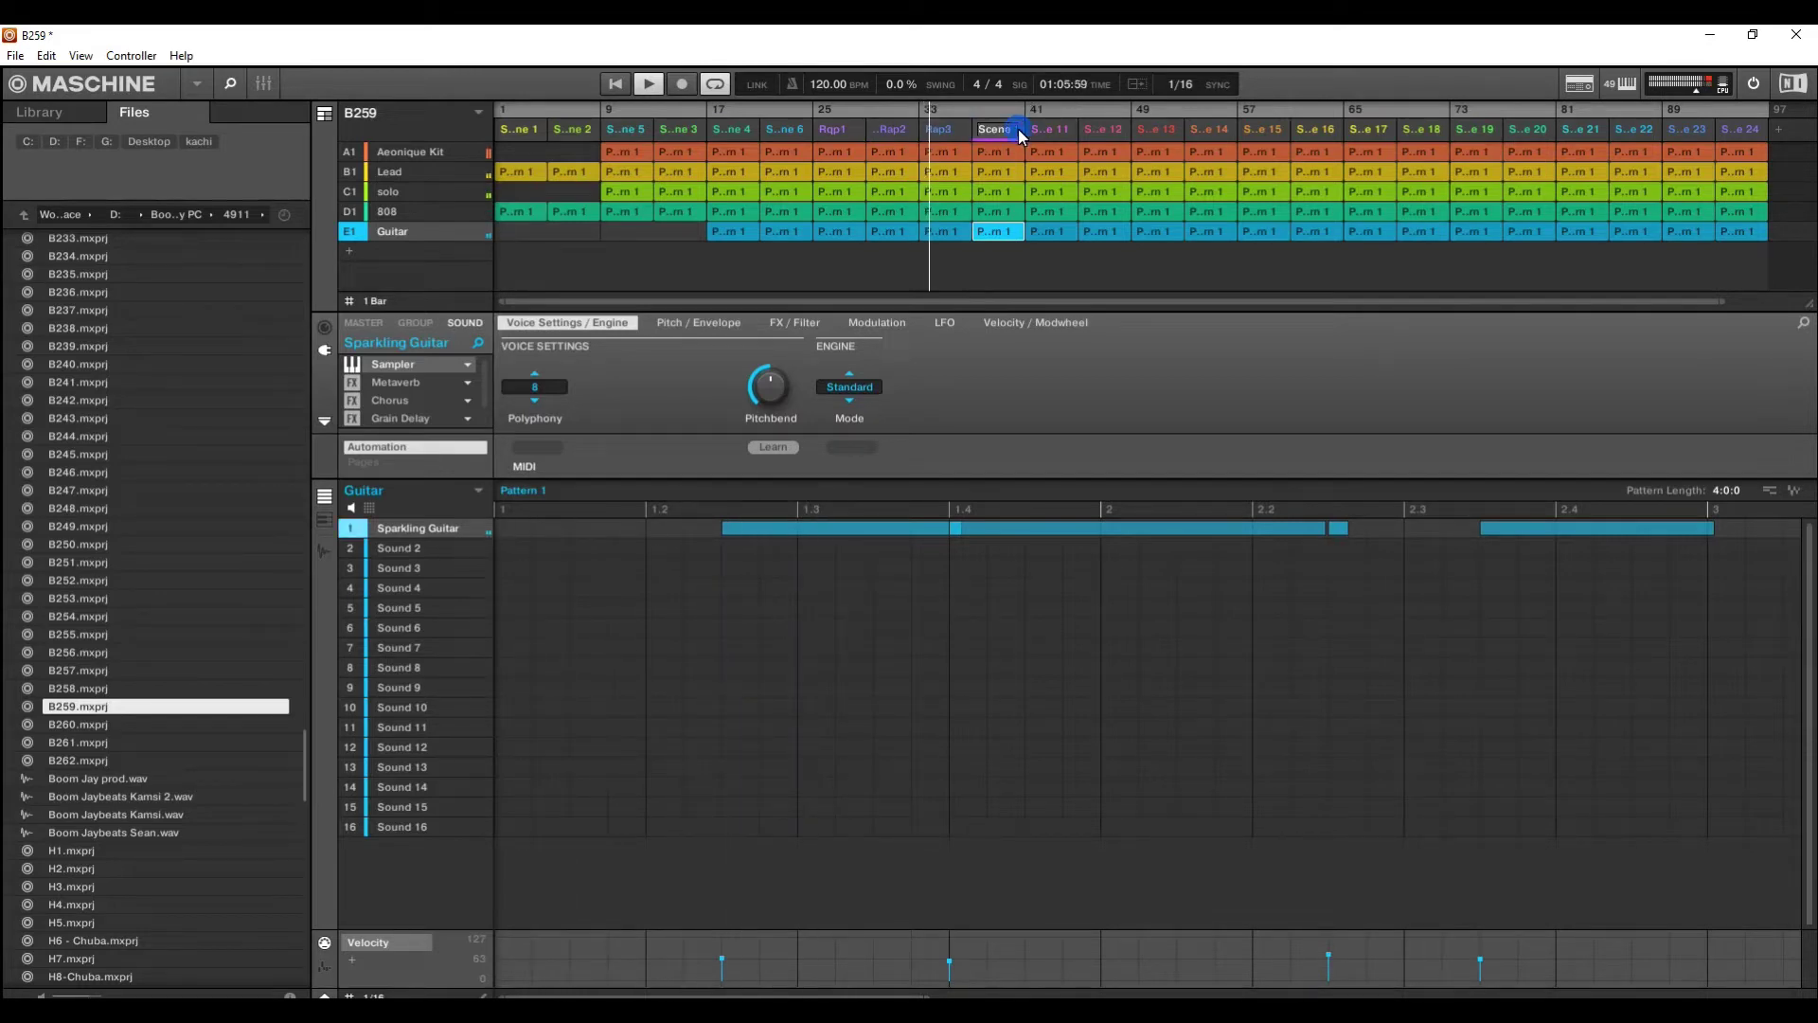
{"action": "type", "text": "Rap4"}
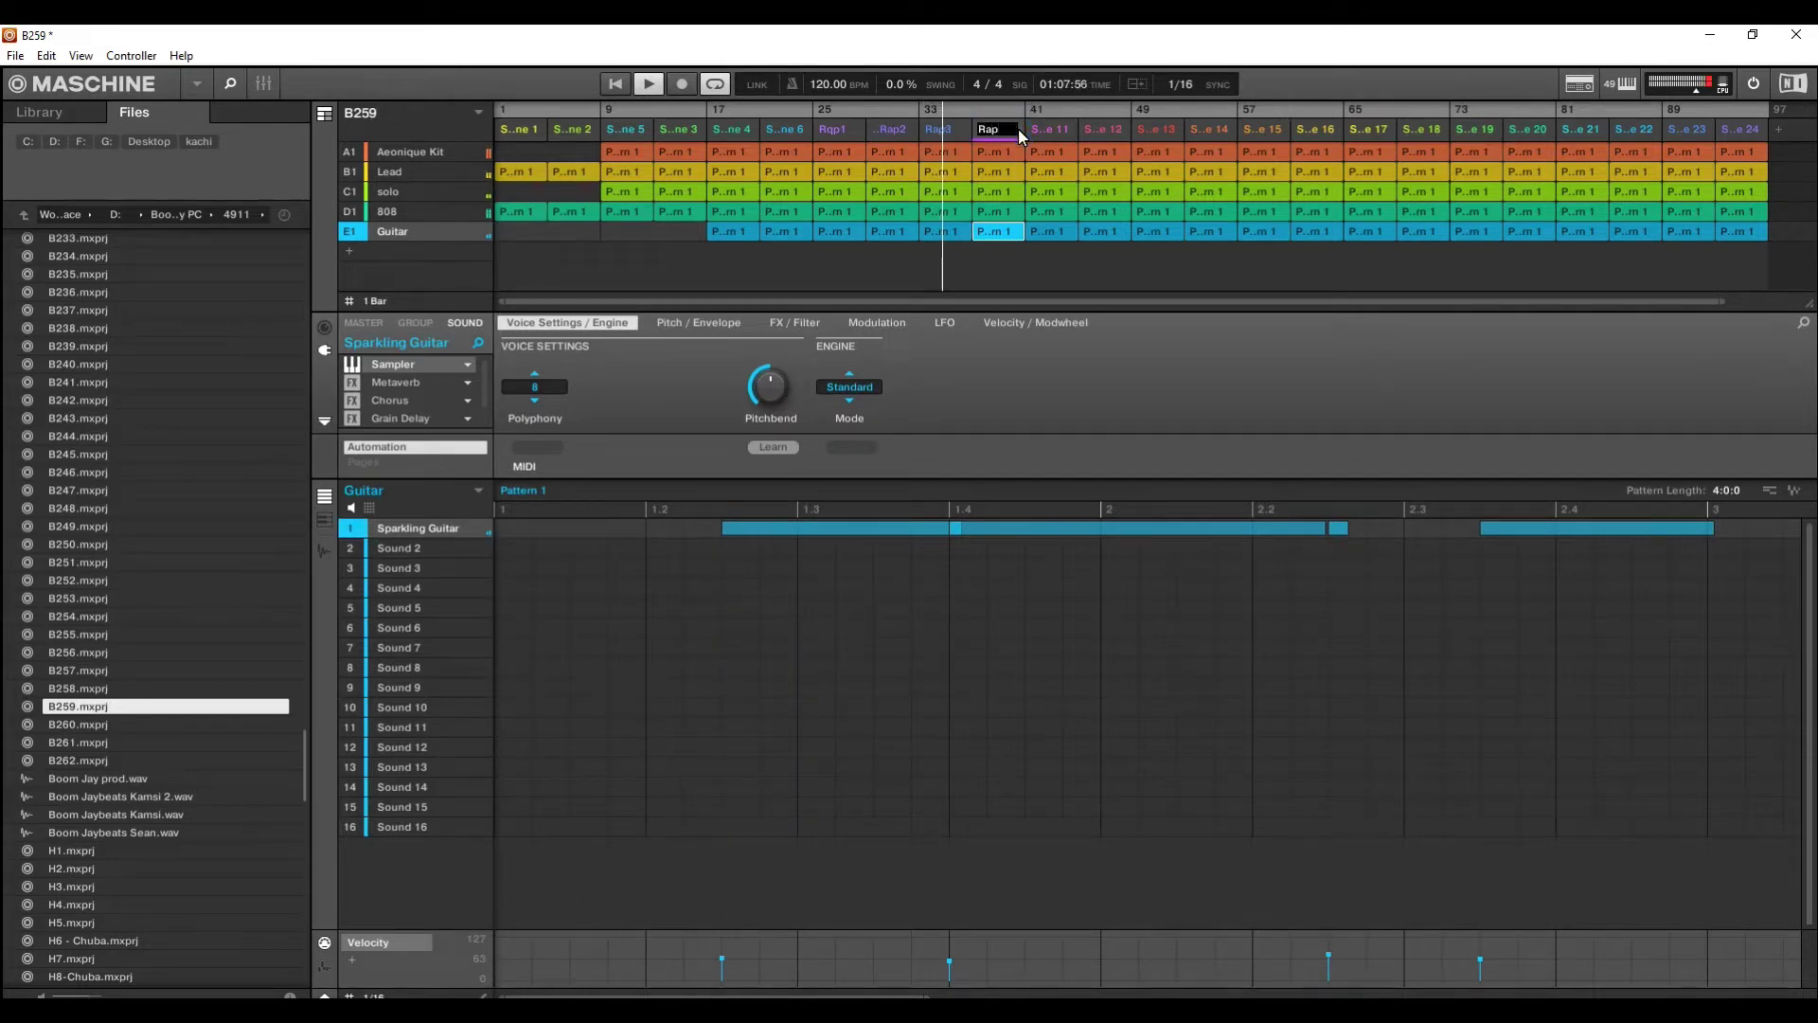
Rename each of the four scenes from Scene 11 to Scene 14 to H1
{"action": "double_click", "coordinate": [1066, 129]}
{"action": "type", "text": "H1"}
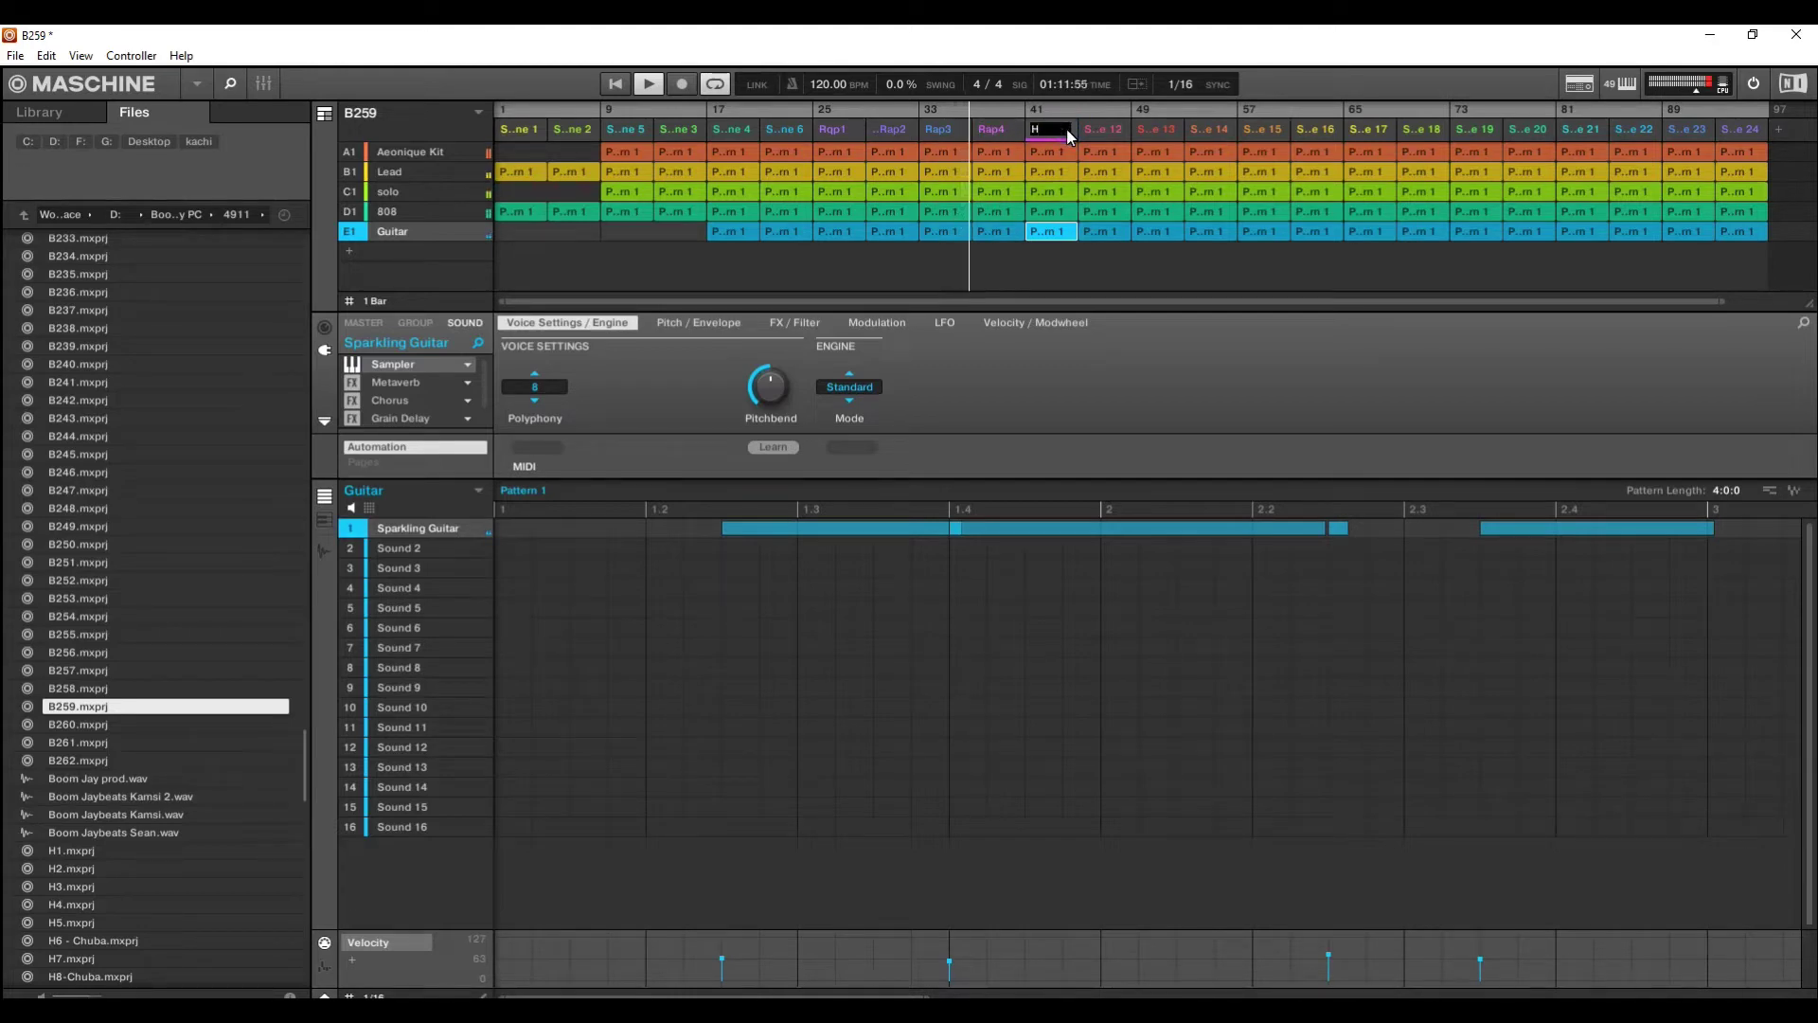
{"action": "double_click", "coordinate": [1117, 129]}
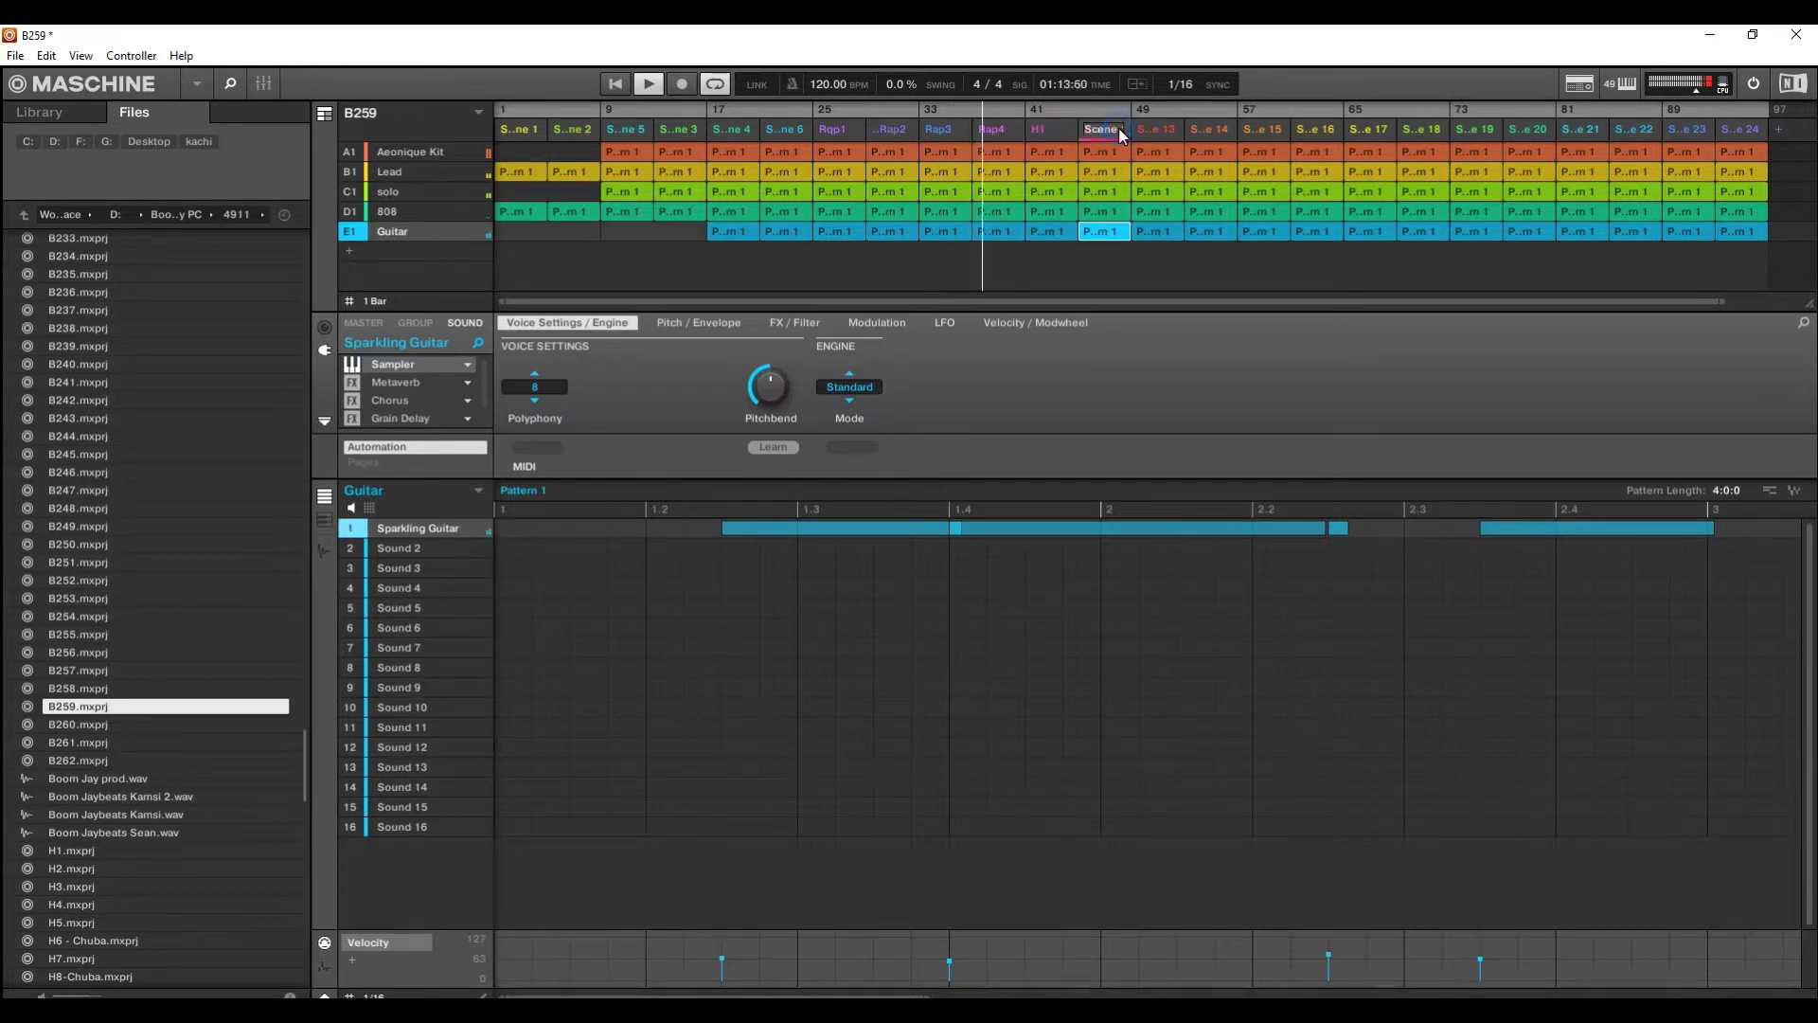
{"action": "type", "text": "H1"}
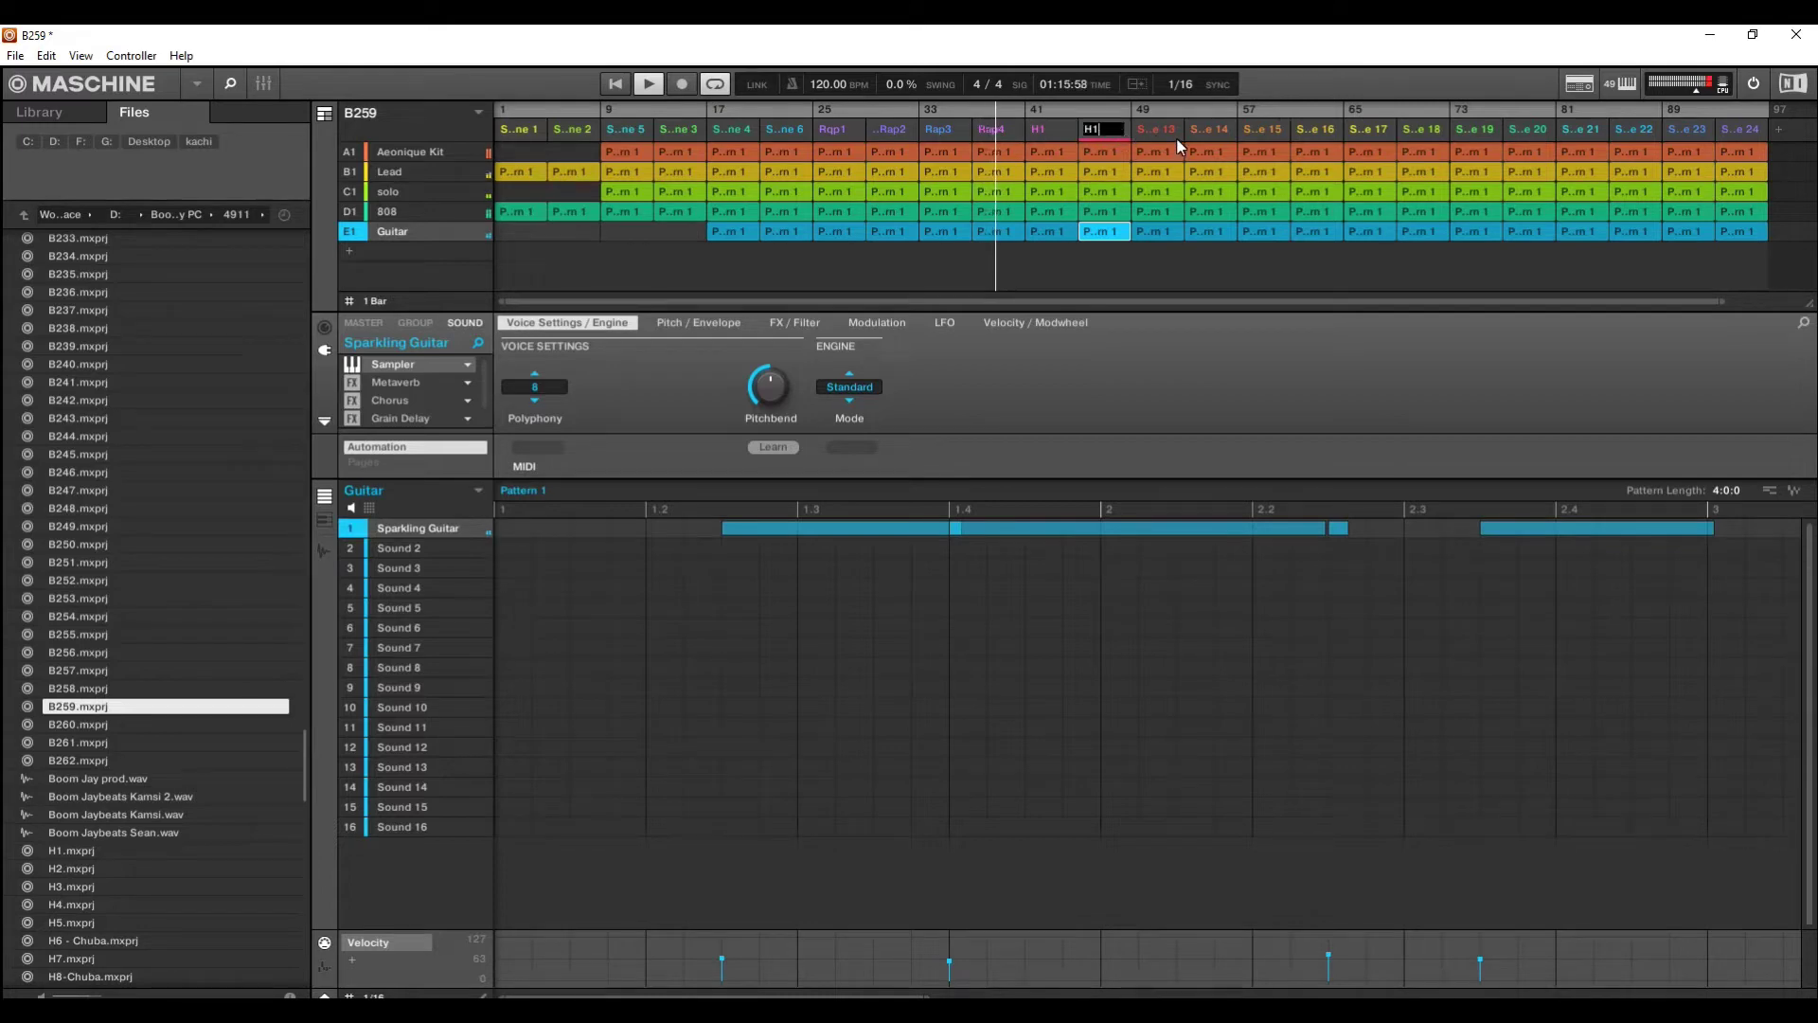
{"action": "double_click", "coordinate": [1178, 138]}
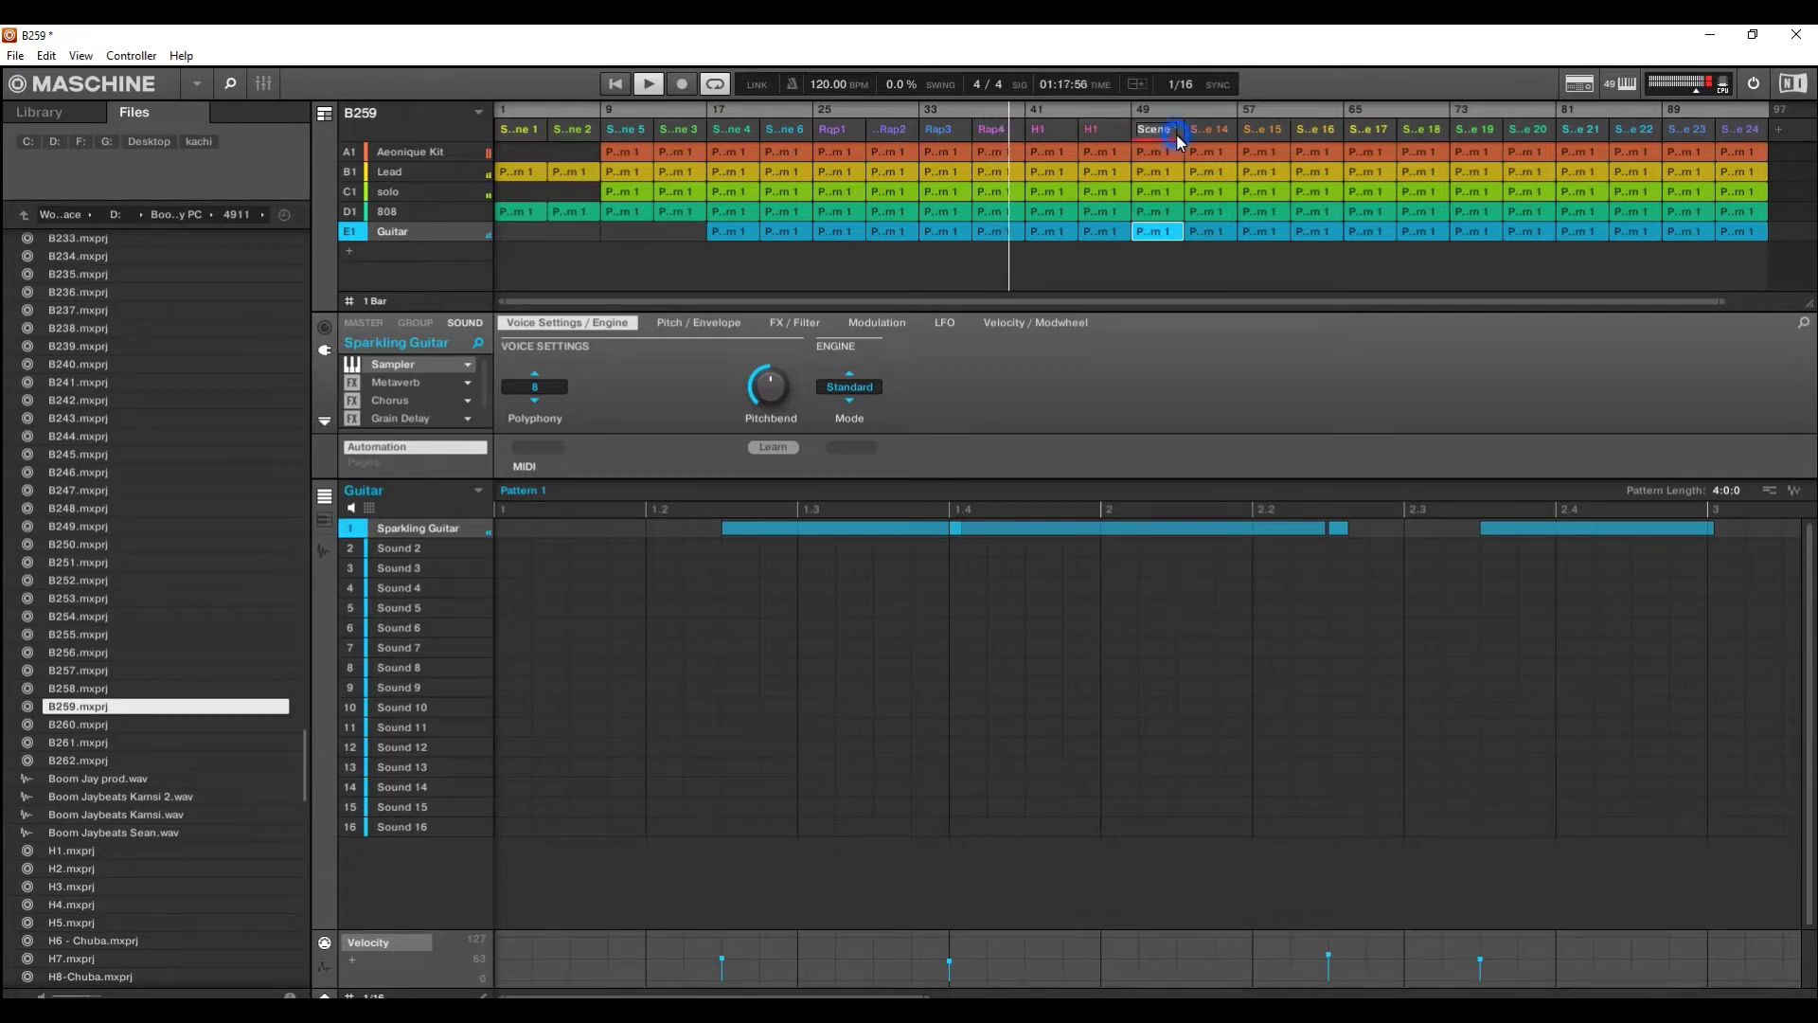
{"action": "type", "text": "H1"}
{"action": "double_click", "coordinate": [1225, 138]}
{"action": "type", "text": "H1"}
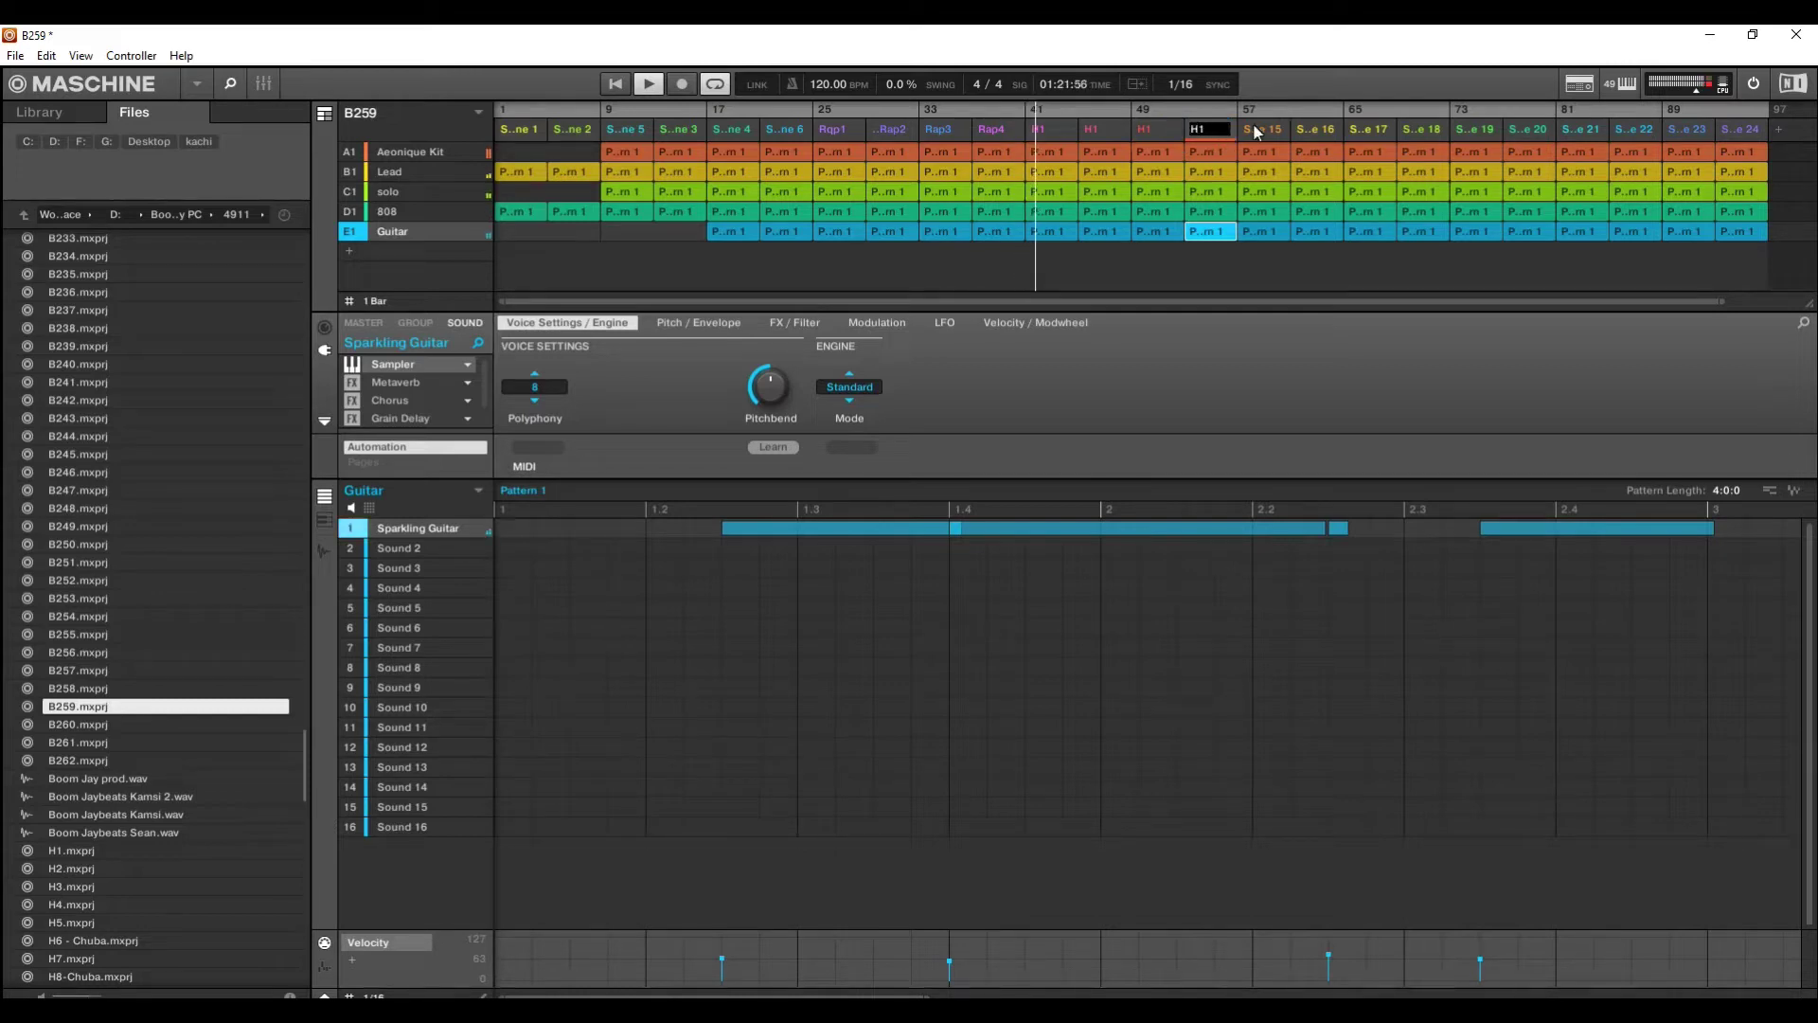
Rename each of the four scenes from Scene 15 to Scene 18 to R2
{"action": "double_click", "coordinate": [1278, 133]}
{"action": "type", "text": "R2"}
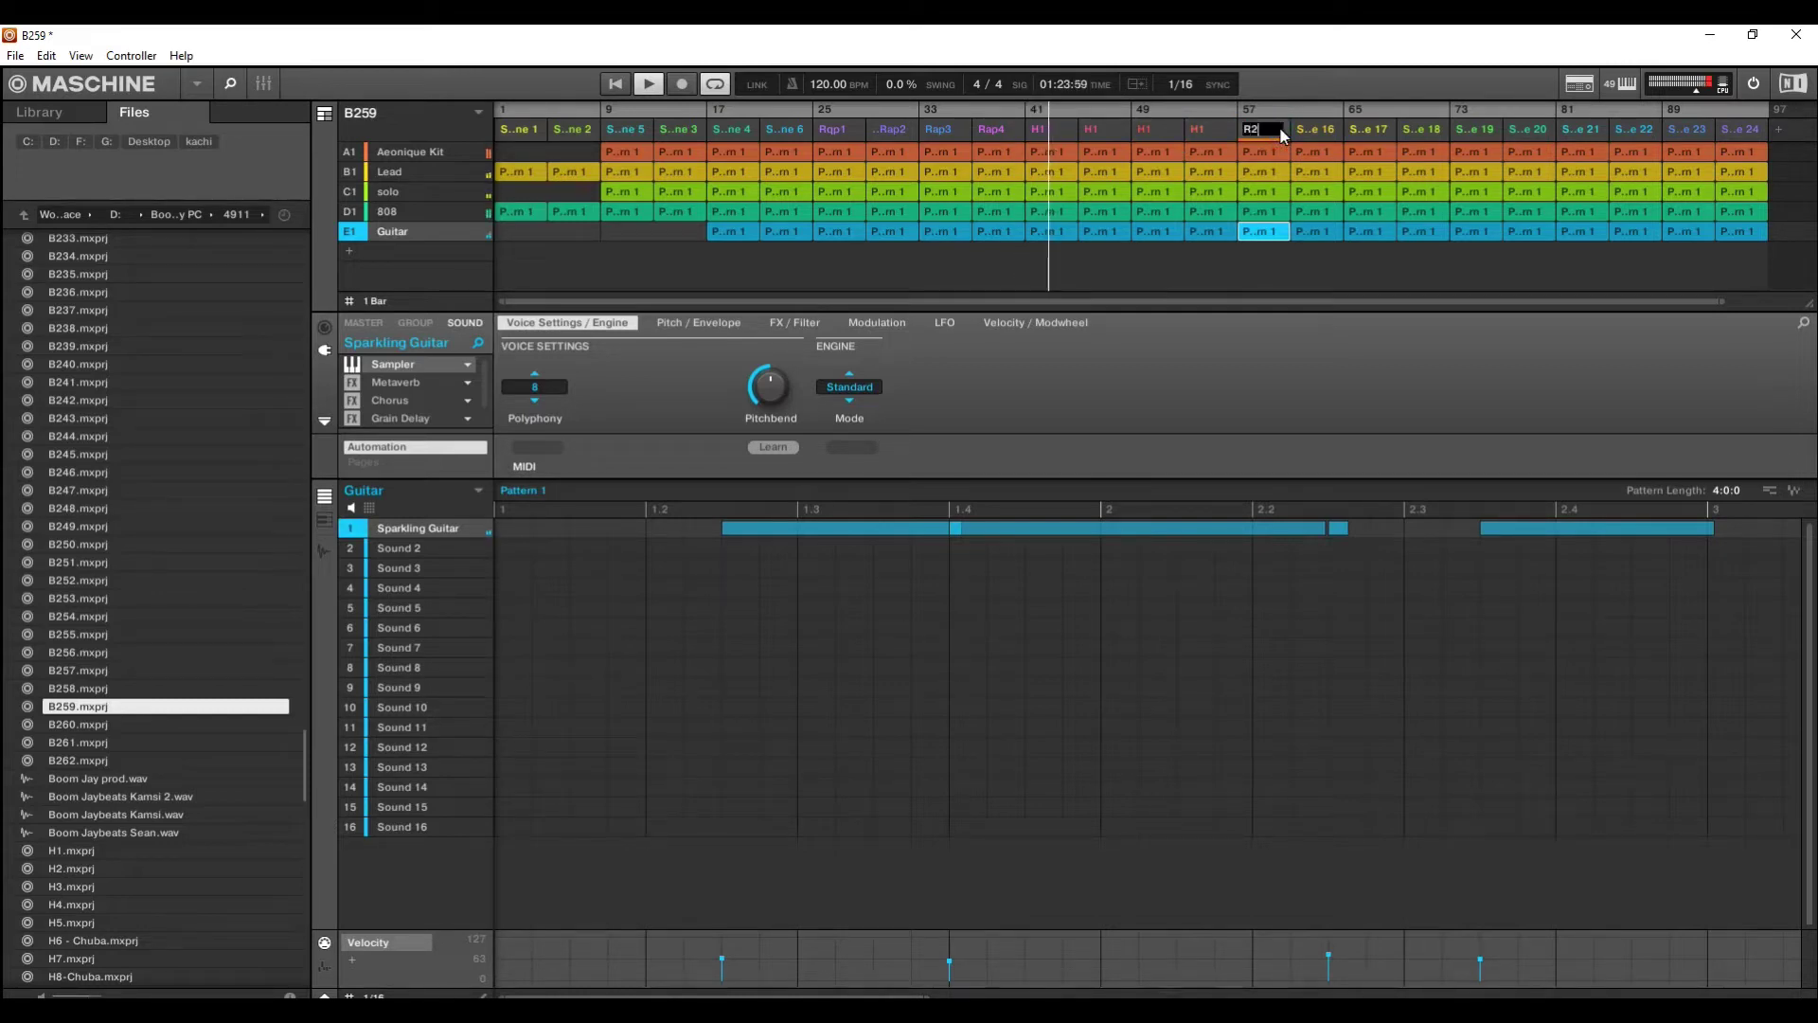
{"action": "left_click", "coordinate": [1335, 141]}
{"action": "double_click", "coordinate": [1335, 133]}
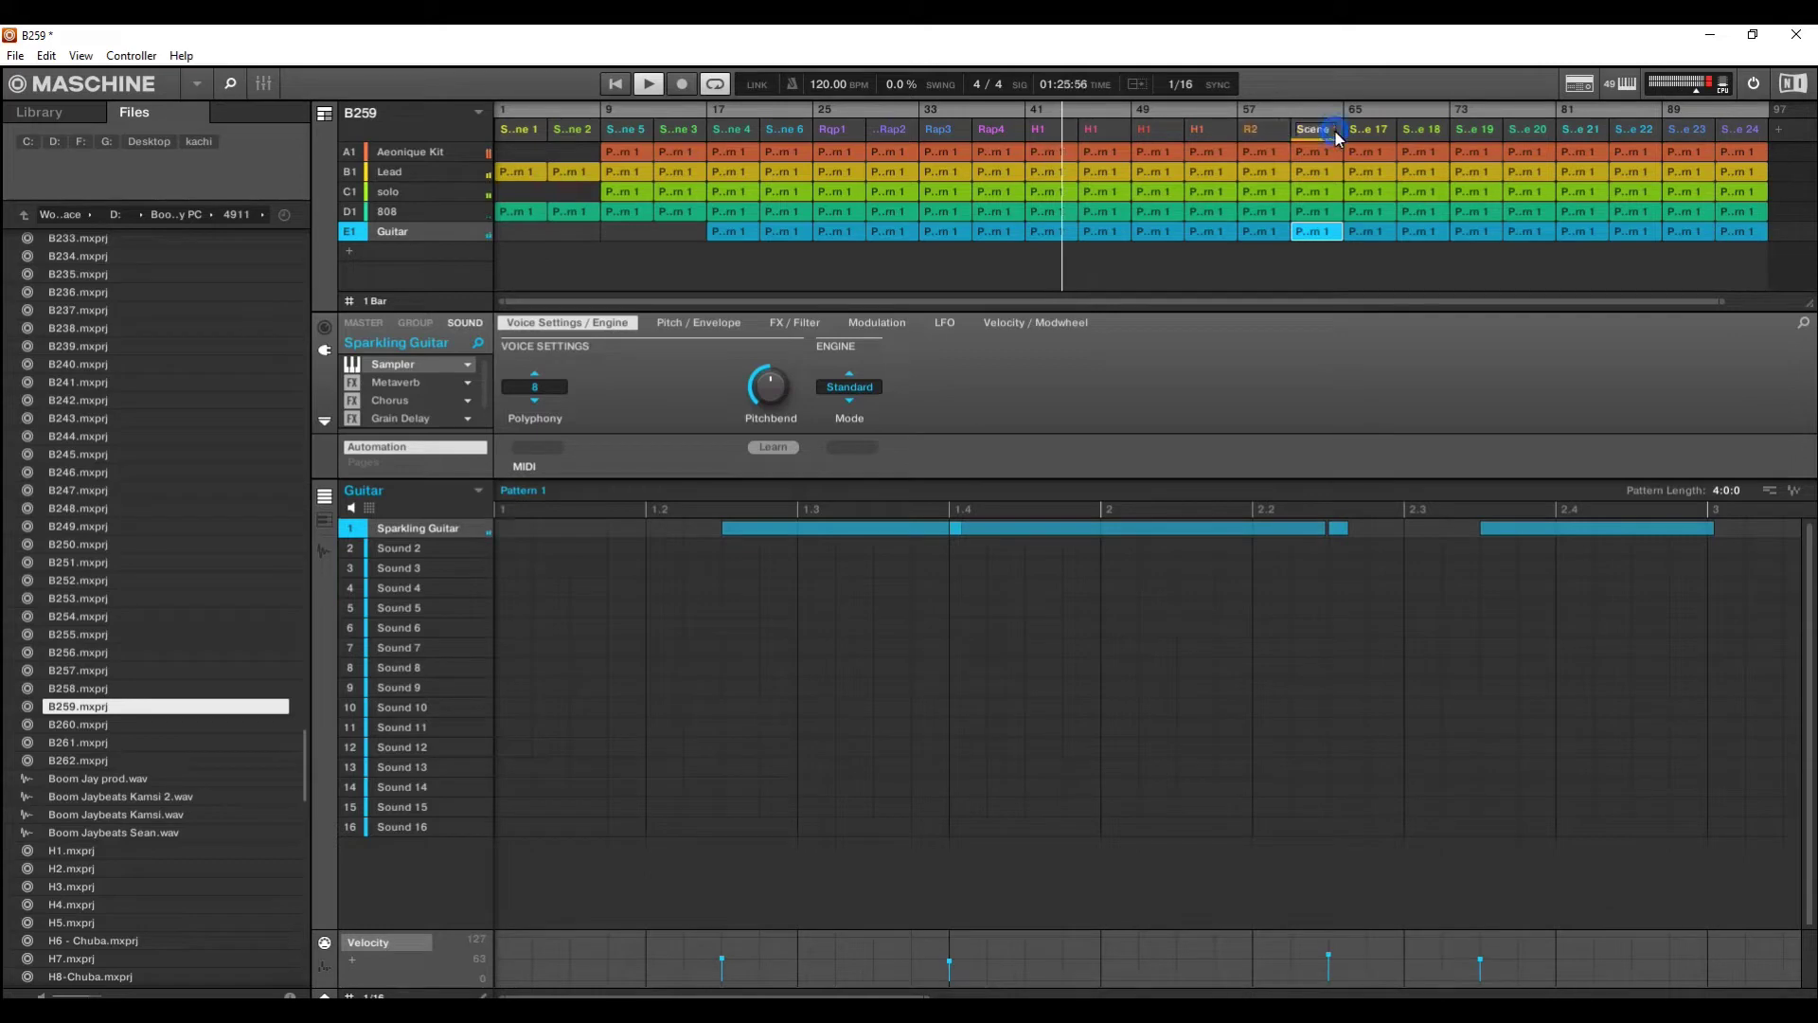
{"action": "type", "text": "R2"}
{"action": "double_click", "coordinate": [1388, 129]}
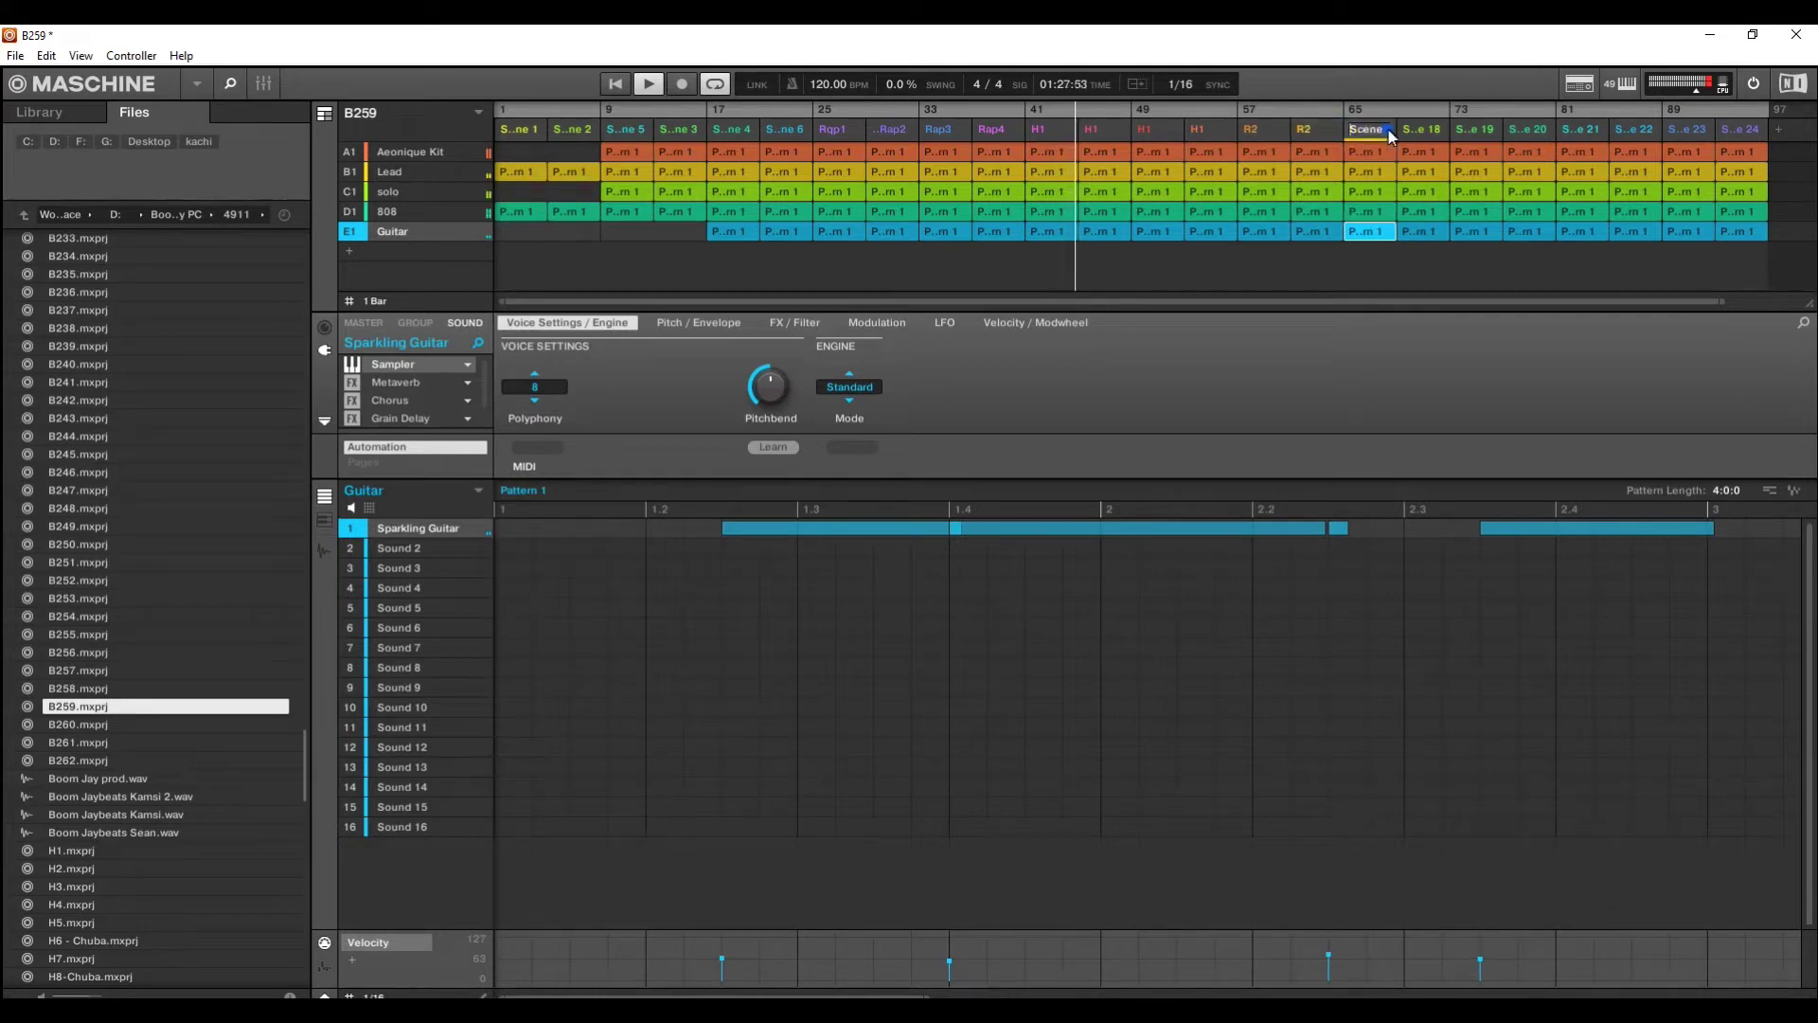
{"action": "type", "text": "R"}
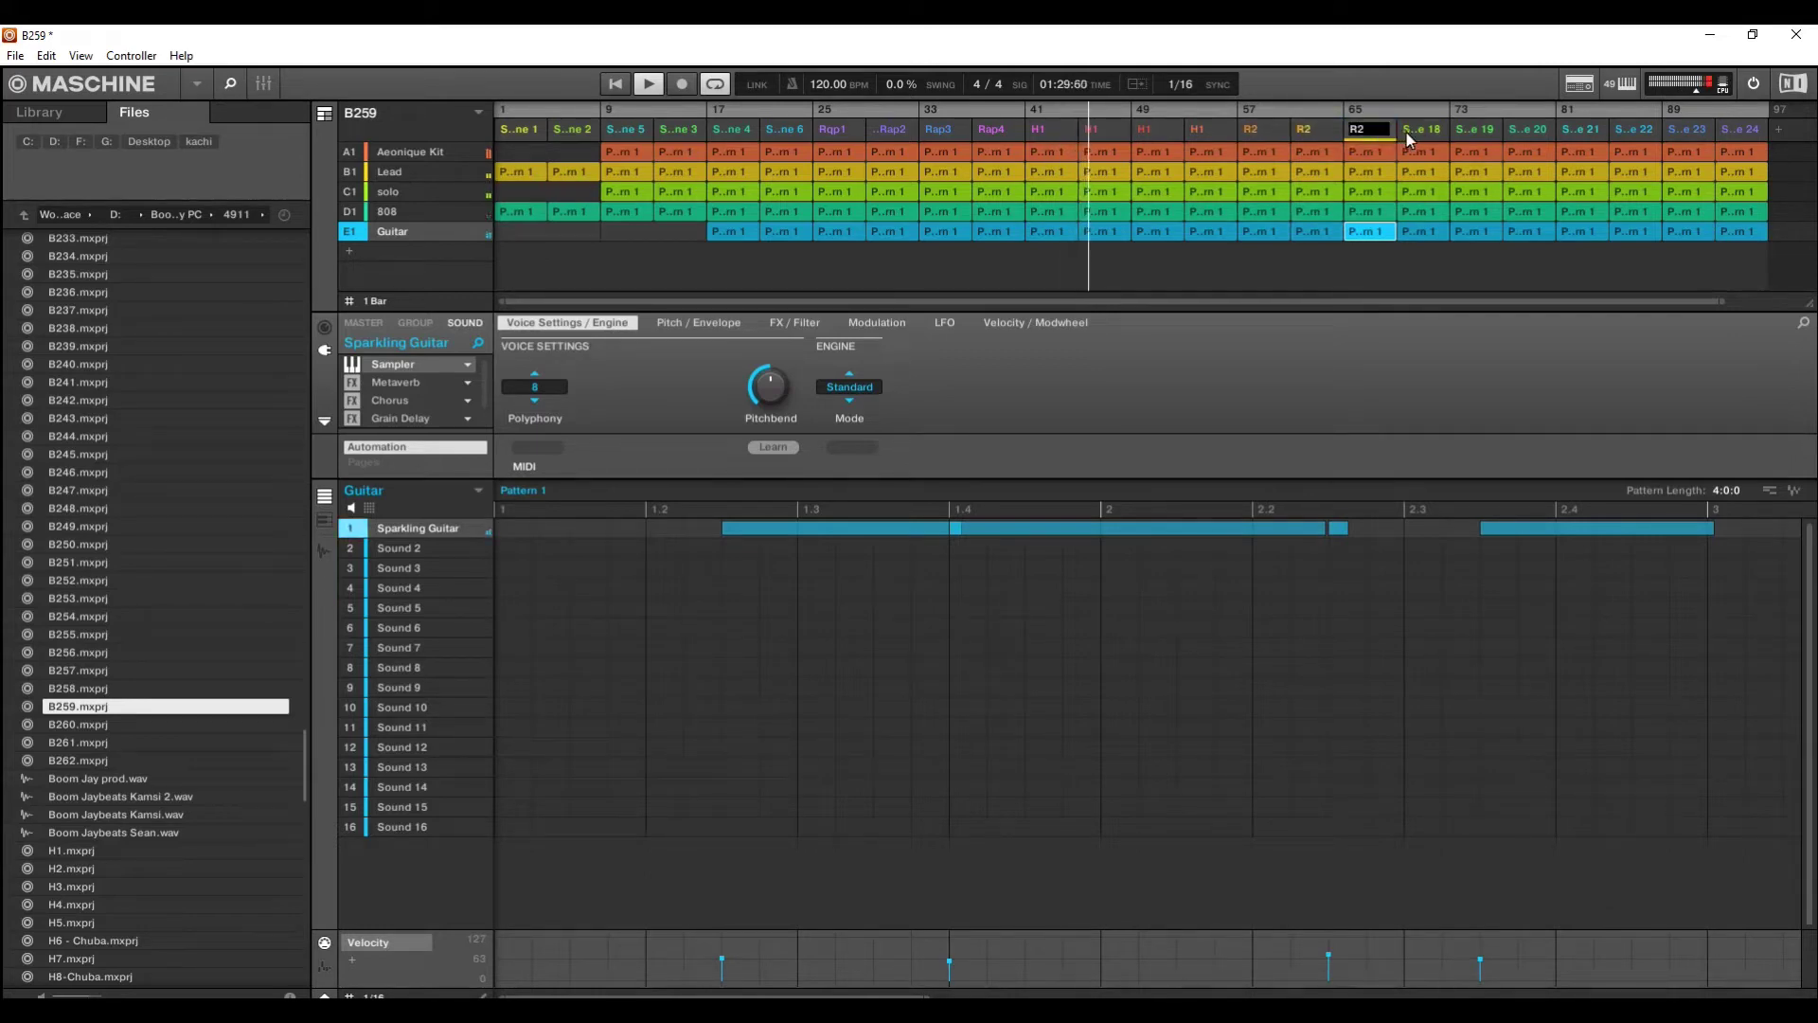
{"action": "type", "text": "2"}
{"action": "left_click", "coordinate": [1430, 132]}
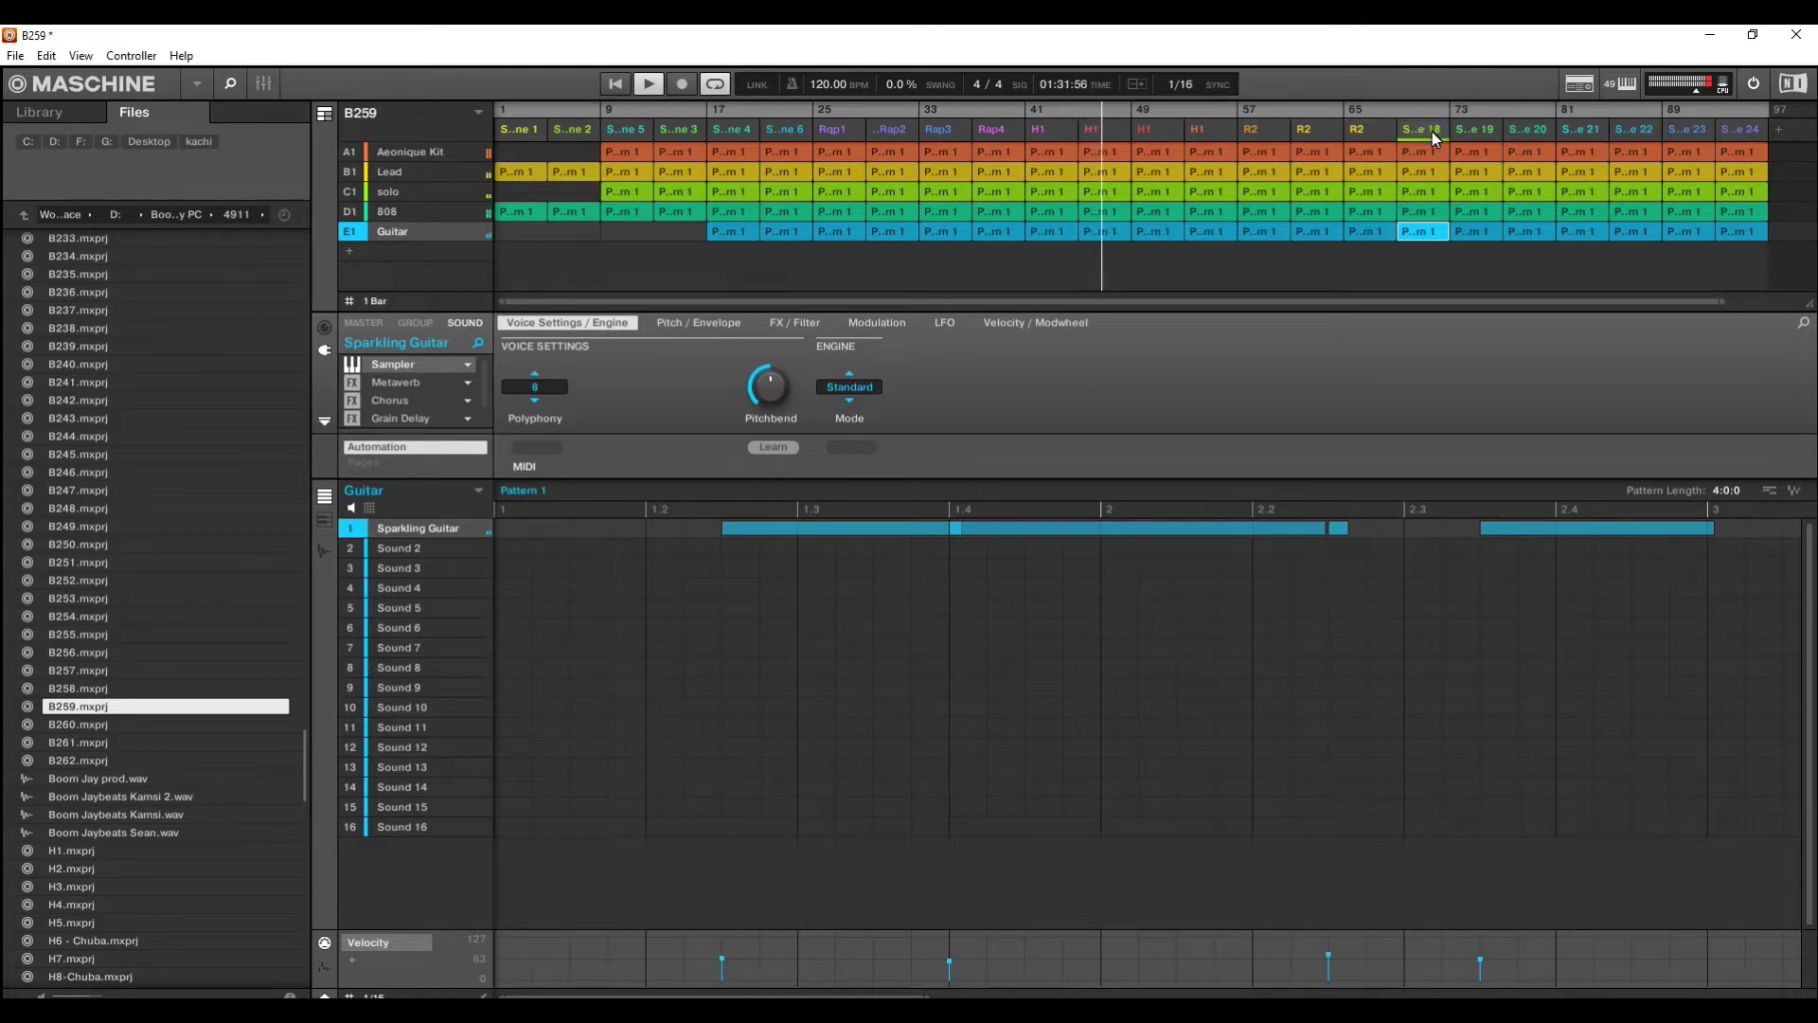
{"action": "double_click", "coordinate": [1424, 134]}
{"action": "type", "text": "R2"}
Rename Scene 19 at bar 73 to H2
{"action": "double_click", "coordinate": [1494, 133]}
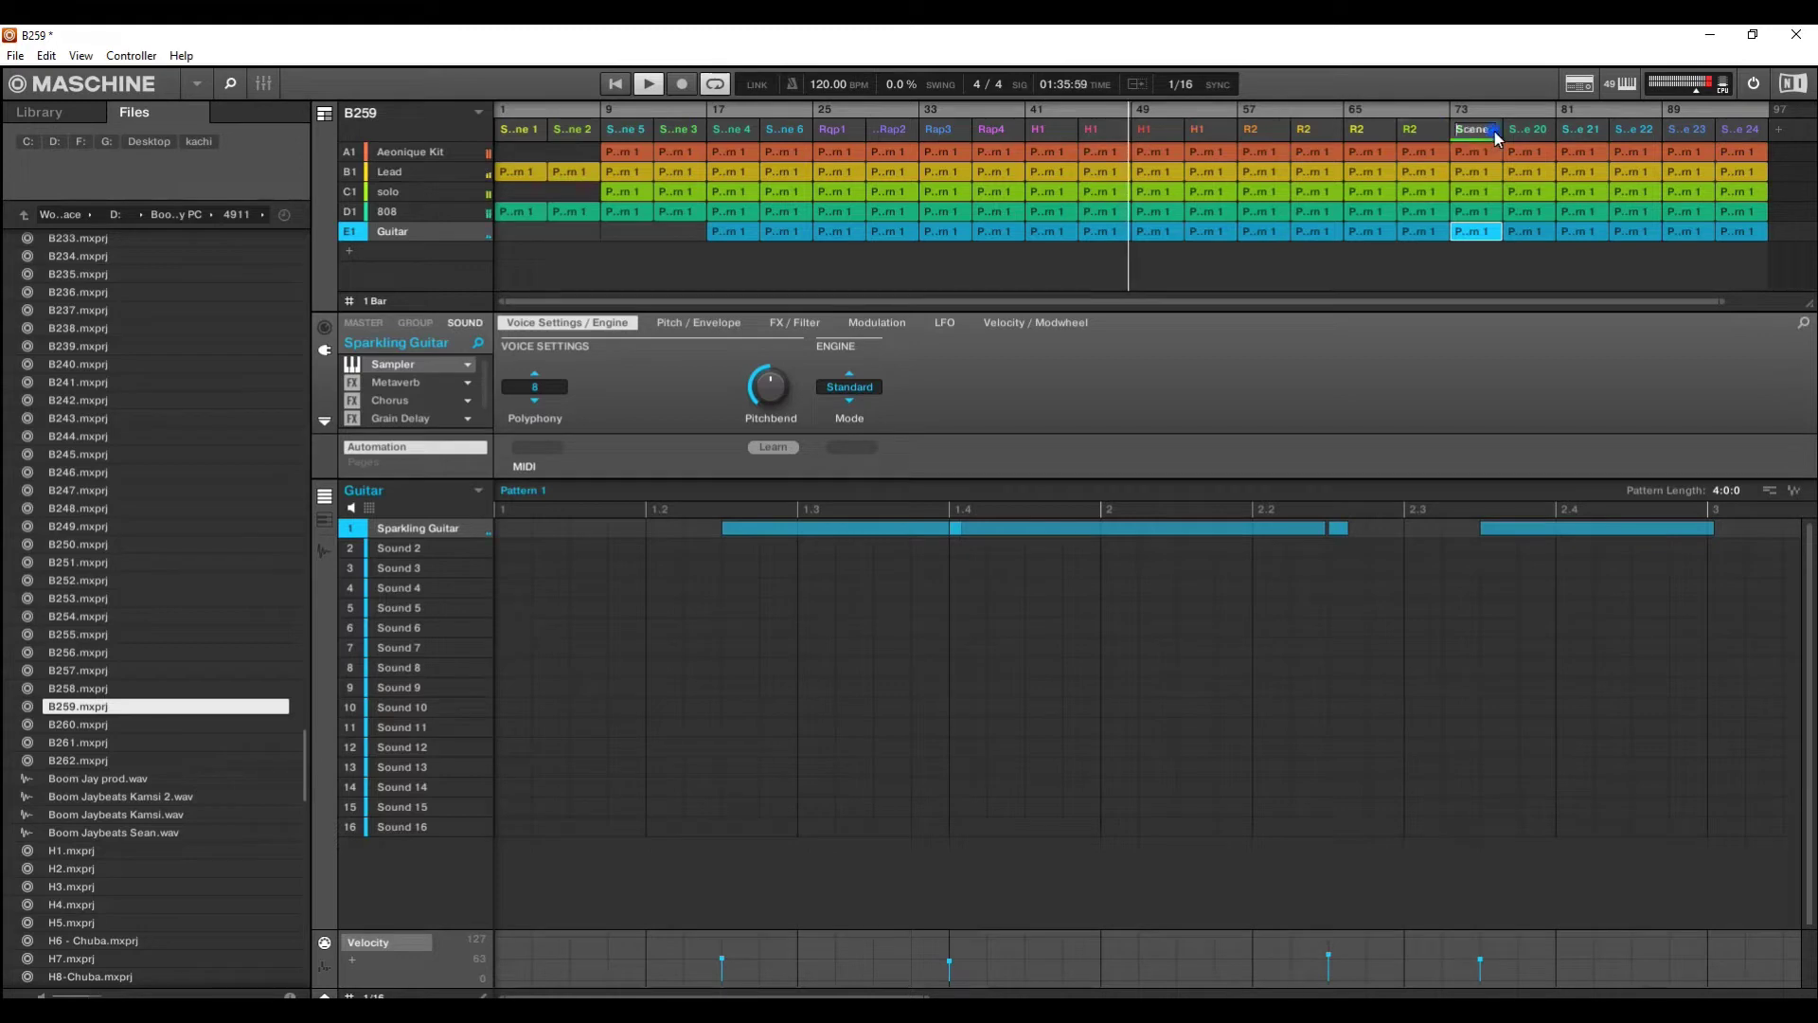
{"action": "key", "text": "BackSpace"}
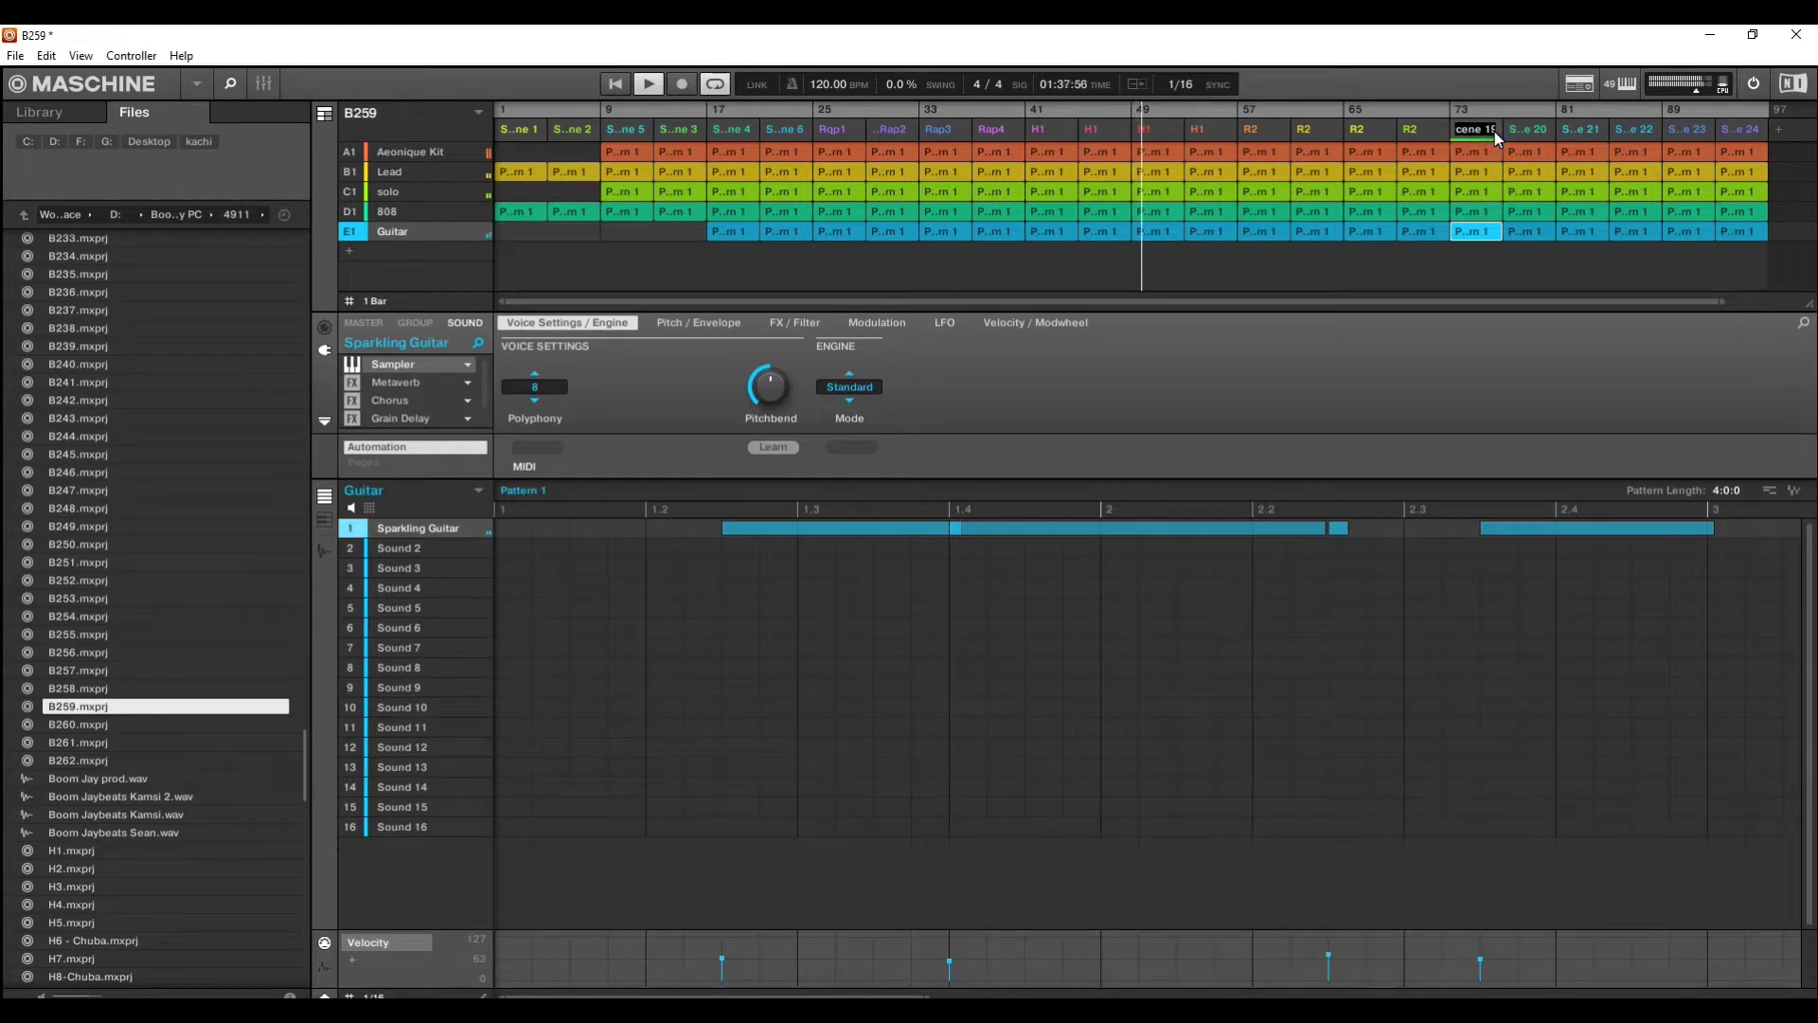
{"action": "key", "text": "BackSpace"}
{"action": "key", "text": "BackSpace"}
{"action": "key", "text": "BackSpace"}
{"action": "key", "text": "BackSpace"}
{"action": "key", "text": "BackSpace"}
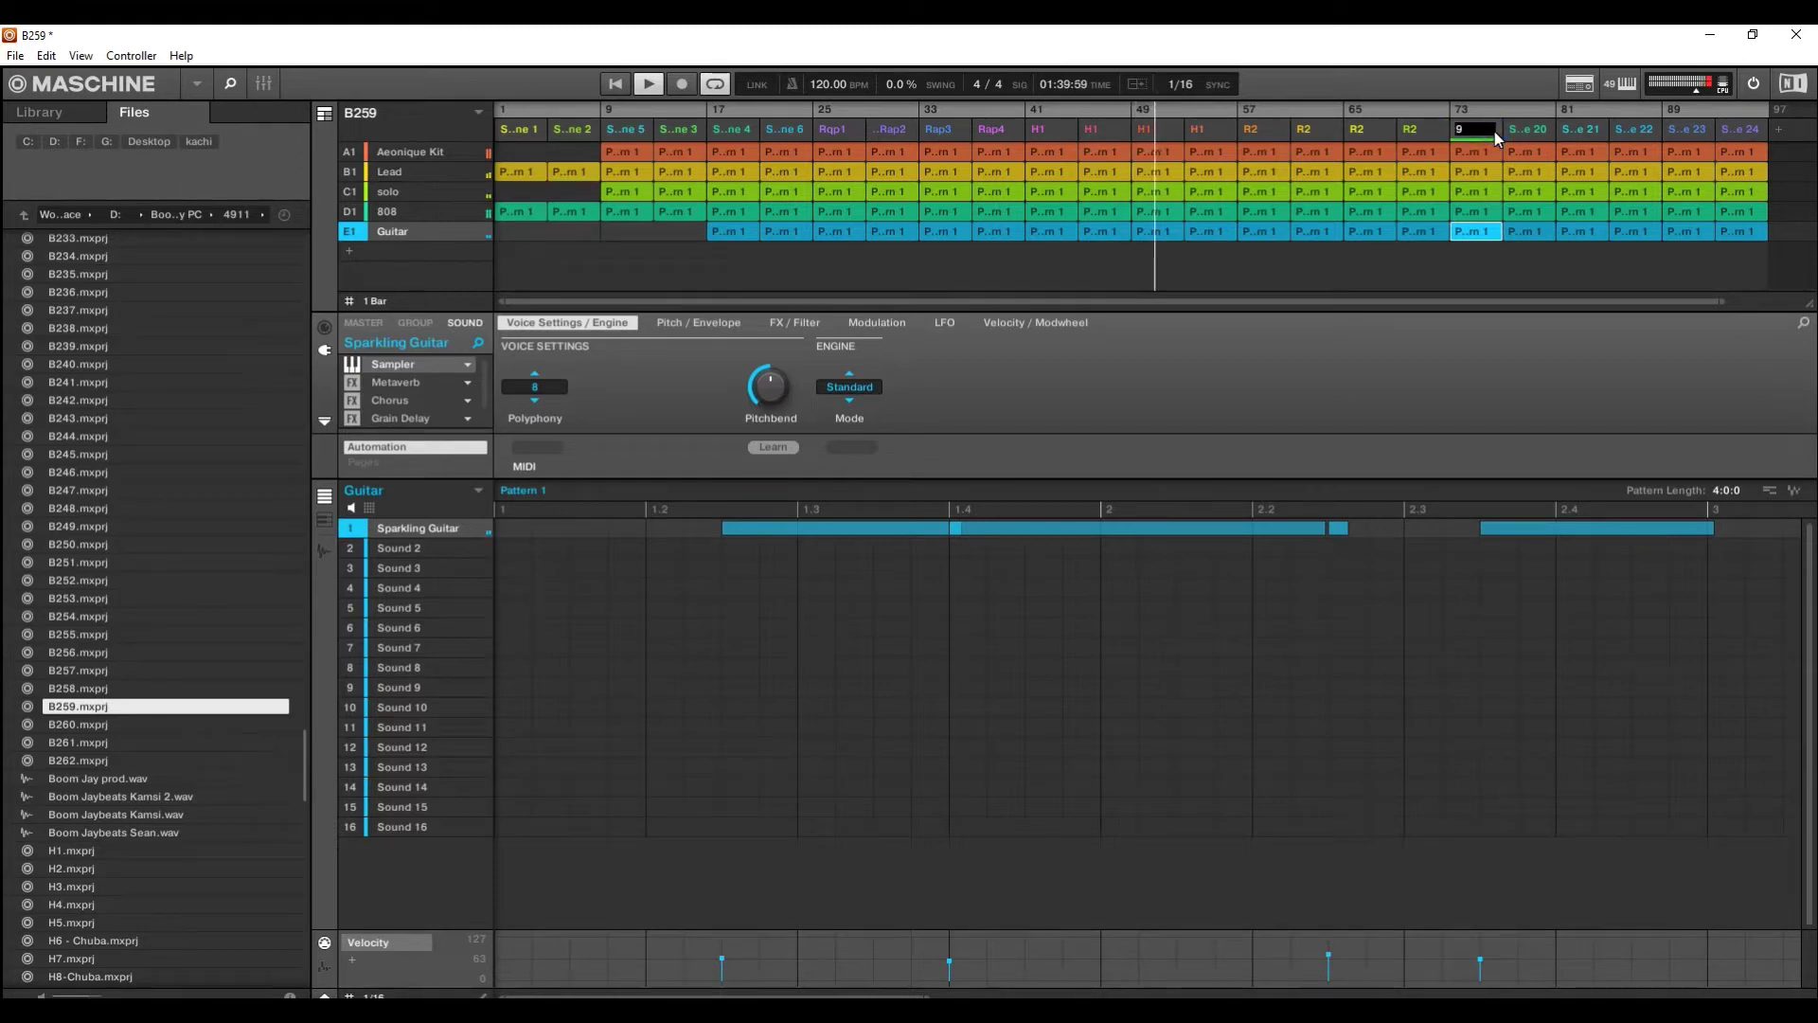
{"action": "type", "text": "H2"}
Rename Scene 20 and Scene 21 to H2
{"action": "double_click", "coordinate": [1538, 133]}
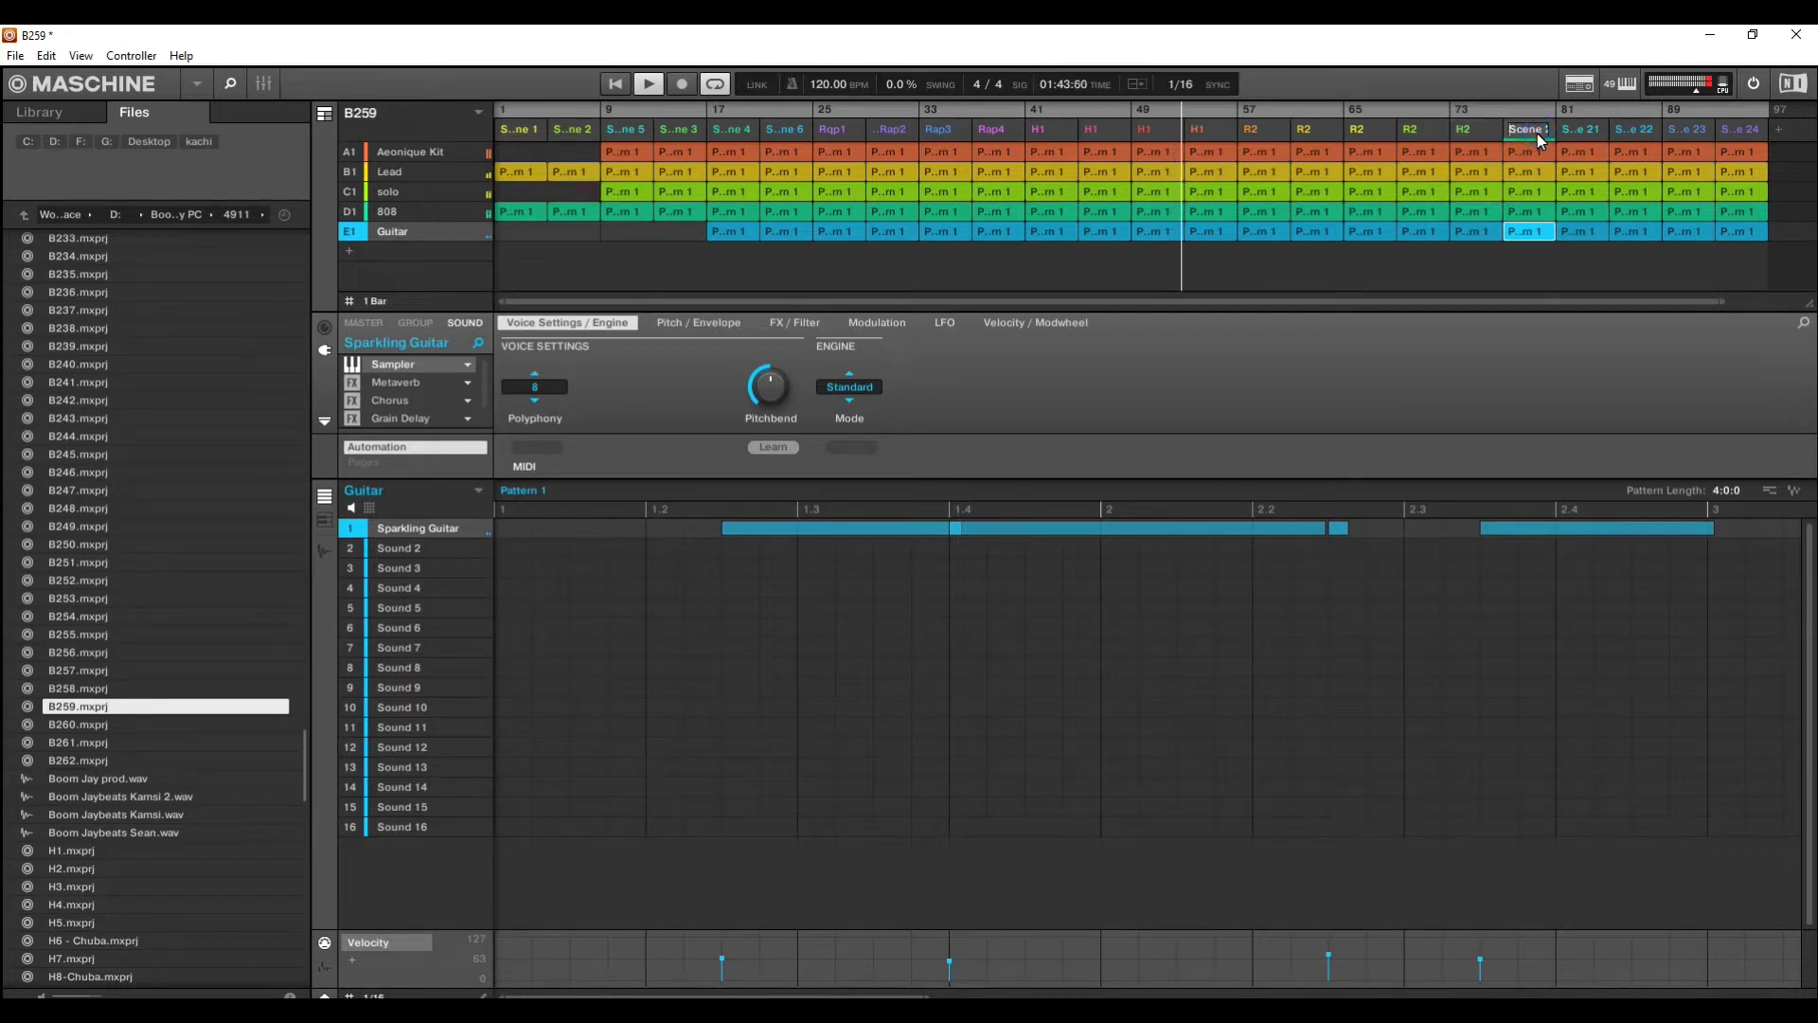
{"action": "type", "text": "H2"}
{"action": "key", "text": "Return"}
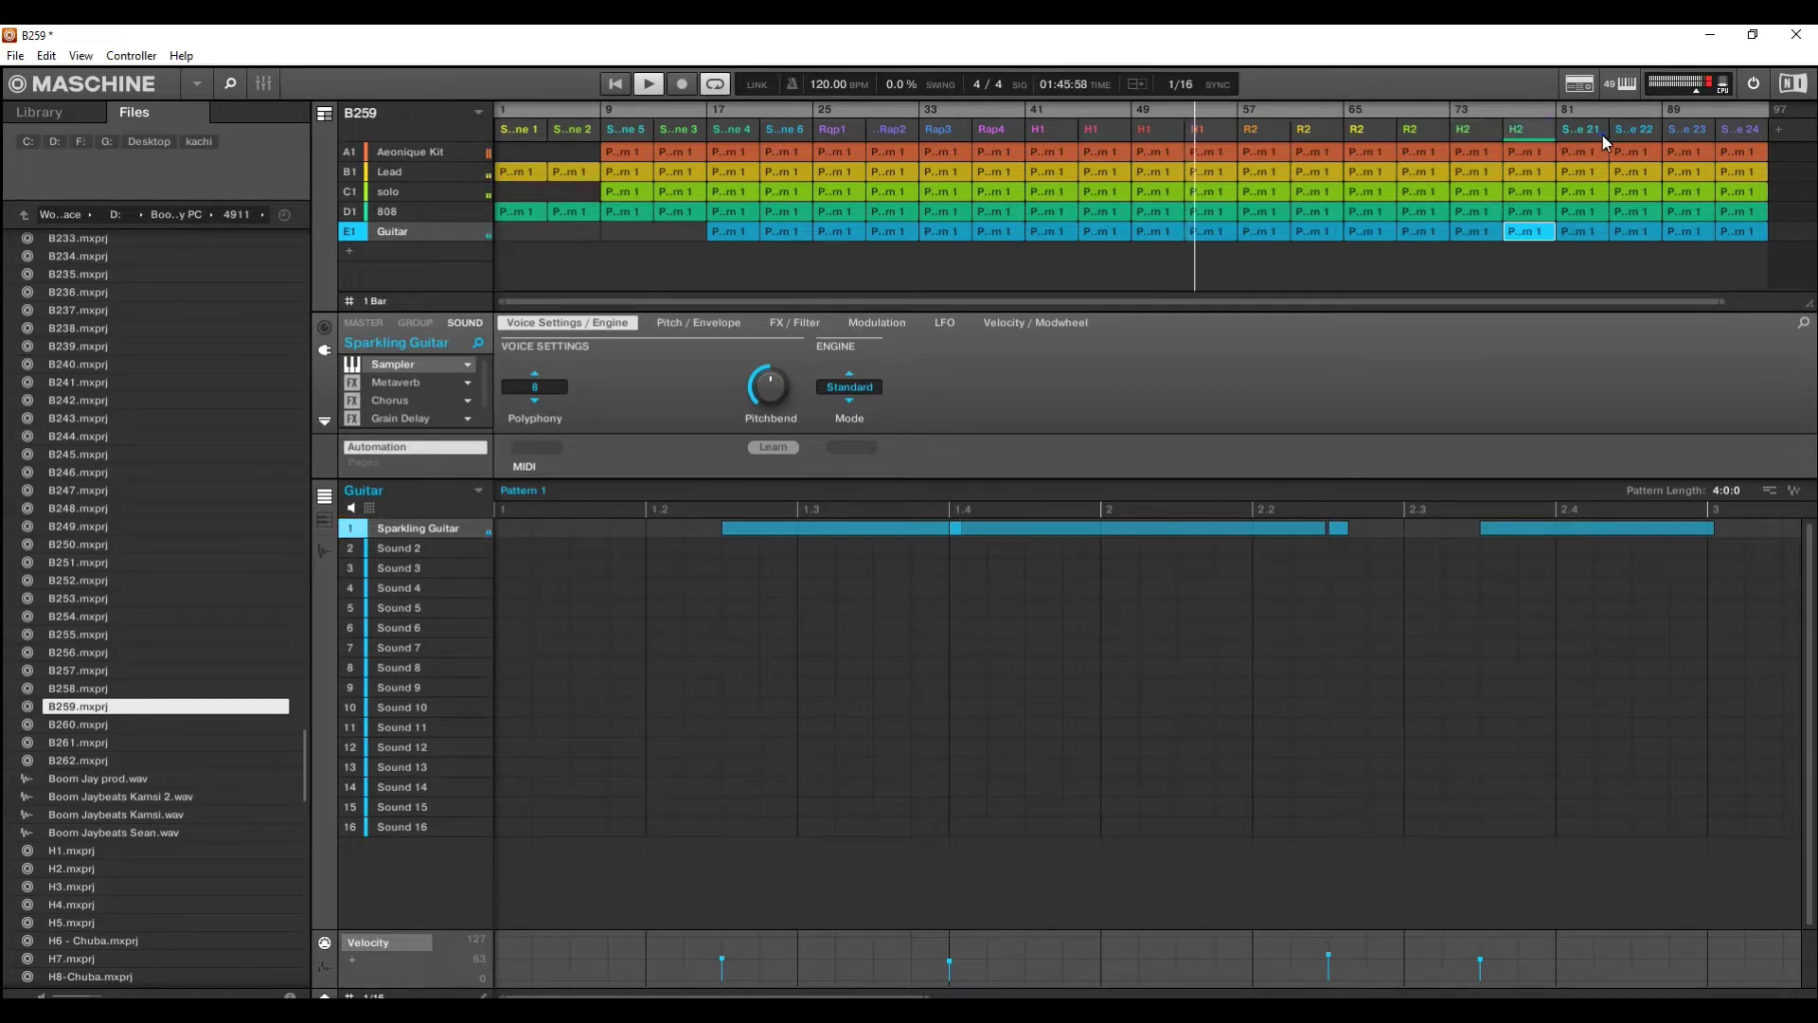
{"action": "double_click", "coordinate": [1602, 135]}
{"action": "type", "text": "H"}
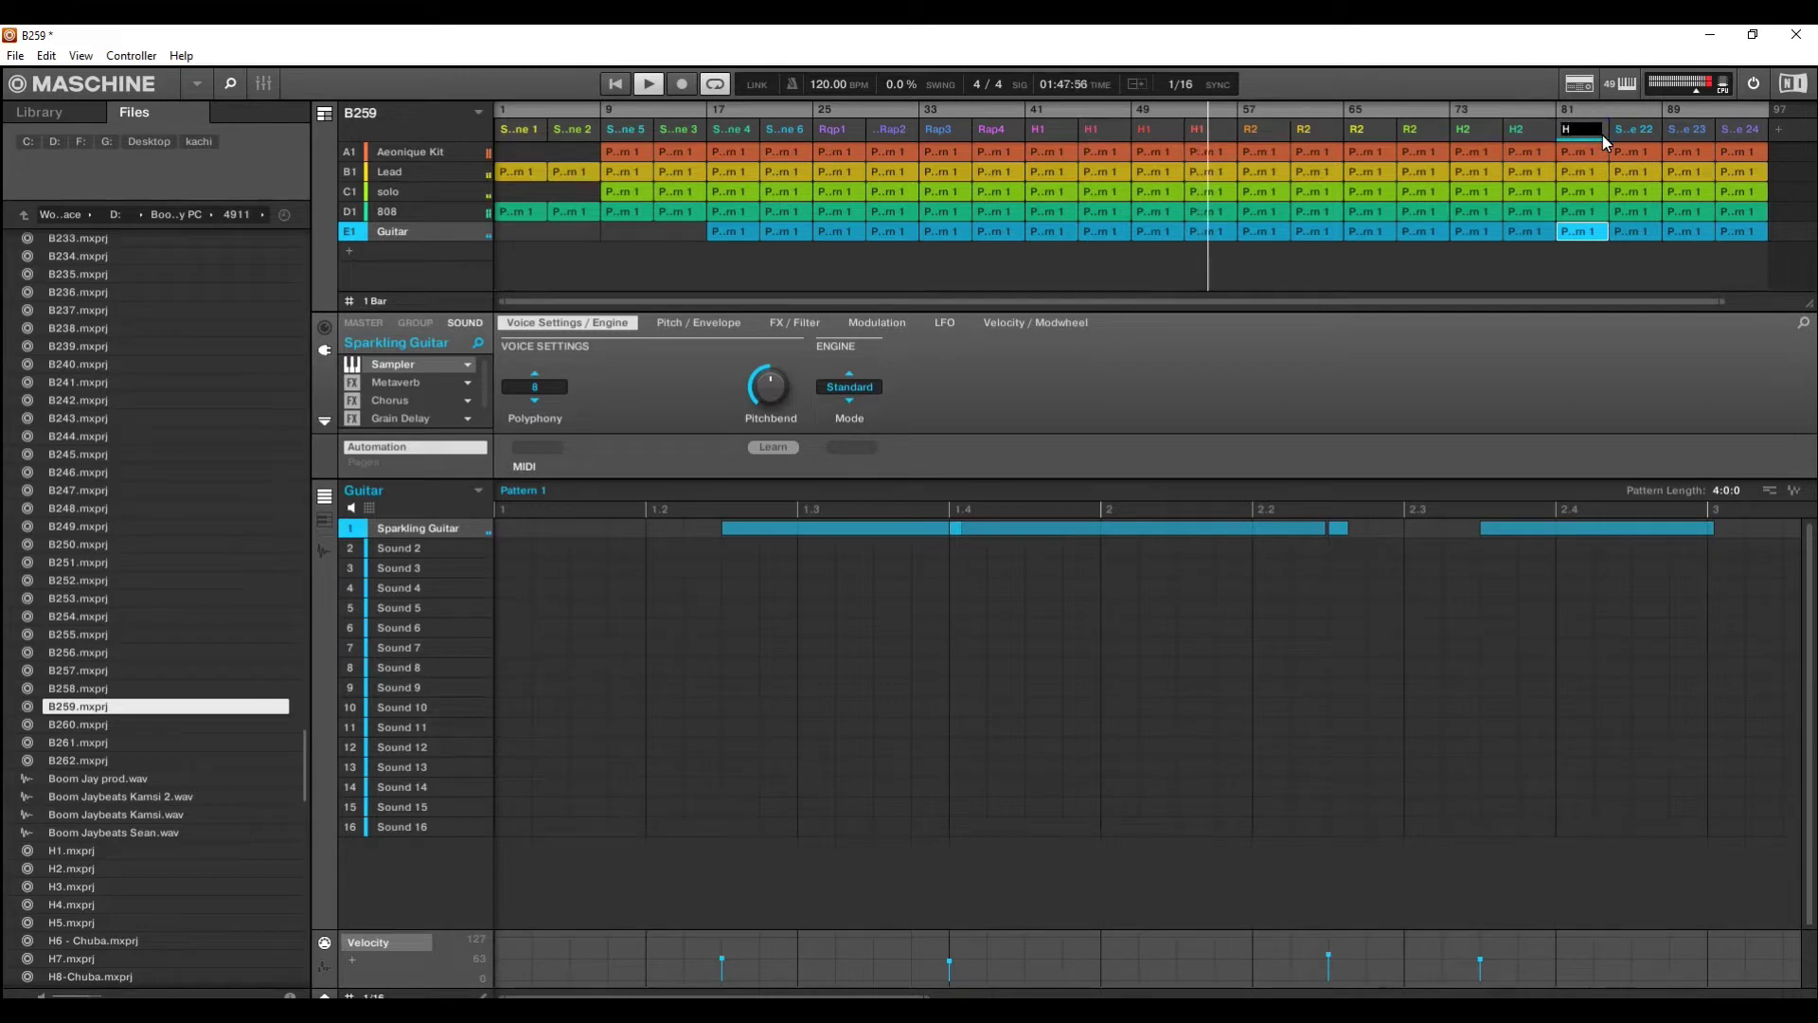
{"action": "type", "text": "2"}
{"action": "key", "text": "Return"}
{"action": "double_click", "coordinate": [1651, 133]}
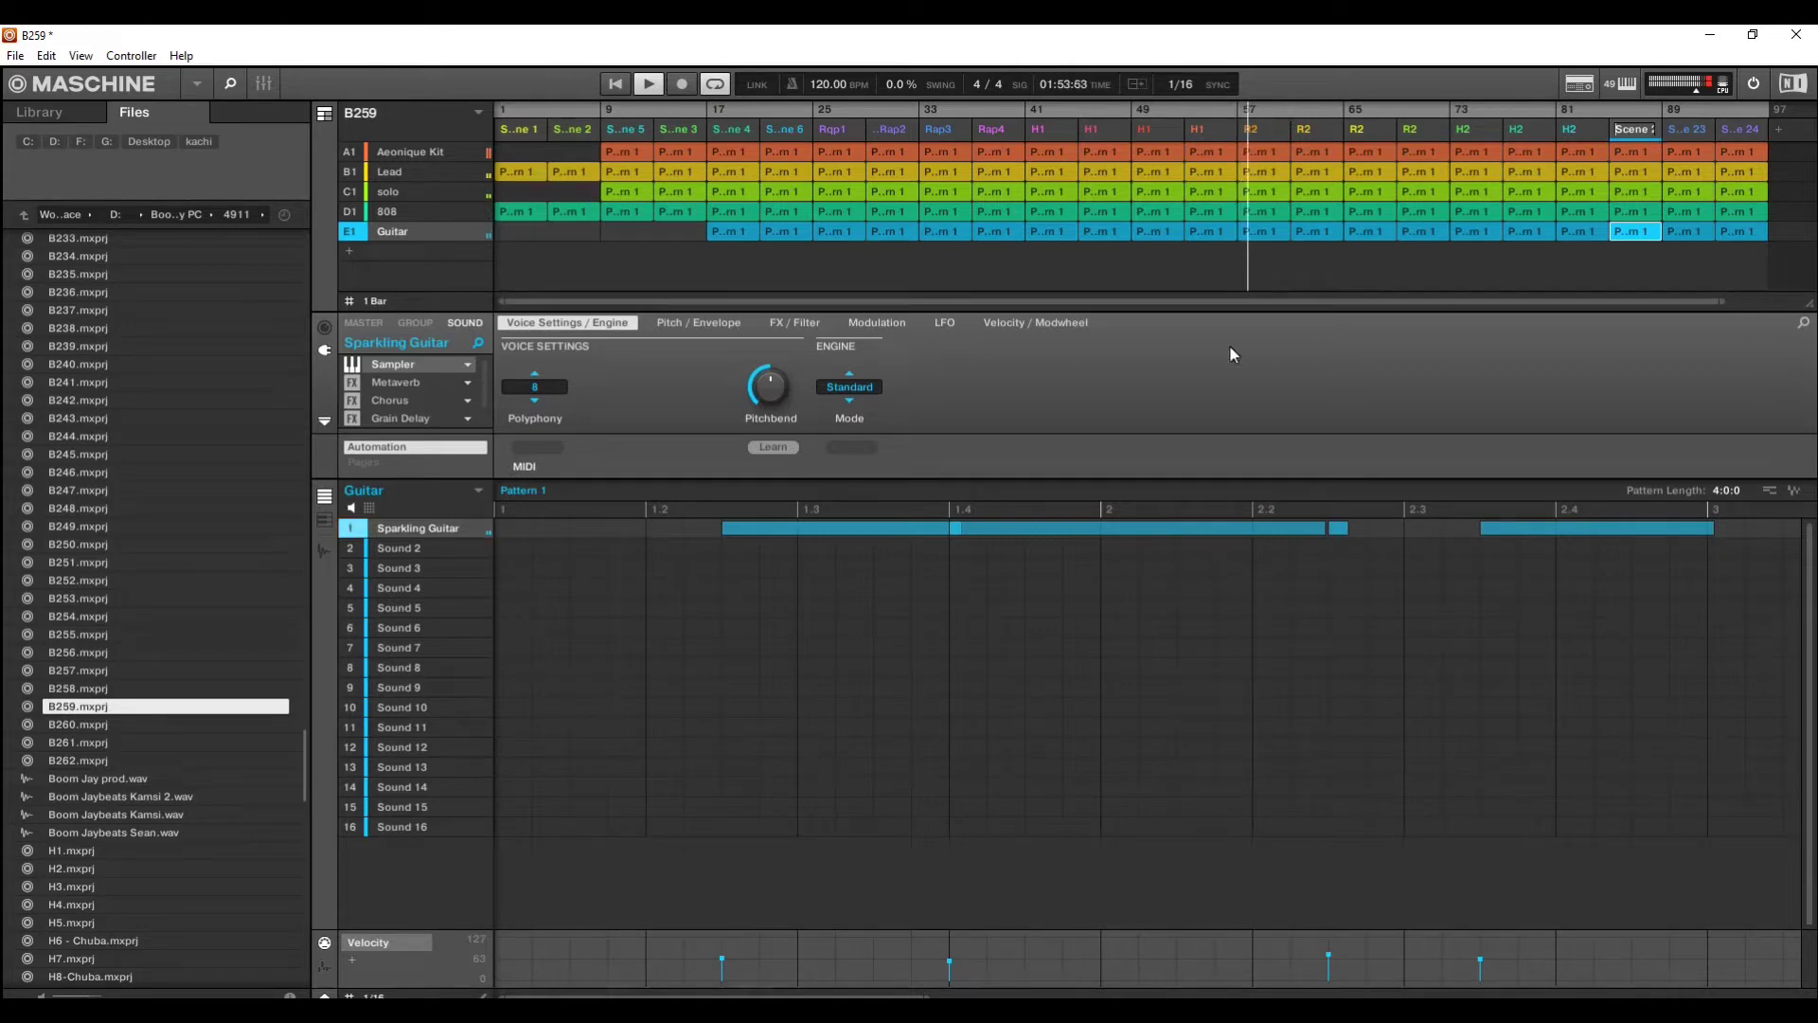
{"action": "left_click", "coordinate": [395, 173]}
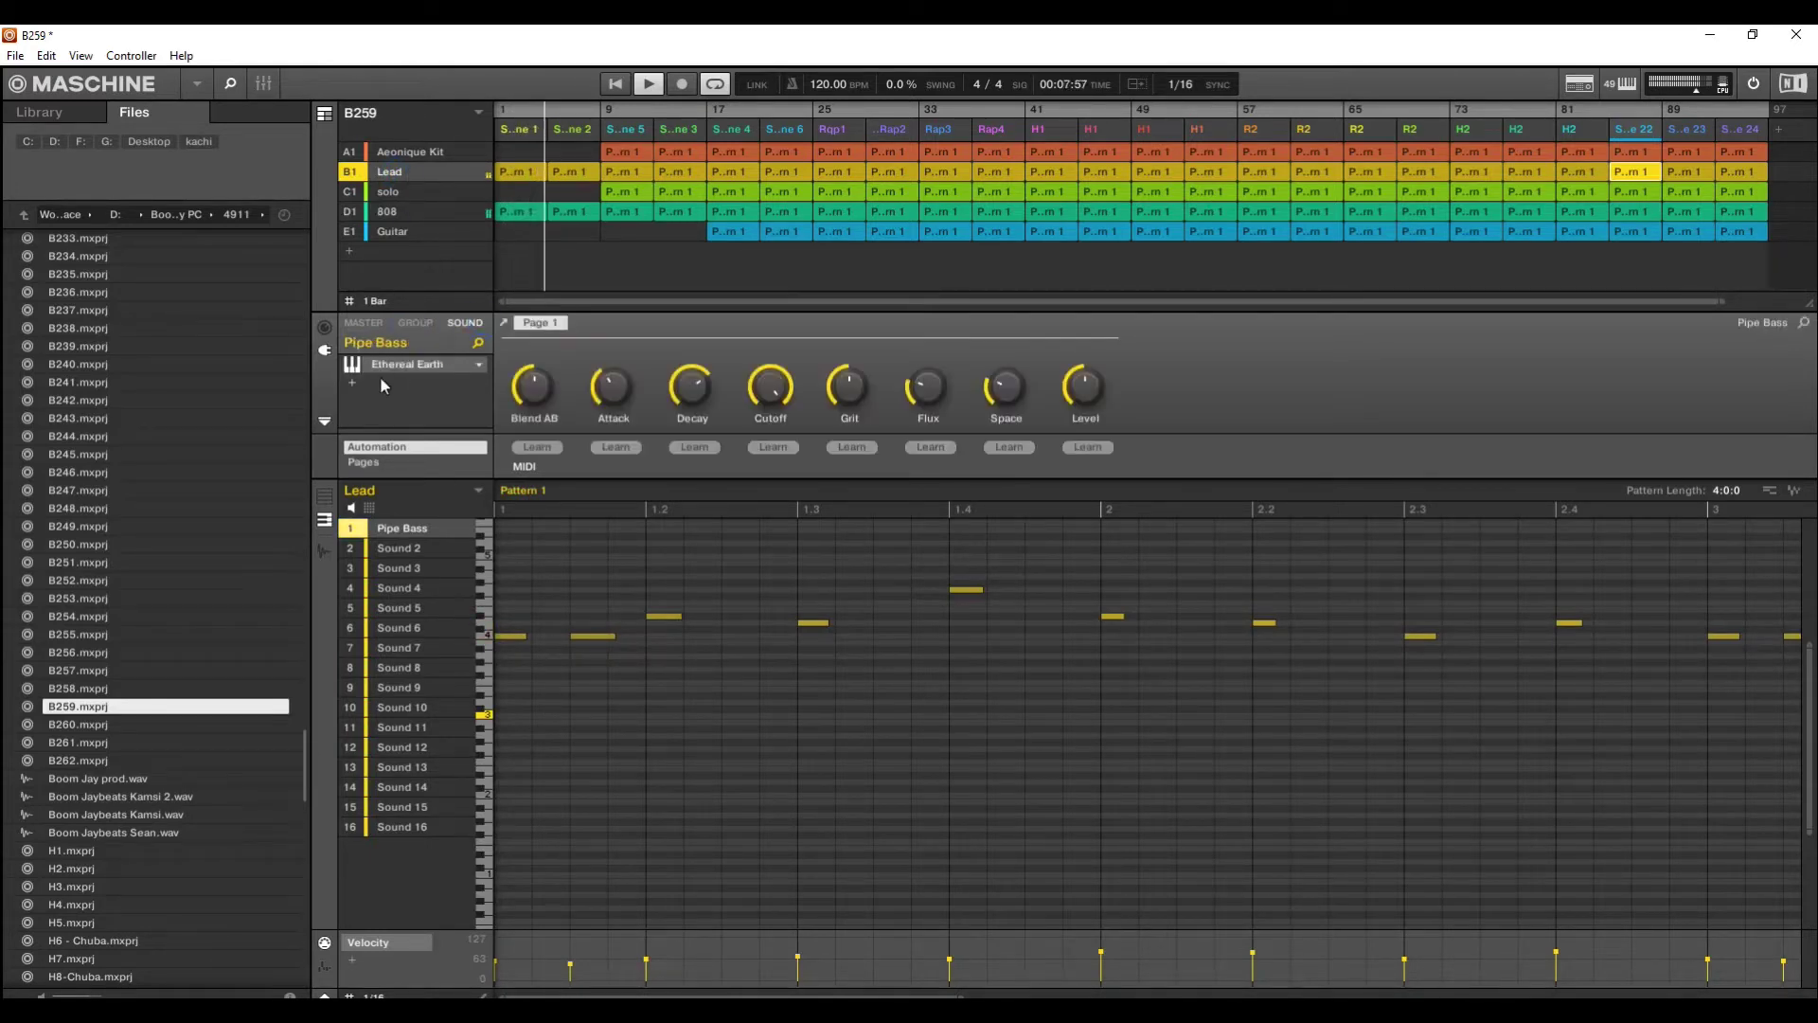
{"action": "left_click", "coordinate": [356, 382]}
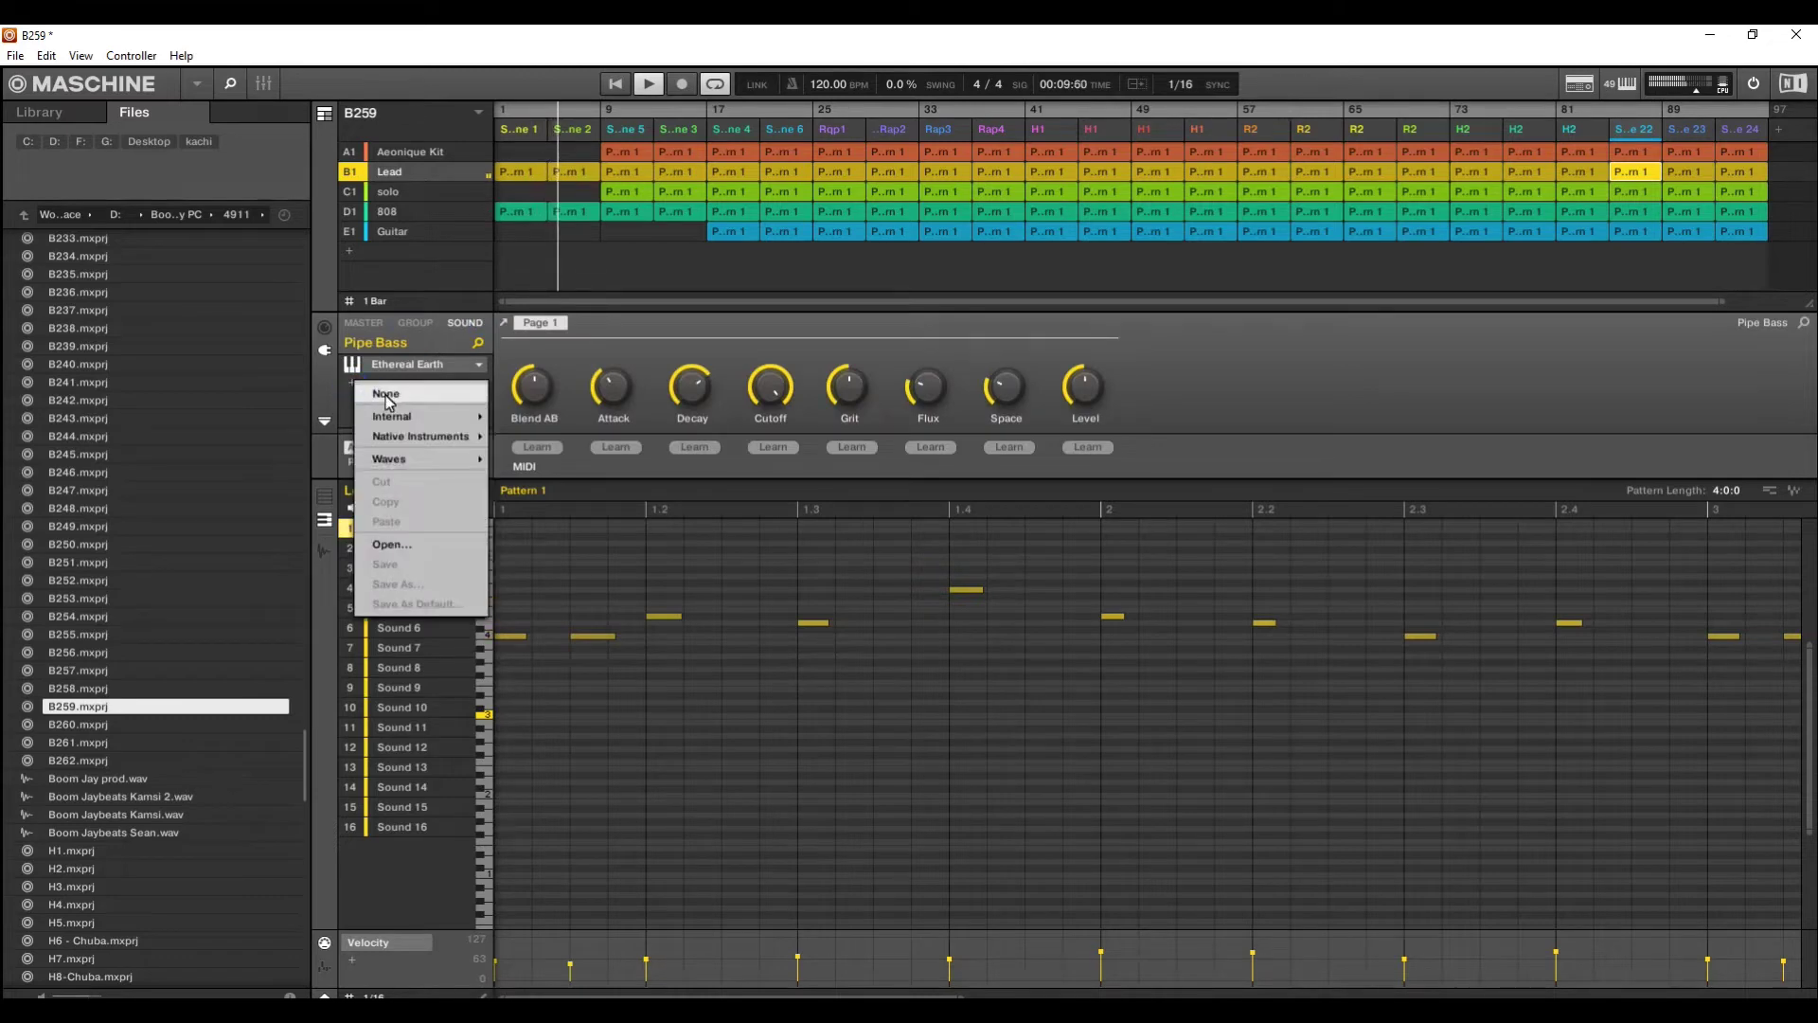
{"action": "left_click", "coordinate": [604, 358]}
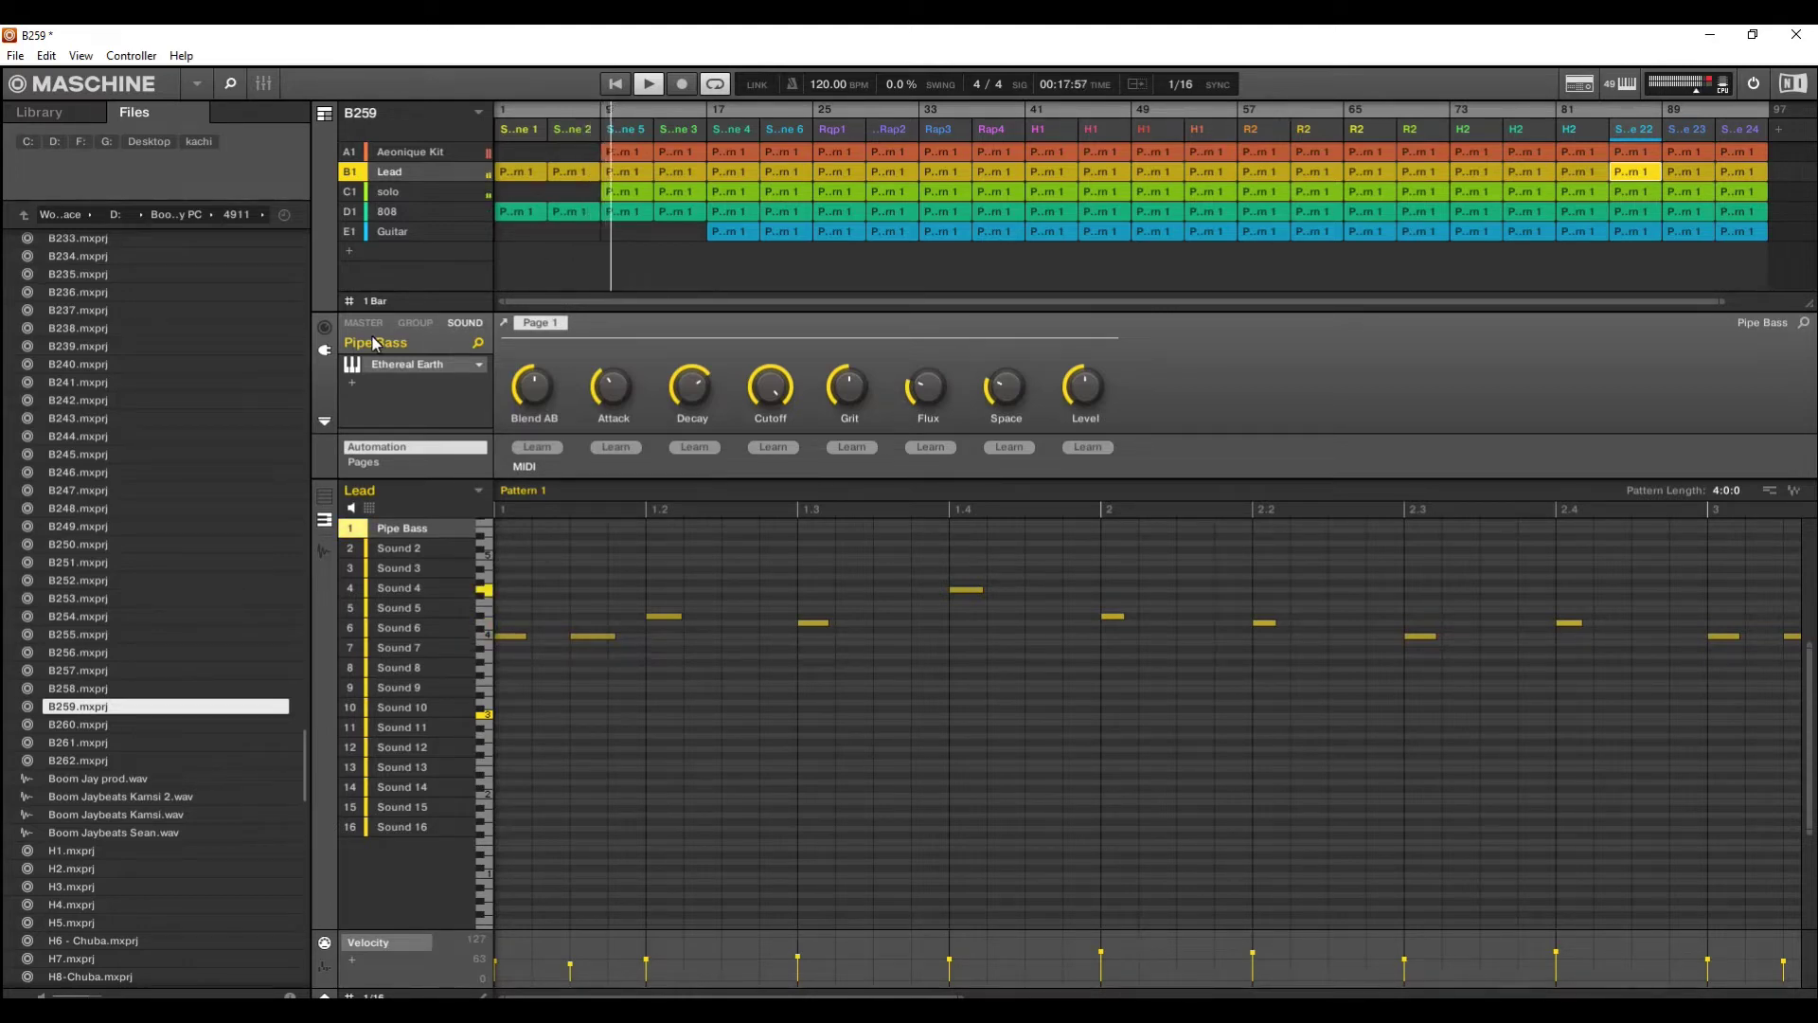
Remove the solo group's pattern from Scene 5 at bar 9
{"action": "right_click", "coordinate": [623, 191]}
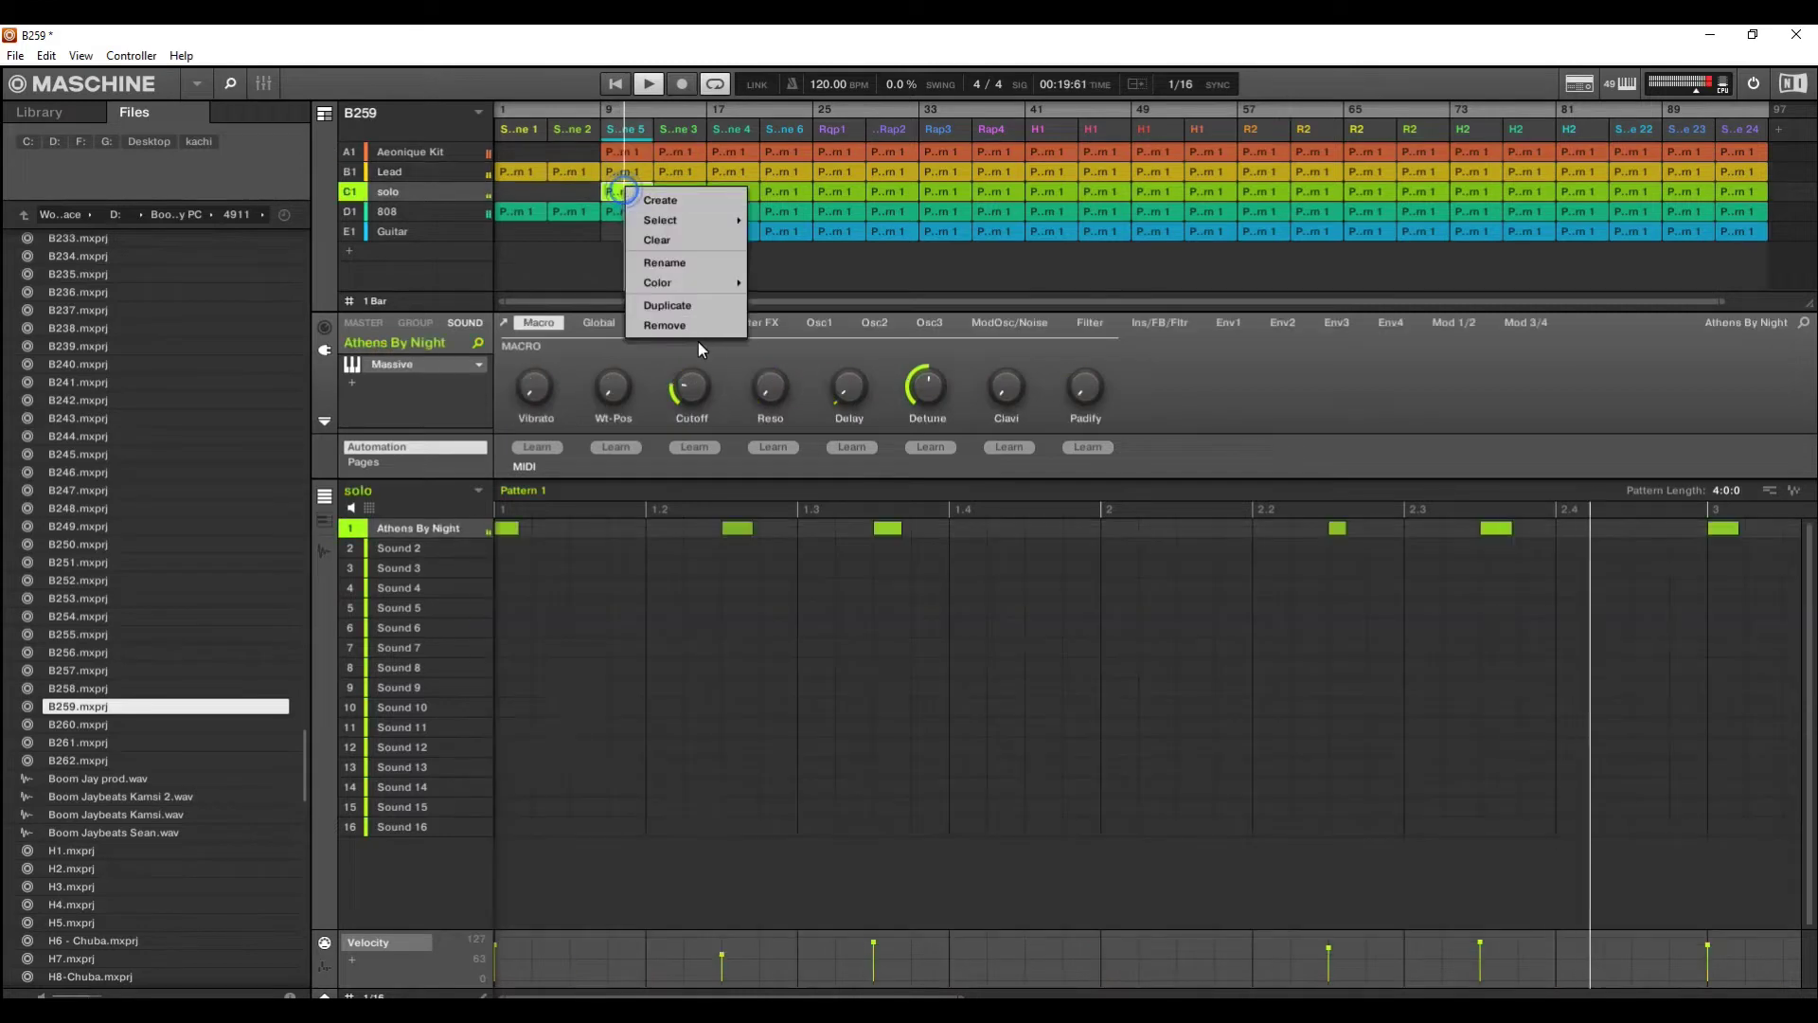
{"action": "left_click", "coordinate": [681, 331]}
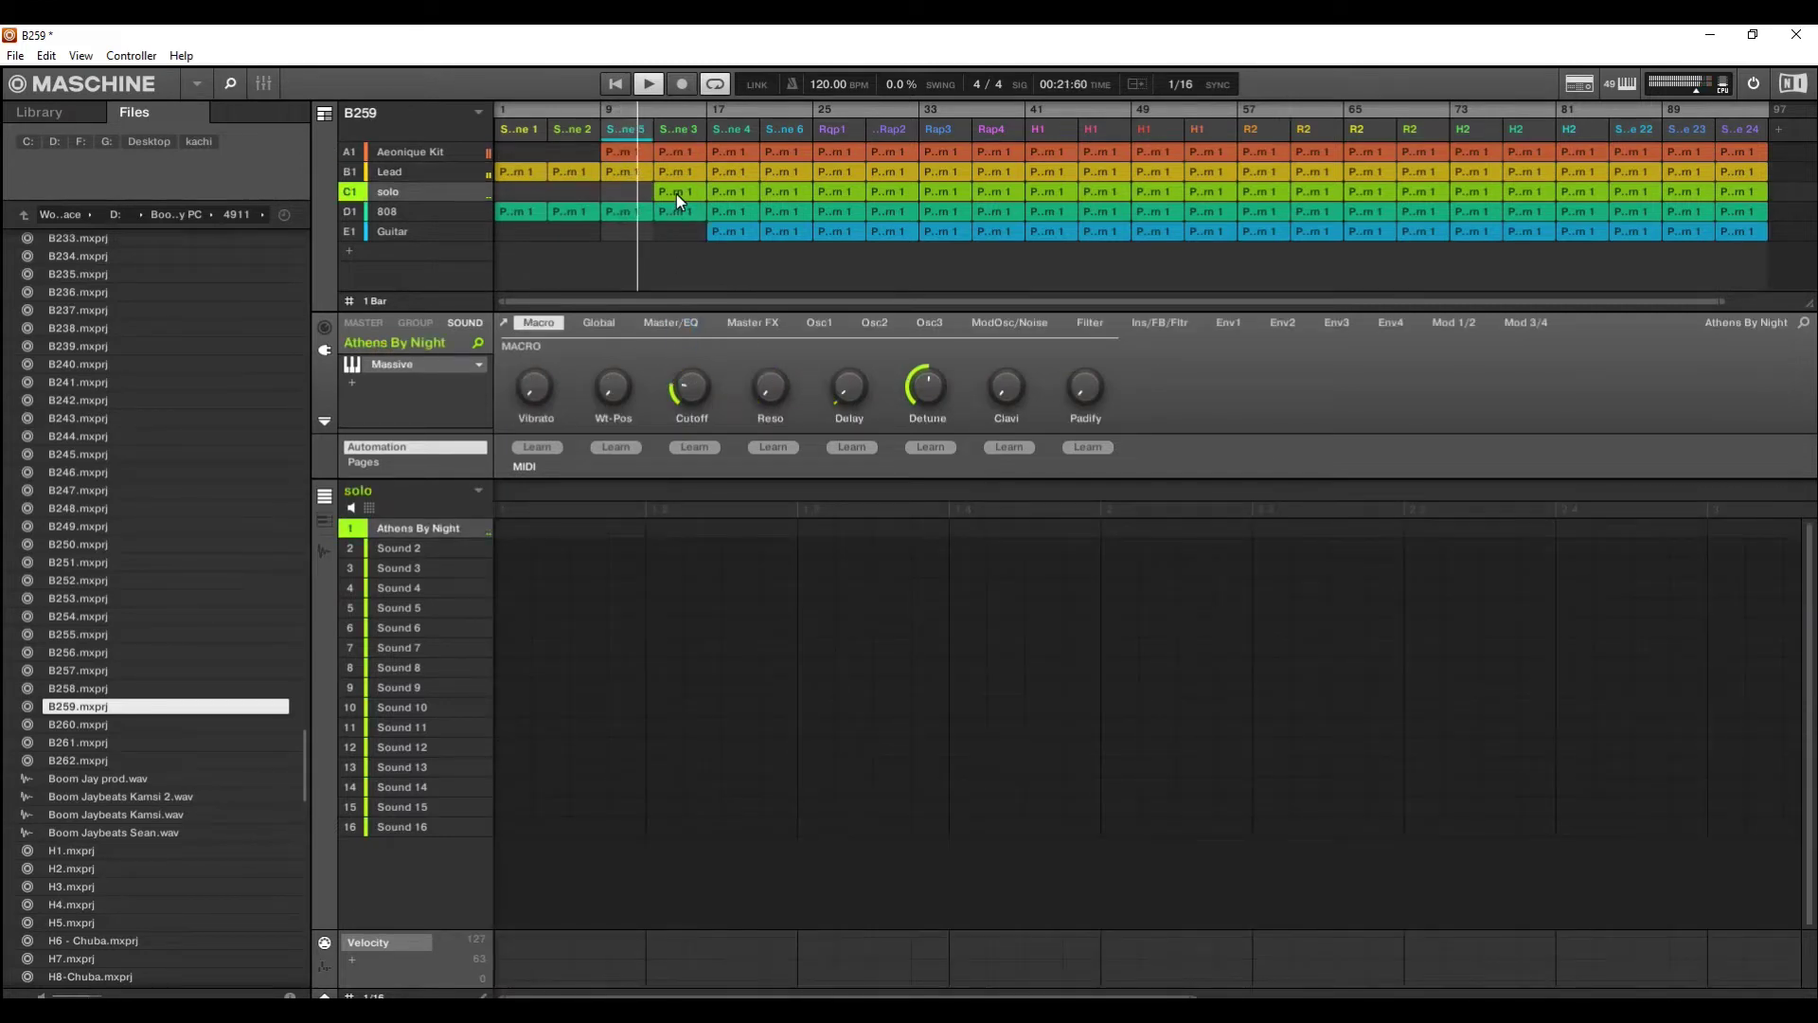
Look through the Aeonique Kit sounds from Perc Aeonique 2 up to the first closed hi-hat
{"action": "left_click", "coordinate": [410, 172]}
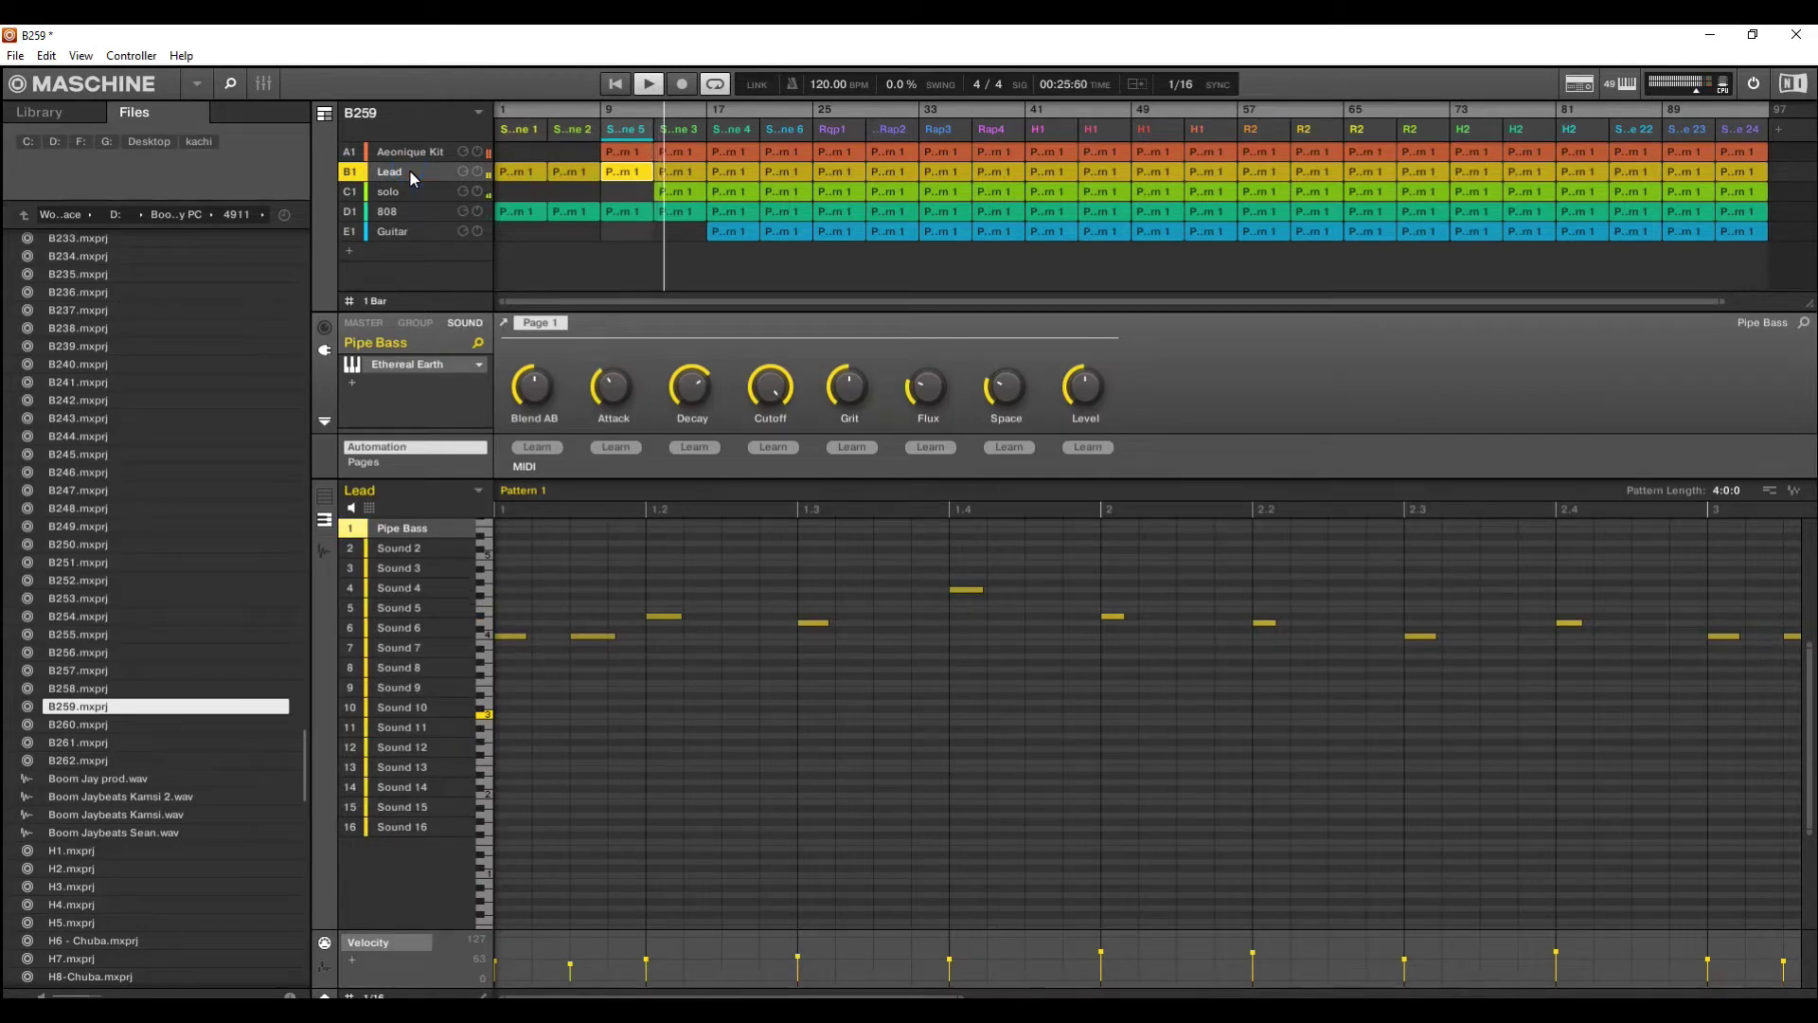
{"action": "key", "text": "Up"}
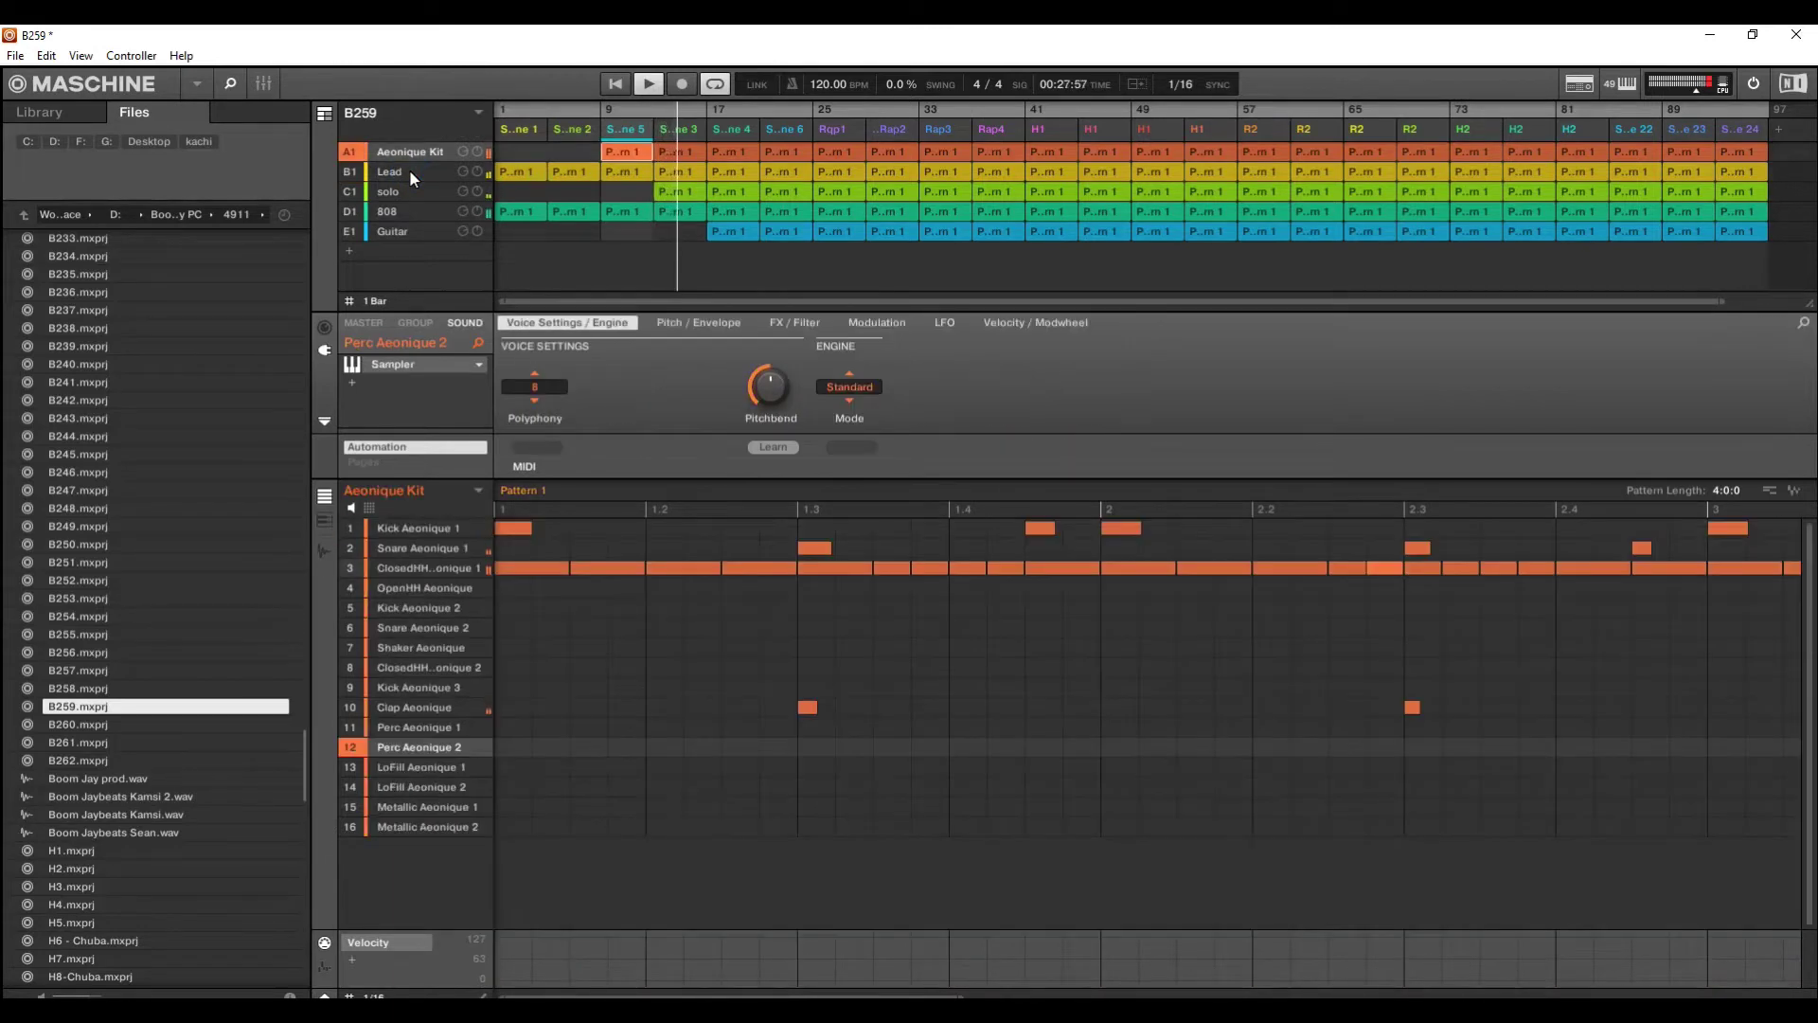
{"action": "key", "text": "Up"}
{"action": "key", "text": "Up"}
{"action": "key", "text": "Up"}
{"action": "key", "text": "Up"}
{"action": "key", "text": "Up"}
{"action": "key", "text": "Up"}
{"action": "key", "text": "Up"}
{"action": "key", "text": "Up"}
{"action": "key", "text": "Up"}
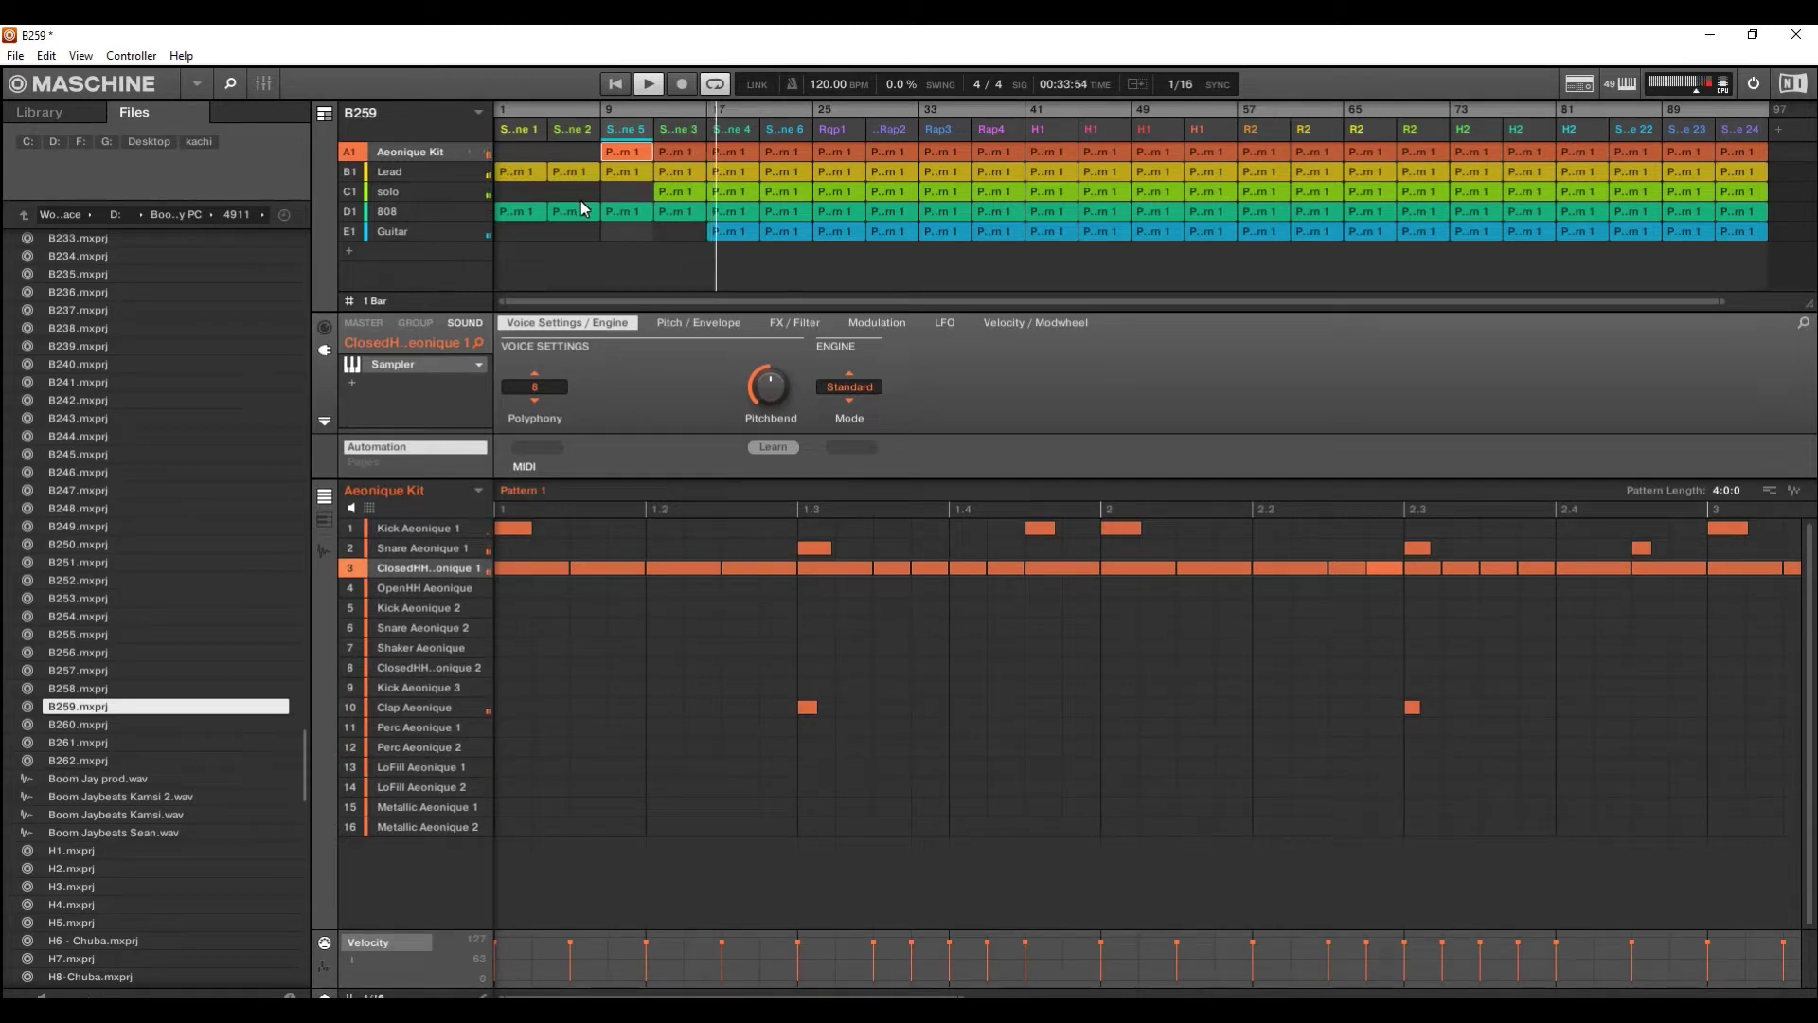
Remove the Guitar group's patterns from the first two rap scenes, starting at bar 25
{"action": "left_click", "coordinate": [407, 230]}
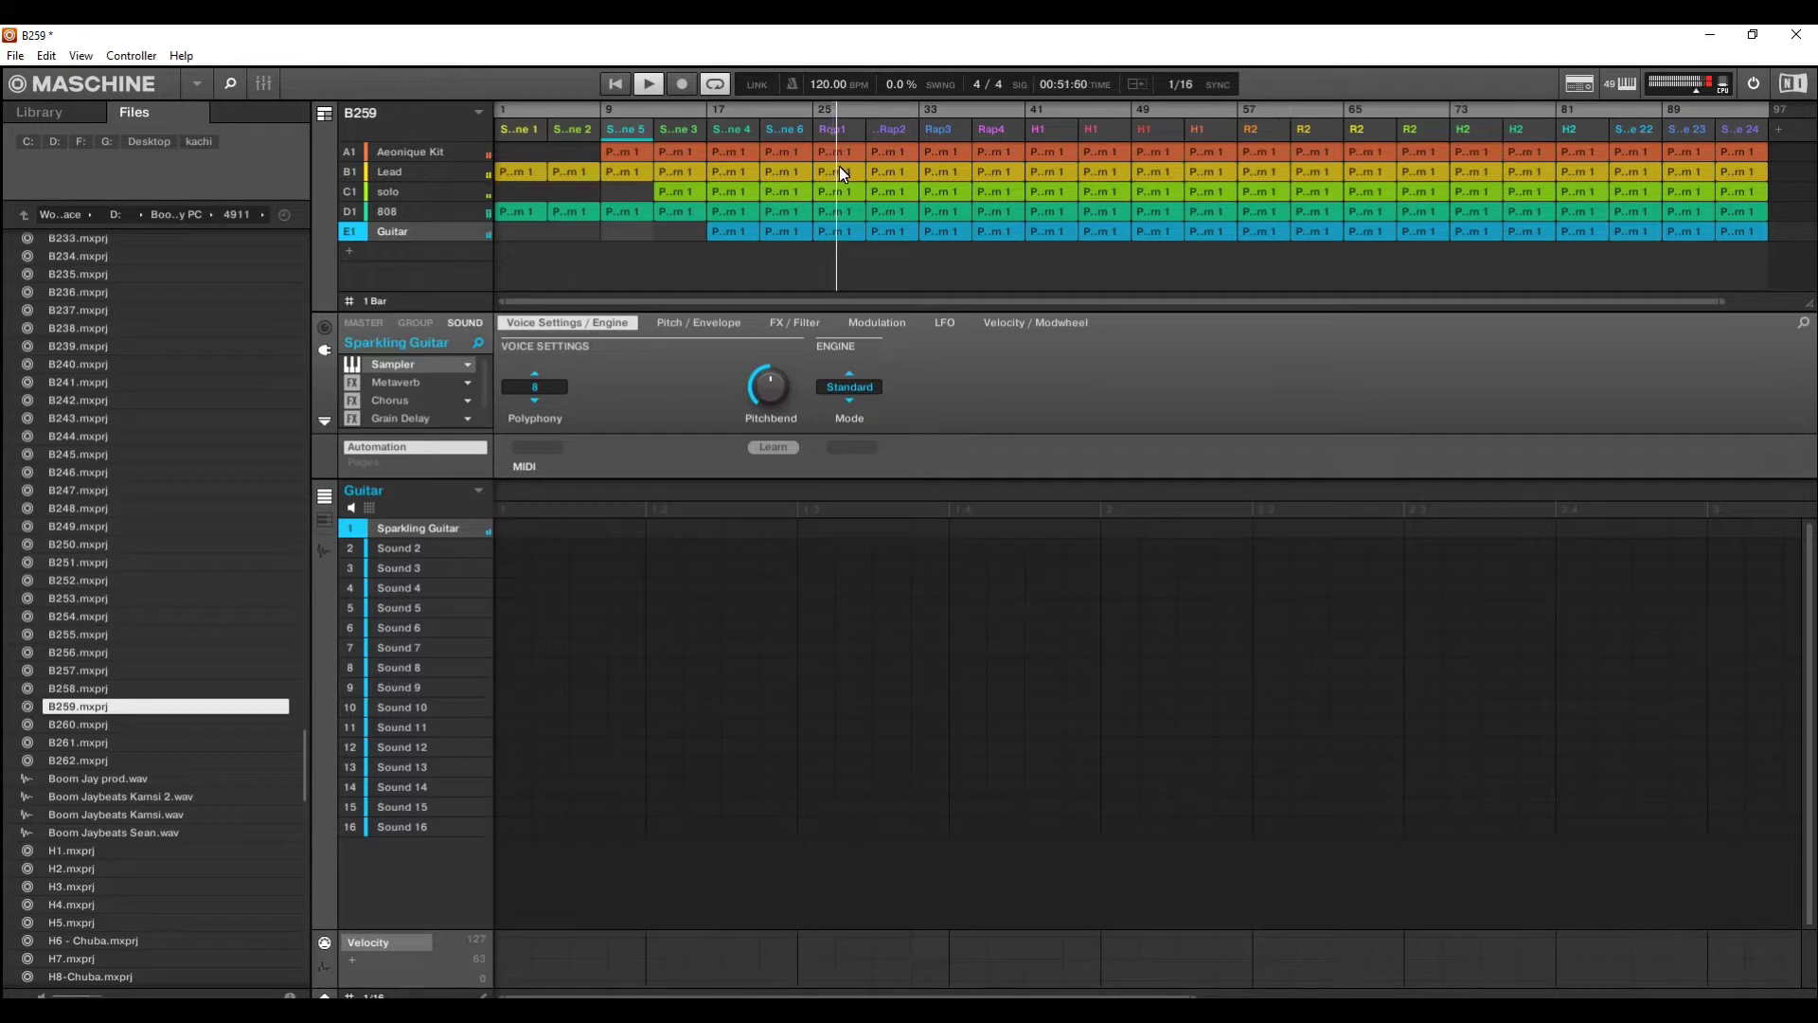
{"action": "right_click", "coordinate": [839, 230]}
{"action": "left_click", "coordinate": [876, 363]}
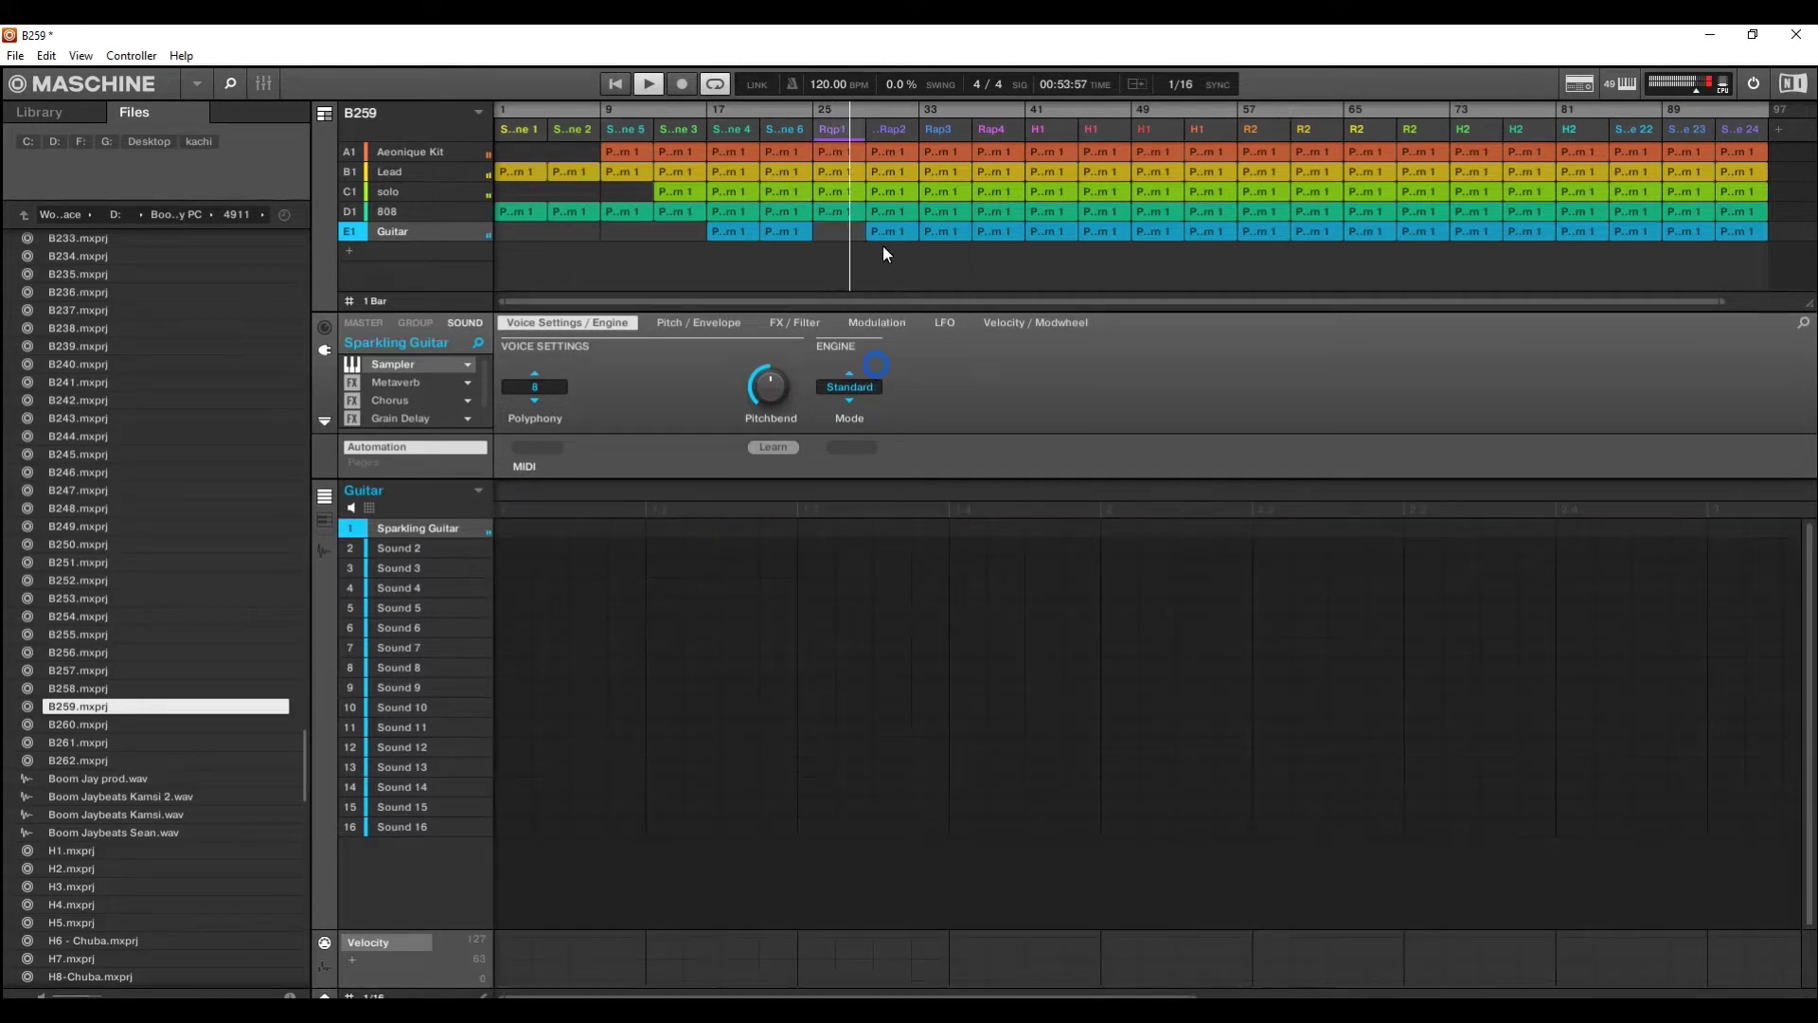
{"action": "right_click", "coordinate": [894, 230]}
{"action": "left_click", "coordinate": [934, 362]}
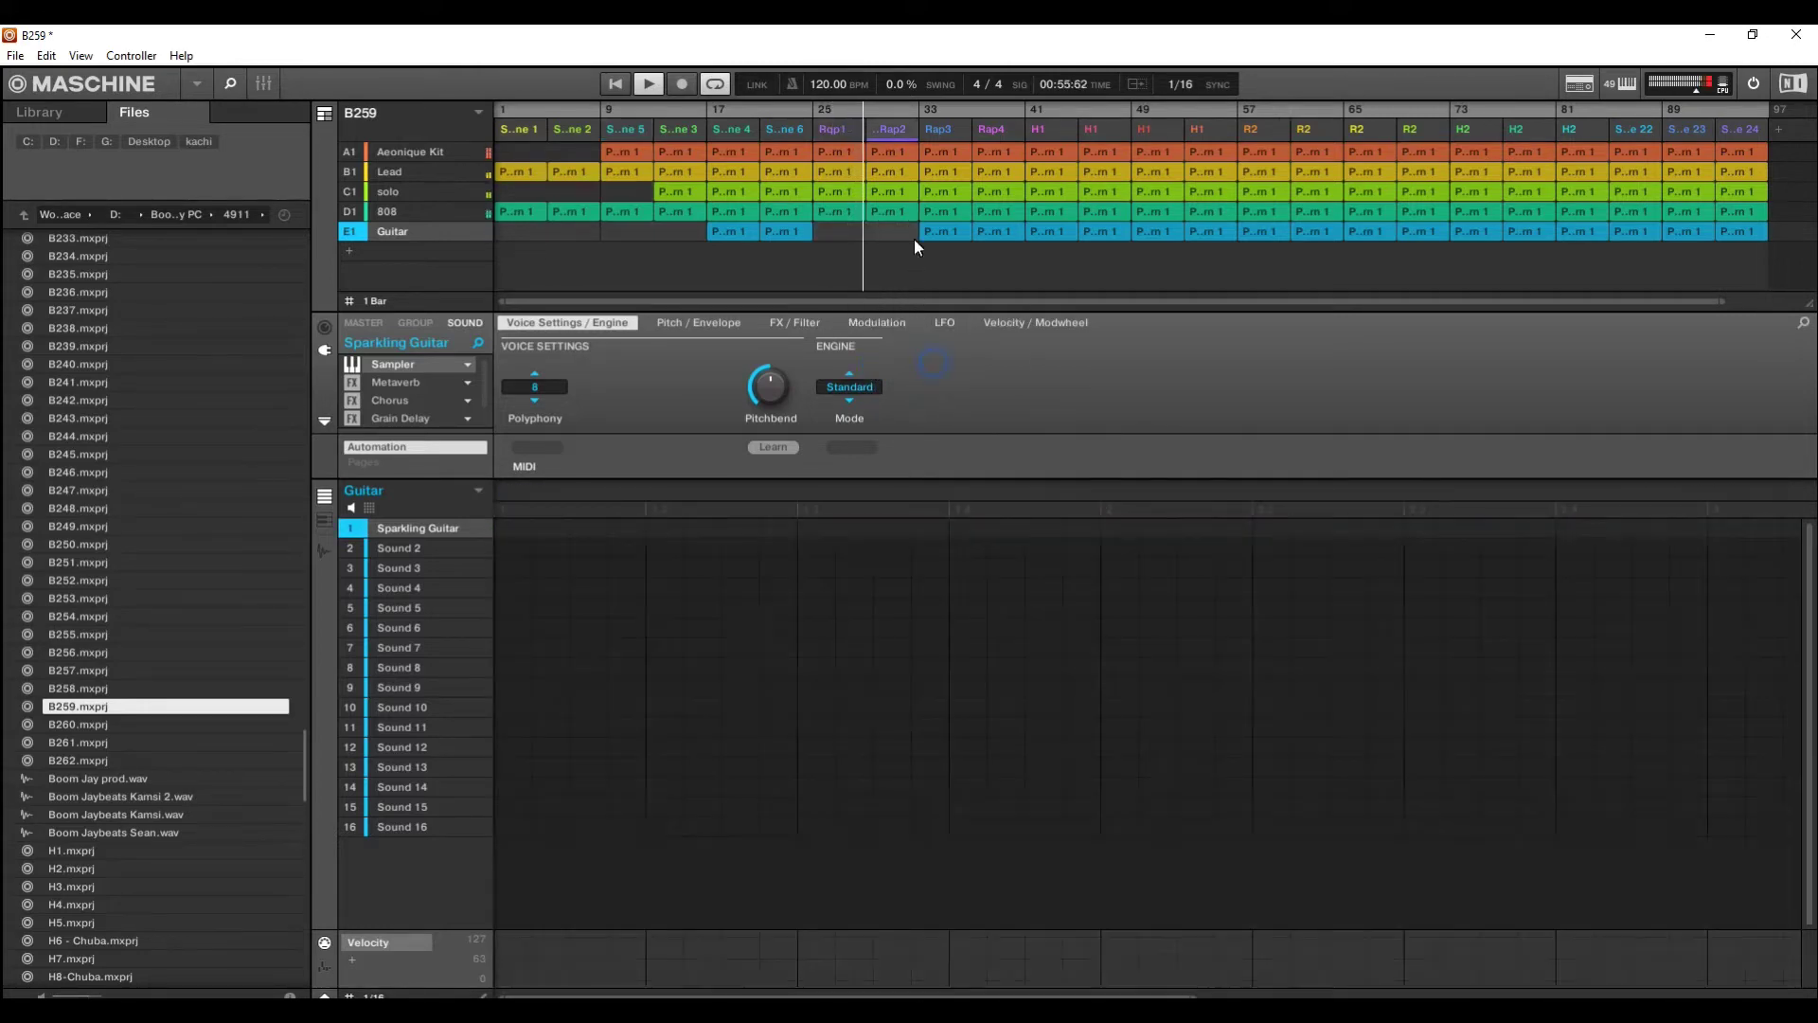
Remove the solo group's patterns from all four rap scenes between bars 25 and 41
{"action": "right_click", "coordinate": [845, 195]}
{"action": "left_click", "coordinate": [905, 325]}
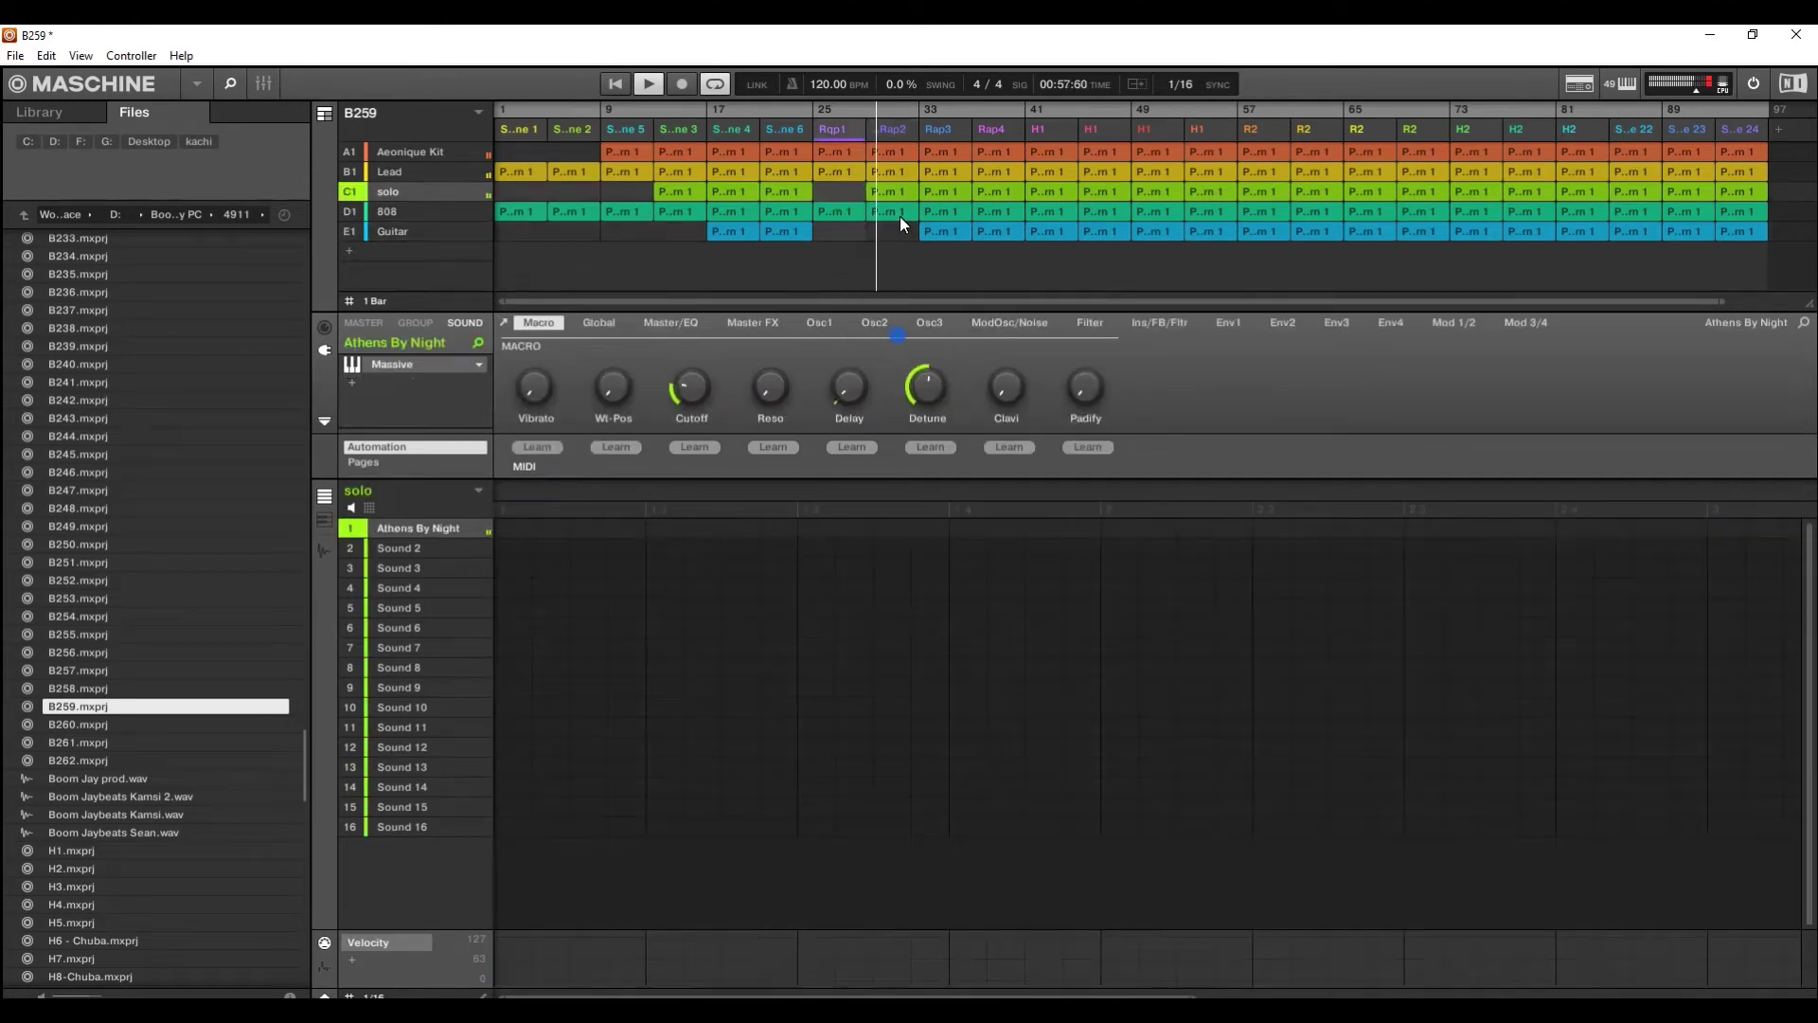
{"action": "right_click", "coordinate": [899, 193]}
{"action": "left_click", "coordinate": [932, 333]}
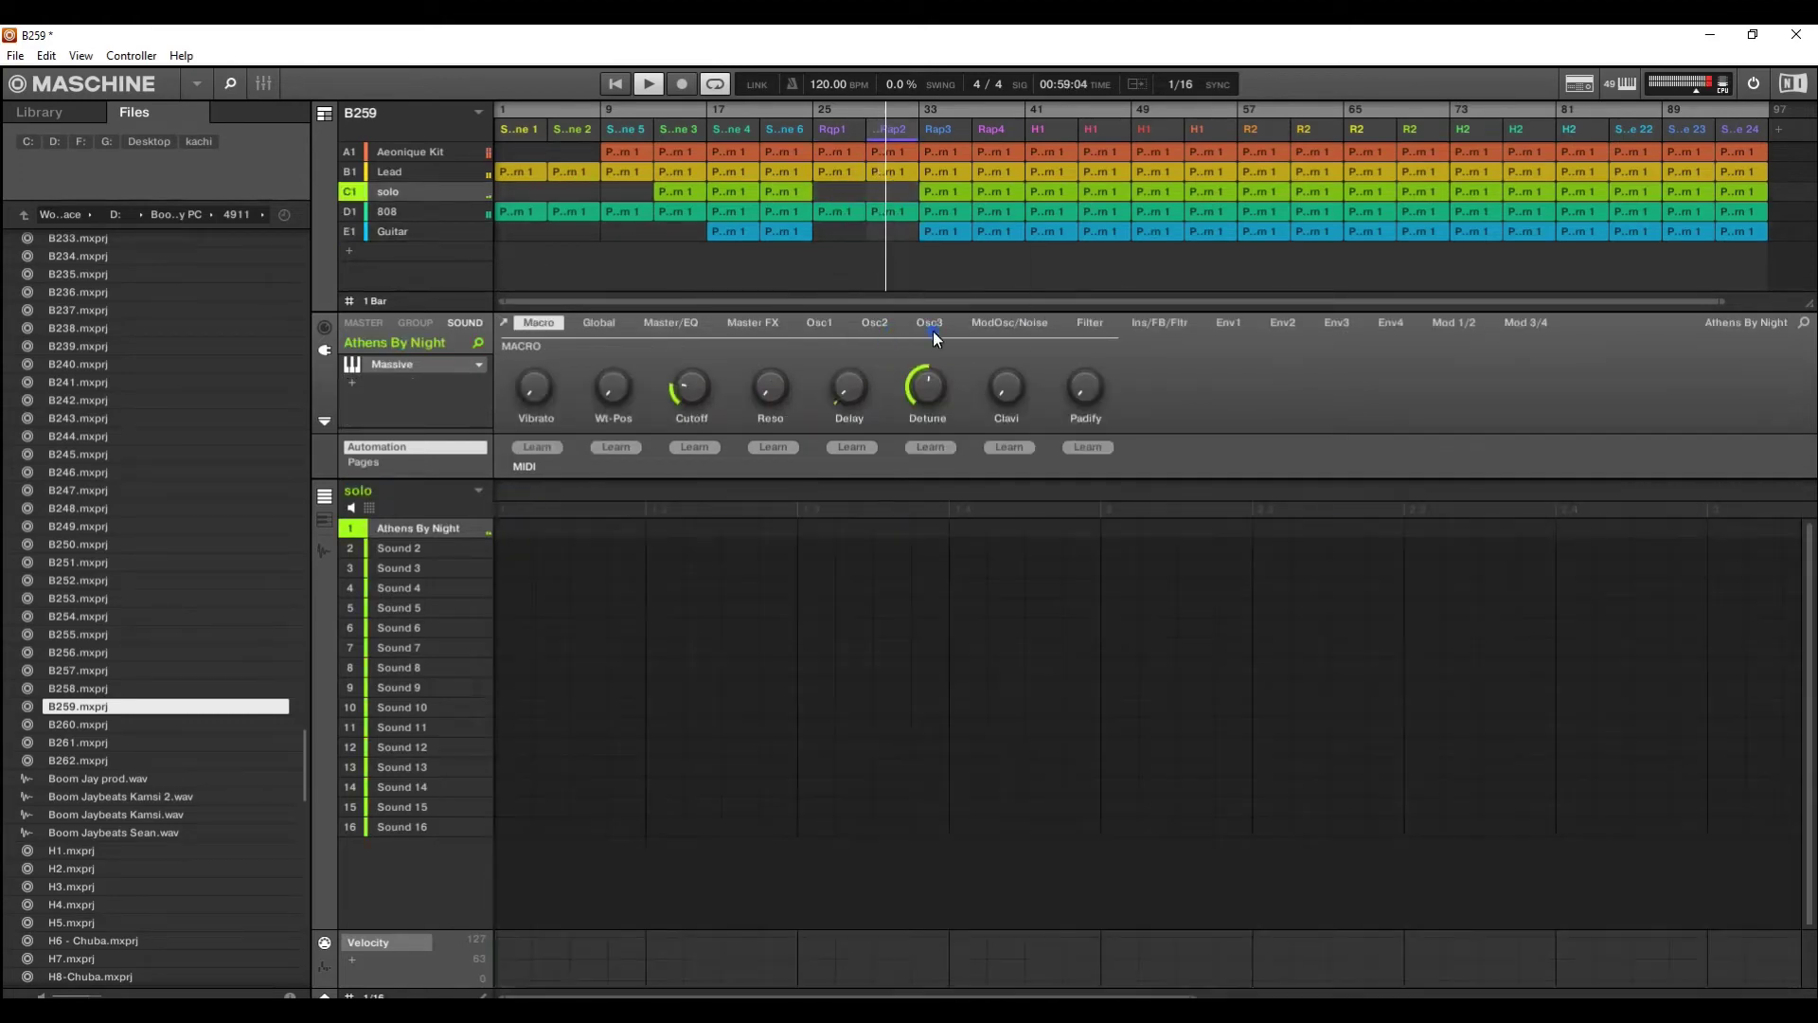
{"action": "right_click", "coordinate": [939, 187]}
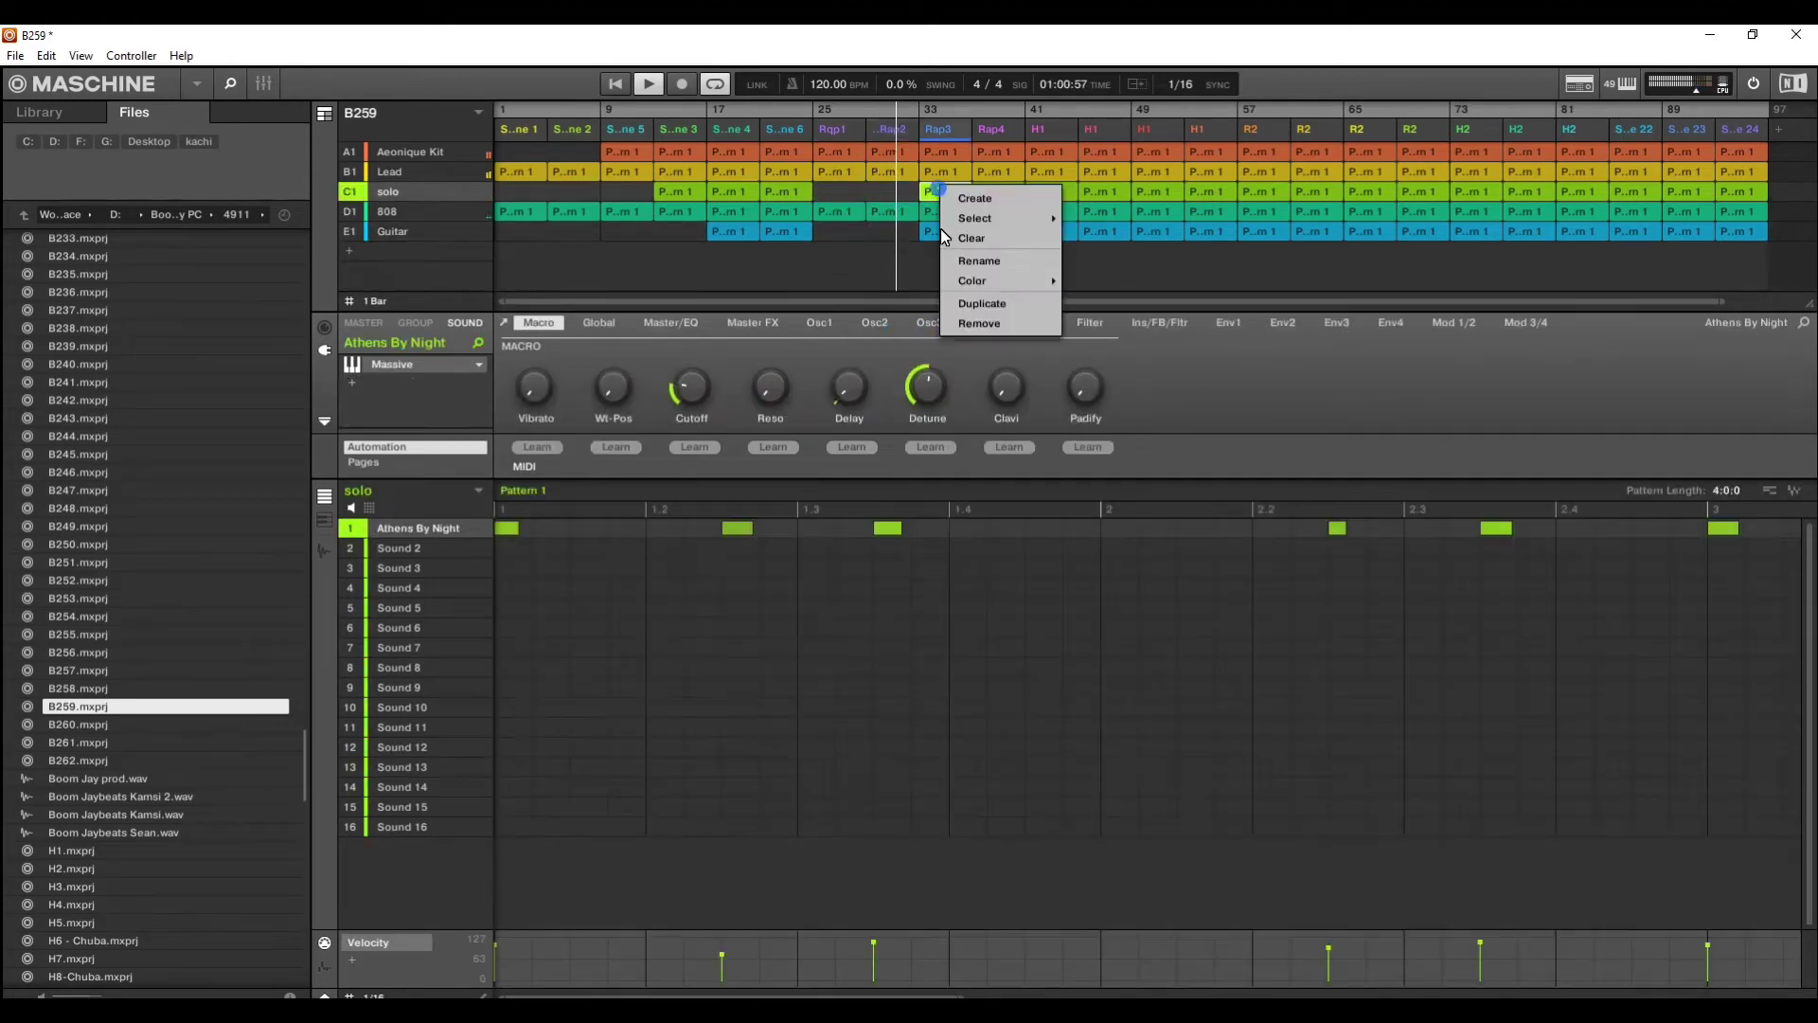
{"action": "left_click", "coordinate": [977, 323]}
{"action": "right_click", "coordinate": [997, 190]}
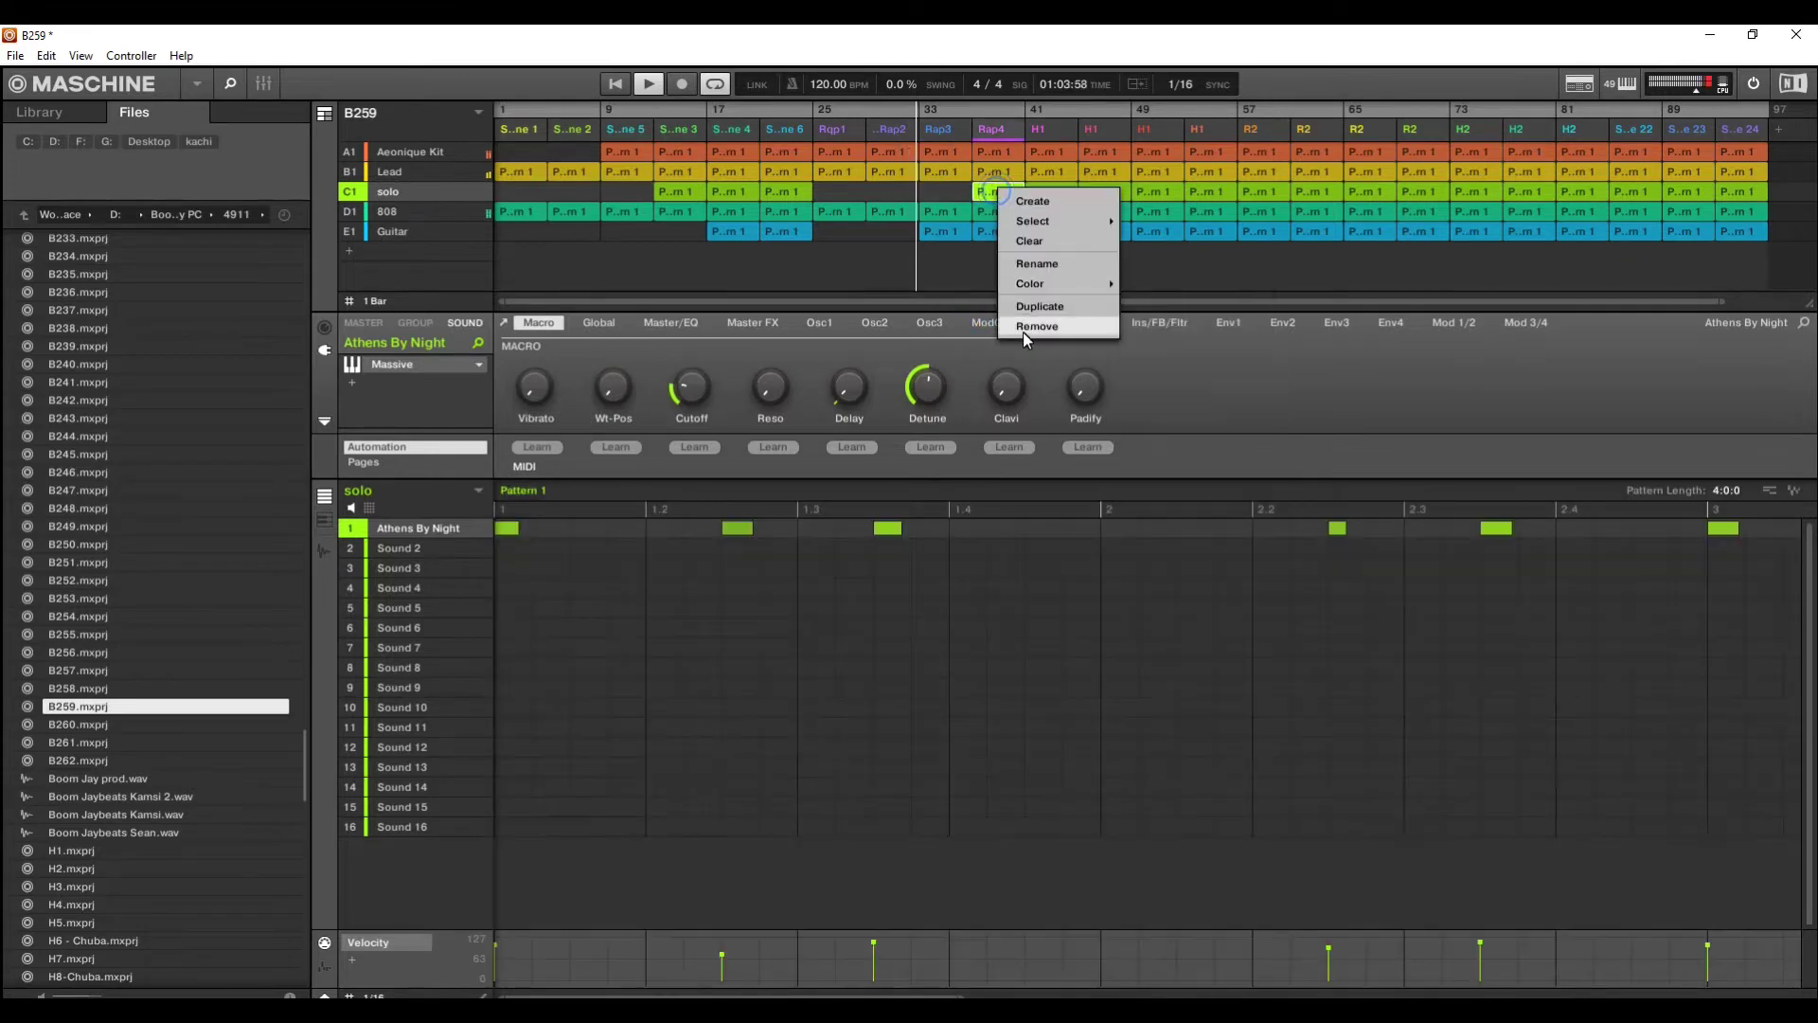
{"action": "left_click", "coordinate": [1024, 330]}
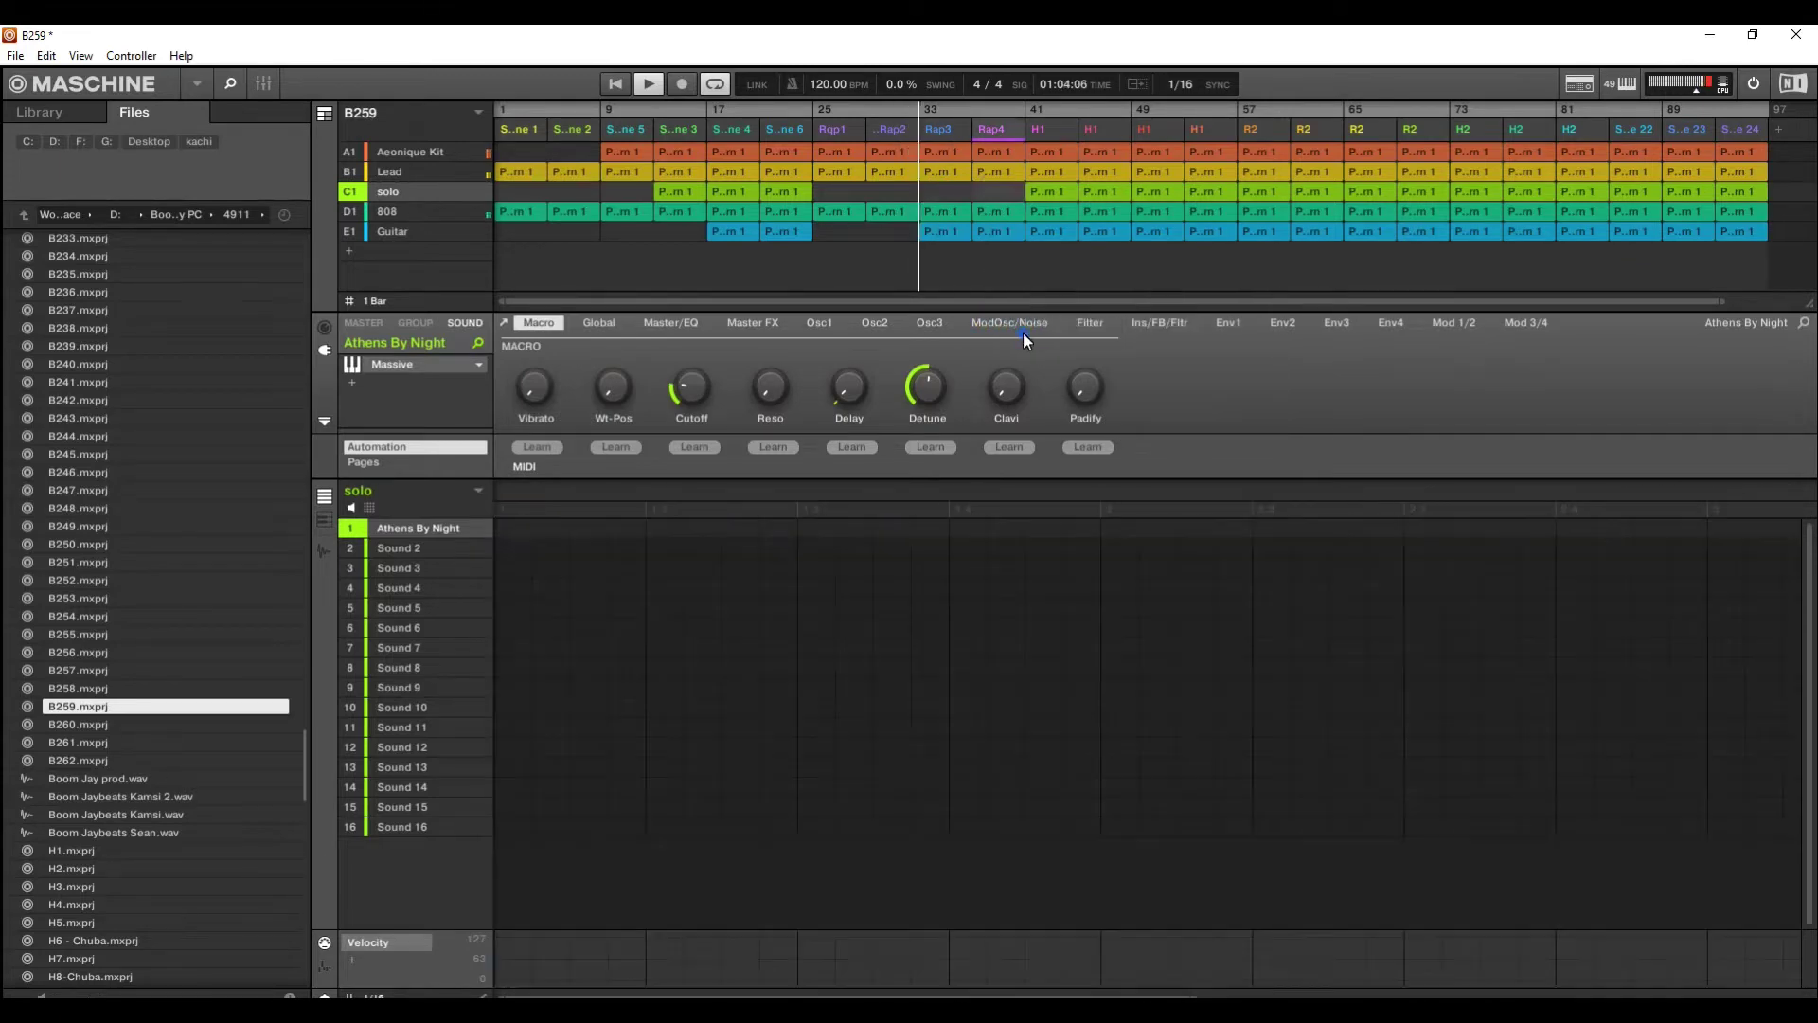
Remove the Guitar group's patterns from the Rap3 and Rap4 scenes
{"action": "right_click", "coordinate": [930, 230]}
{"action": "left_click", "coordinate": [968, 367]}
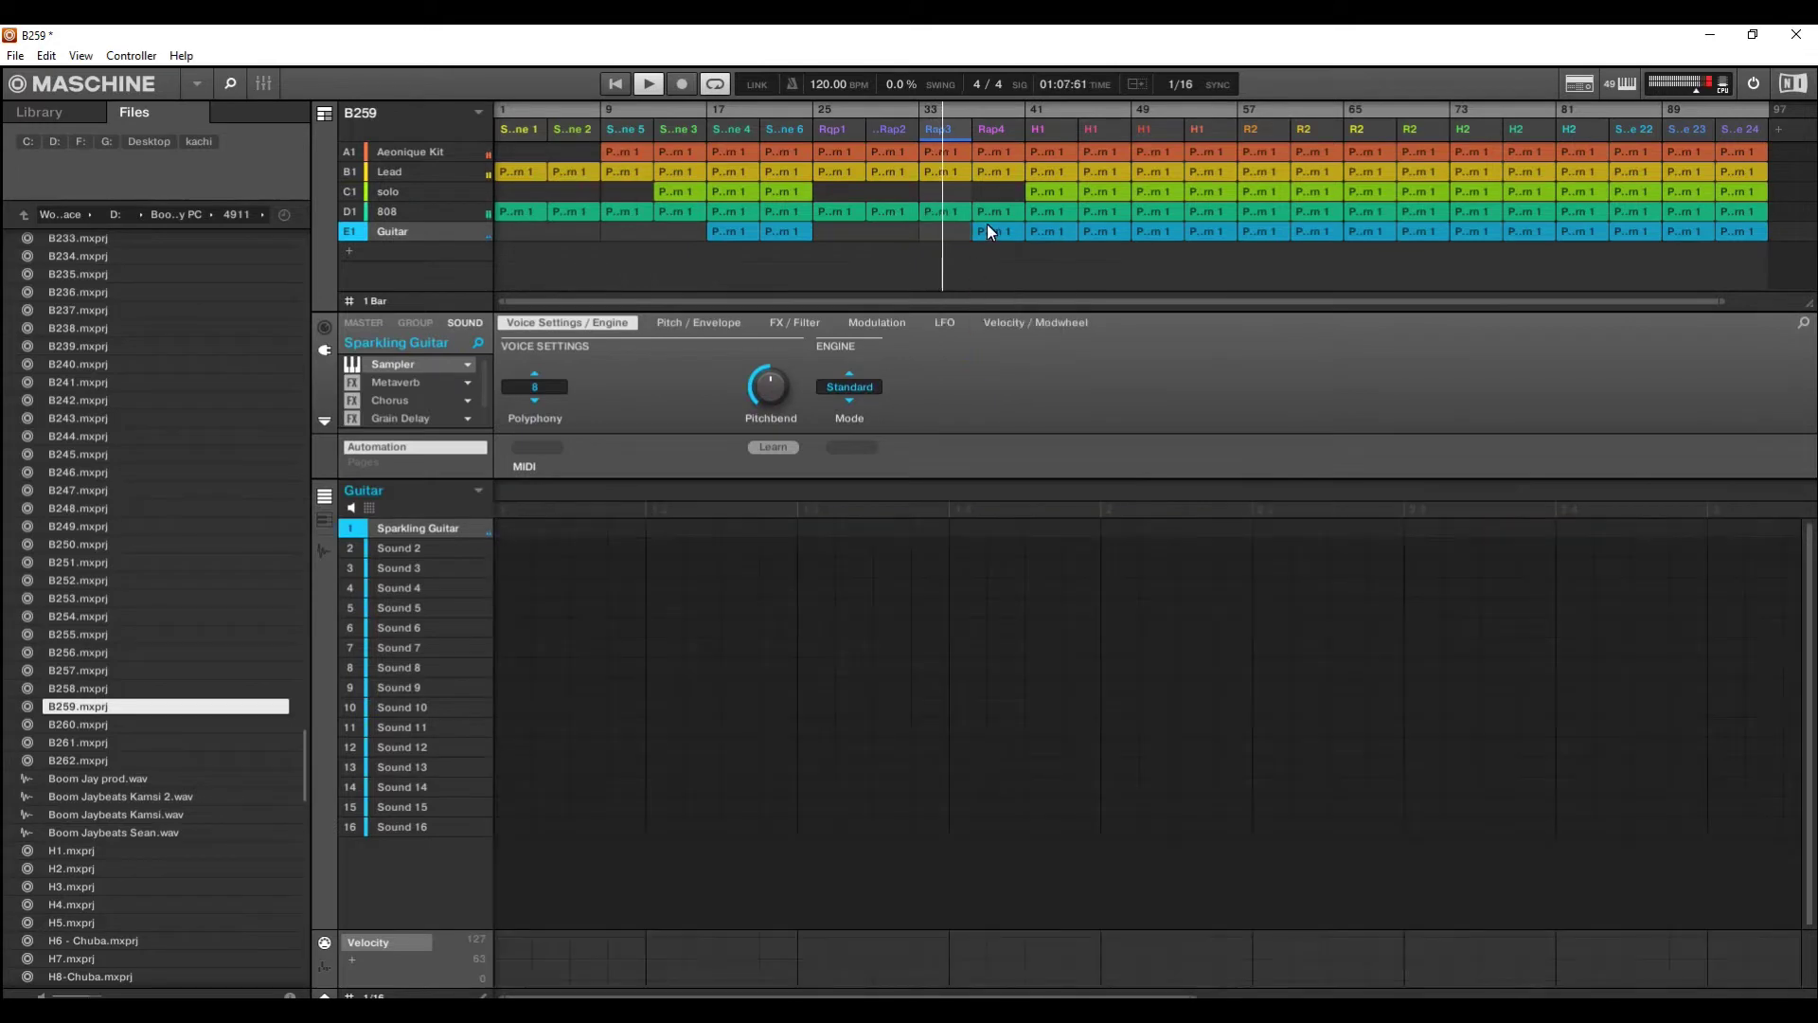
{"action": "right_click", "coordinate": [987, 226]}
{"action": "left_click", "coordinate": [1026, 368]}
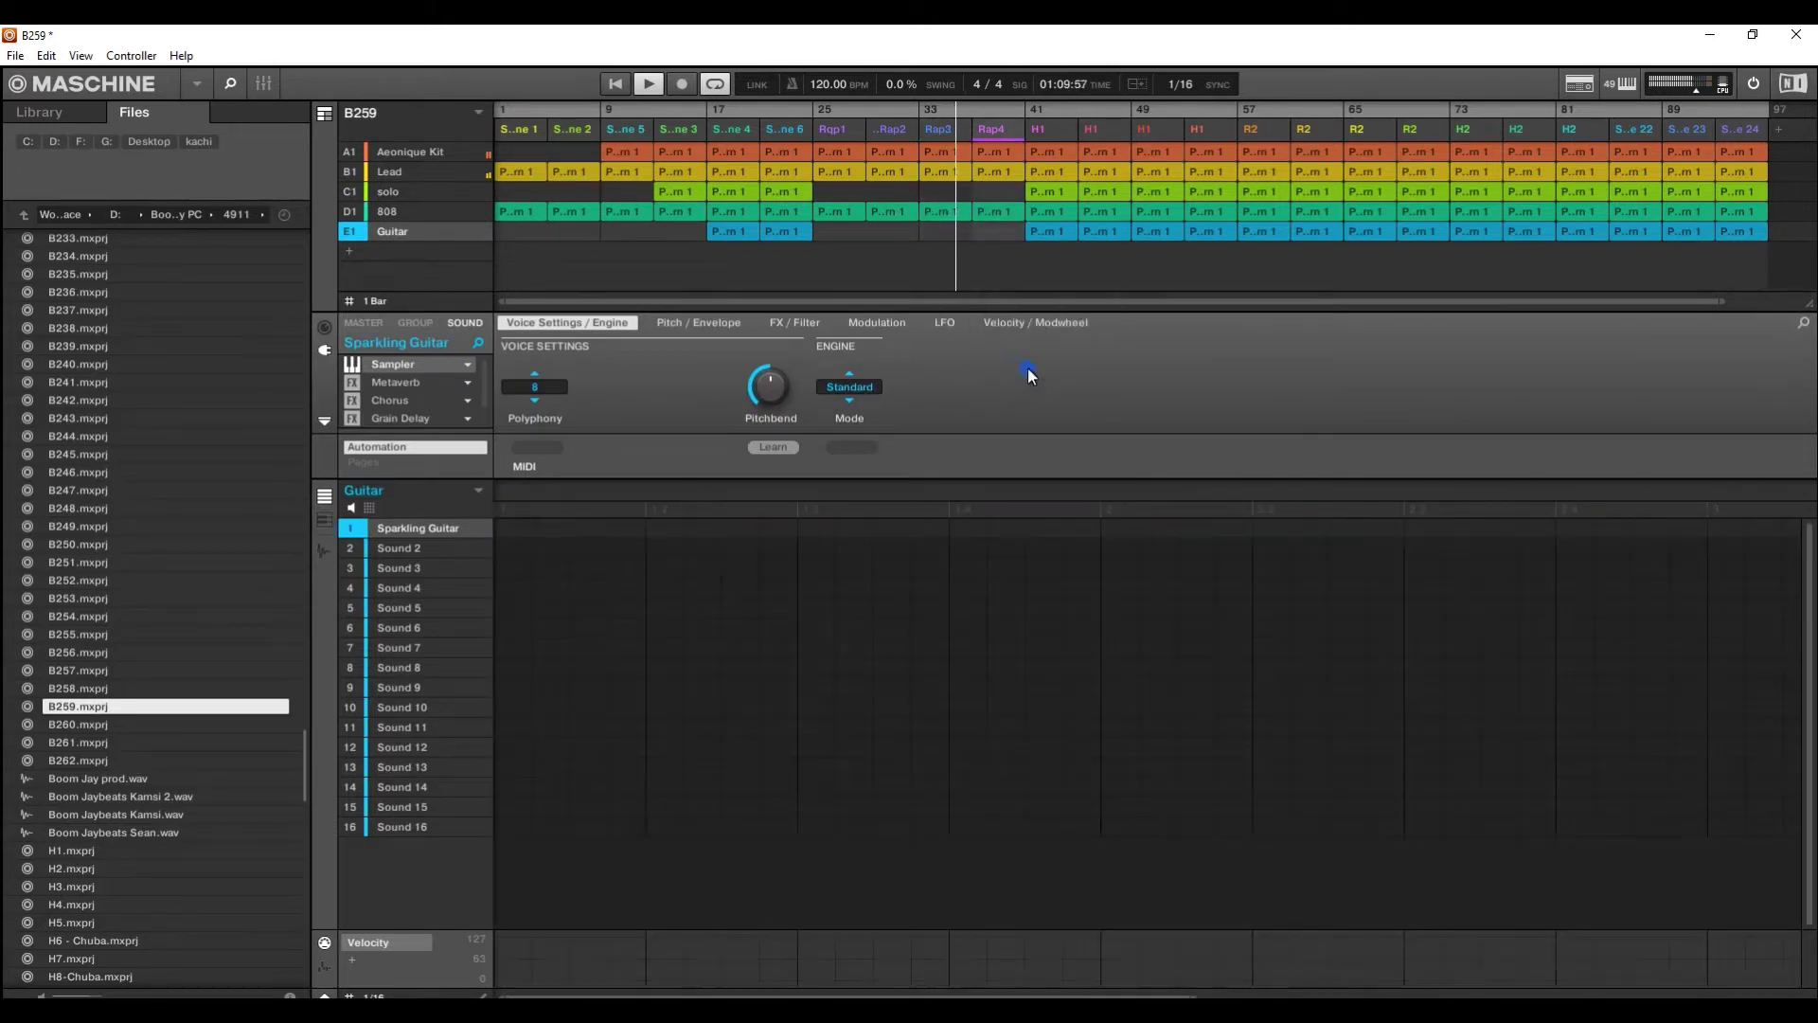
Remove the Lead group's patterns from all four H1 scenes between bars 41 and 57
{"action": "right_click", "coordinate": [1059, 171]}
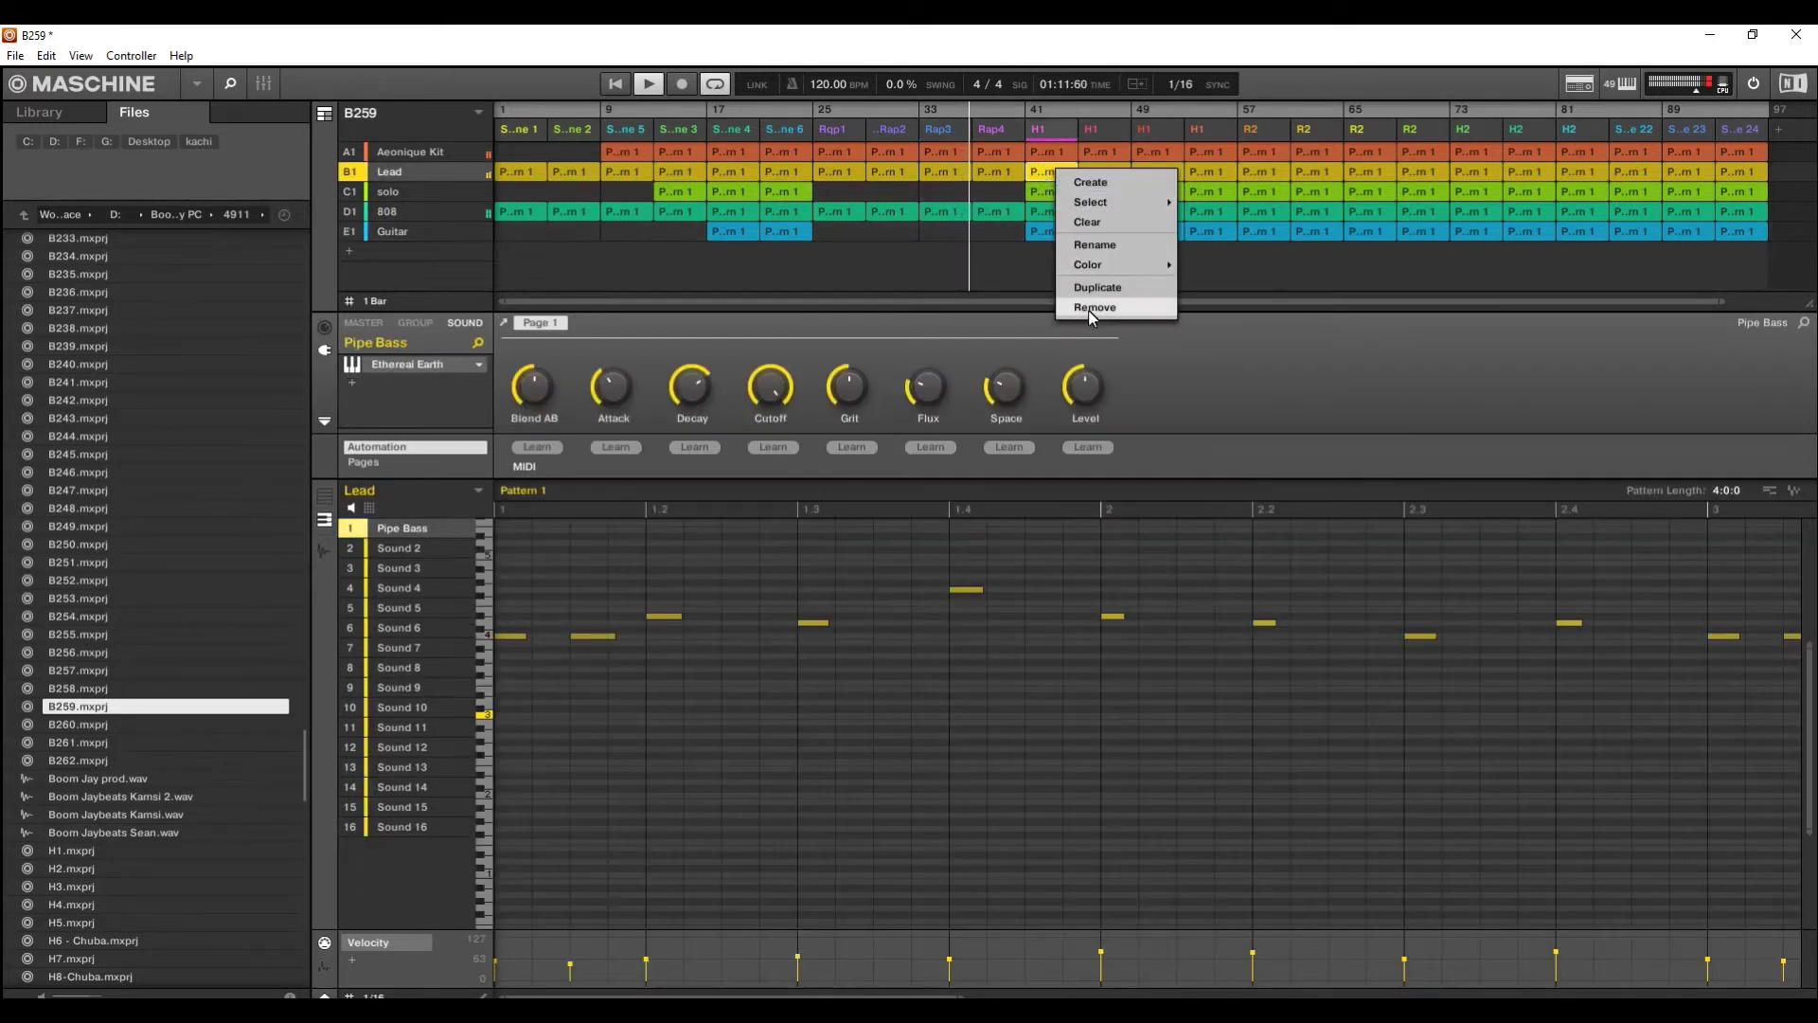
{"action": "left_click", "coordinate": [1092, 309]}
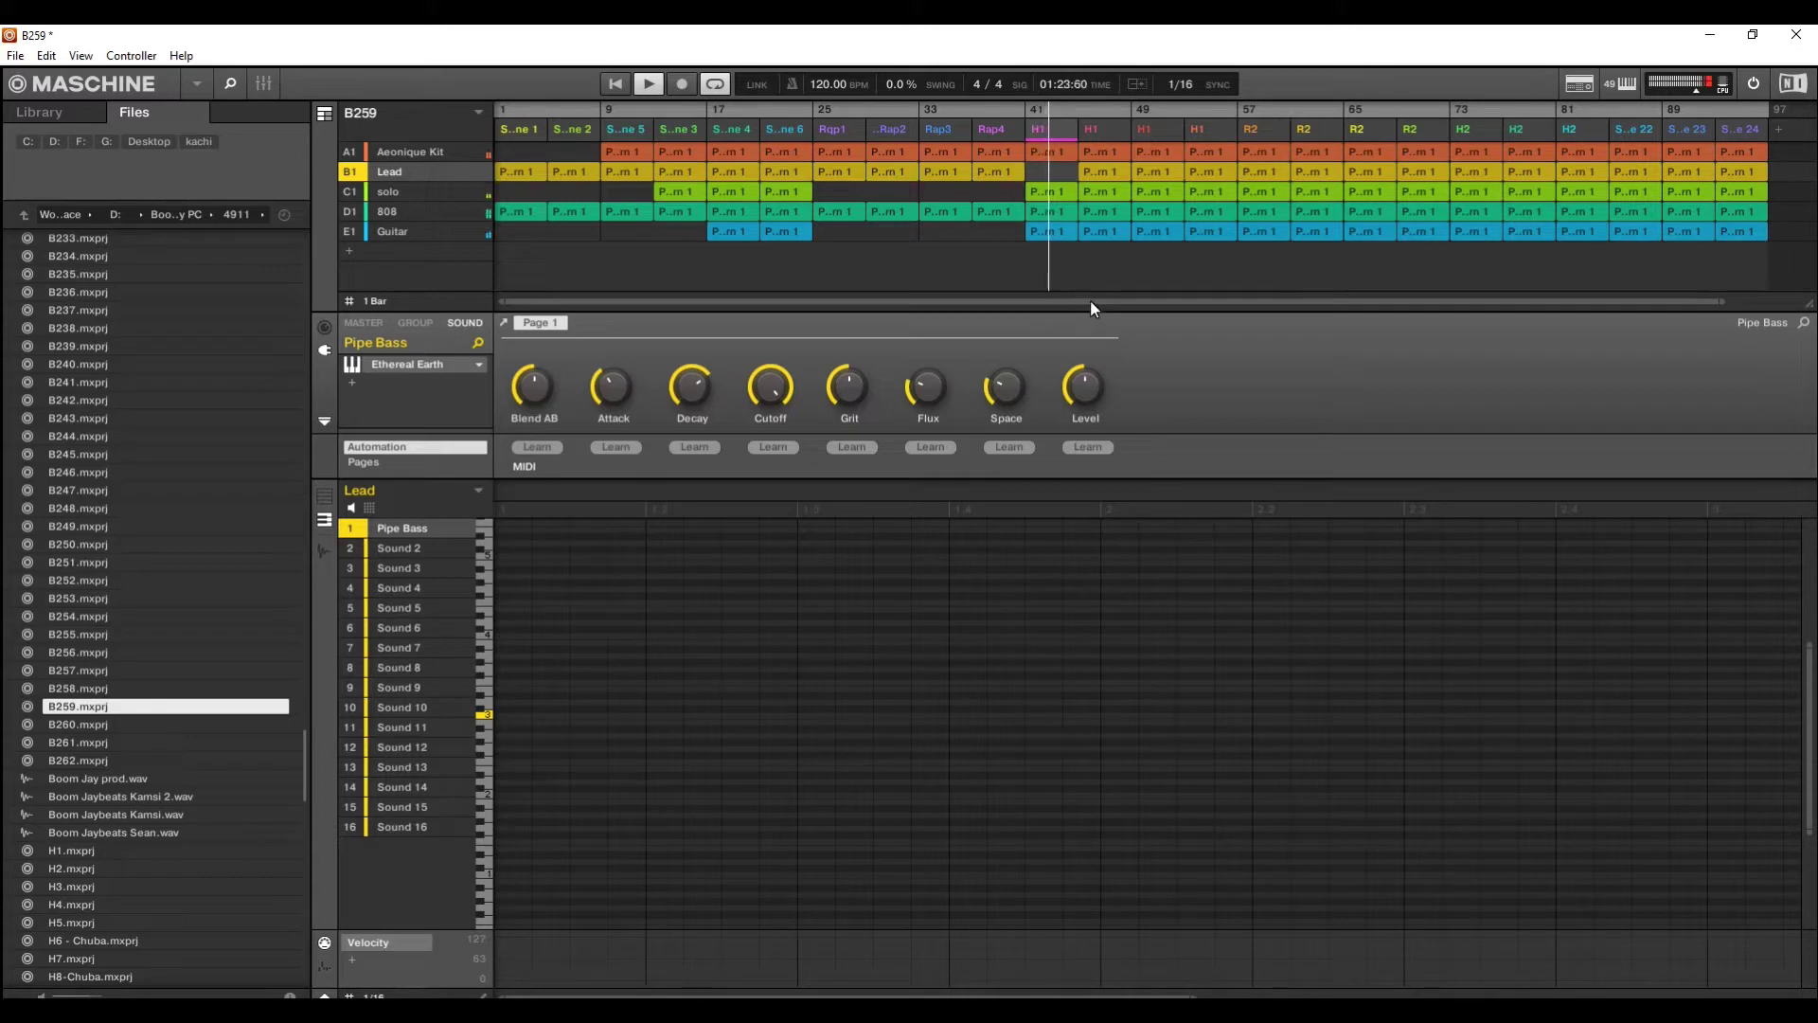
{"action": "right_click", "coordinate": [1111, 179]}
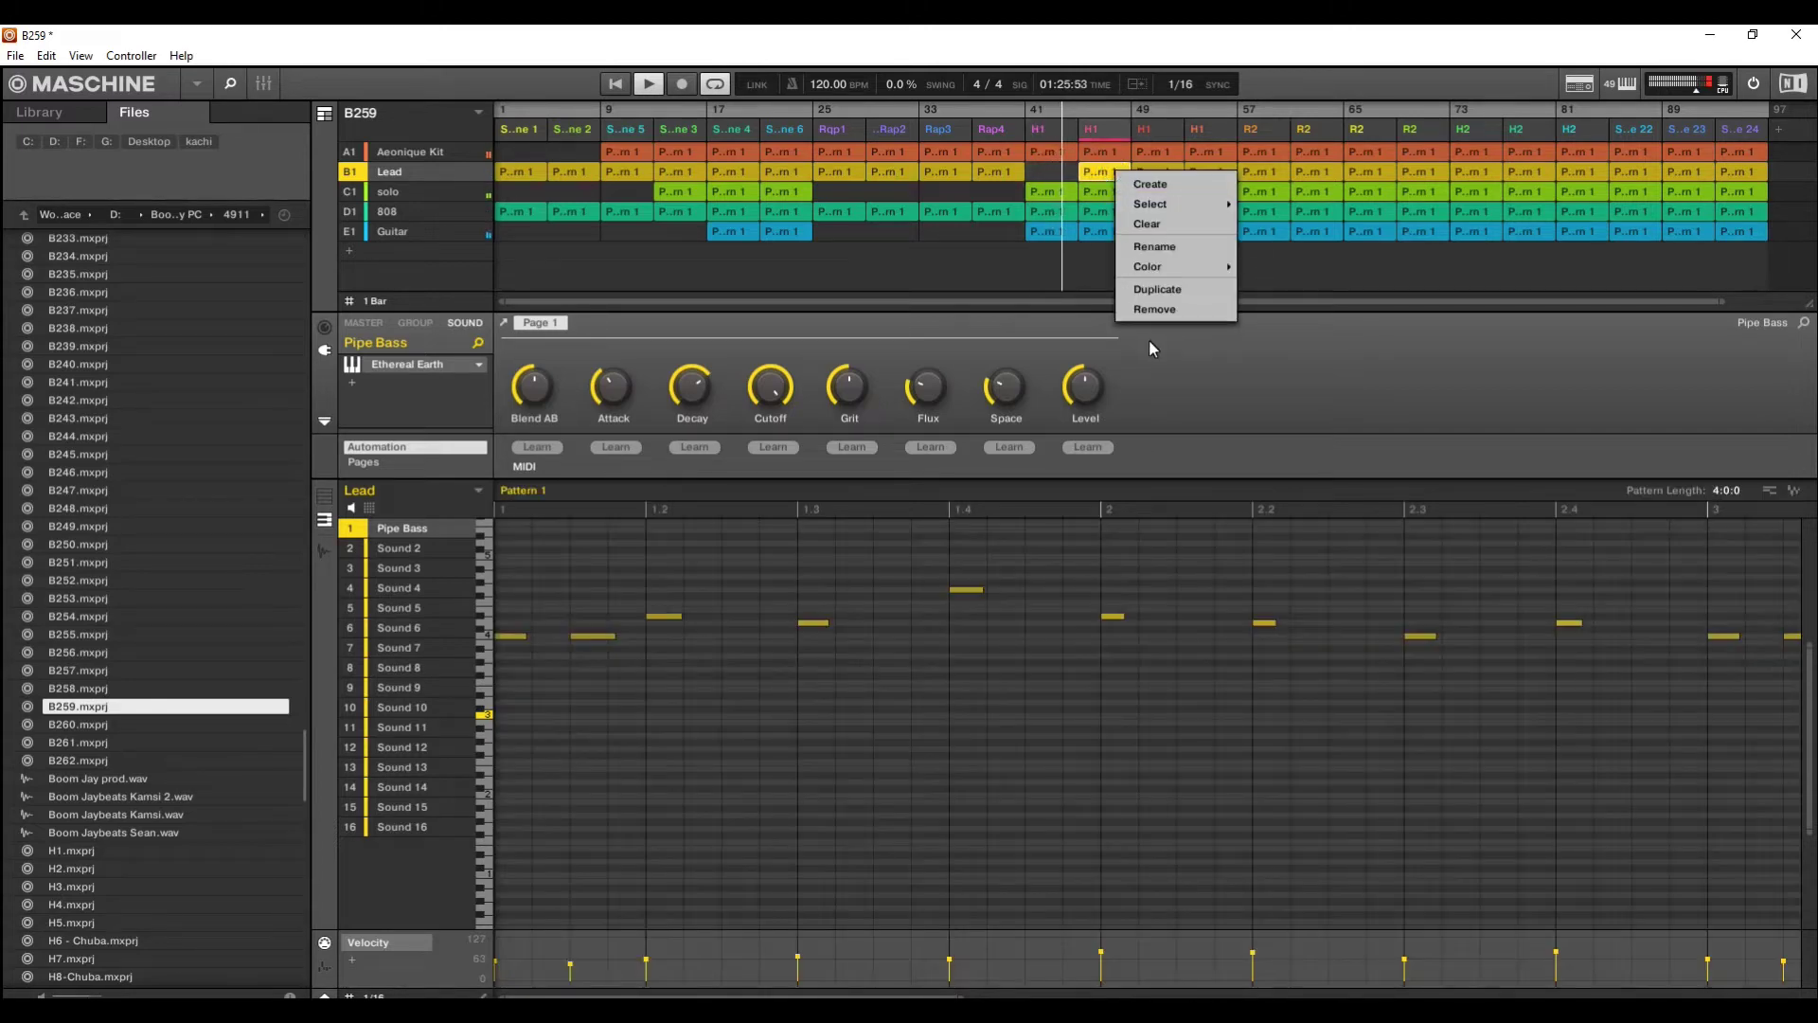
{"action": "left_click", "coordinate": [1157, 315]}
{"action": "right_click", "coordinate": [1156, 174]}
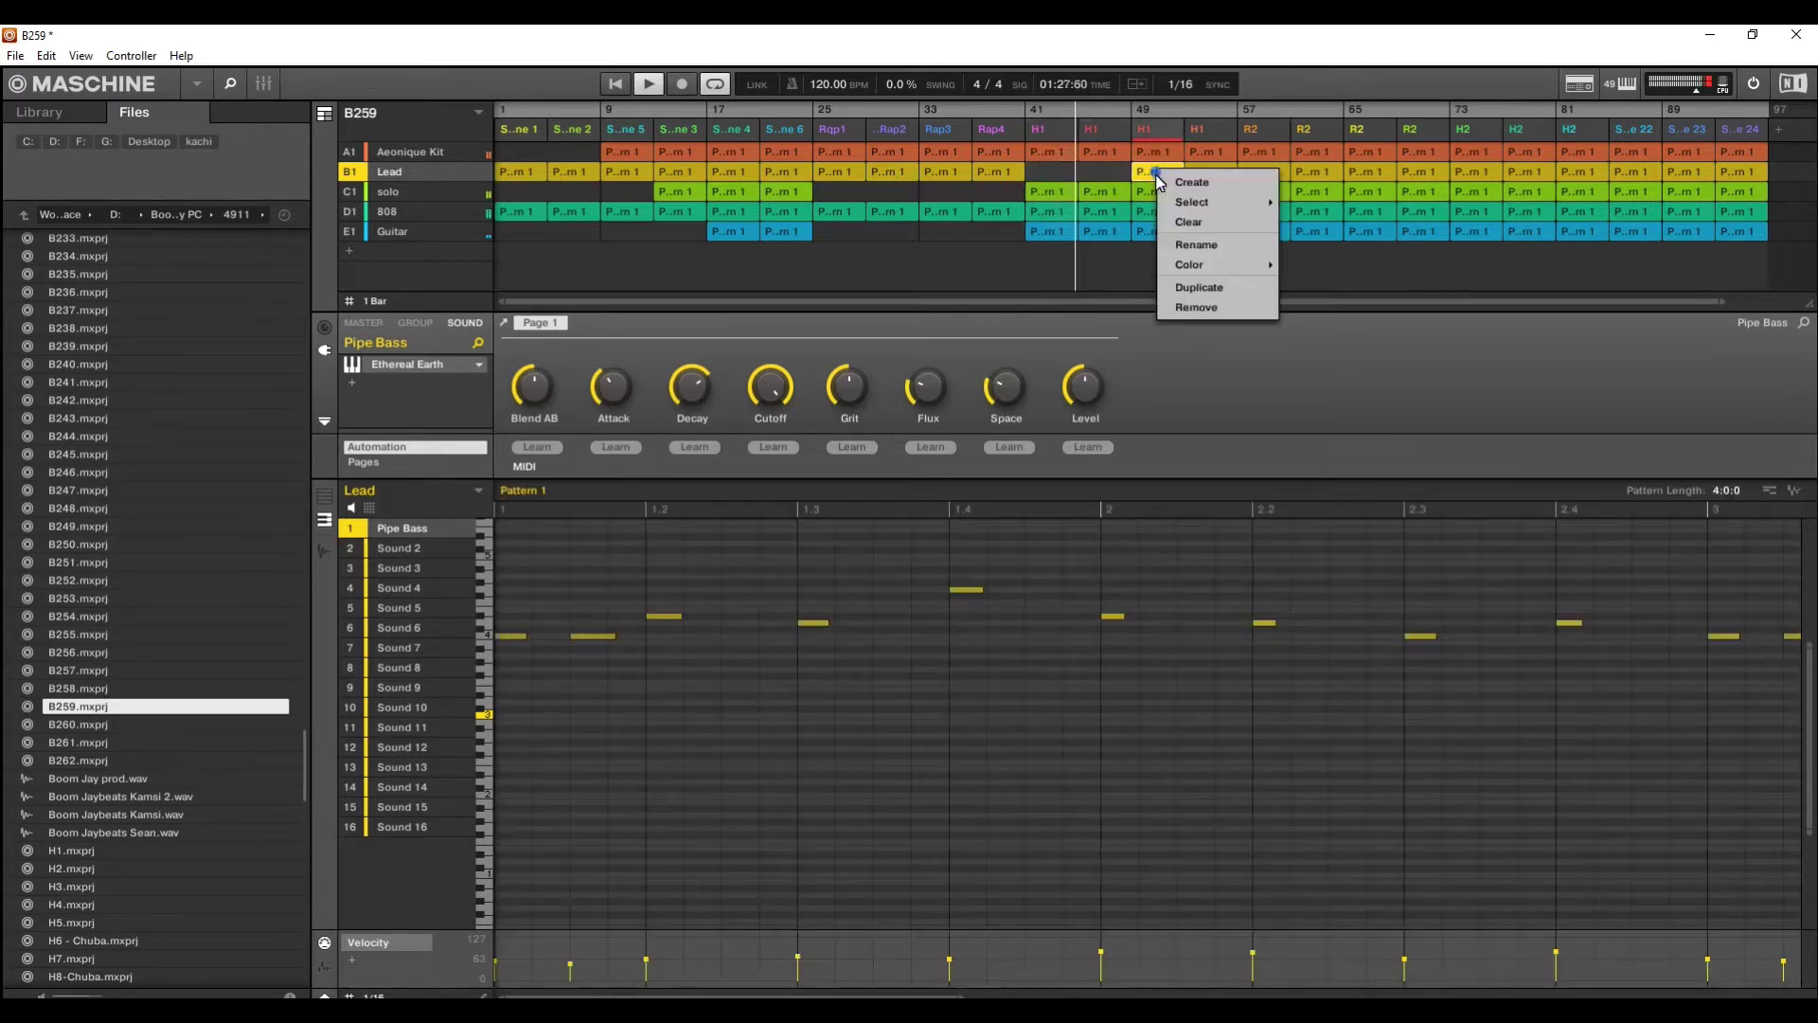
{"action": "left_click", "coordinate": [1176, 305]}
{"action": "right_click", "coordinate": [1201, 175]}
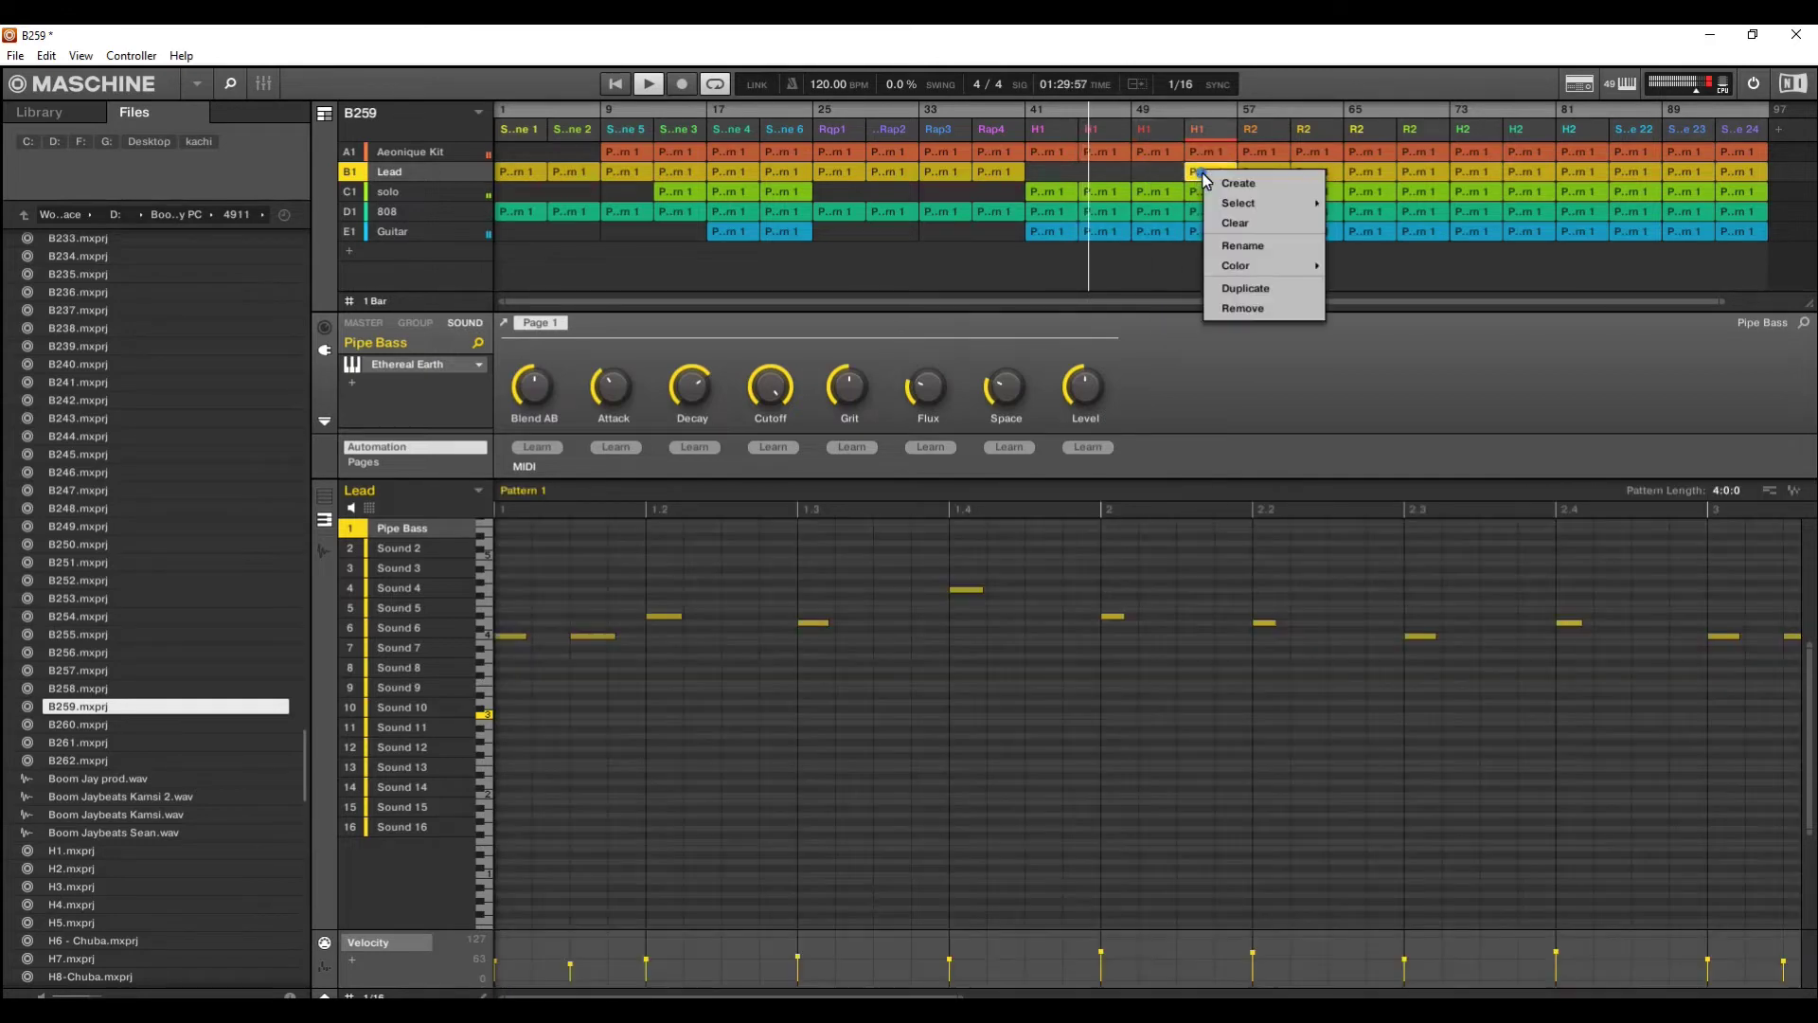
{"action": "left_click", "coordinate": [1236, 307]}
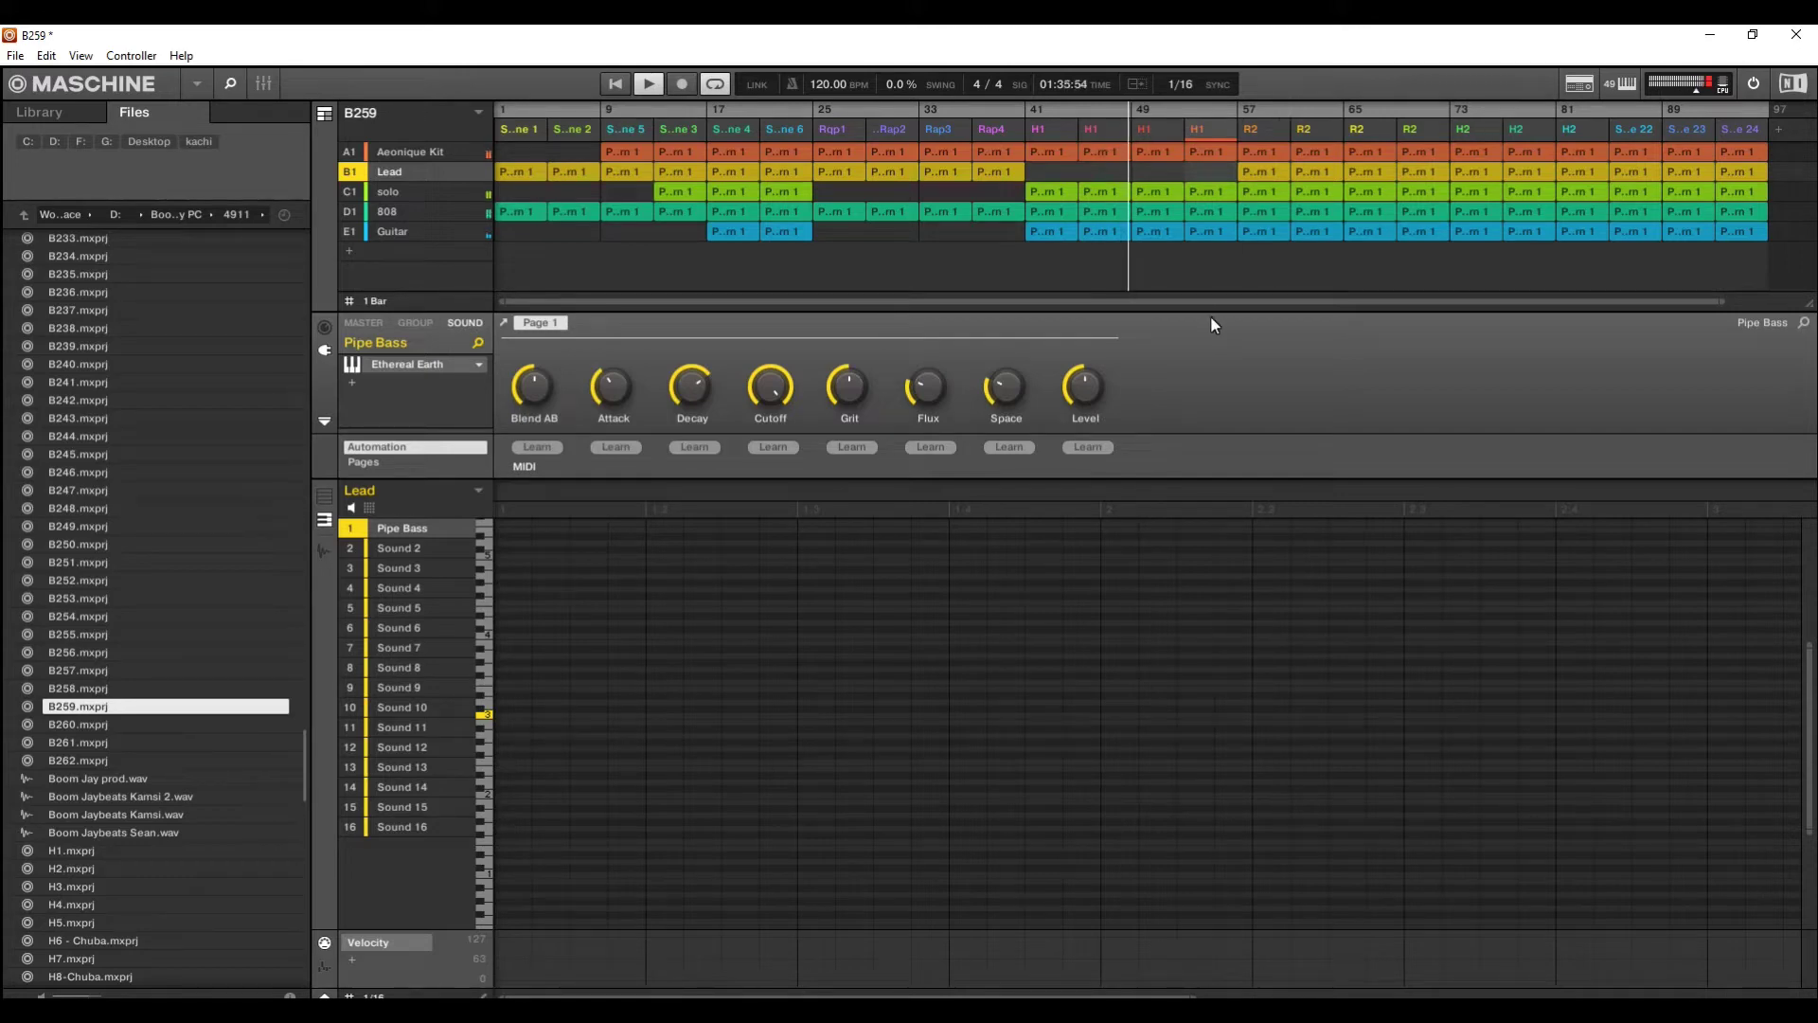
Remove the Lead group's patterns from Scene 3 and Scene 4
{"action": "right_click", "coordinate": [684, 172]}
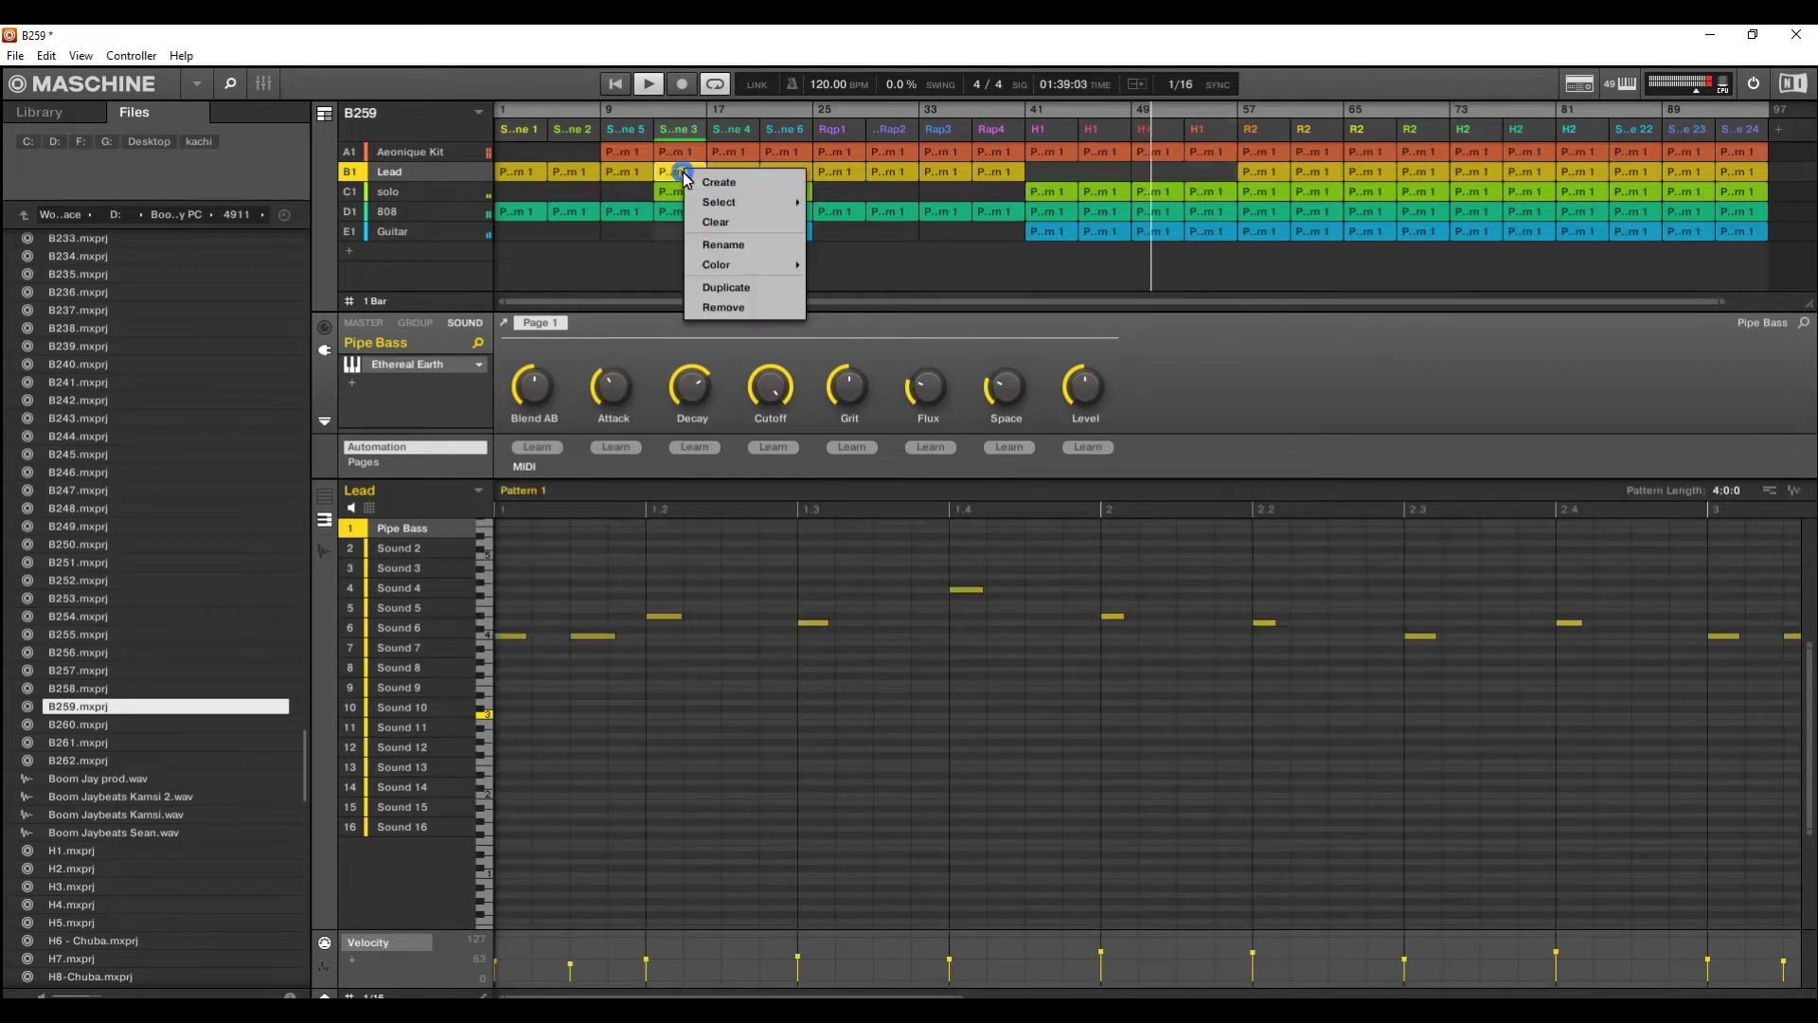
{"action": "left_click", "coordinate": [731, 311]}
{"action": "right_click", "coordinate": [731, 170]}
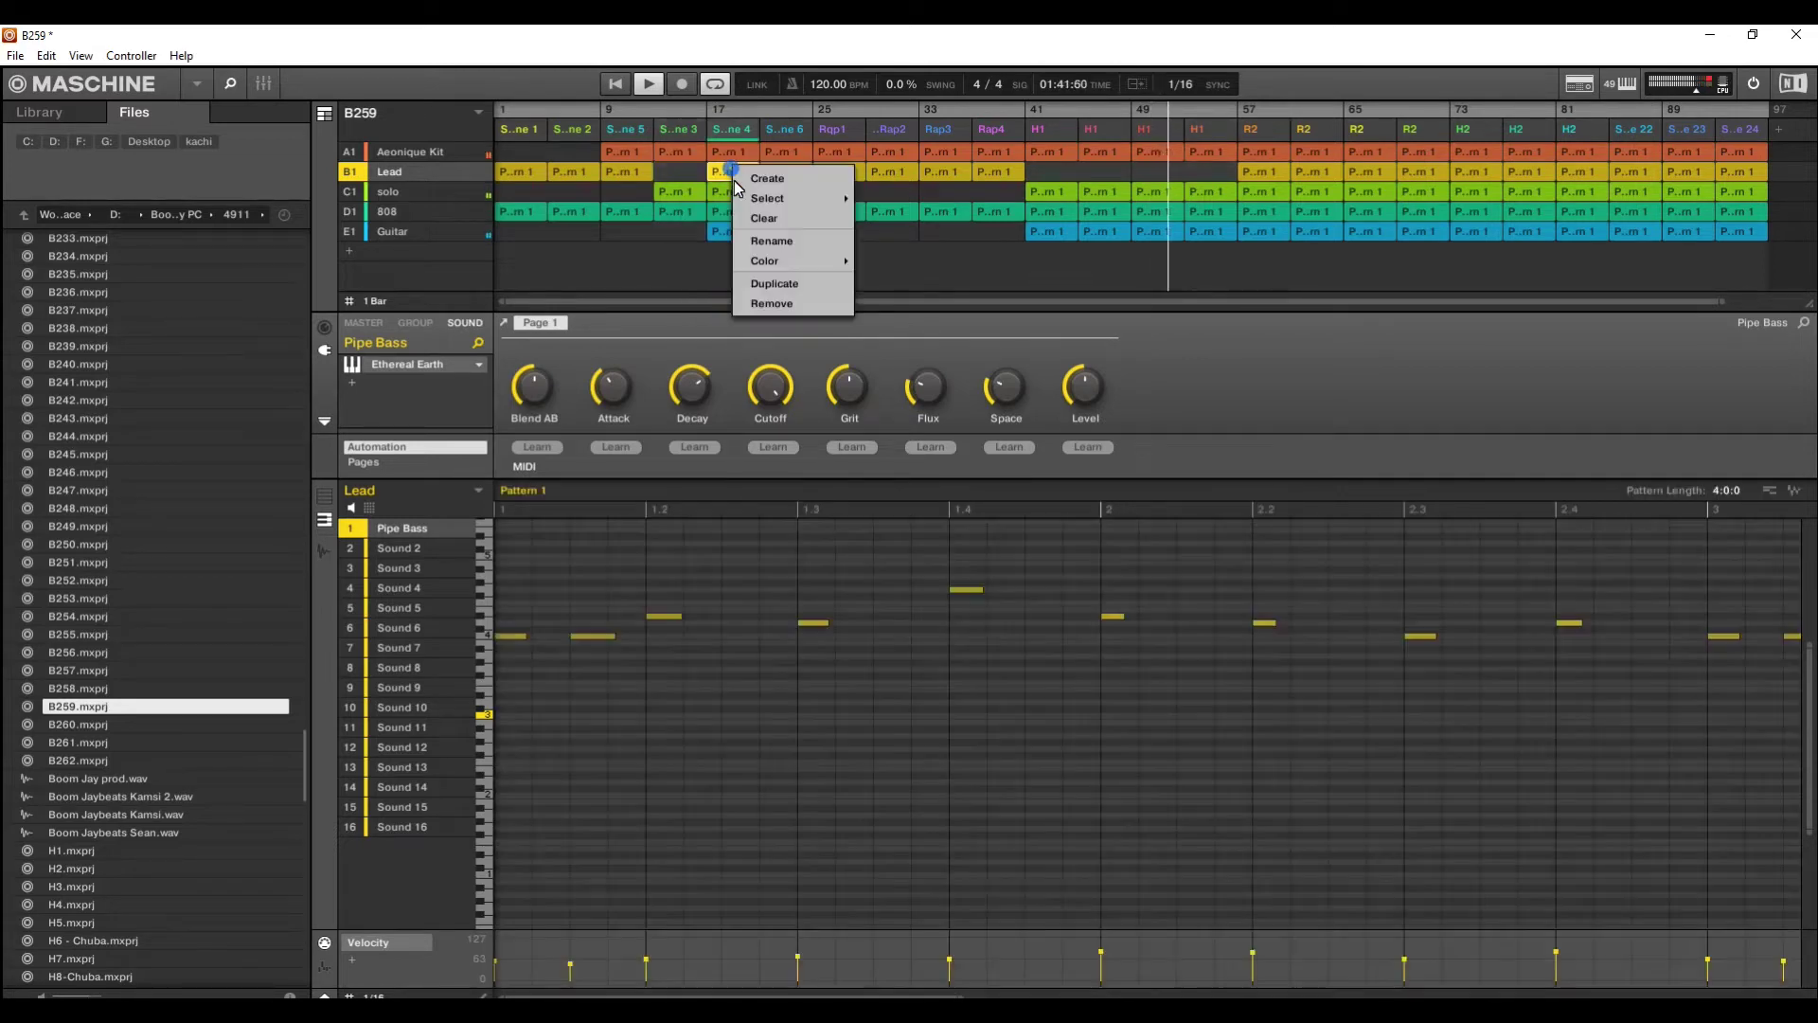
{"action": "left_click", "coordinate": [781, 305]}
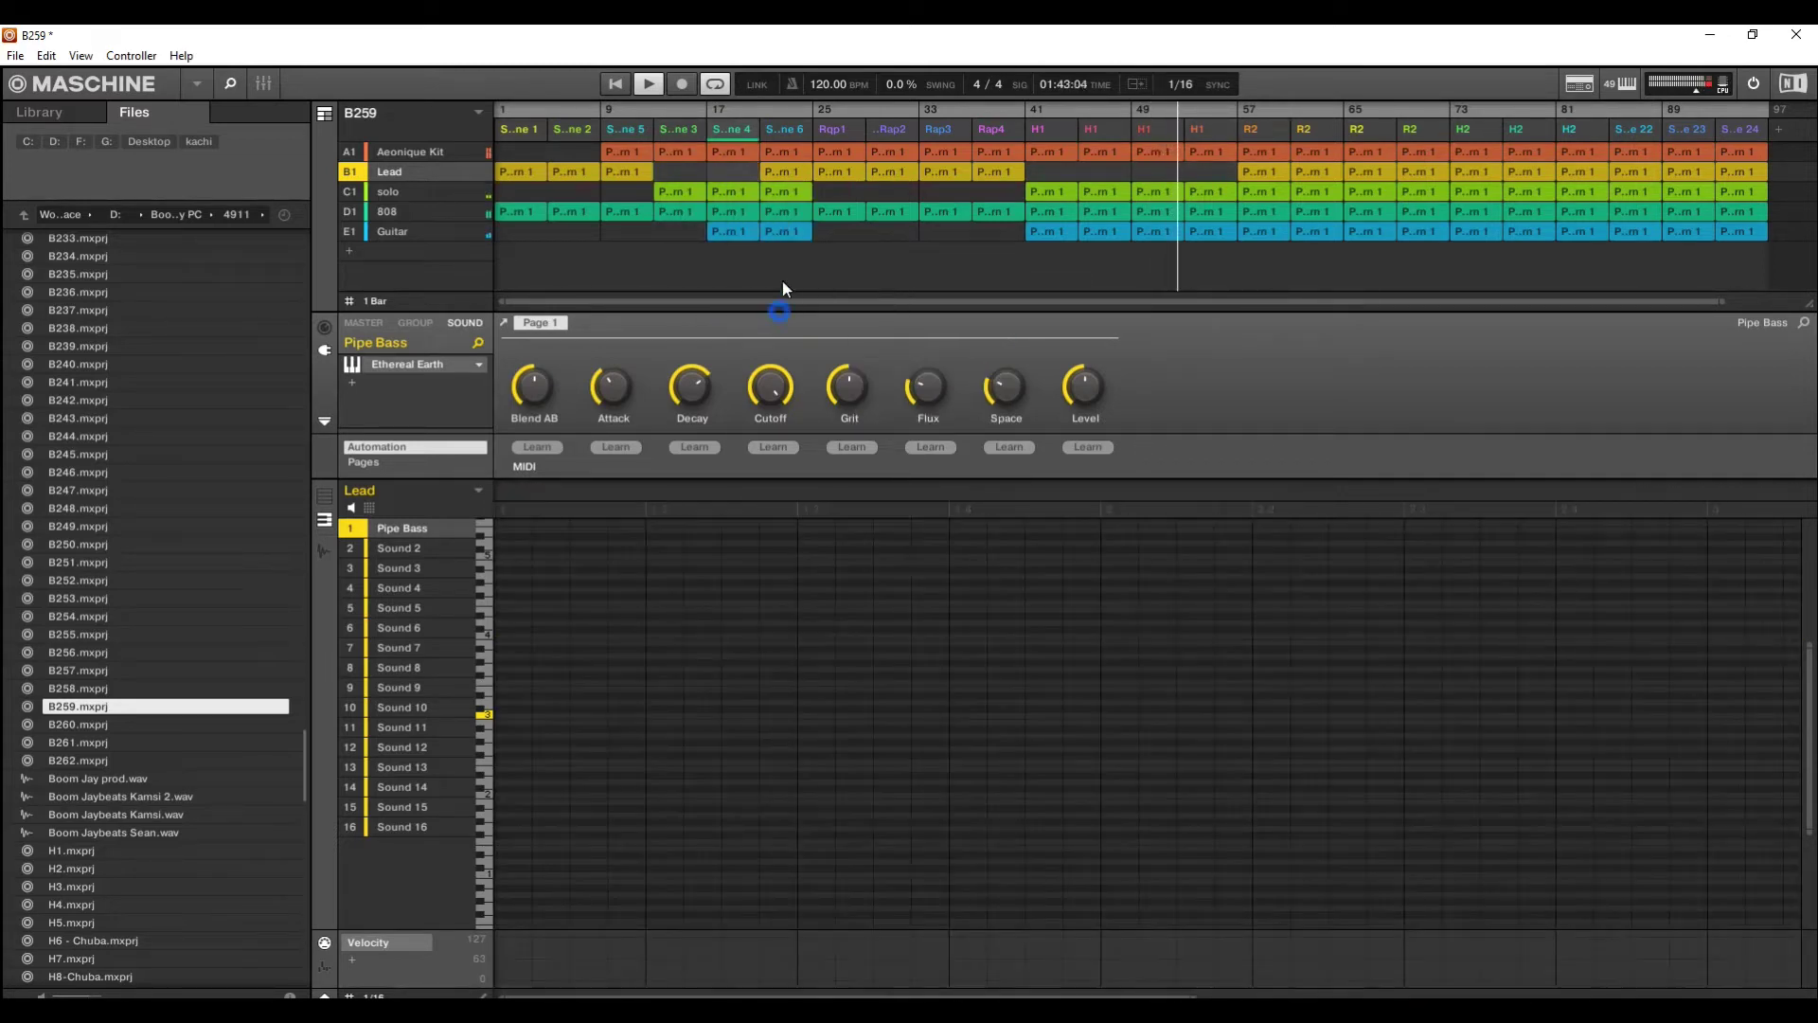
{"action": "right_click", "coordinate": [781, 174]}
{"action": "left_click", "coordinate": [703, 296]}
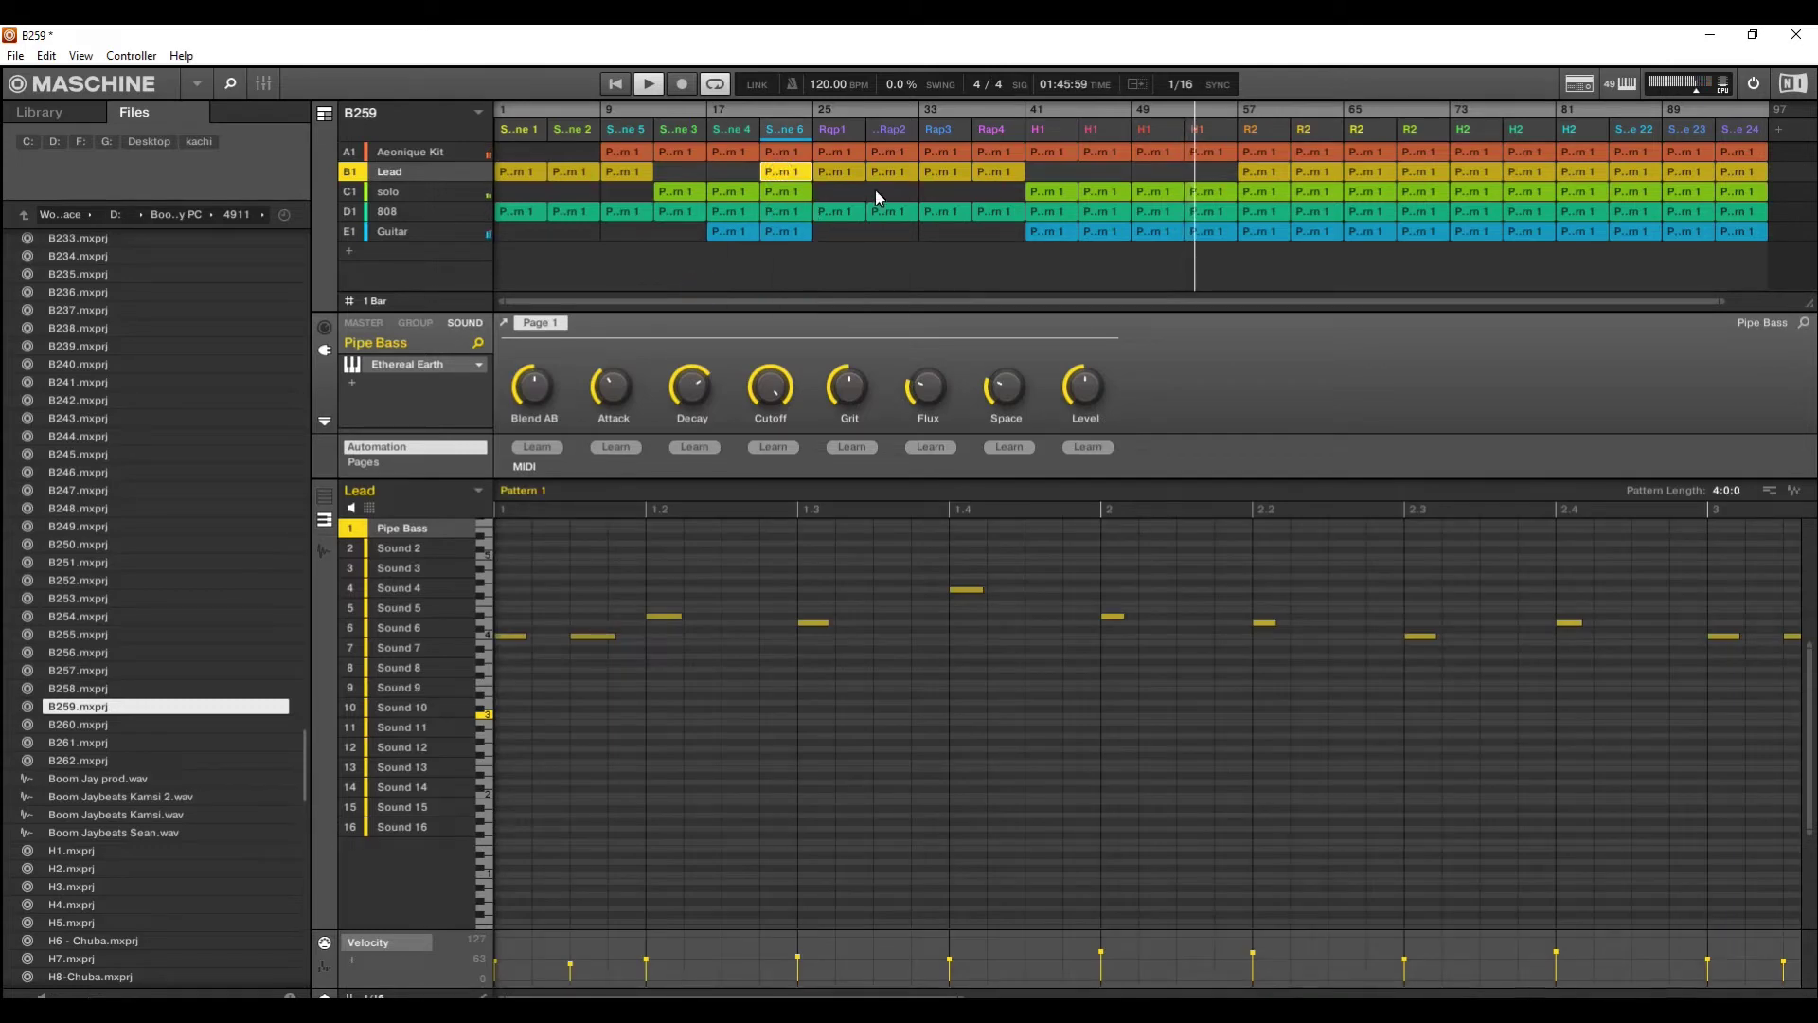
Remove the Lead group's pattern from Scene 6, just before the Rap1 scene
{"action": "right_click", "coordinate": [782, 174]}
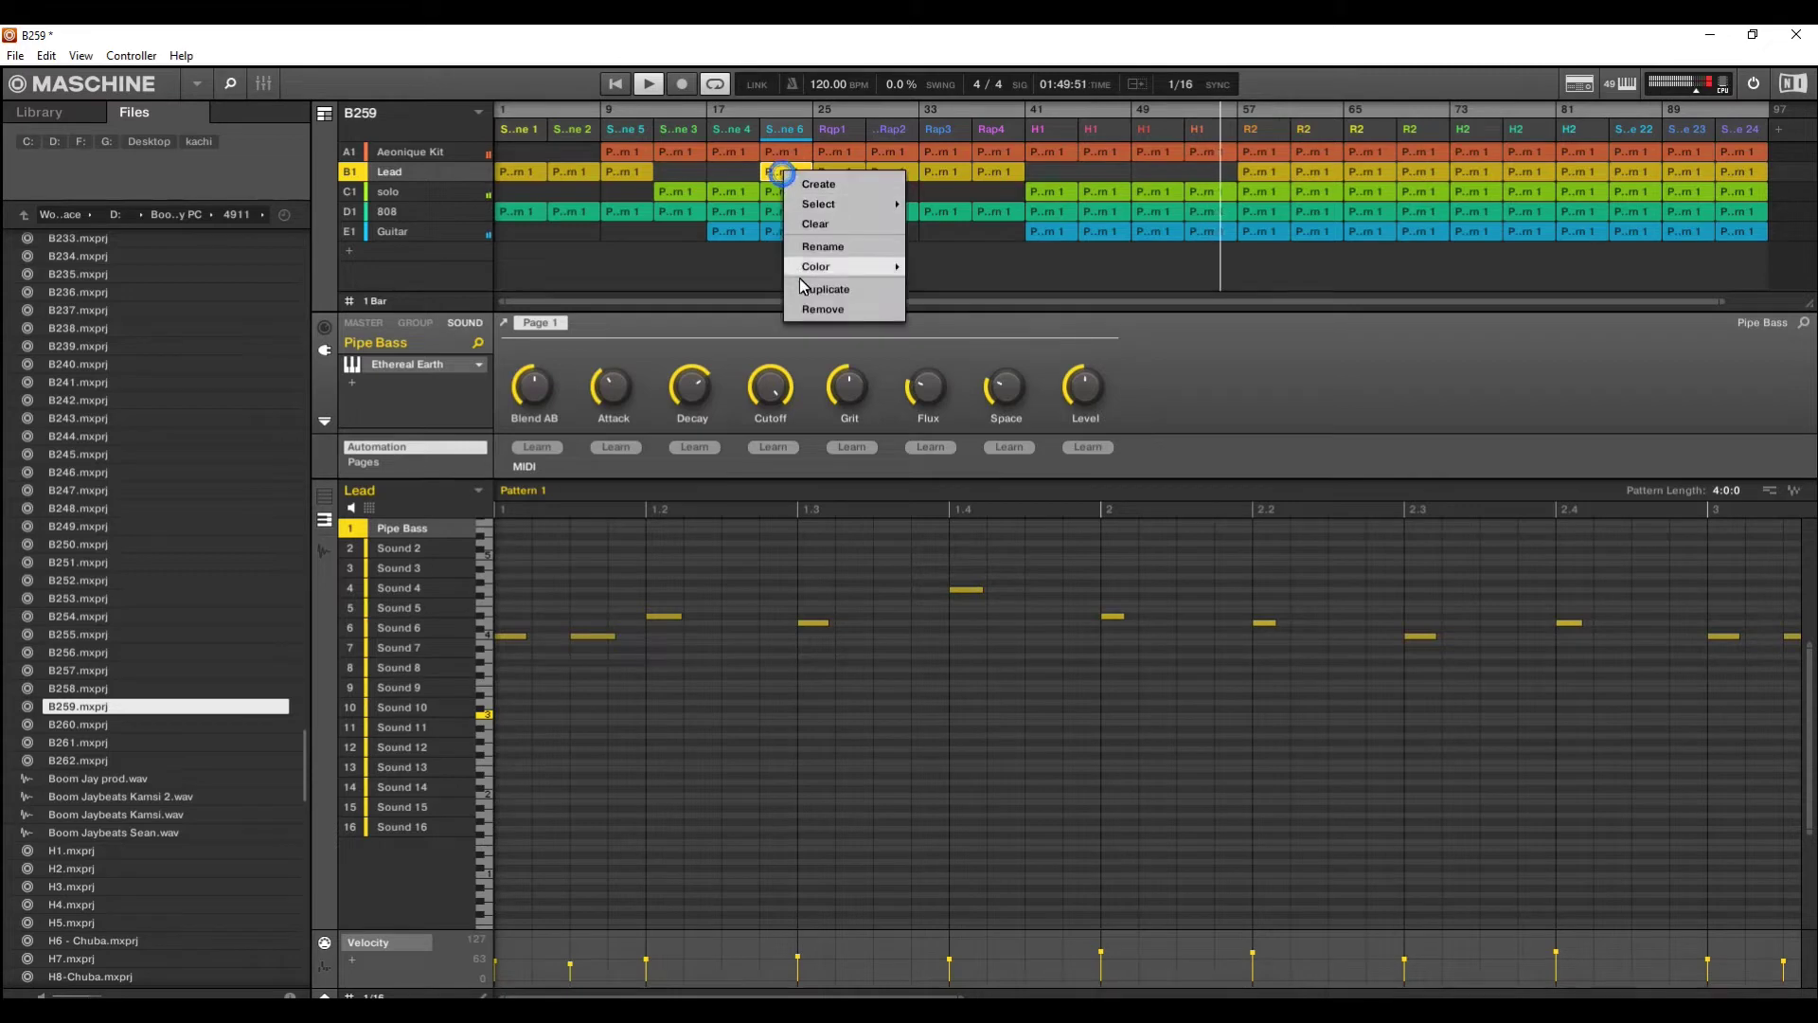
{"action": "left_click", "coordinate": [809, 311]}
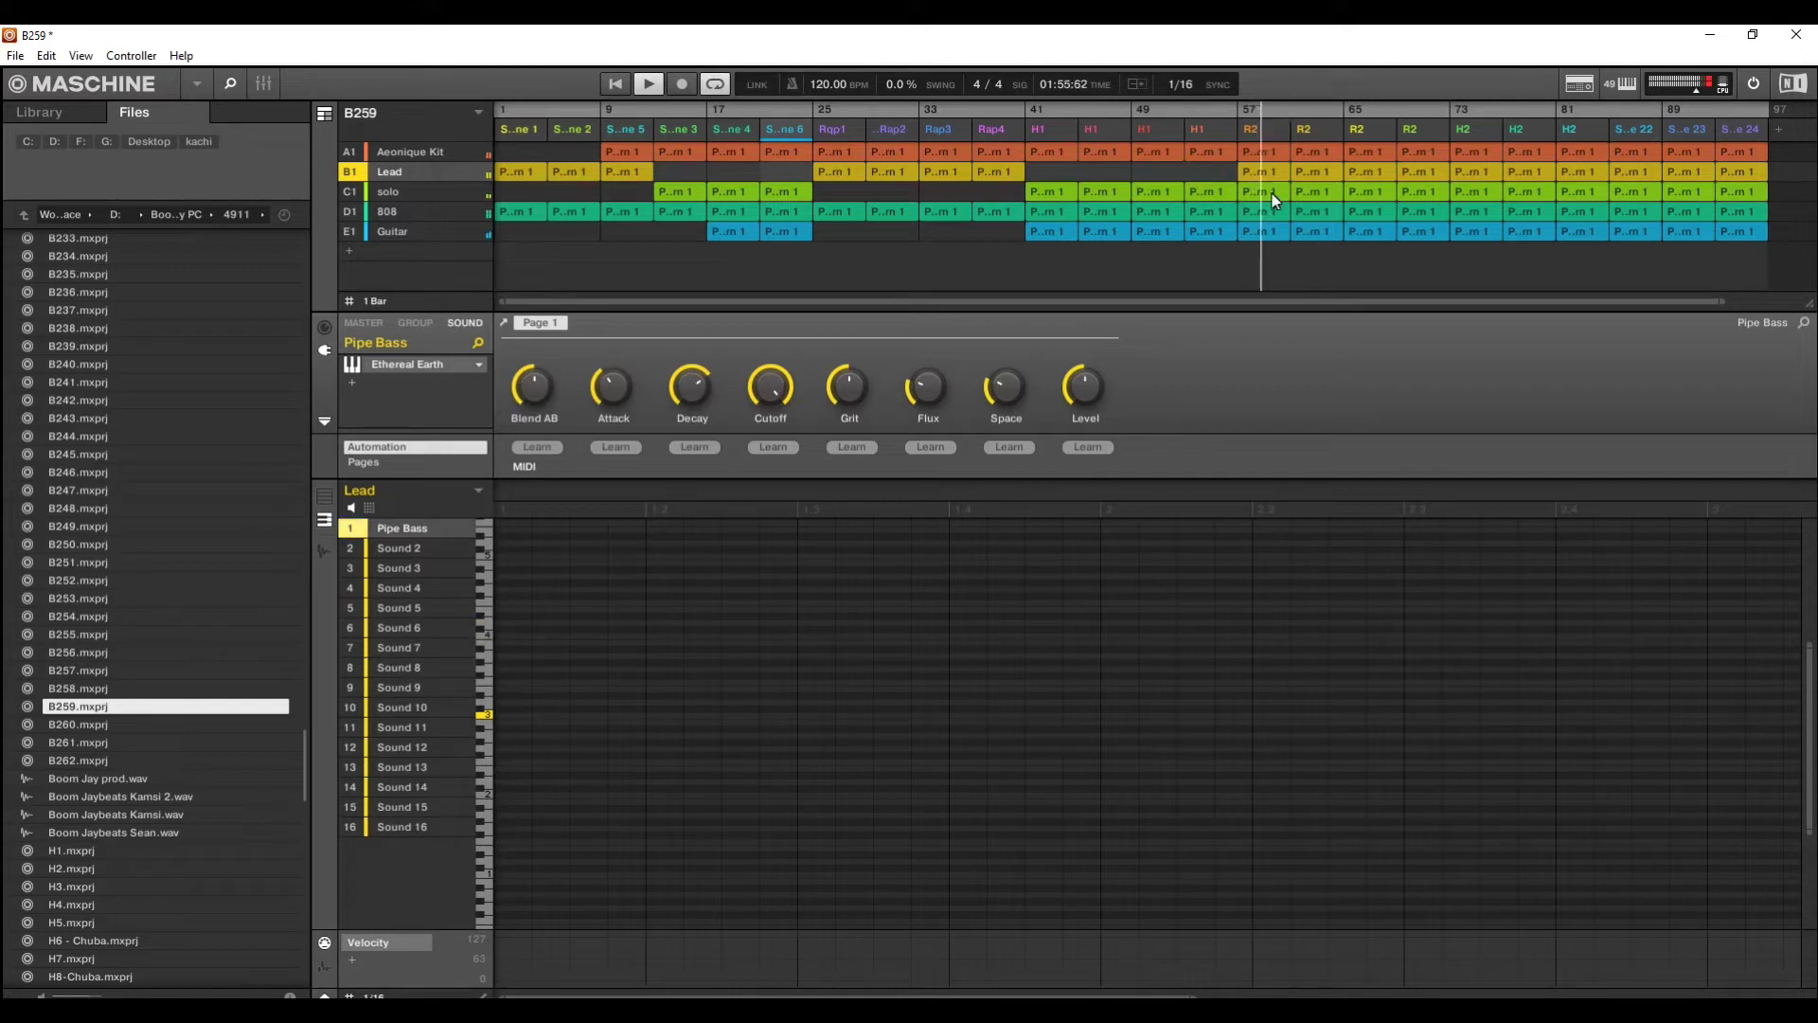
Remove the Guitar and solo groups' patterns from the first two R2 scenes between bars 57 and 65
{"action": "right_click", "coordinate": [1271, 229]}
{"action": "left_click", "coordinate": [1326, 365]}
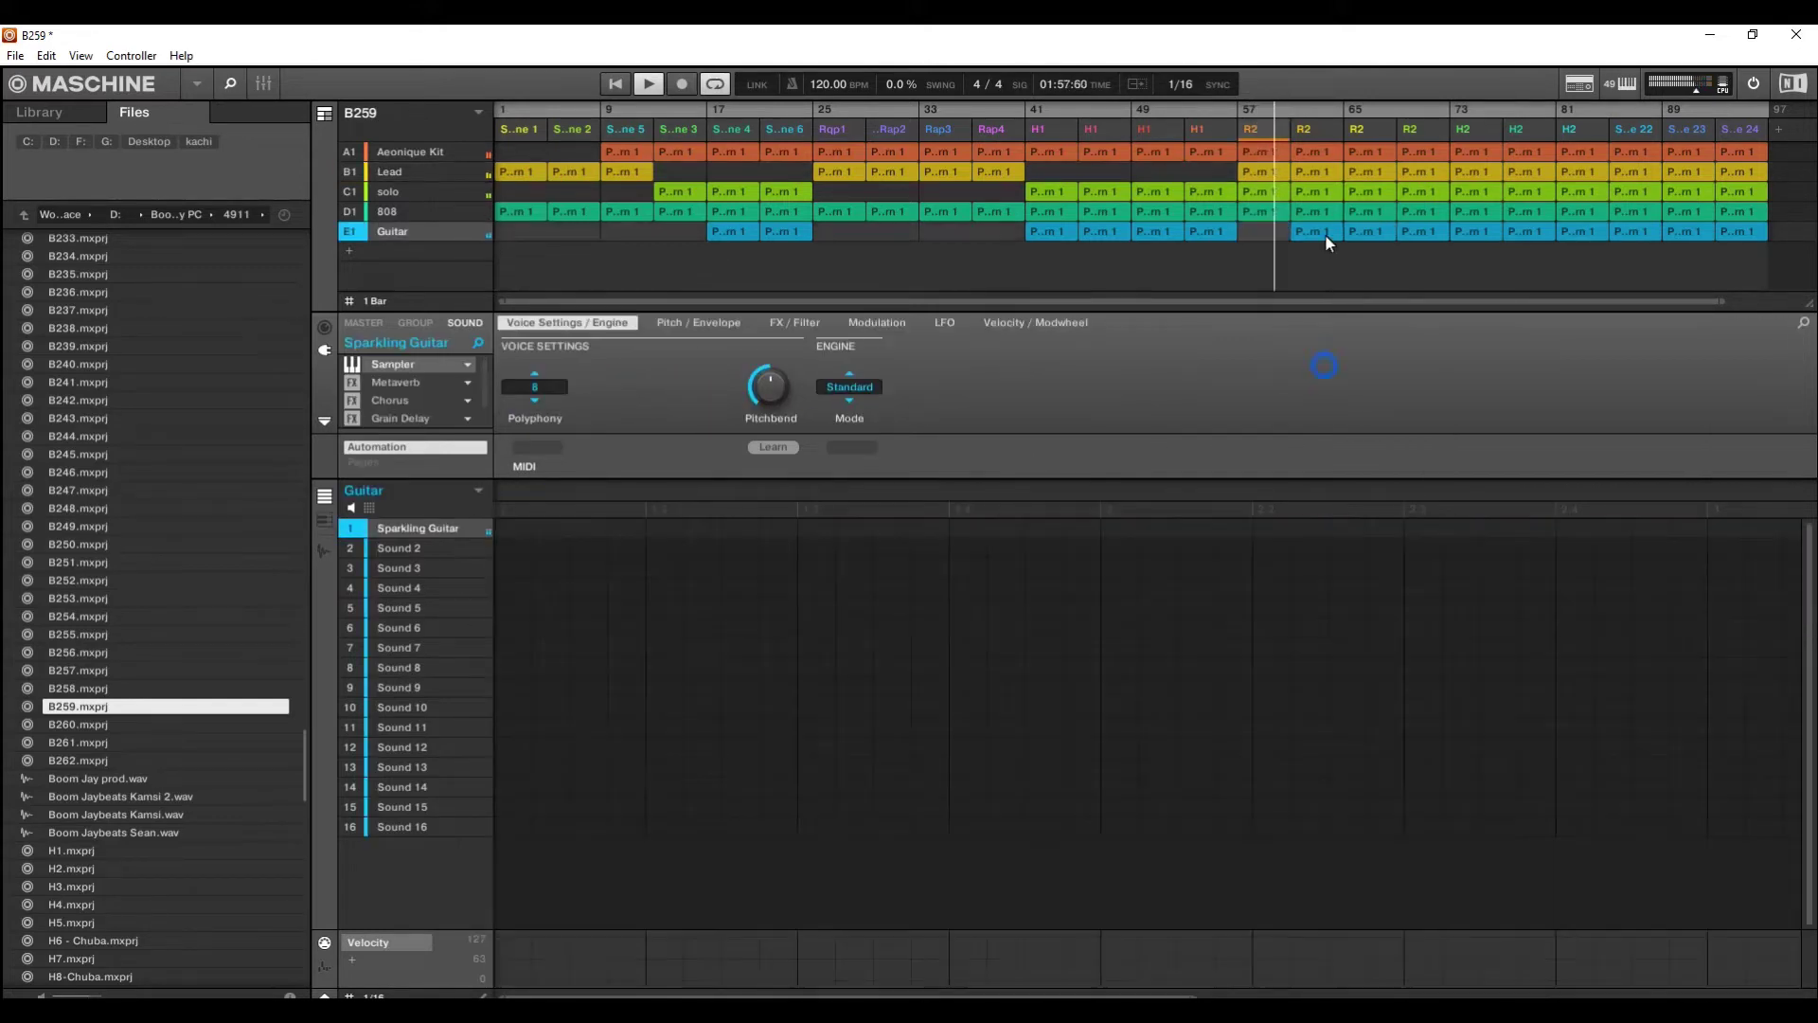
{"action": "right_click", "coordinate": [1326, 235]}
{"action": "left_click", "coordinate": [1364, 371]}
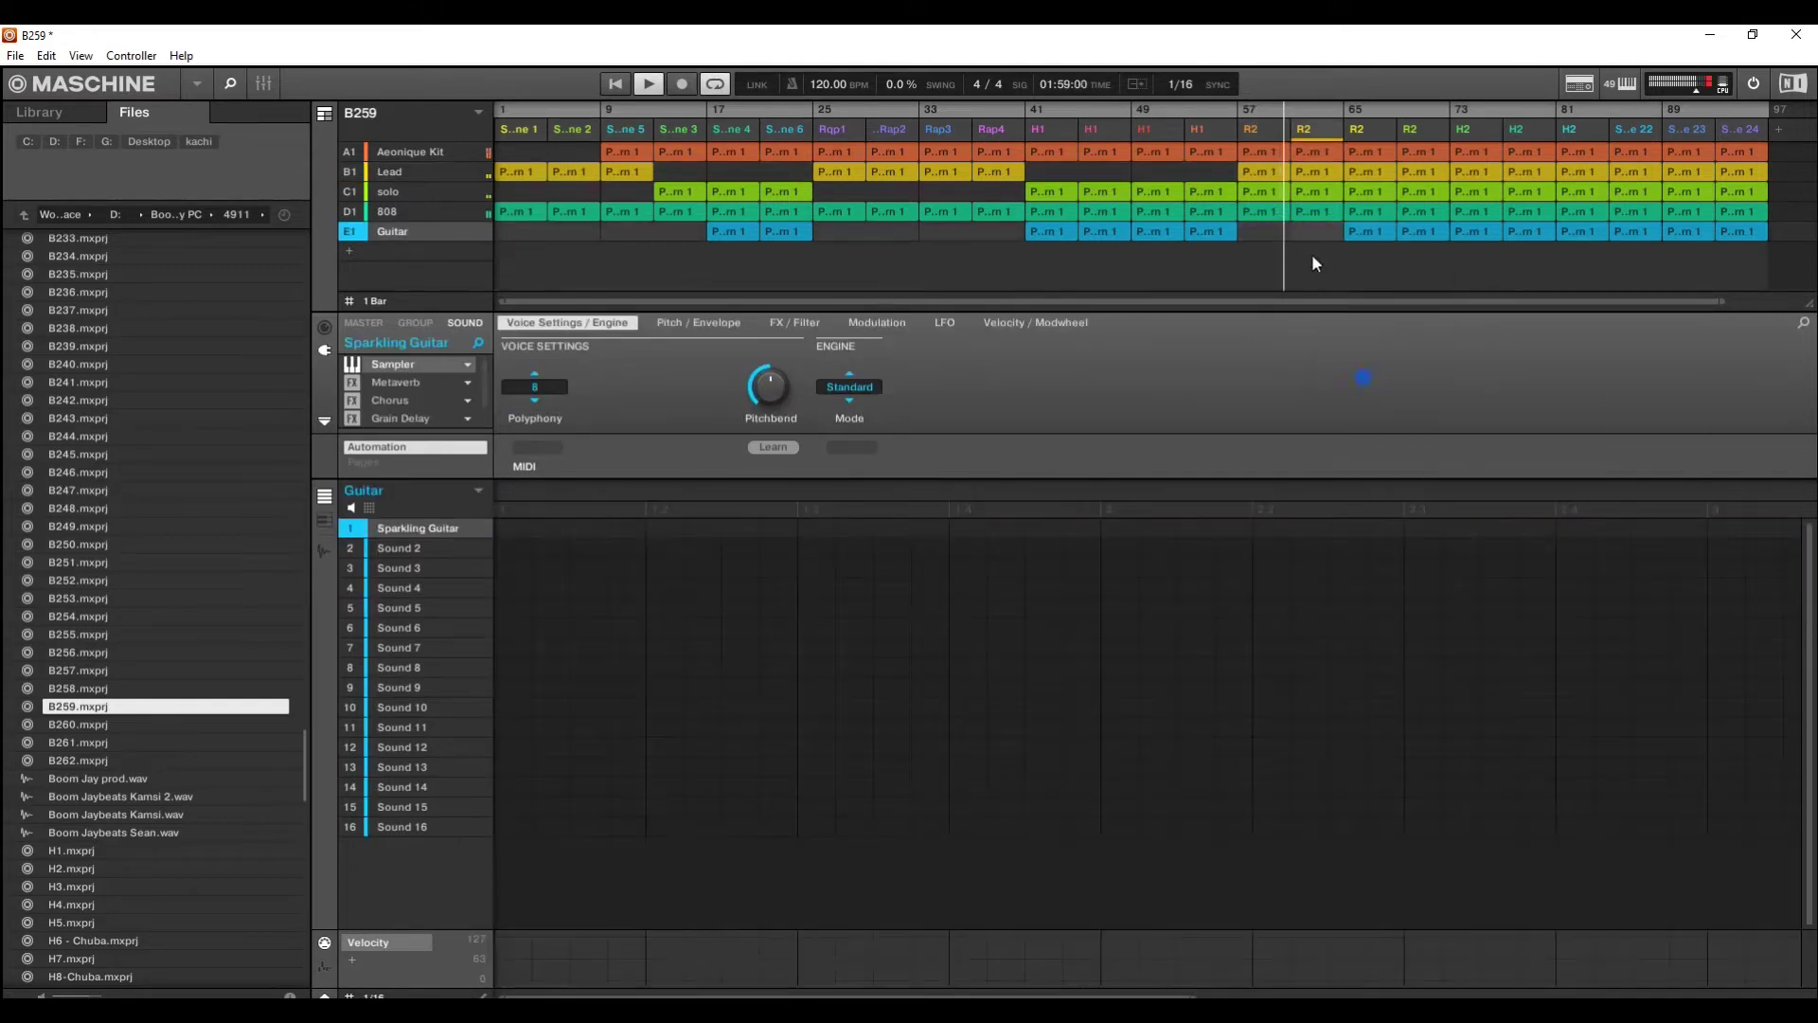
{"action": "right_click", "coordinate": [1267, 189]}
{"action": "left_click", "coordinate": [1303, 321]}
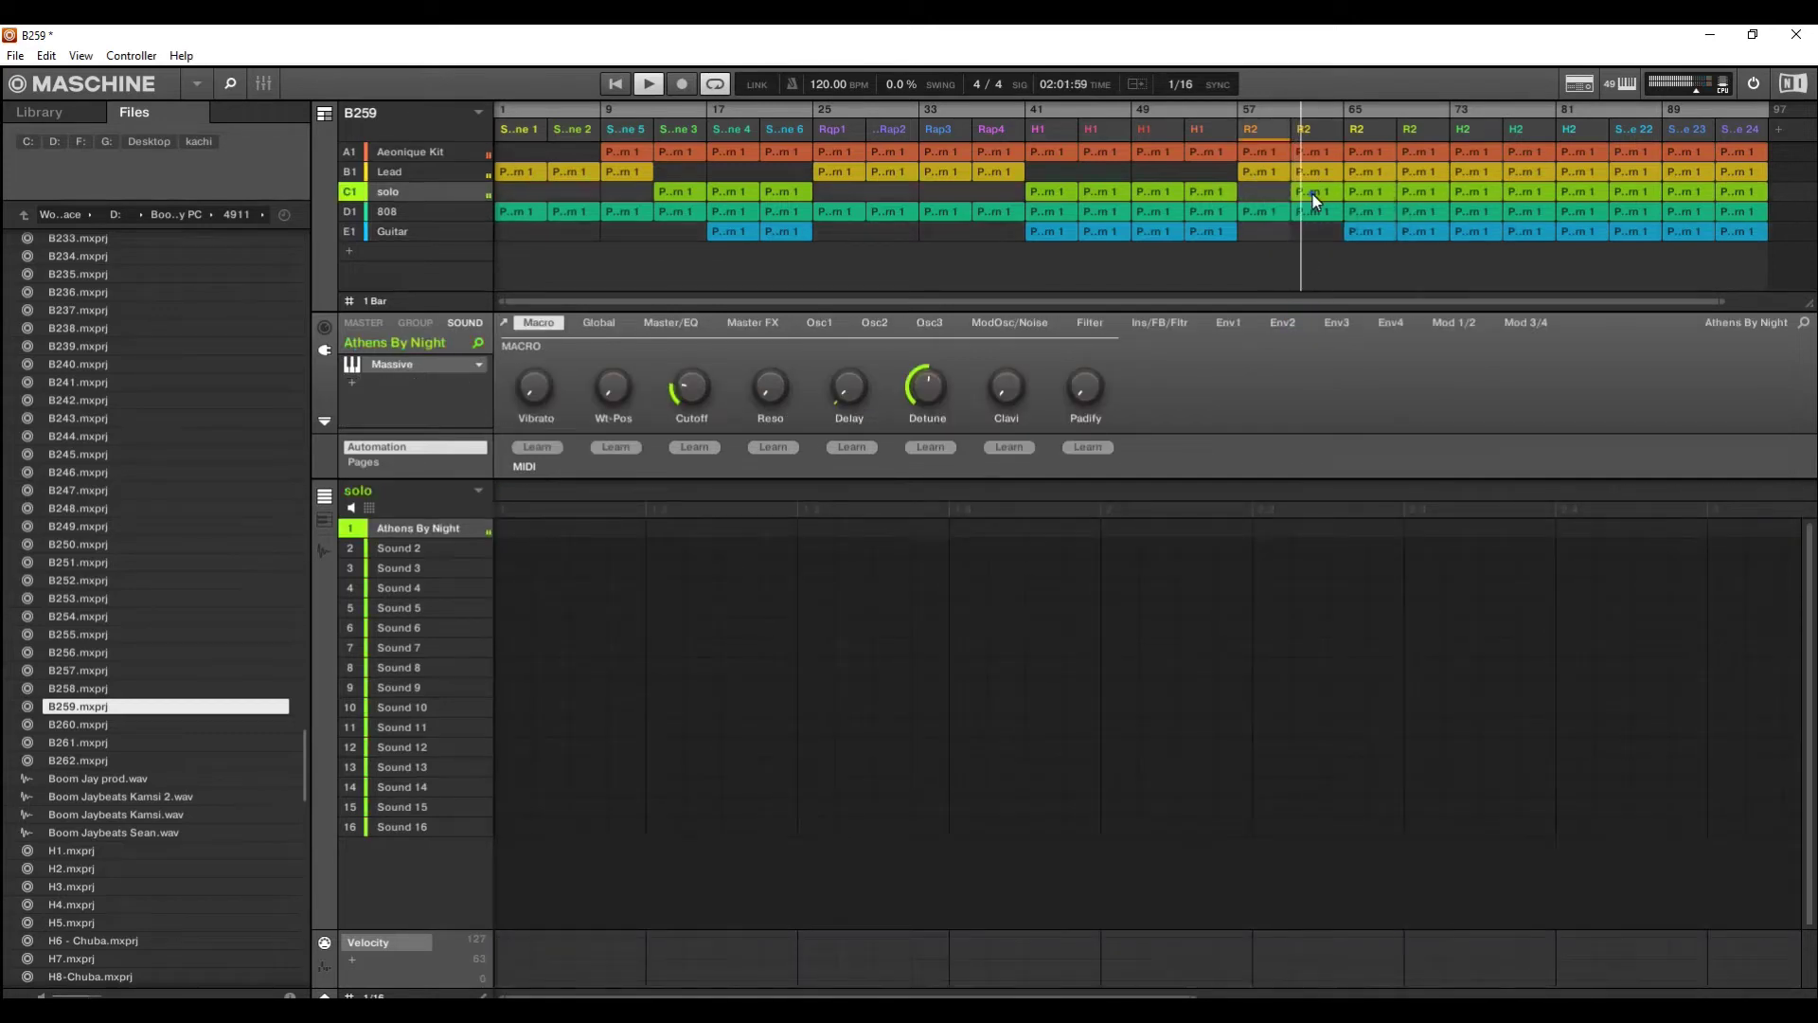
{"action": "right_click", "coordinate": [1313, 194]}
{"action": "left_click", "coordinate": [1337, 328]}
Remove the Guitar and solo groups' patterns from the last two R2 scenes between bars 65 and 73
{"action": "right_click", "coordinate": [1364, 233]}
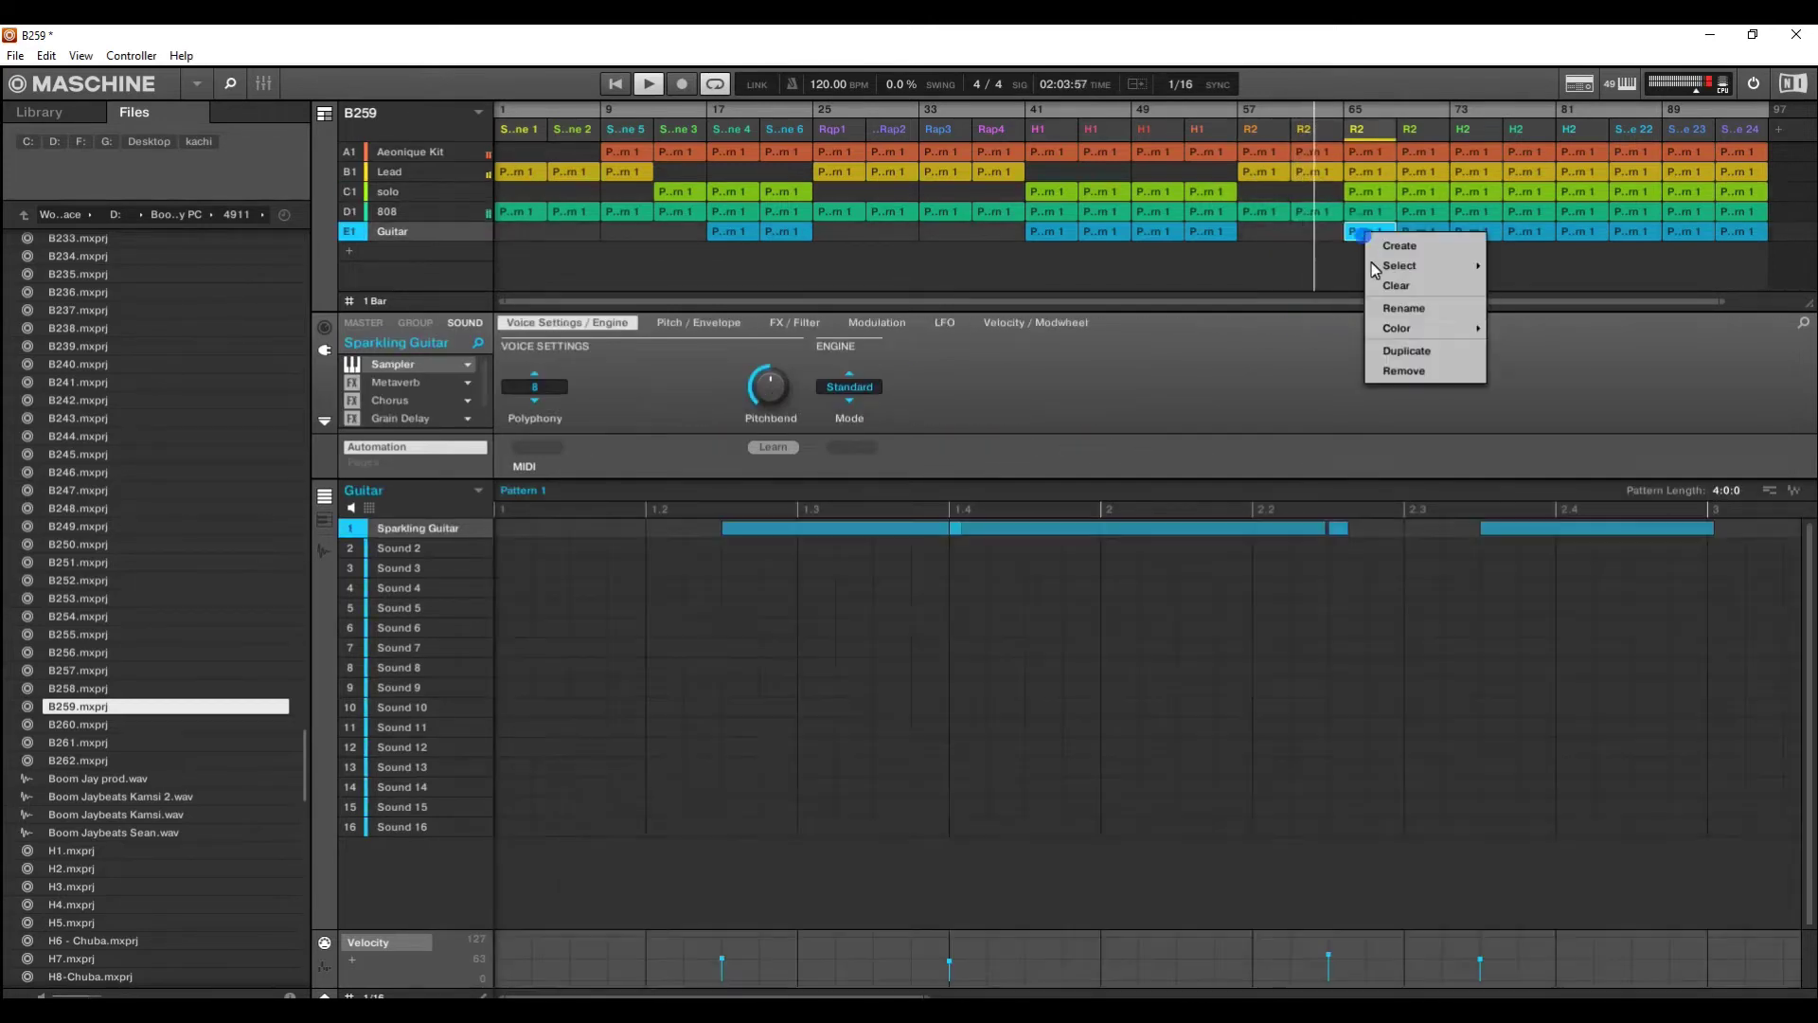
{"action": "left_click", "coordinate": [1405, 369]}
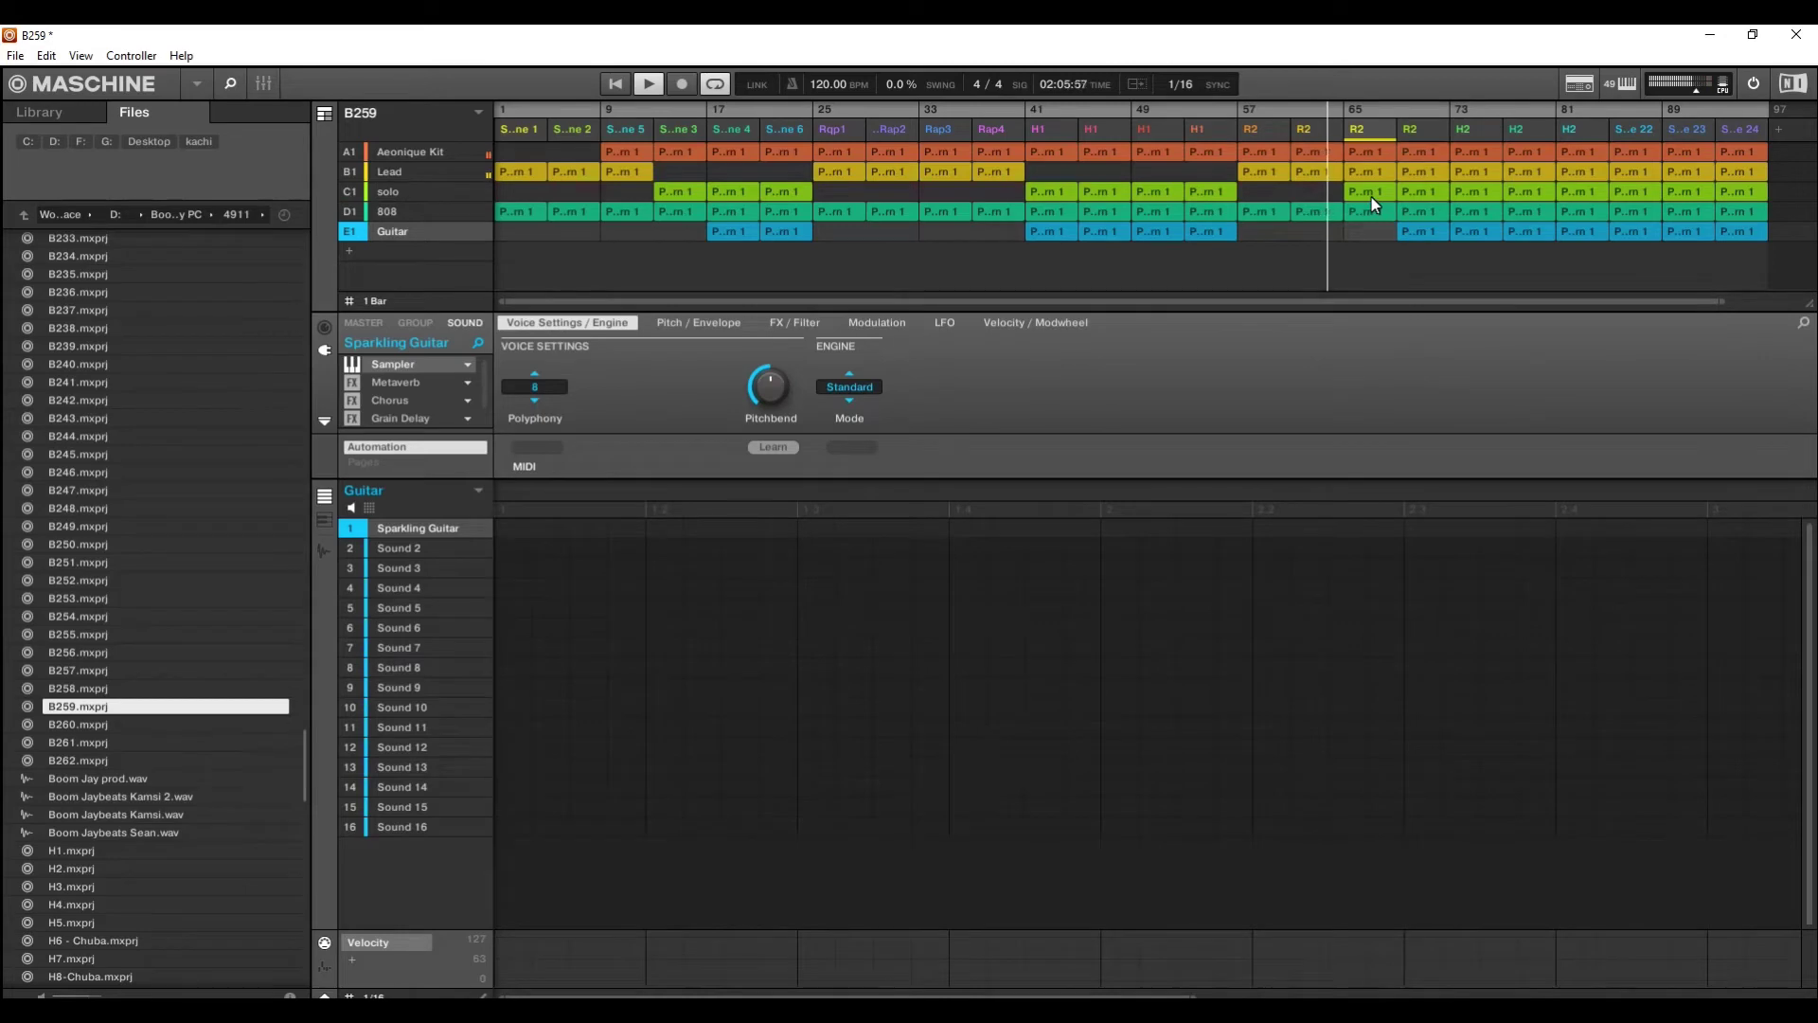
{"action": "right_click", "coordinate": [1371, 197]}
{"action": "left_click", "coordinate": [1404, 332]}
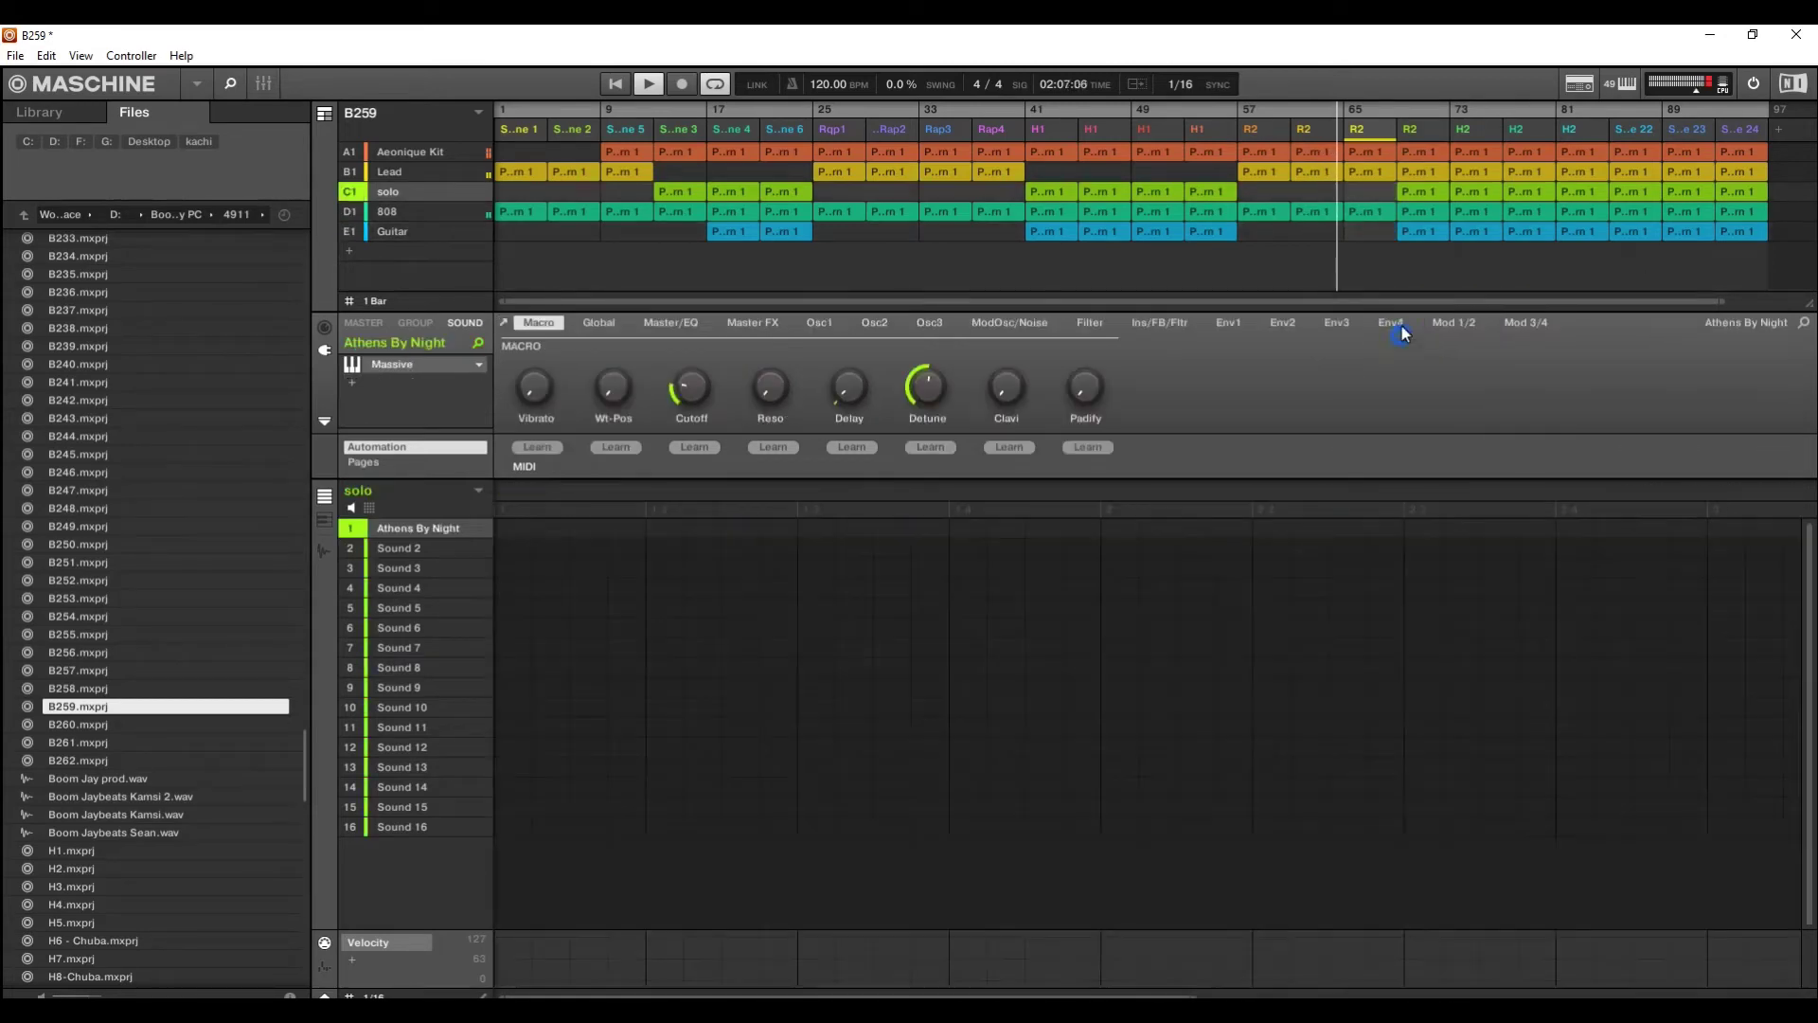
{"action": "right_click", "coordinate": [1417, 193]}
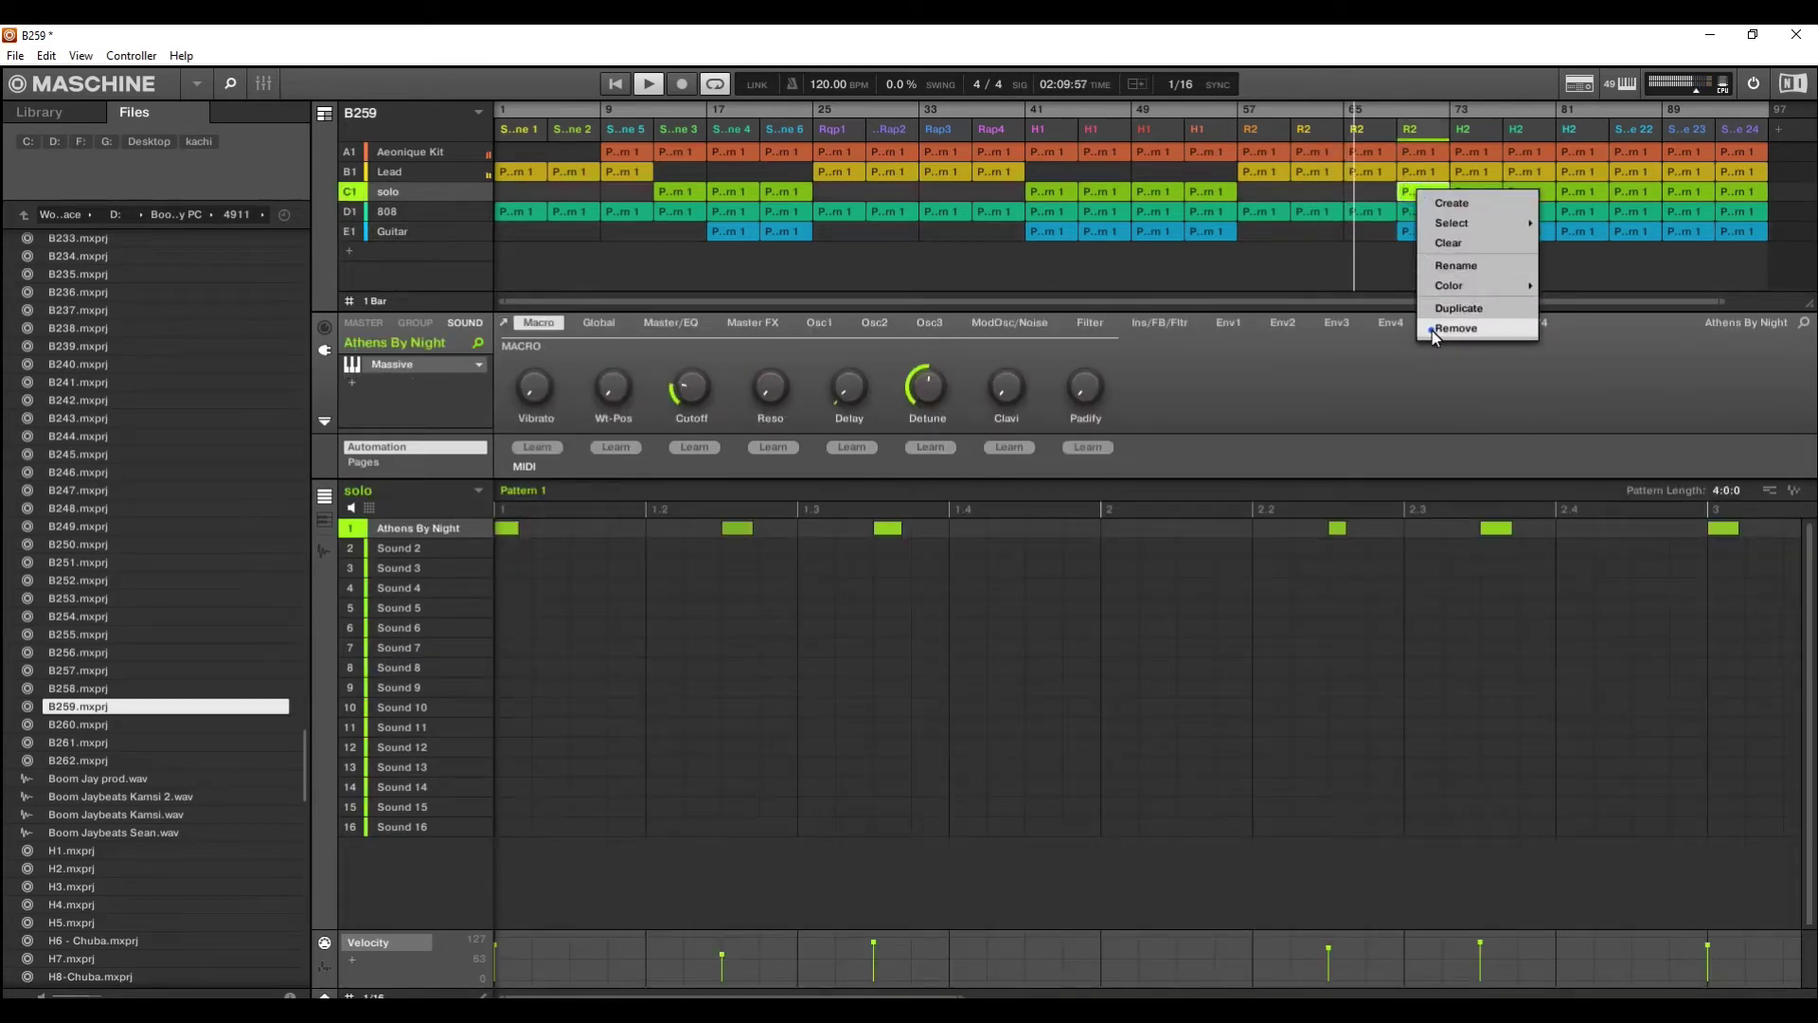
{"action": "left_click", "coordinate": [1432, 332]}
{"action": "right_click", "coordinate": [1423, 232]}
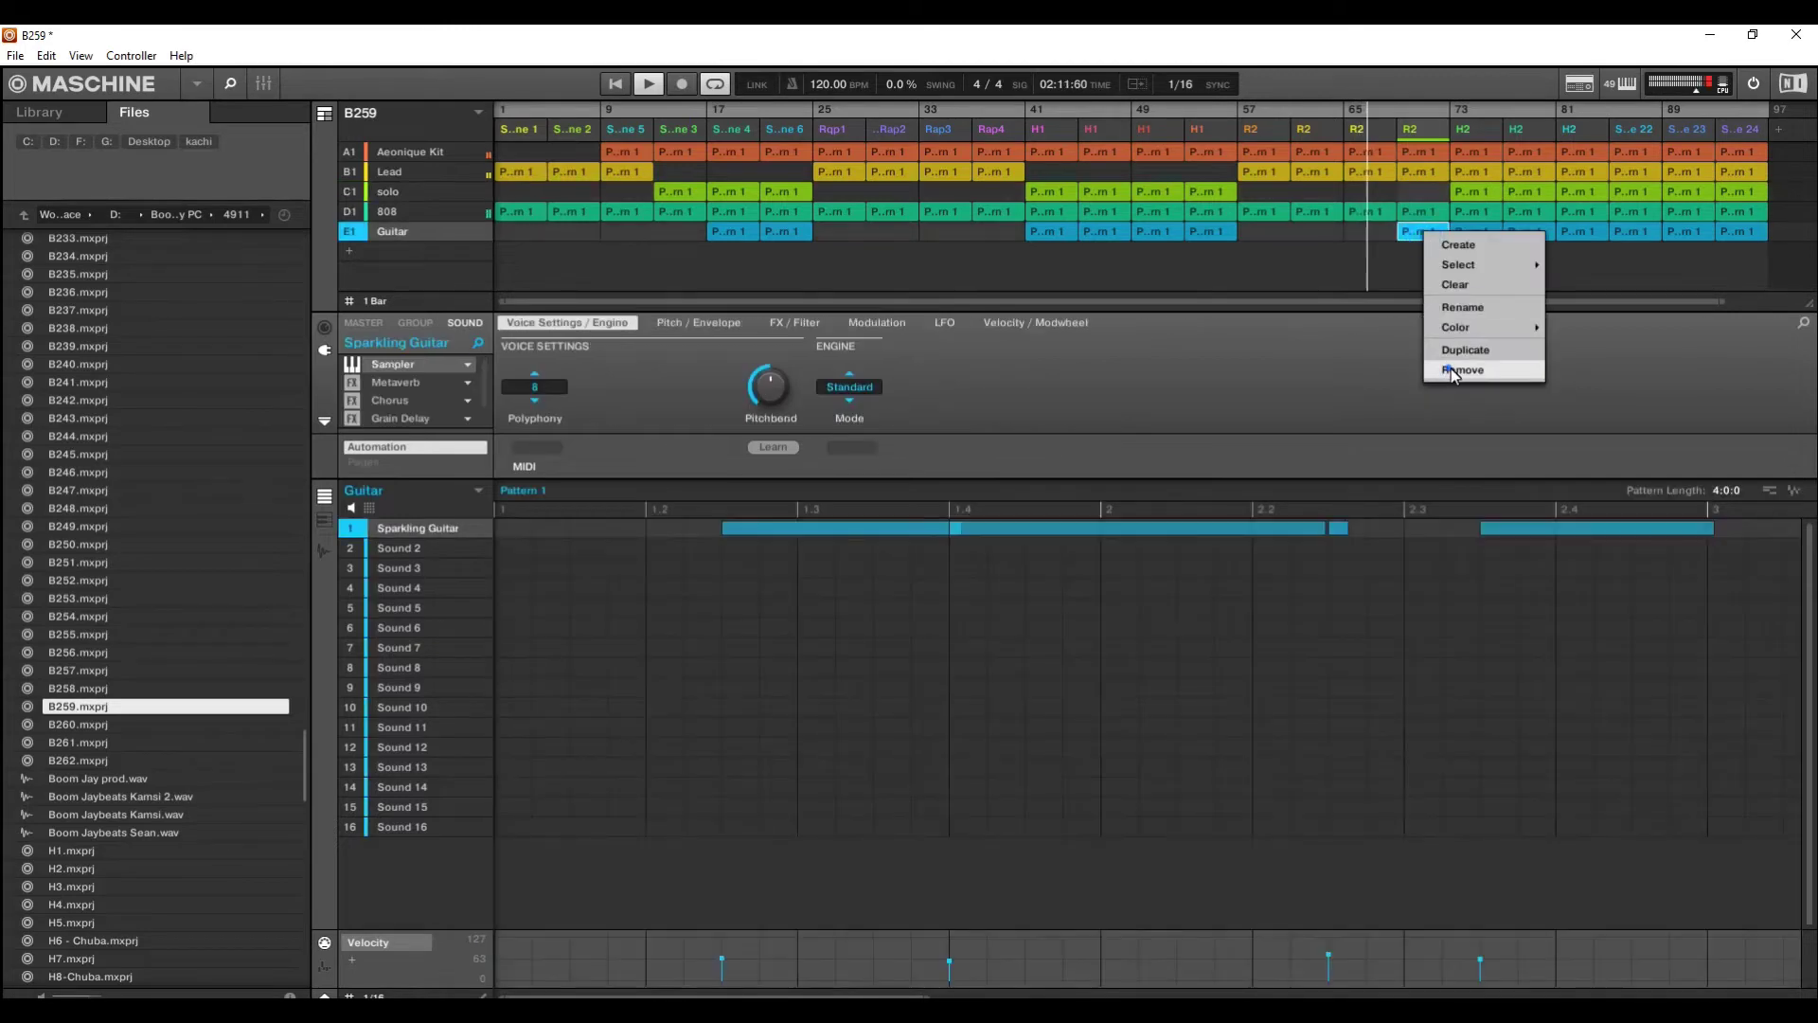
{"action": "left_click", "coordinate": [1451, 367]}
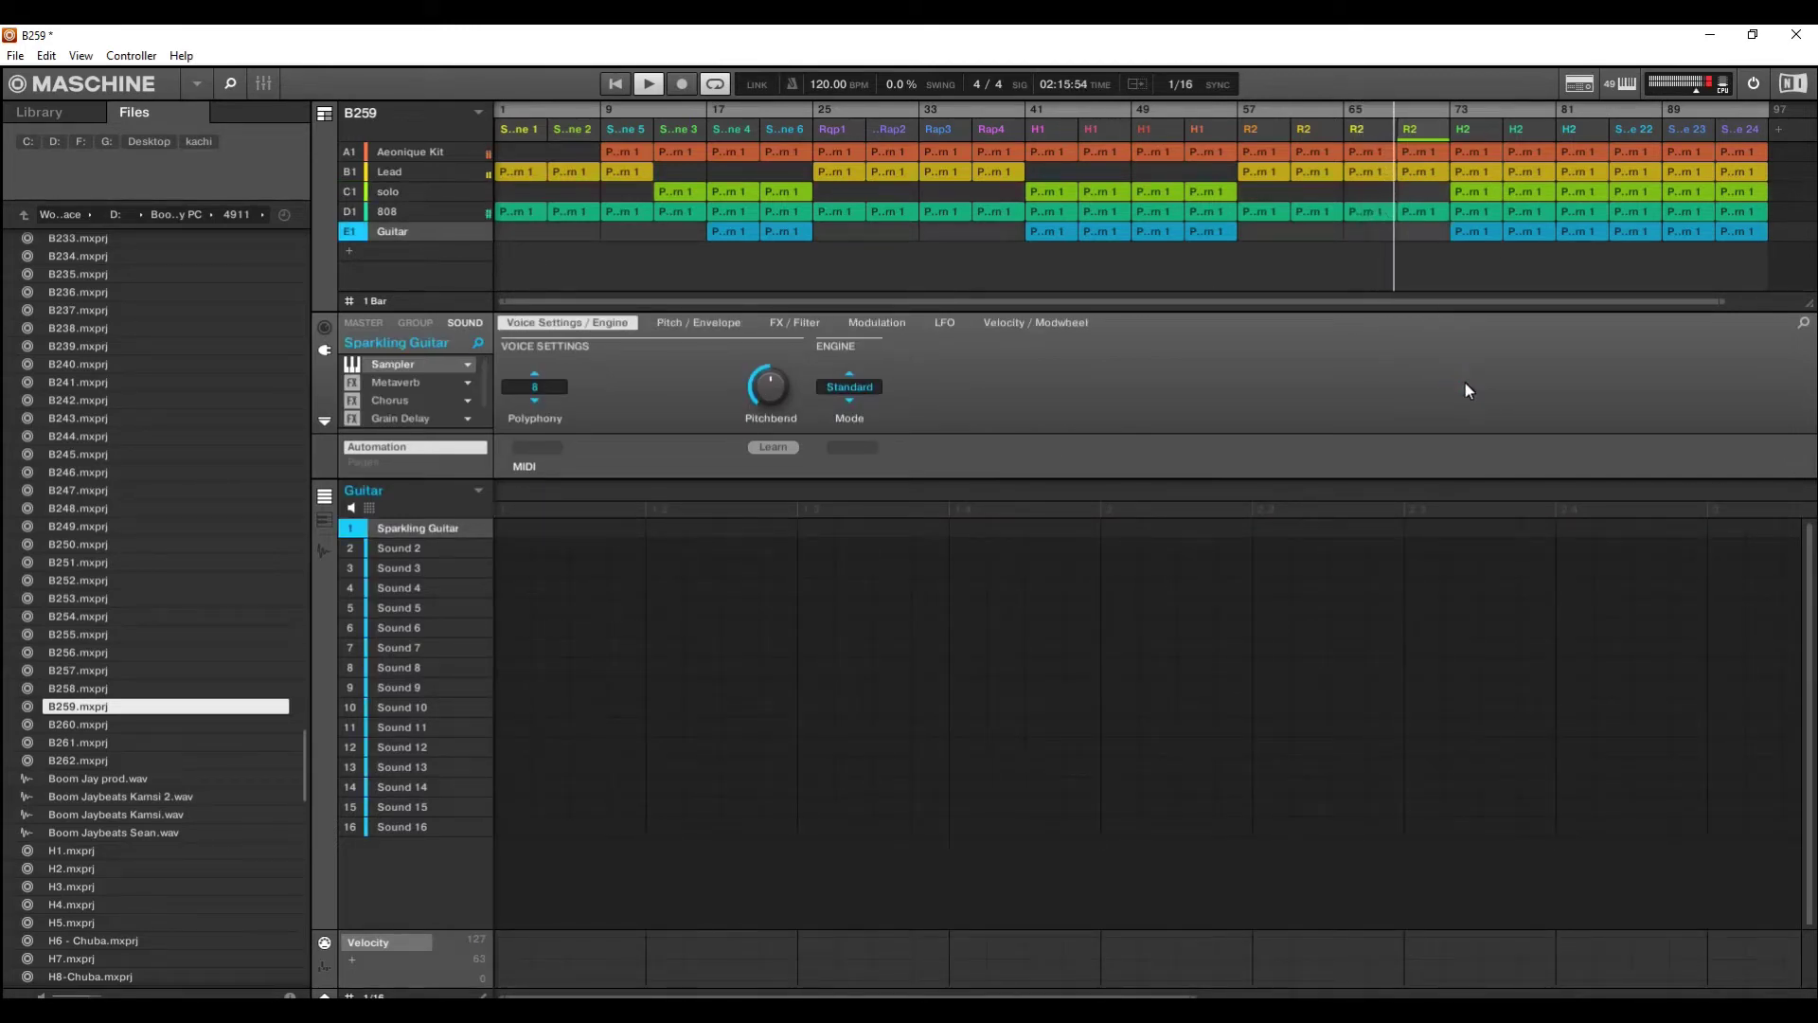
Remove the Lead group's patterns from the three H2 scenes and Scene 22 between bars 73 and 89
{"action": "right_click", "coordinate": [1473, 172]}
{"action": "left_click", "coordinate": [1500, 309]}
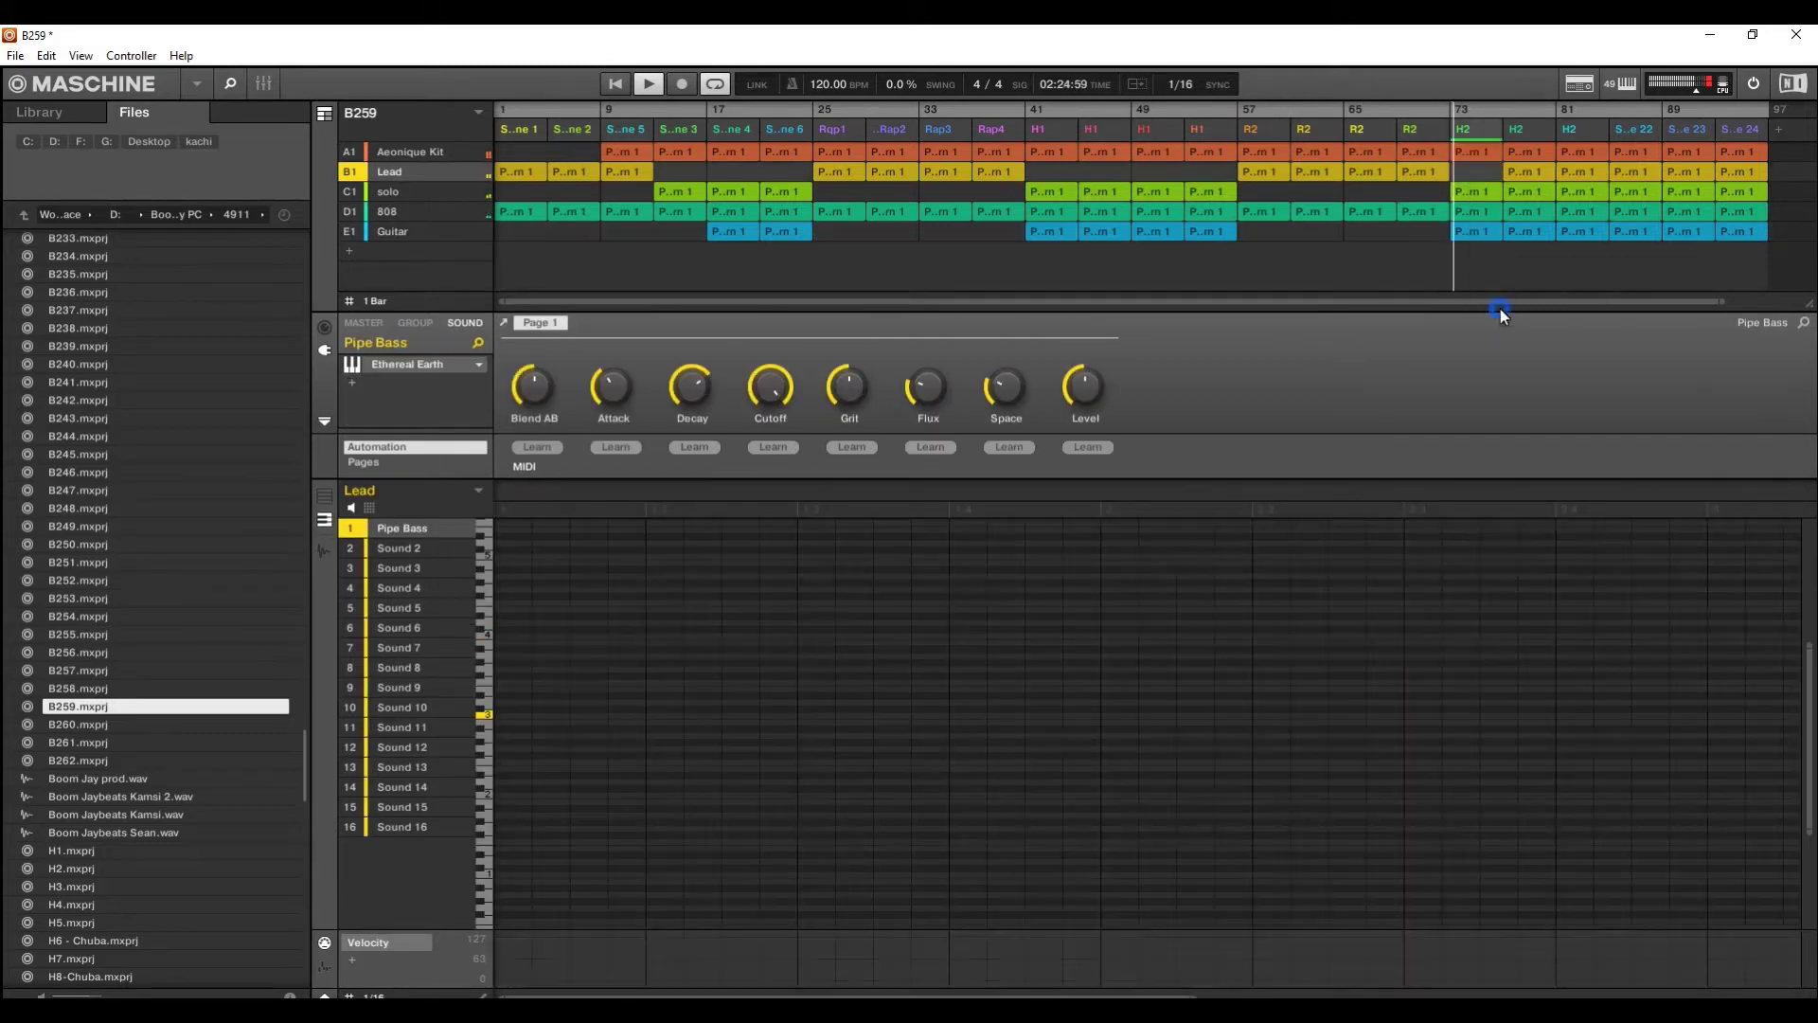
{"action": "right_click", "coordinate": [1523, 170]}
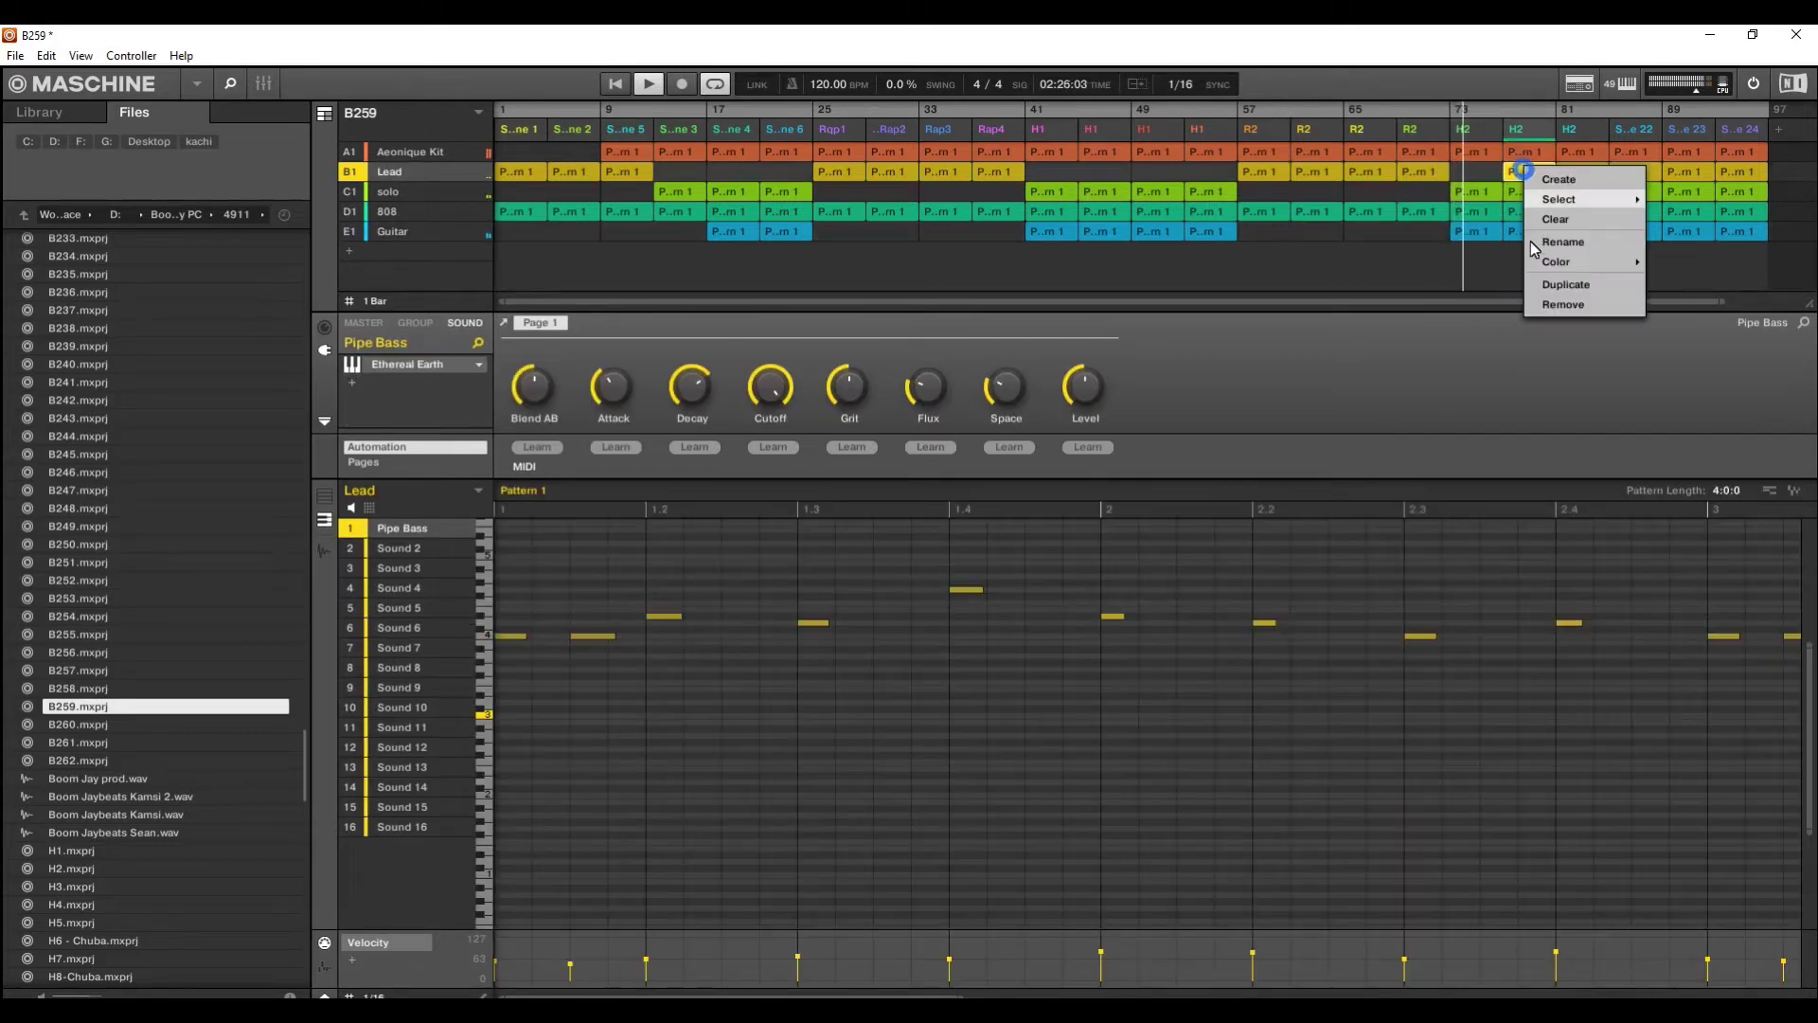
{"action": "left_click", "coordinate": [1564, 311]}
{"action": "right_click", "coordinate": [1584, 173]}
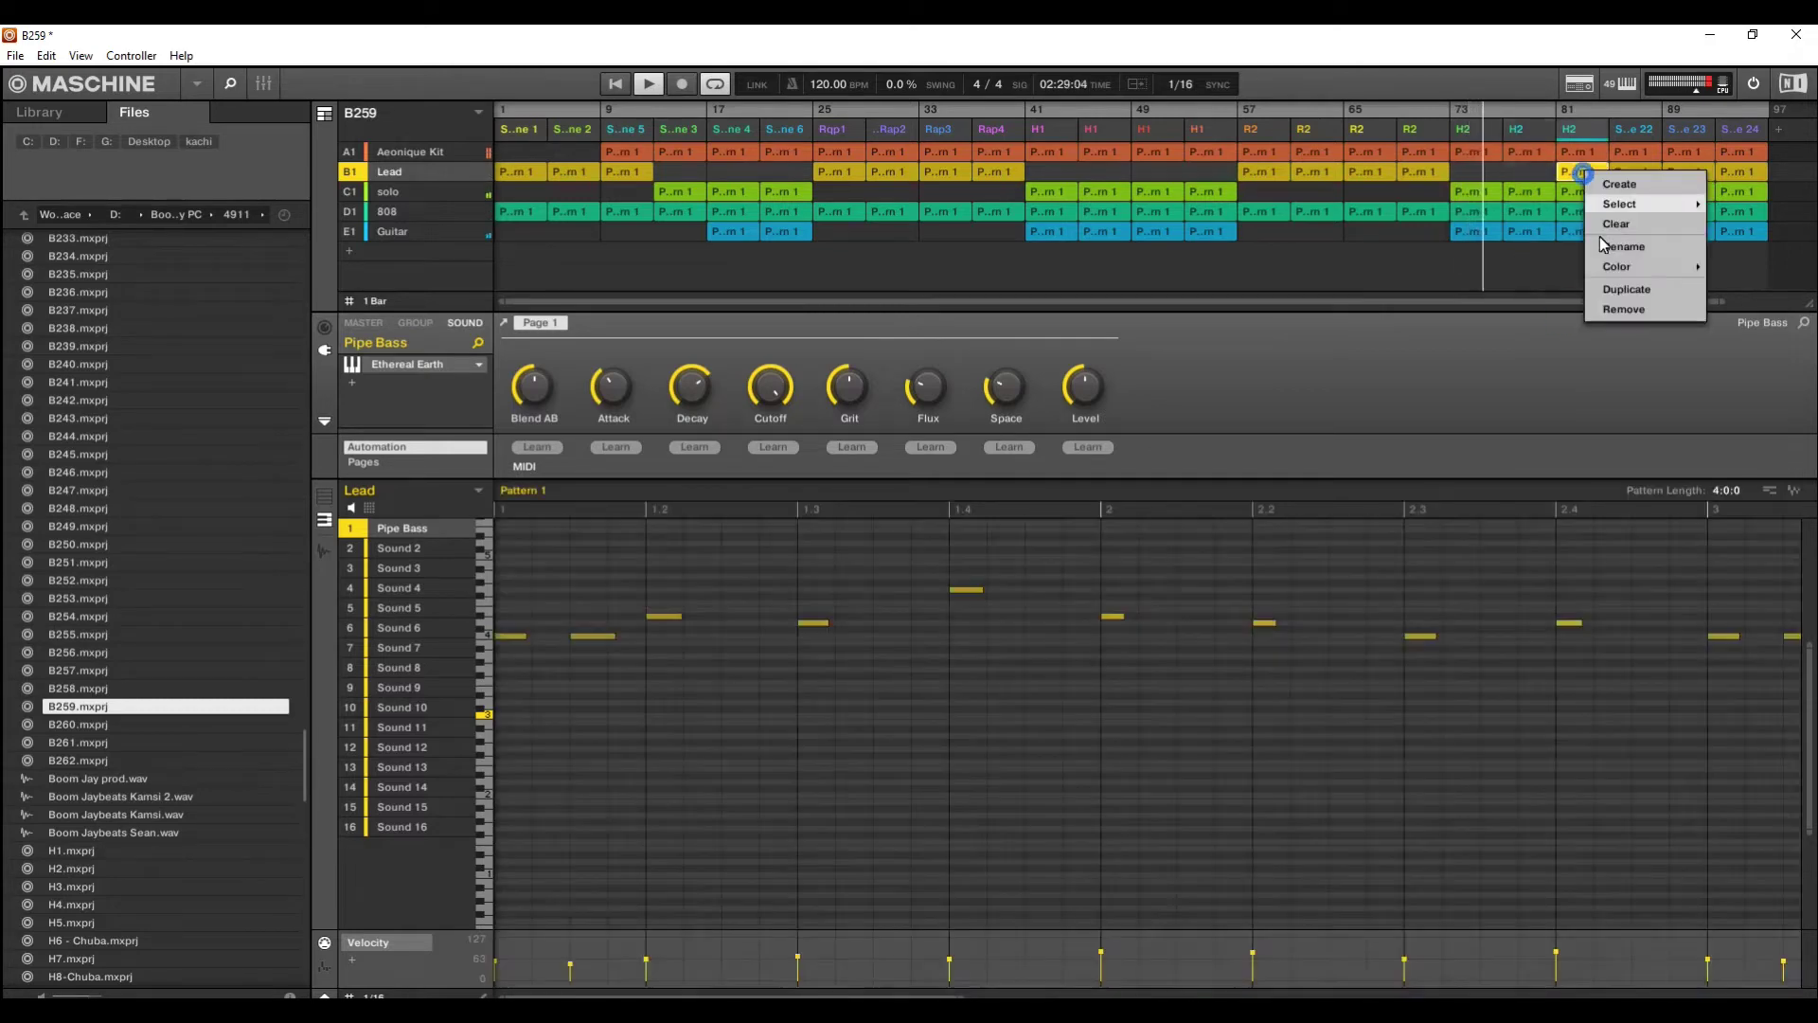
{"action": "left_click", "coordinate": [1621, 312]}
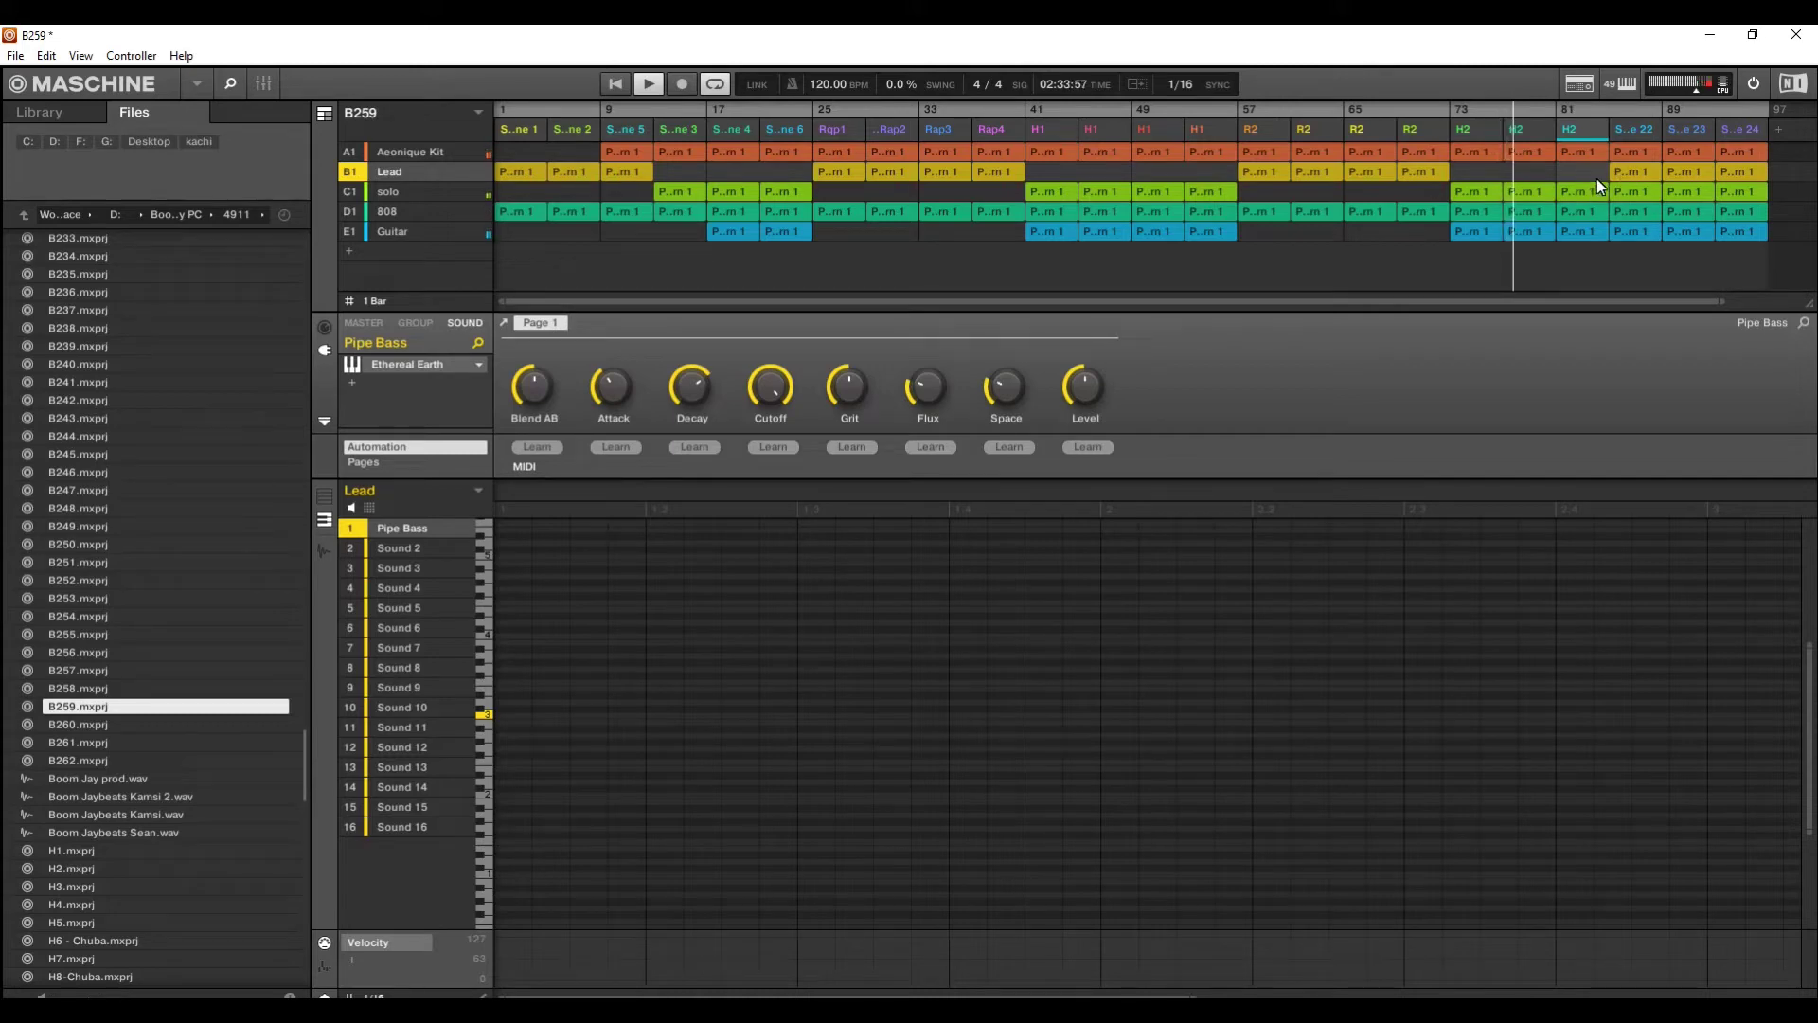
{"action": "right_click", "coordinate": [1632, 168]}
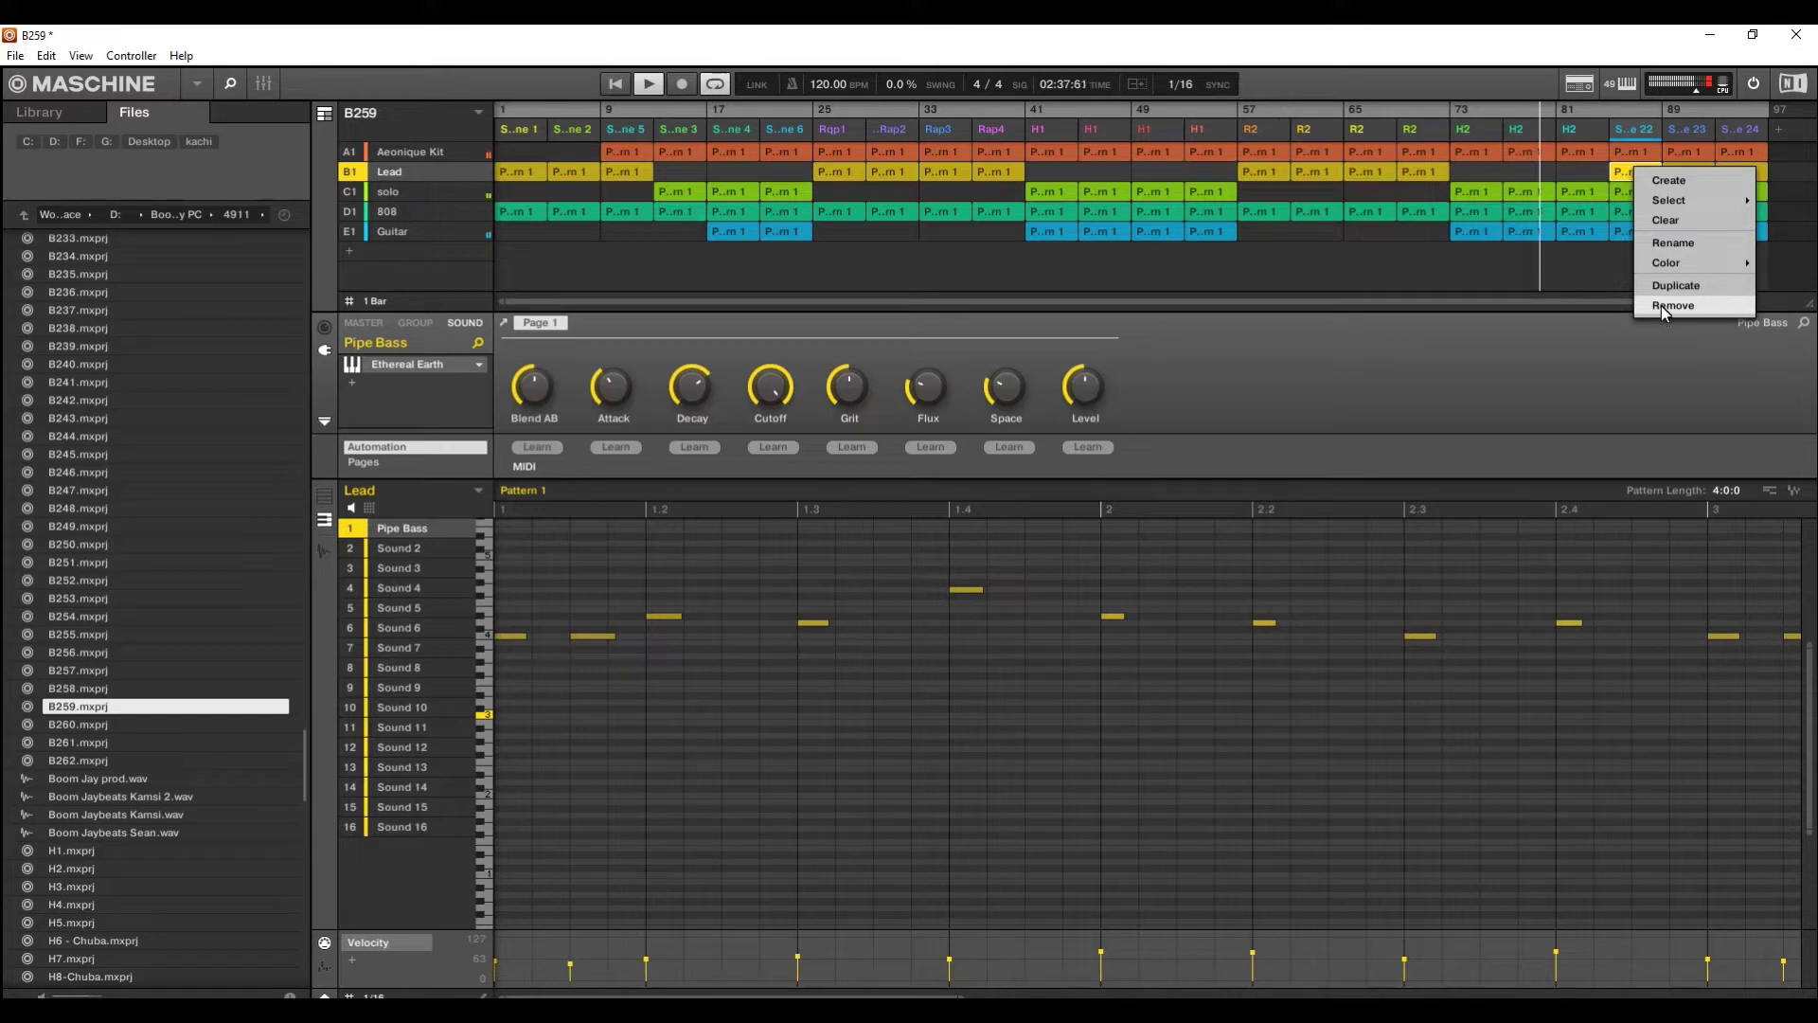
{"action": "left_click", "coordinate": [1661, 305]}
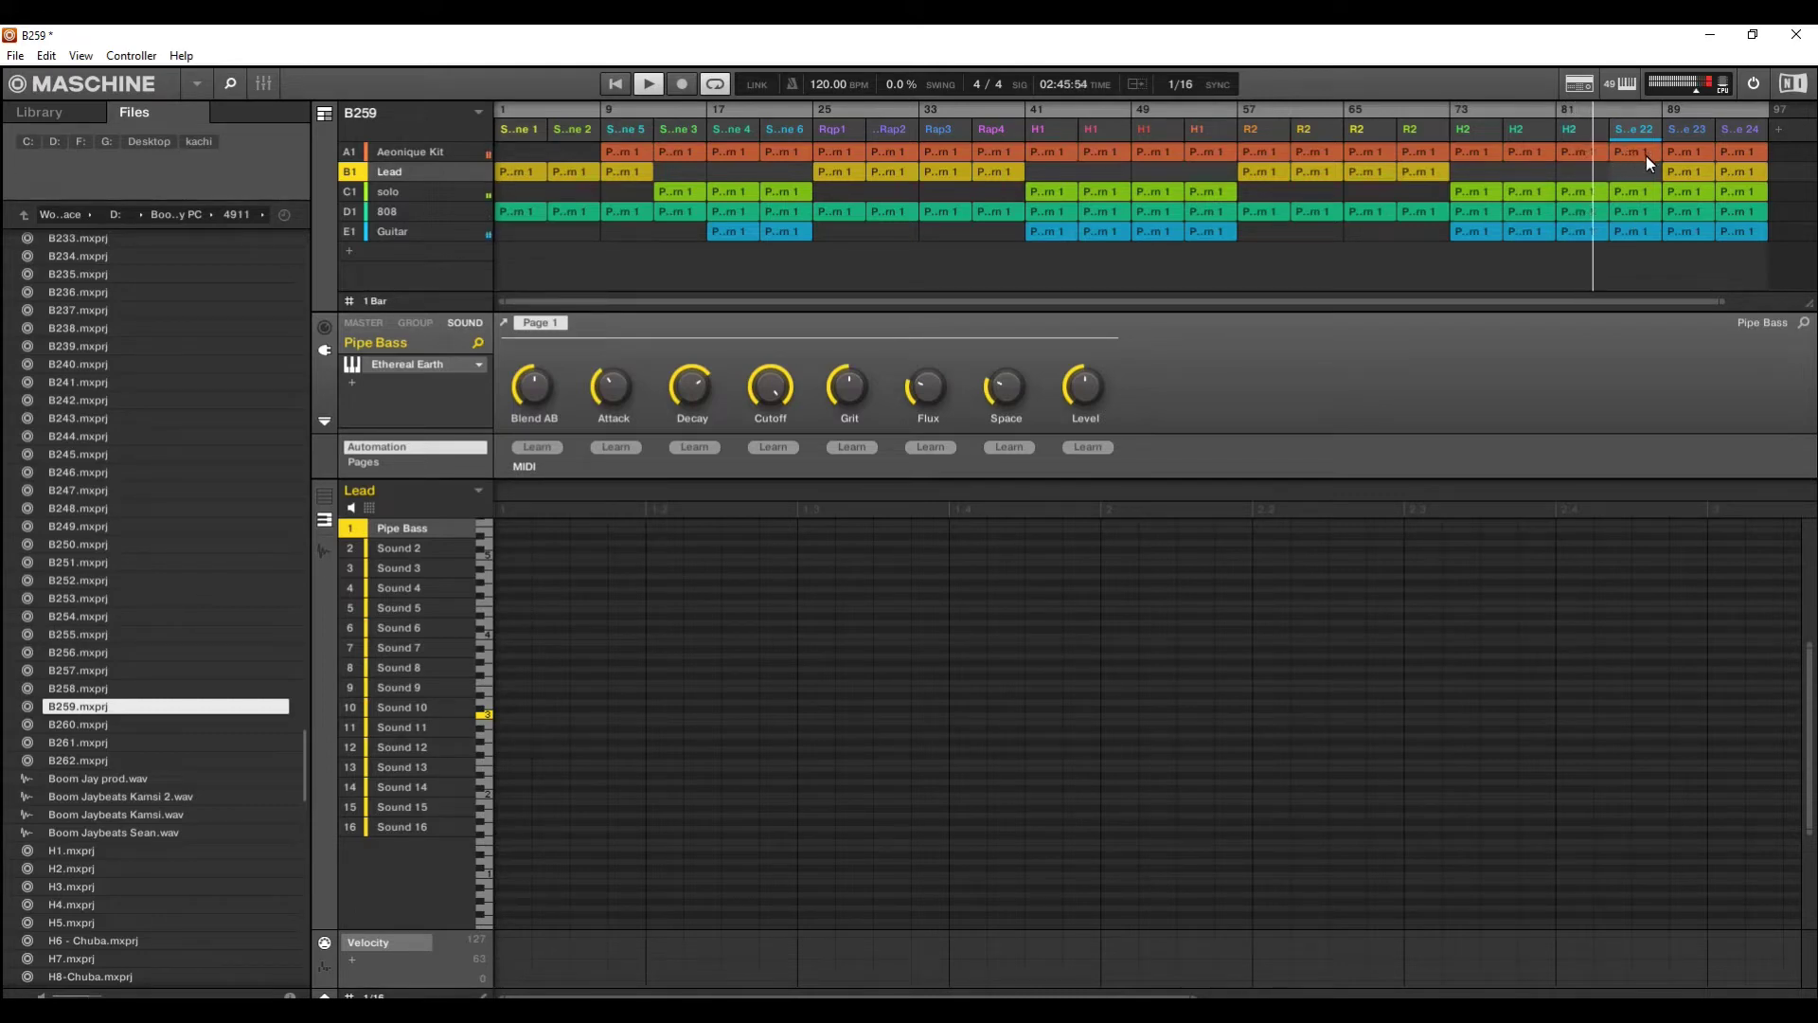
Remove the Aeonique Kit and Guitar groups' patterns from Scene 23 at bar 89
{"action": "right_click", "coordinate": [1690, 155]}
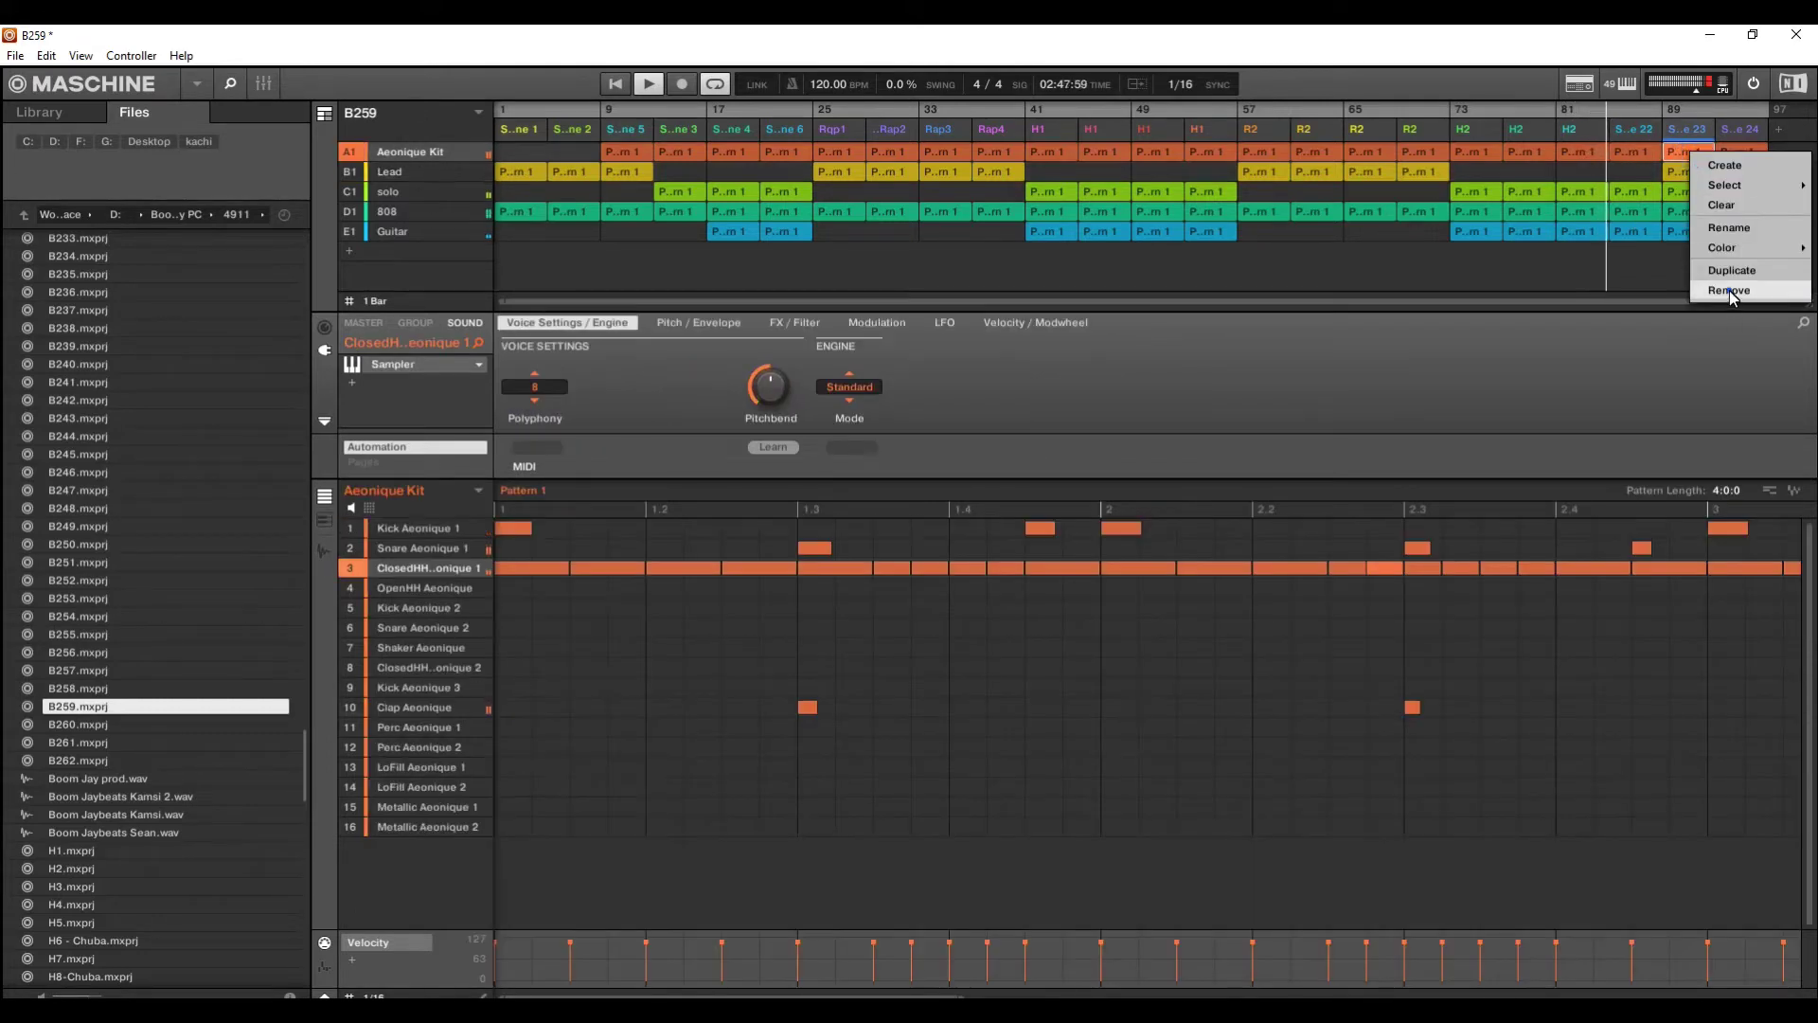
{"action": "left_click", "coordinate": [1695, 248]}
{"action": "right_click", "coordinate": [1692, 235]}
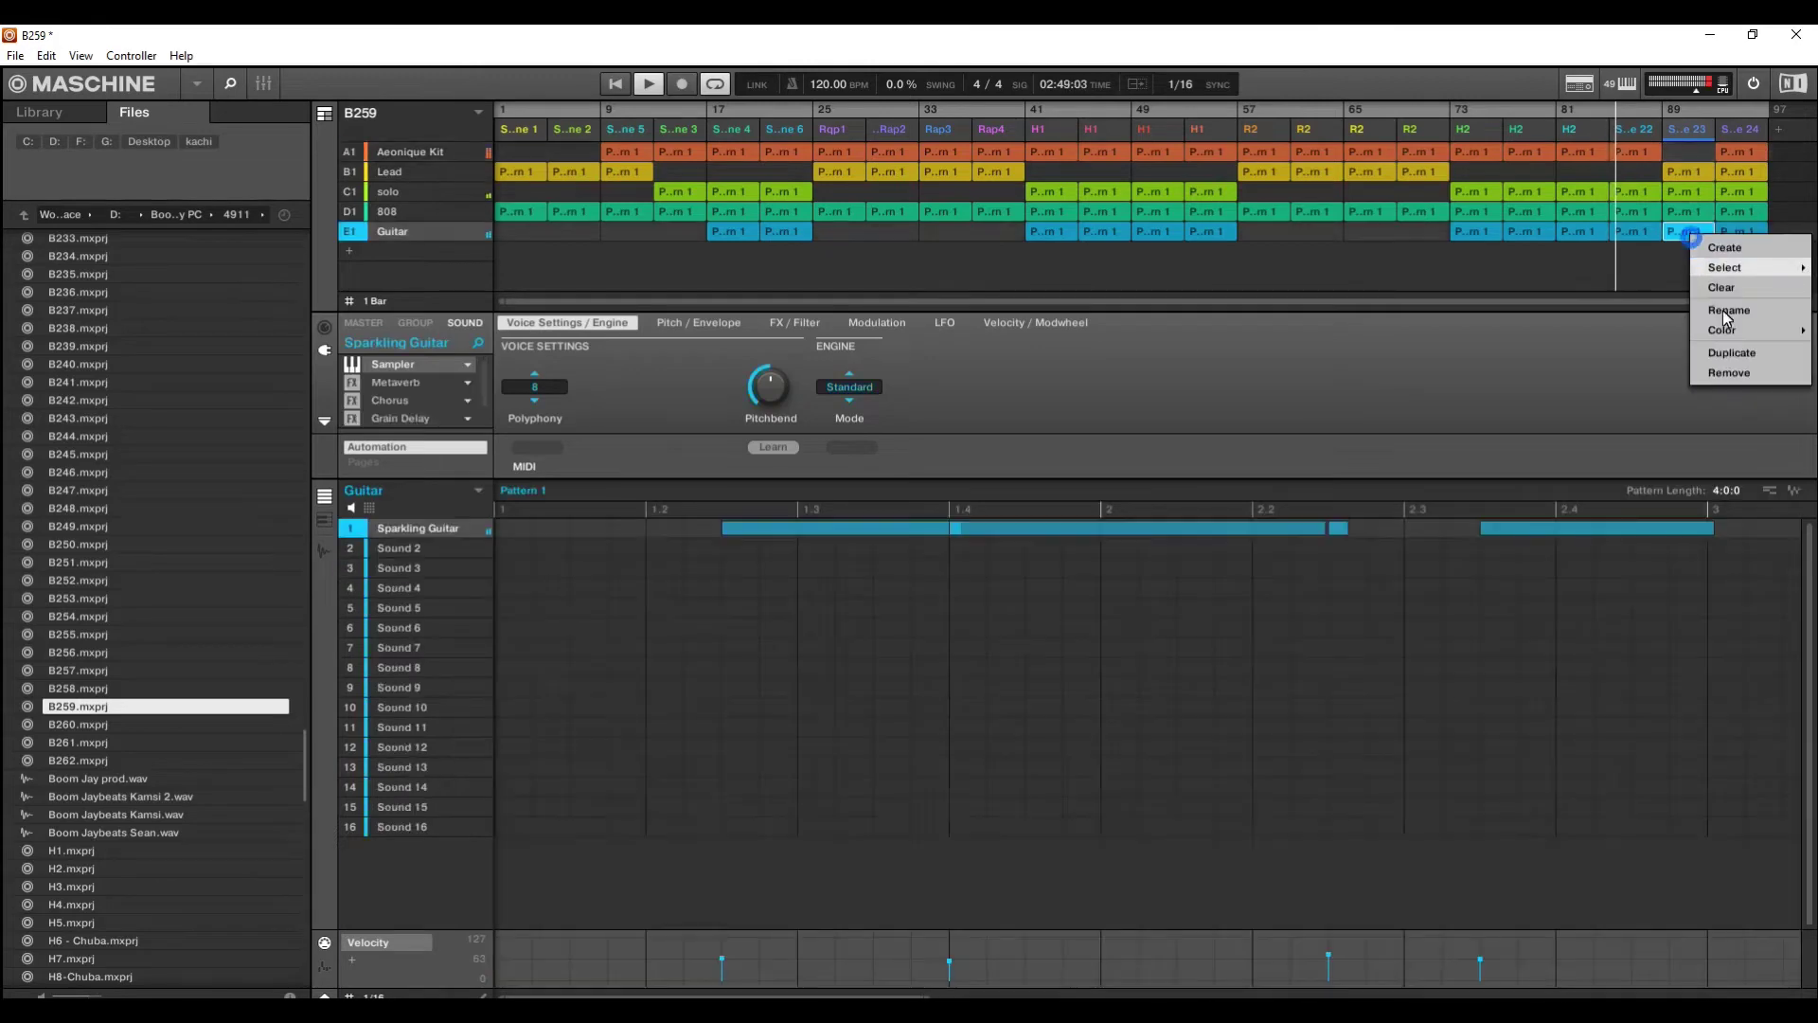
{"action": "left_click", "coordinate": [1725, 372]}
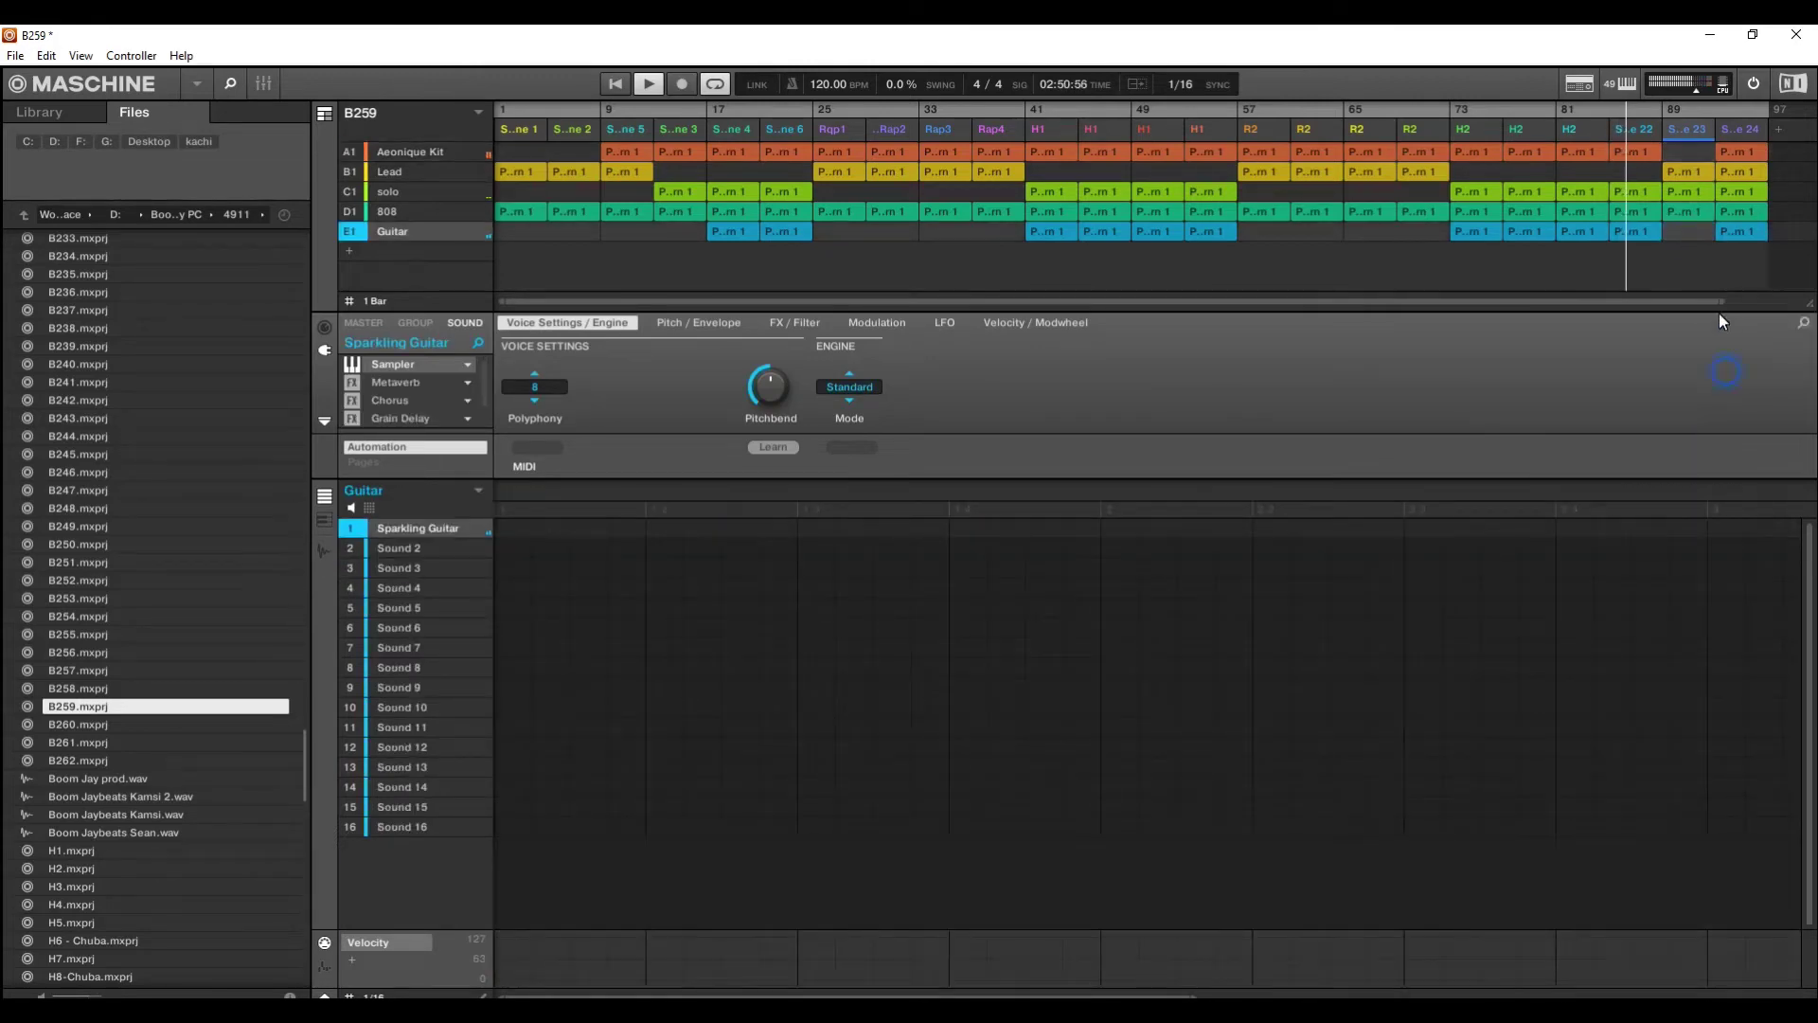
{"action": "right_click", "coordinate": [1746, 150]}
{"action": "left_click", "coordinate": [1639, 378]}
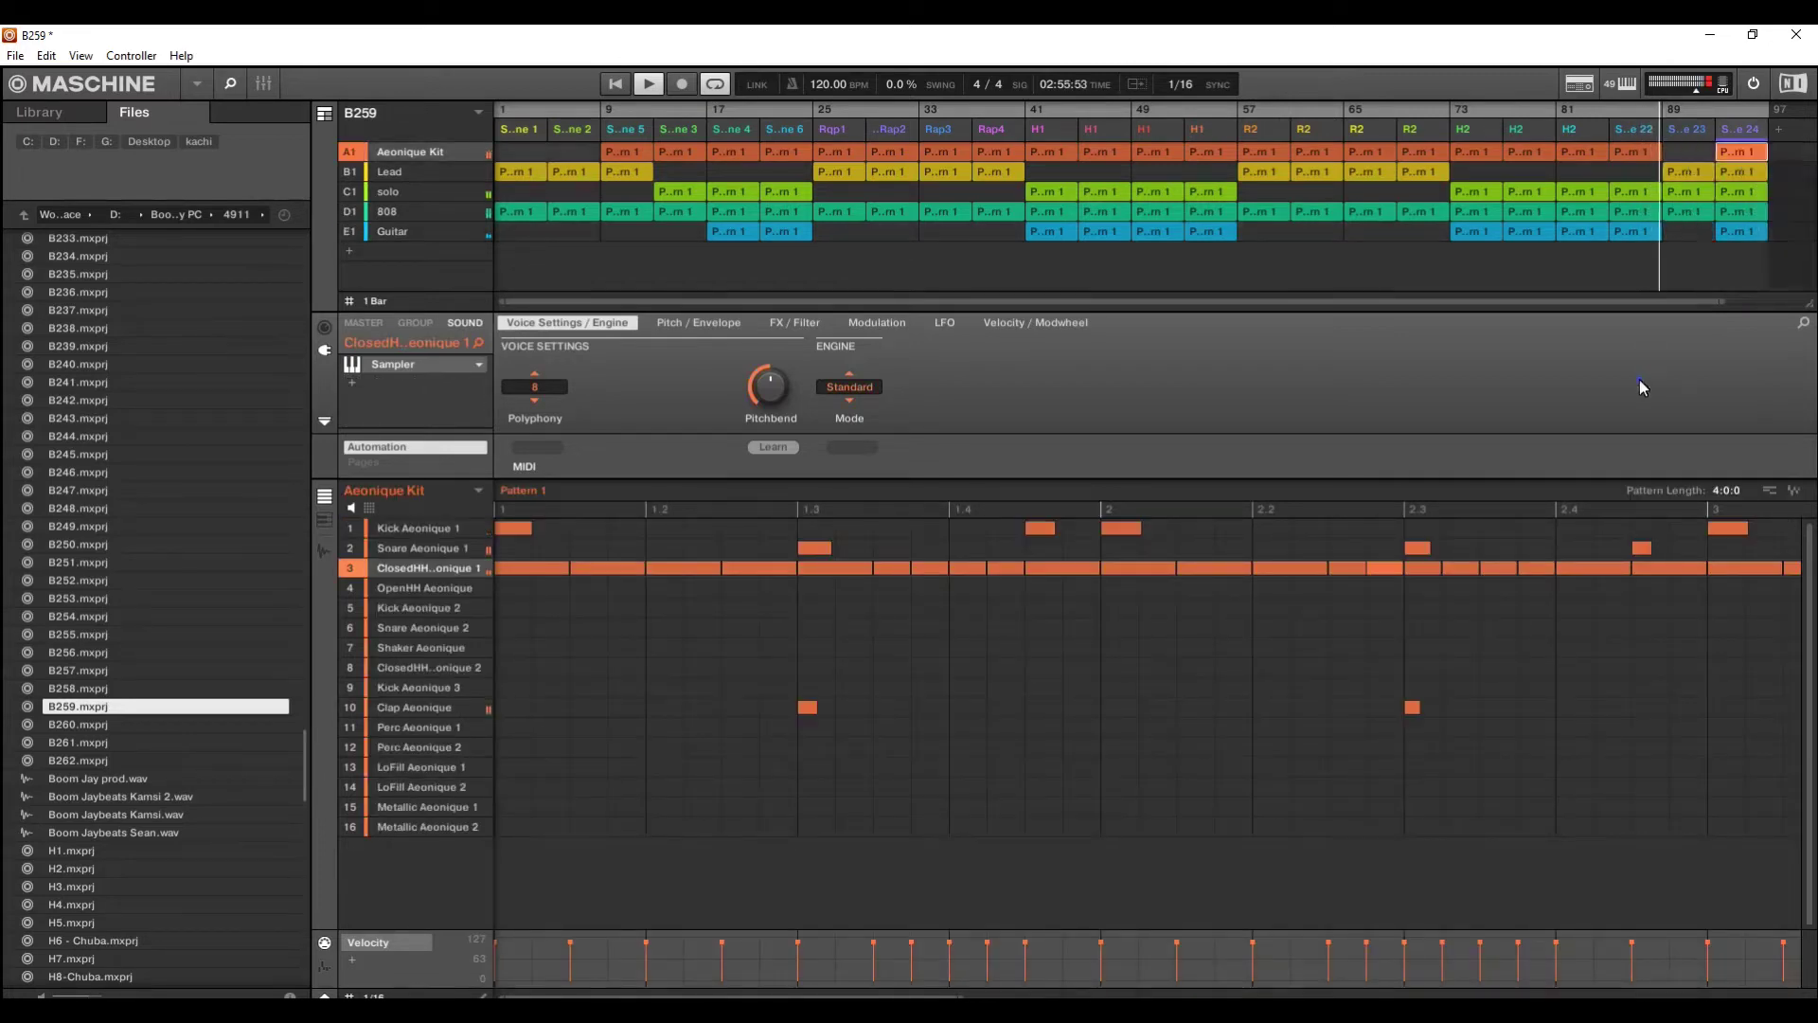
{"action": "right_click", "coordinate": [1730, 150]}
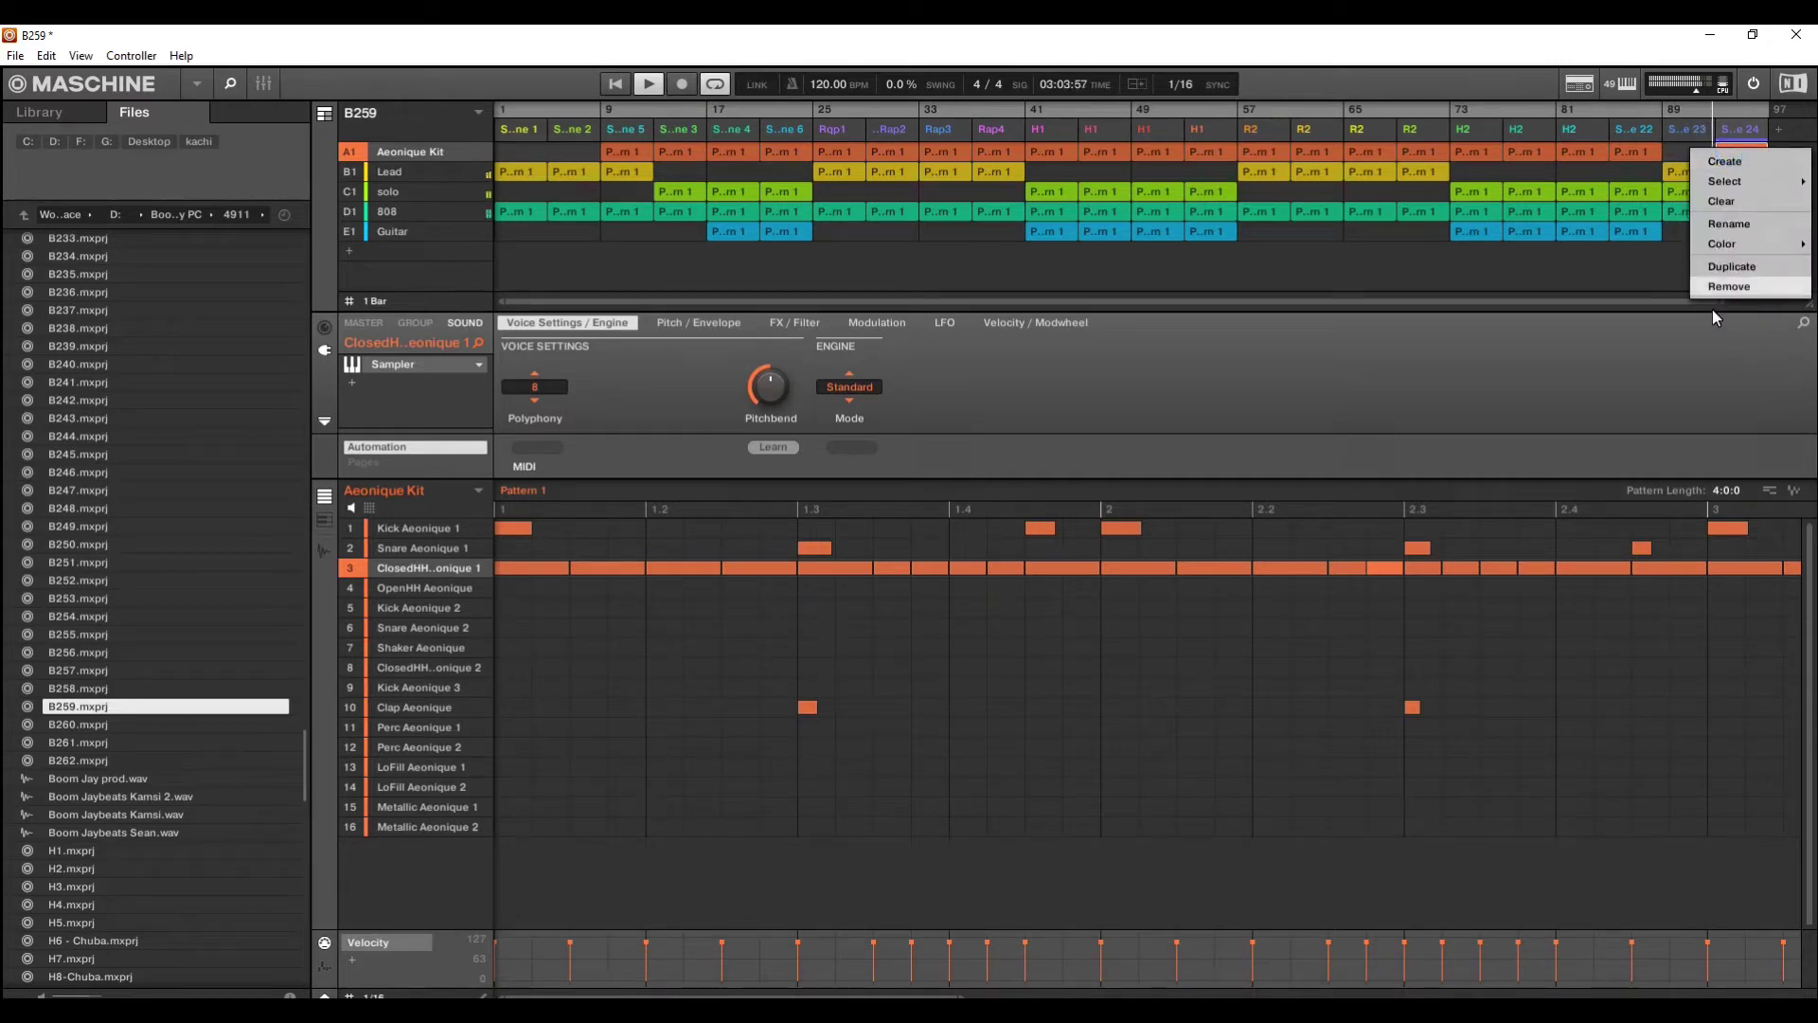
{"action": "left_click", "coordinate": [1588, 383]}
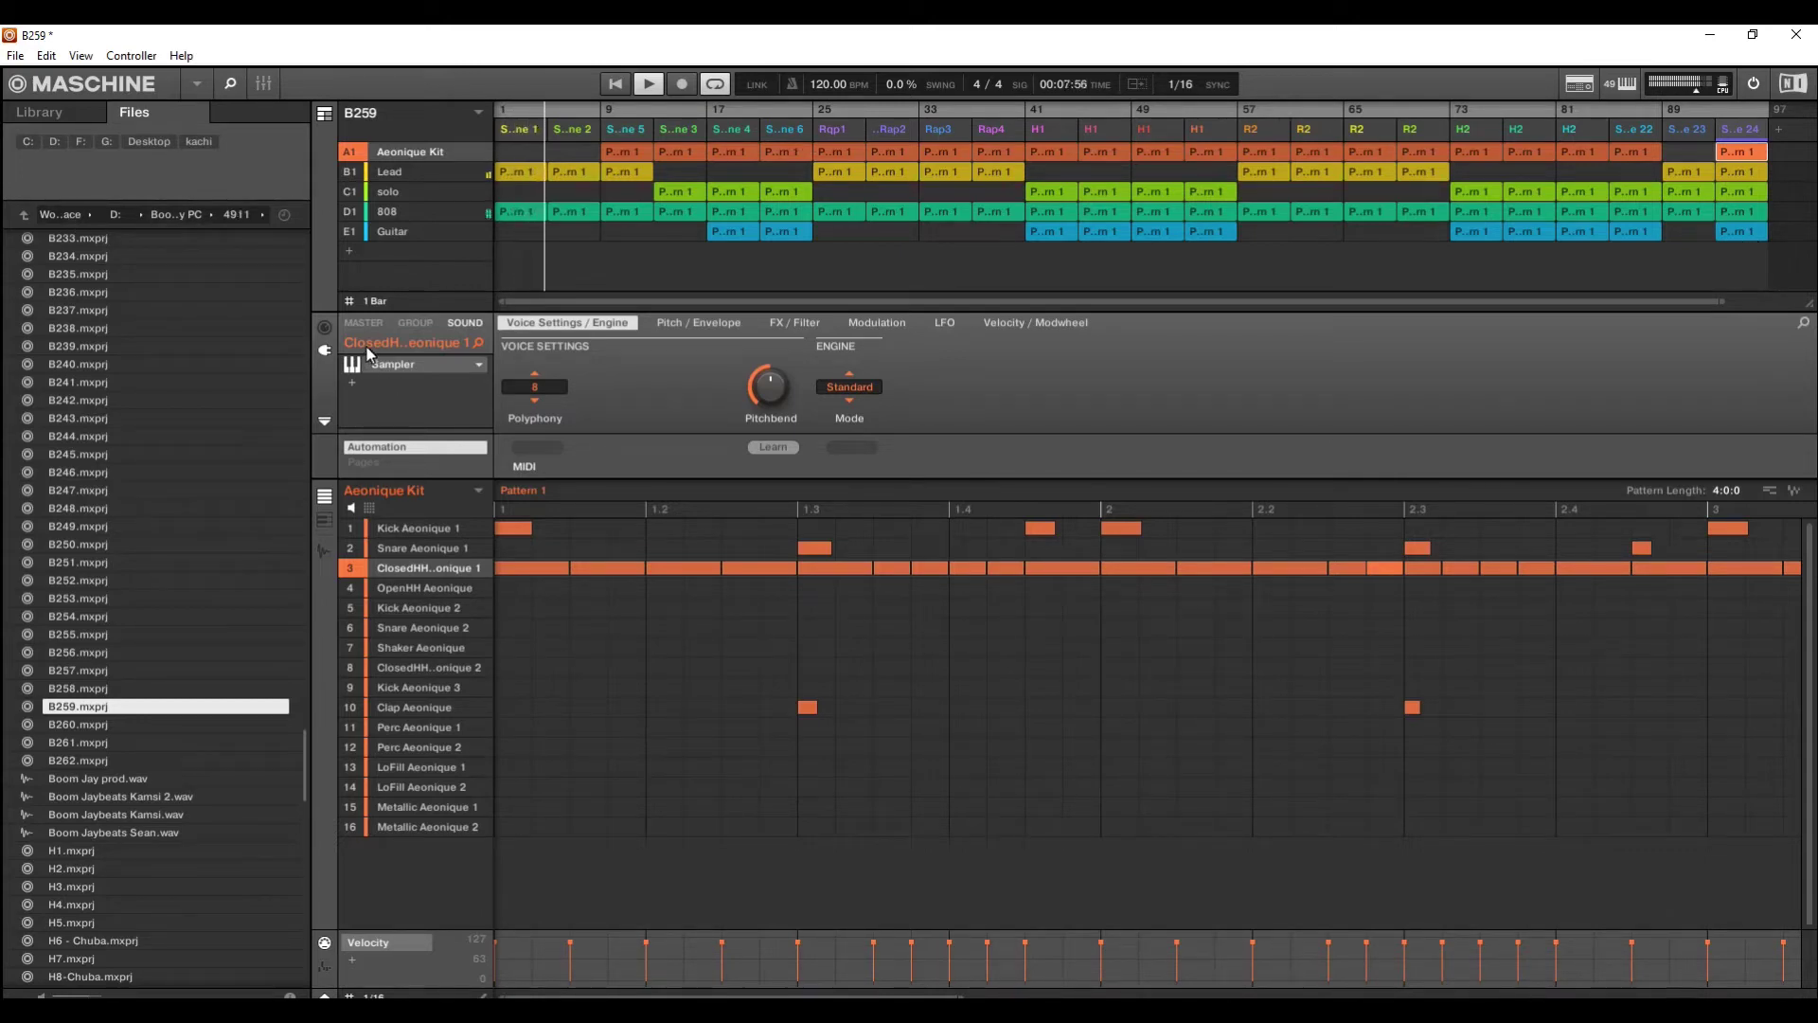
Compare the Aeonique Kit's group-level and sound-level plug-ins, ending on the group level
{"action": "left_click", "coordinate": [416, 323]}
{"action": "left_click", "coordinate": [465, 323]}
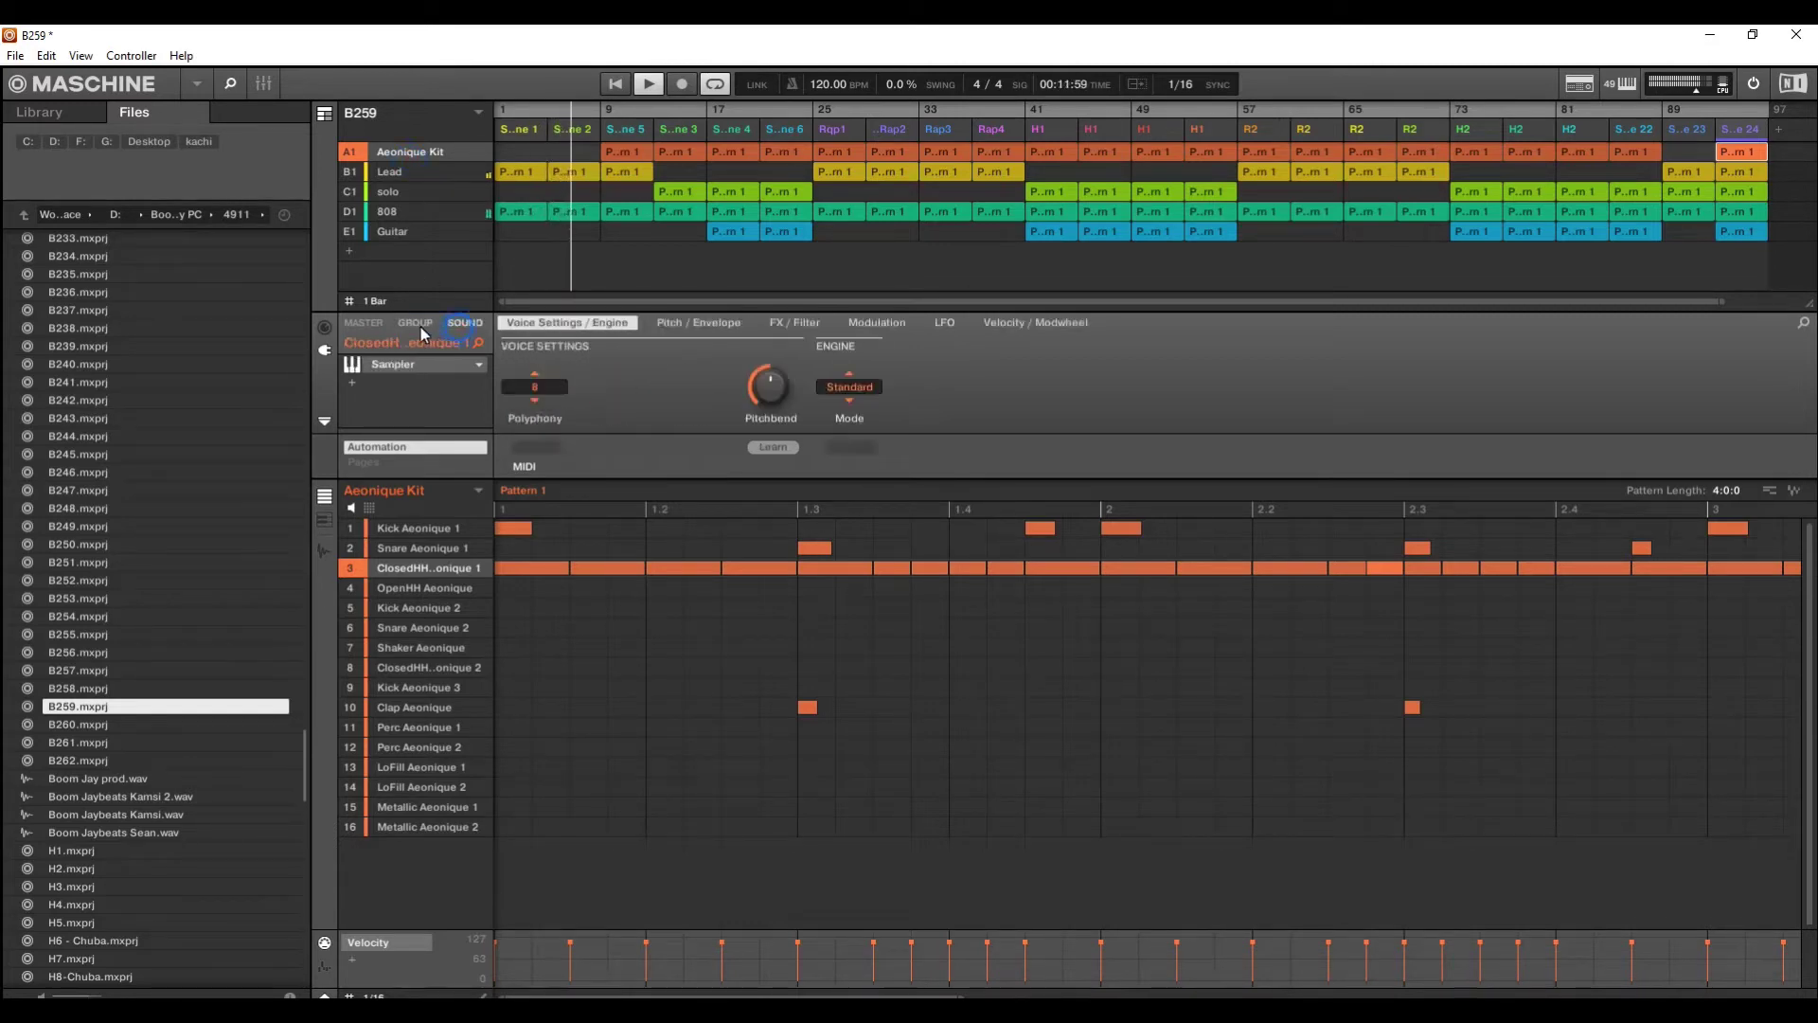
{"action": "left_click", "coordinate": [416, 323]}
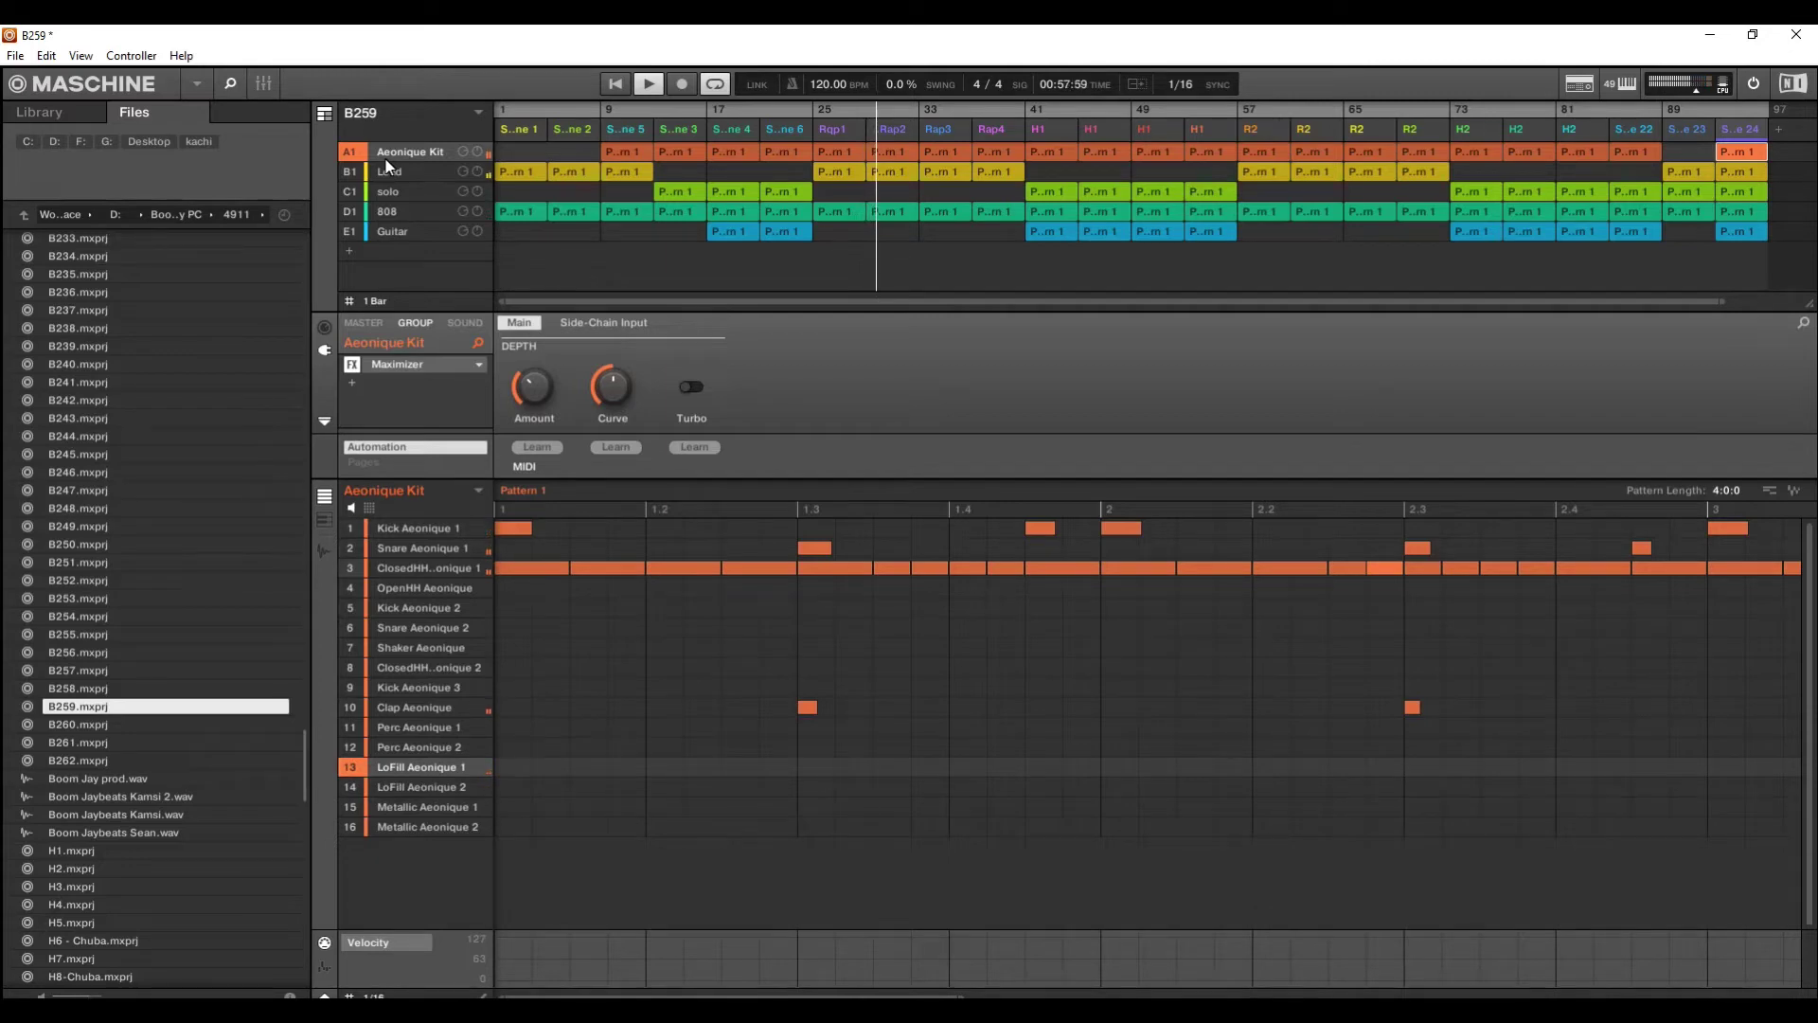
Add an EQ effect to the master channel of the project
{"action": "left_click", "coordinate": [361, 323]}
{"action": "left_click", "coordinate": [351, 366]}
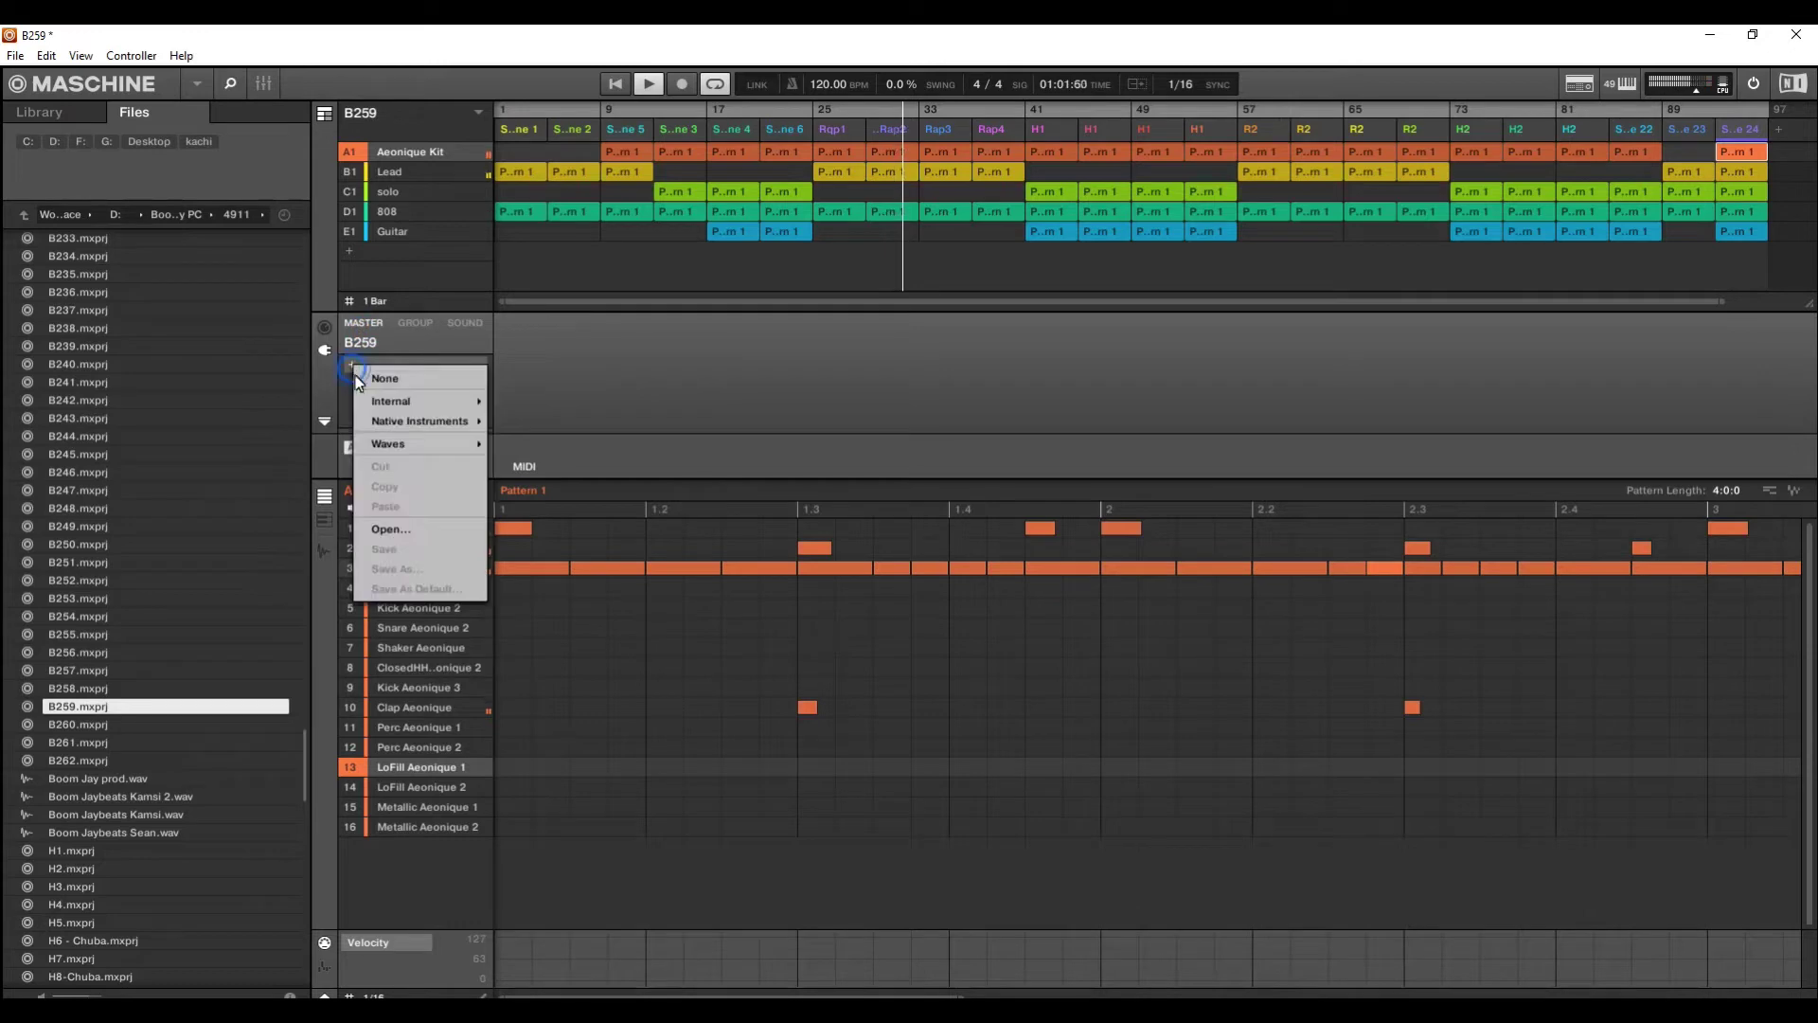
{"action": "mouse_move", "coordinate": [411, 406]}
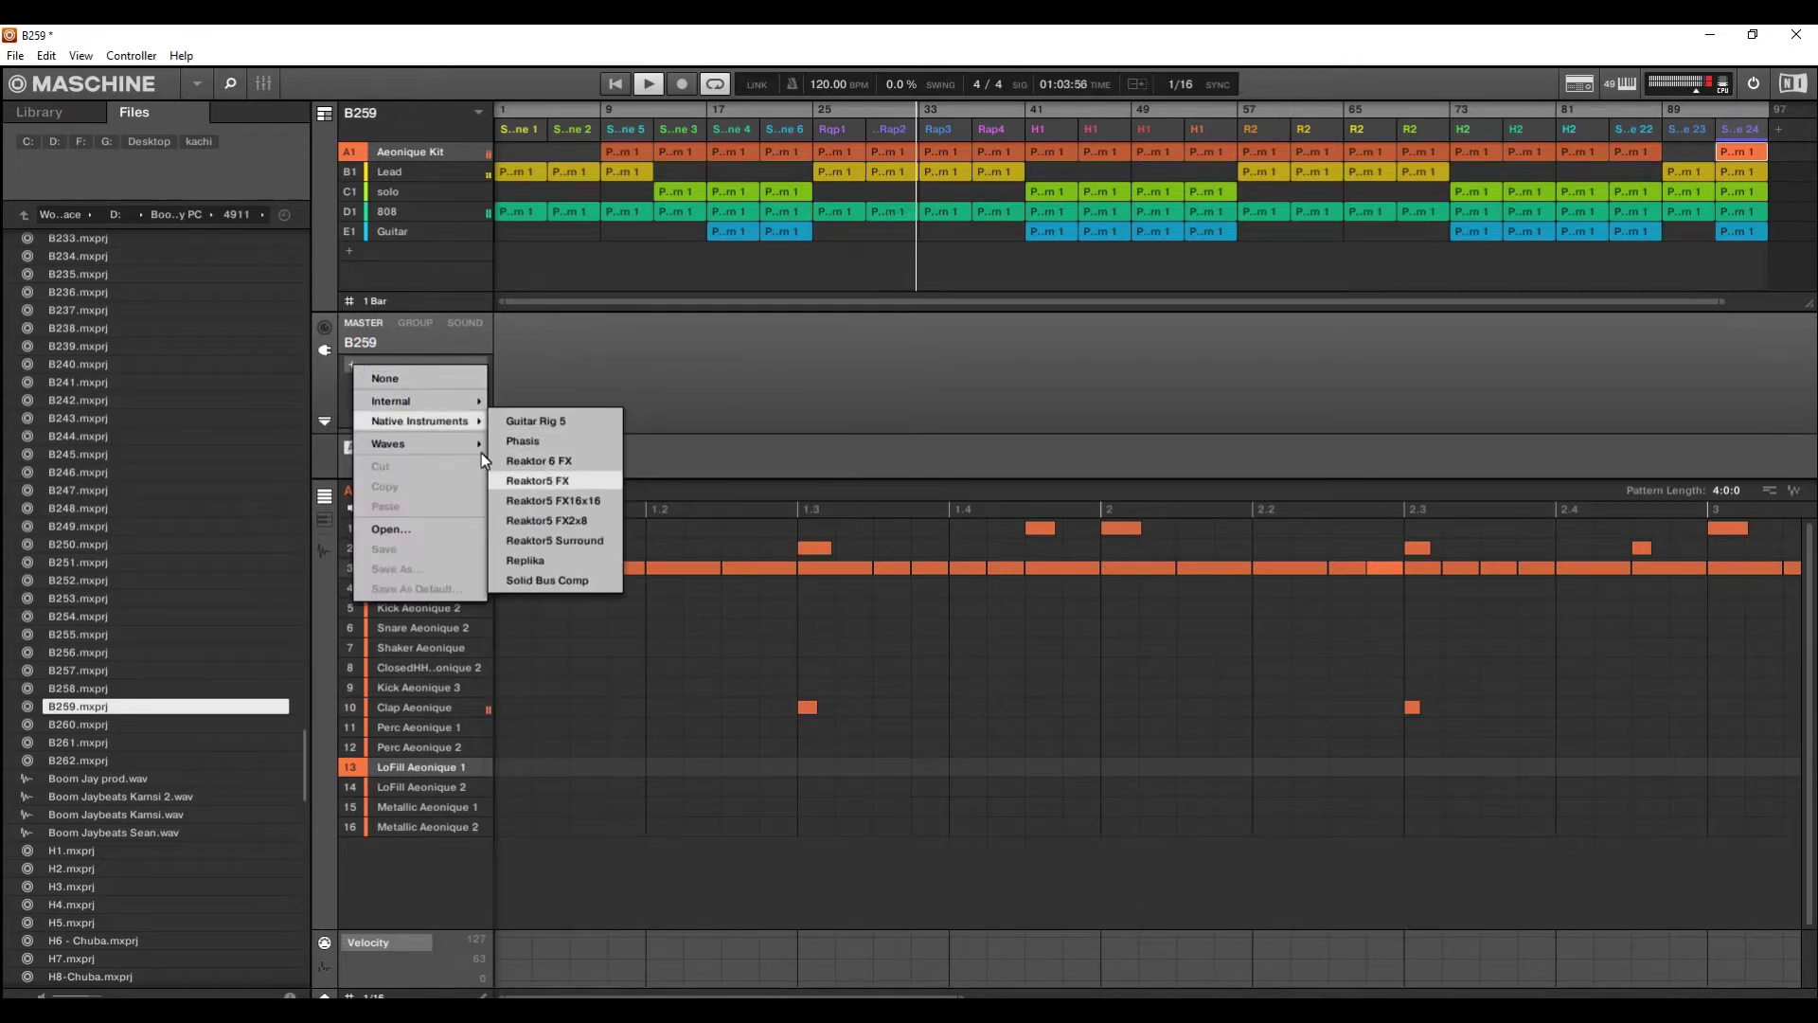
{"action": "left_click", "coordinate": [524, 503]}
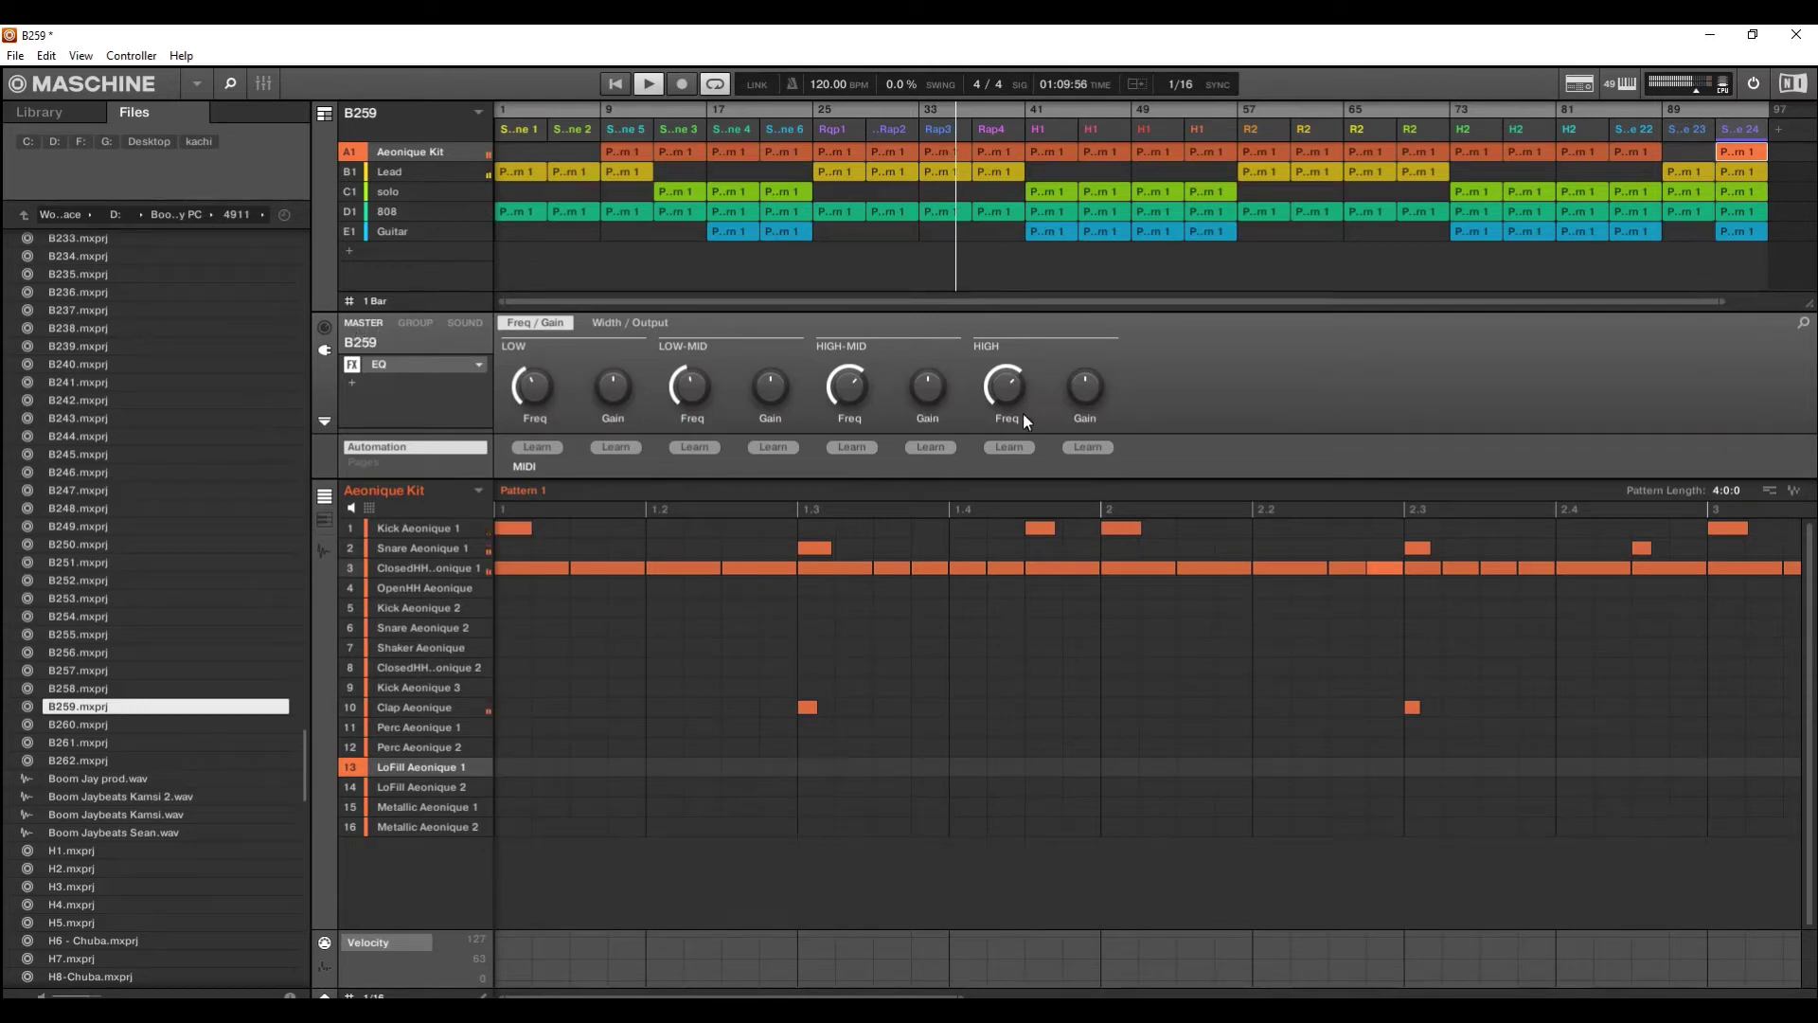
Slightly raise the master EQ's Low, High-Mid and High gains and fine-tune its Low-Mid gain
{"action": "mouse_move", "coordinate": [1080, 392]}
{"action": "mouse_move", "coordinate": [926, 382]}
{"action": "mouse_move", "coordinate": [767, 391]}
{"action": "scroll", "coordinate": [767, 391], "scroll_direction": "up", "scroll_amount": 2}
{"action": "scroll", "coordinate": [767, 391], "scroll_direction": "down", "scroll_amount": 2}
{"action": "scroll", "coordinate": [614, 386], "scroll_direction": "up", "scroll_amount": 1}
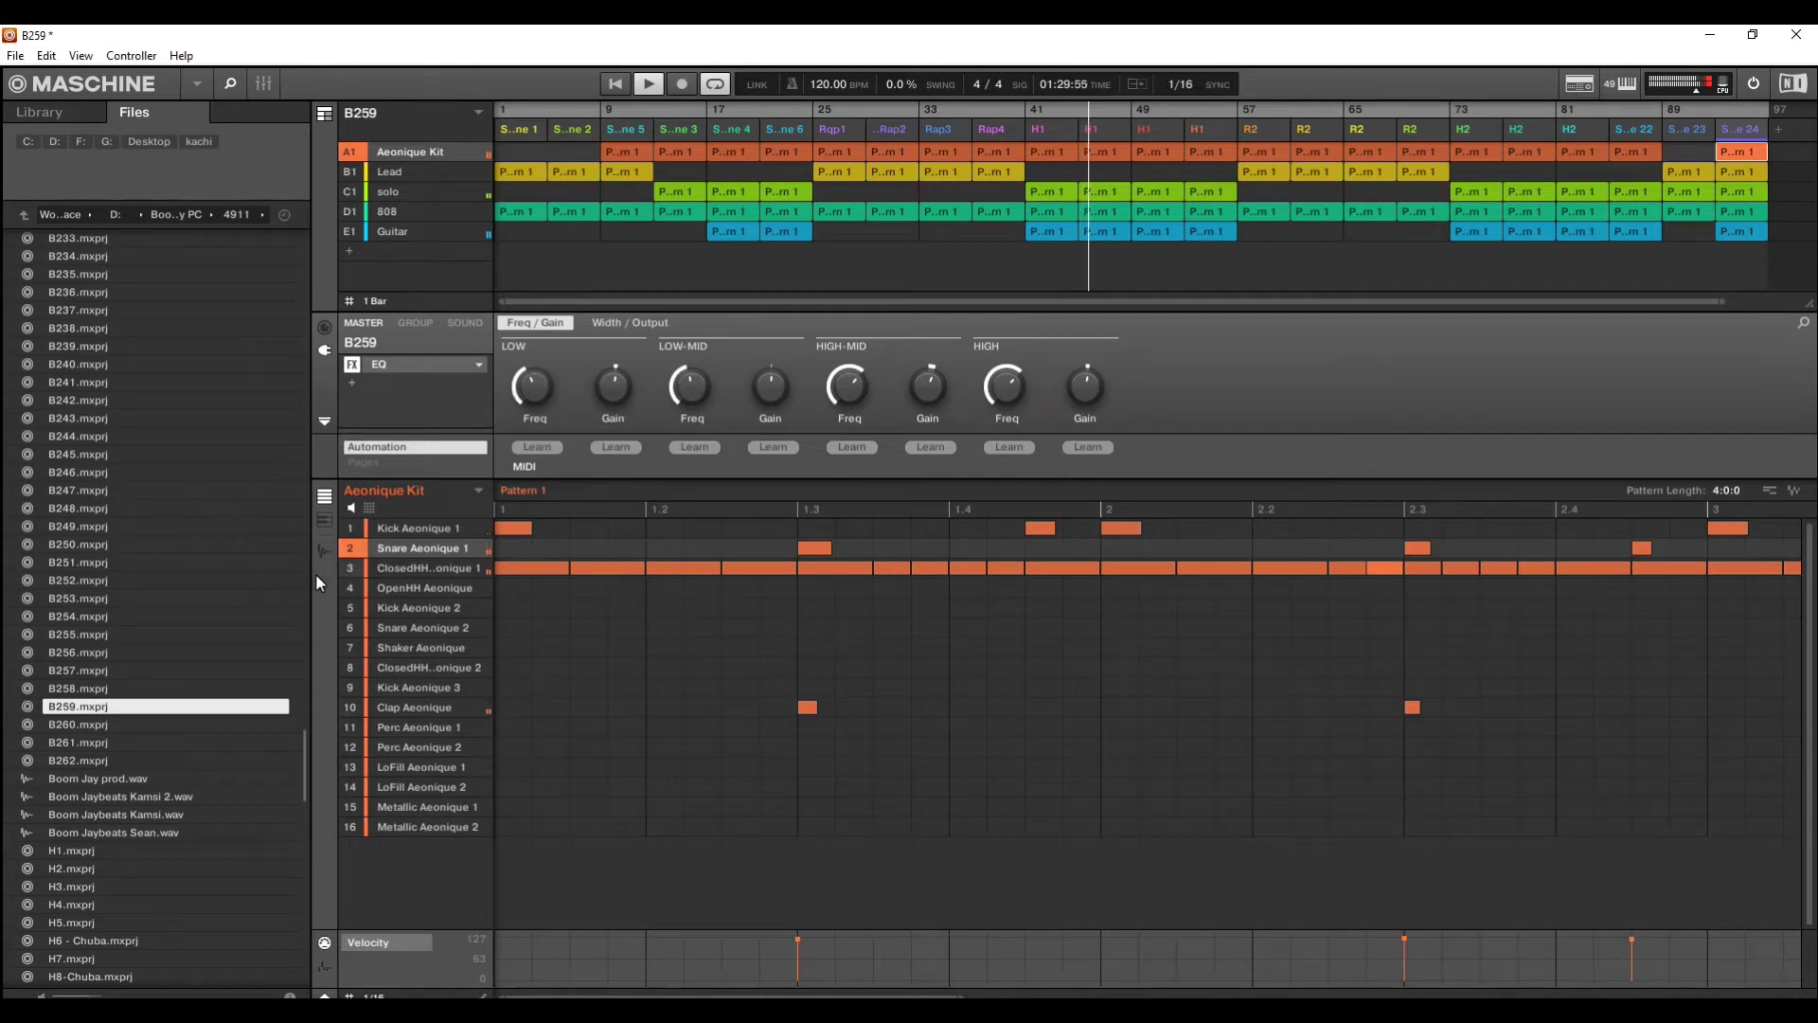
Try the sampler's LP2 filter on the Snare Aeonique 1 sound, then set the filter back to Off
{"action": "mouse_move", "coordinate": [419, 576]}
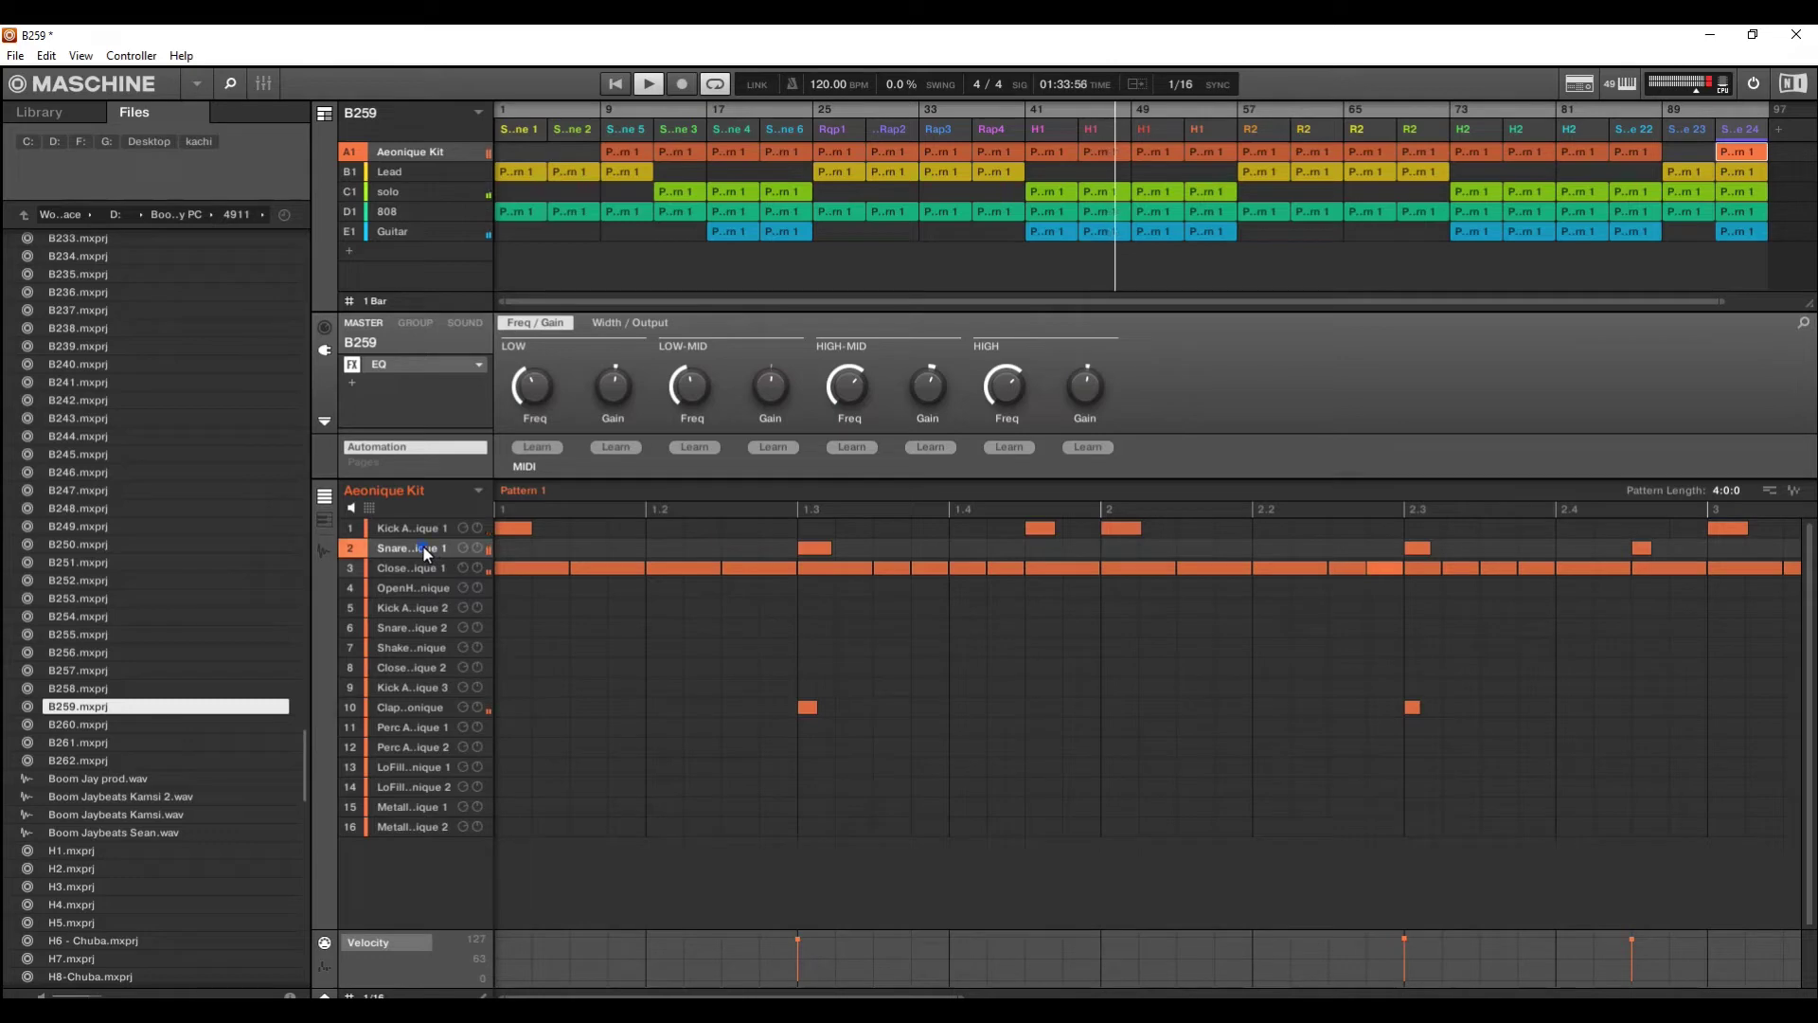
{"action": "left_click", "coordinate": [422, 544]}
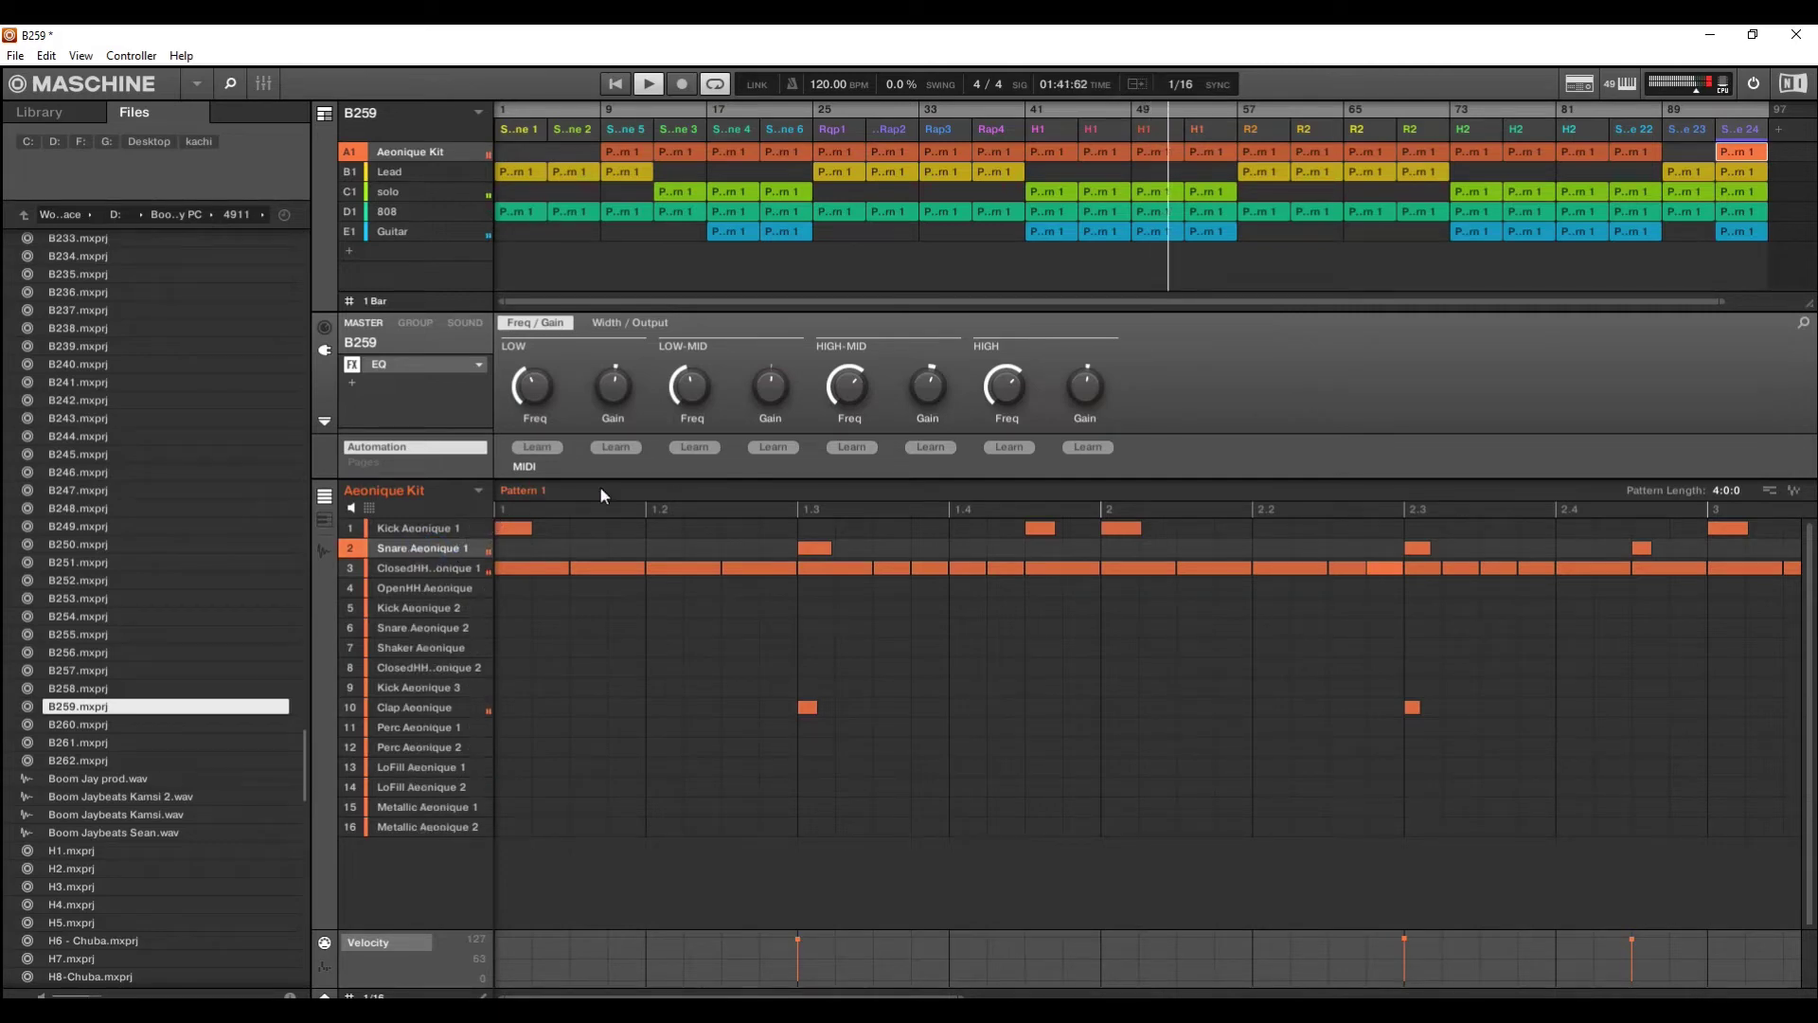
{"action": "left_click", "coordinate": [417, 323]}
{"action": "left_click", "coordinate": [465, 323]}
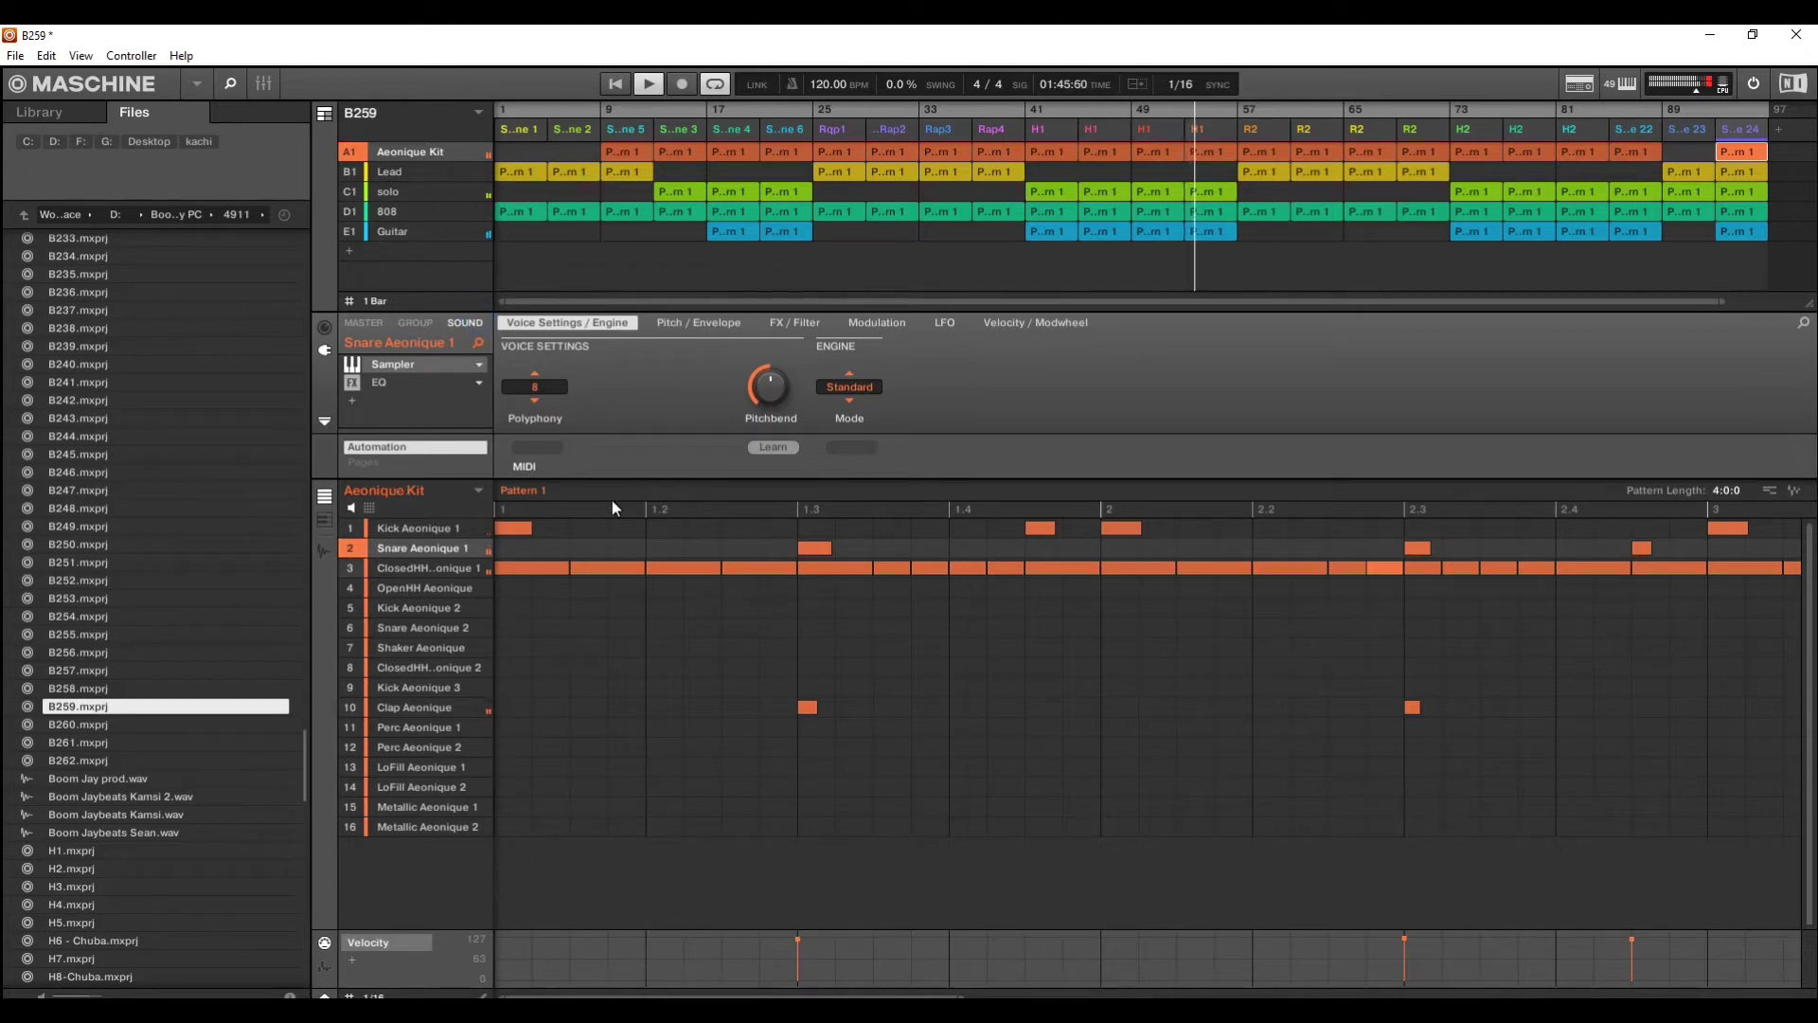
{"action": "left_click", "coordinate": [806, 322]}
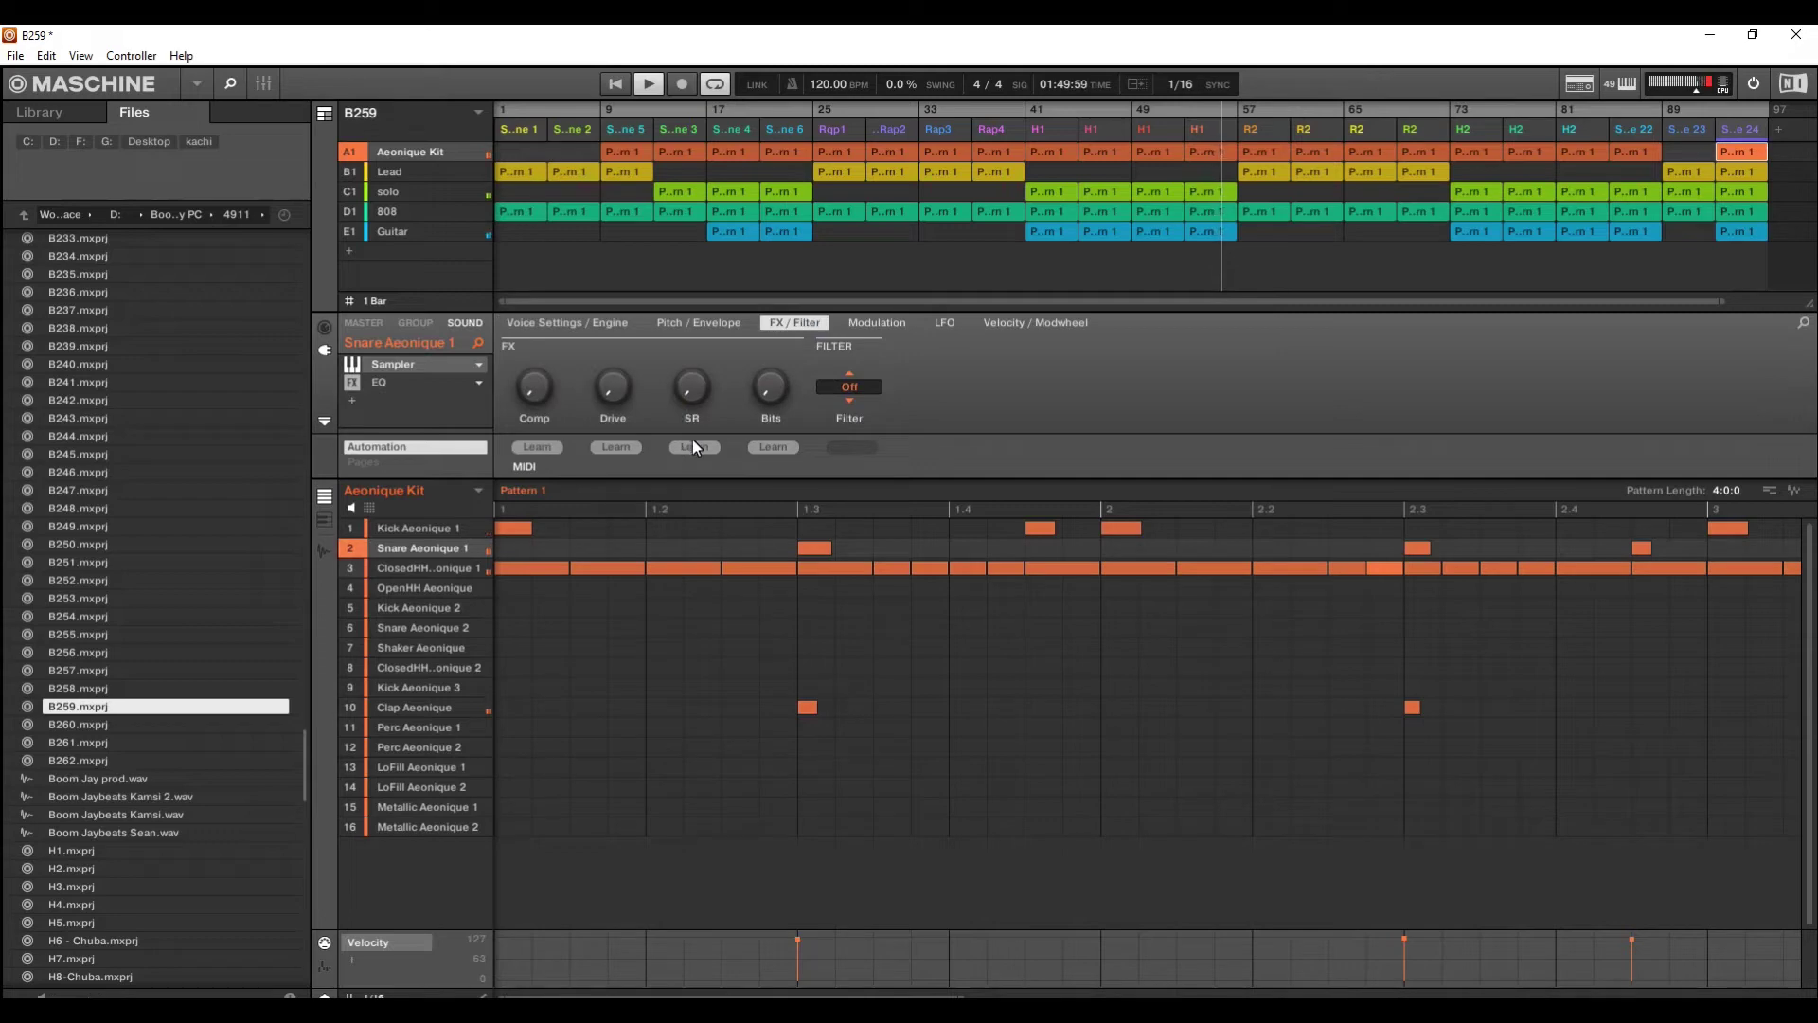
{"action": "left_click", "coordinate": [850, 401]}
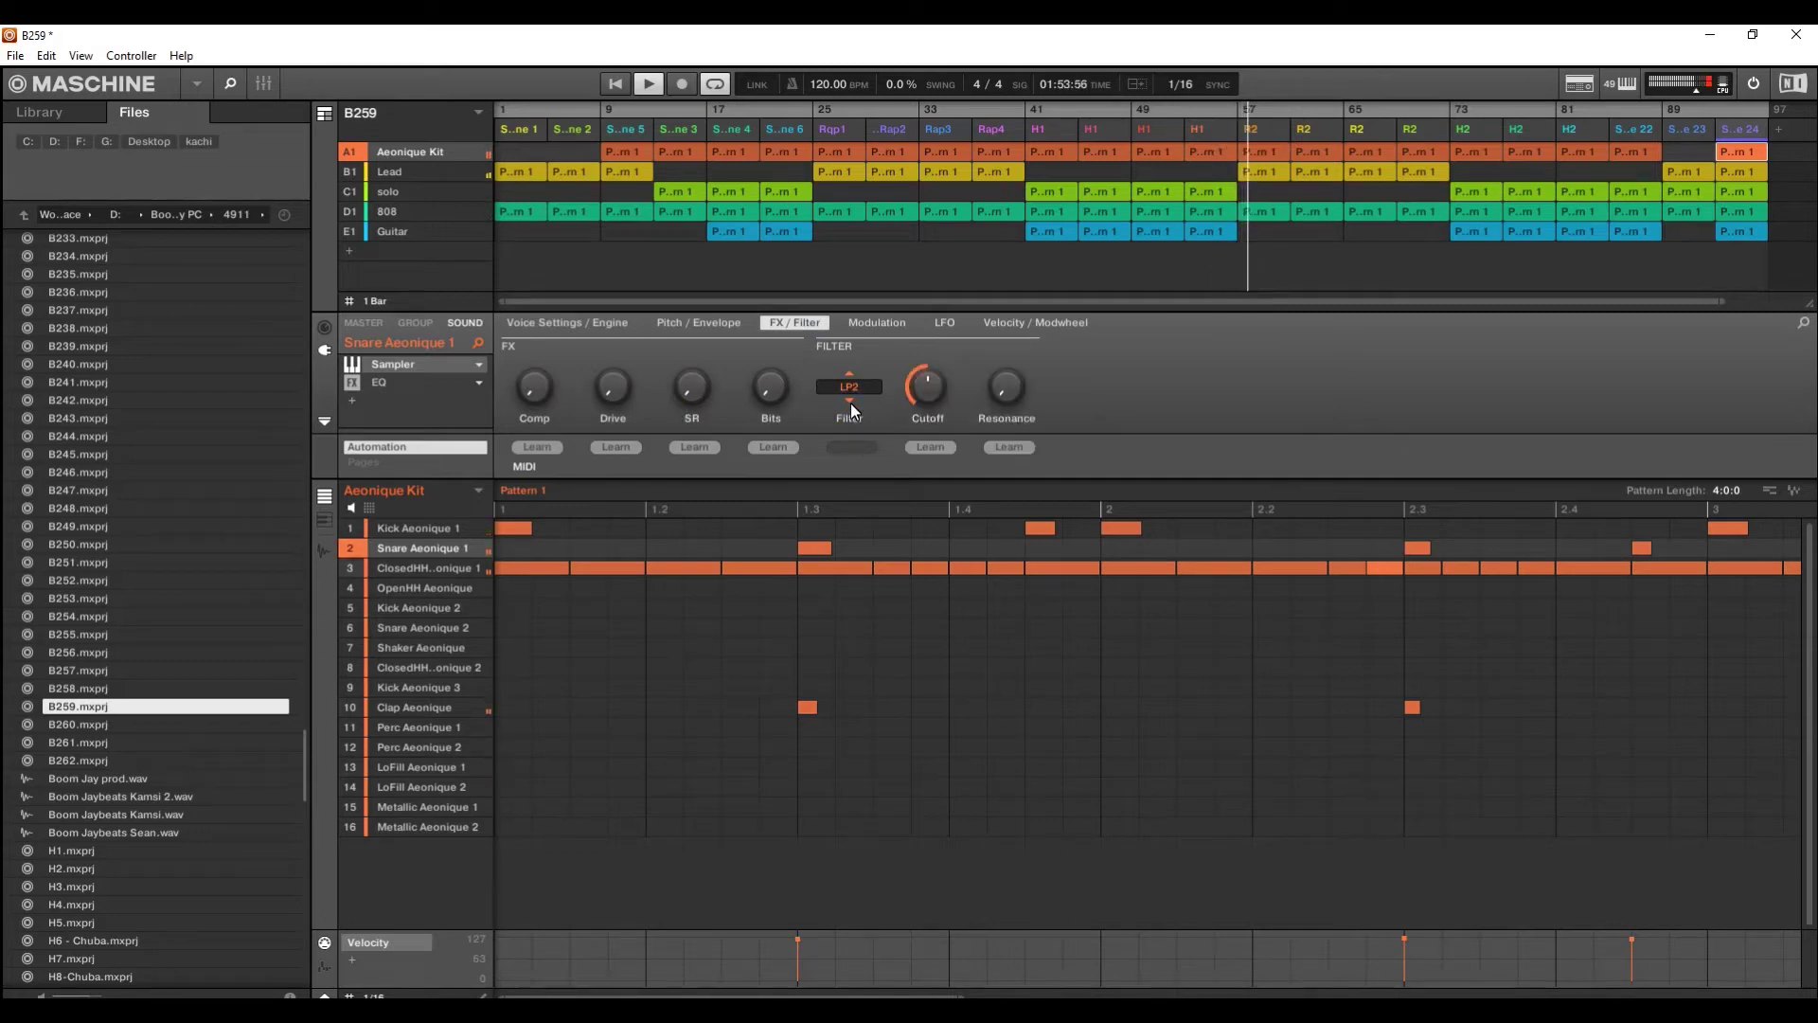
{"action": "left_click", "coordinate": [850, 371]}
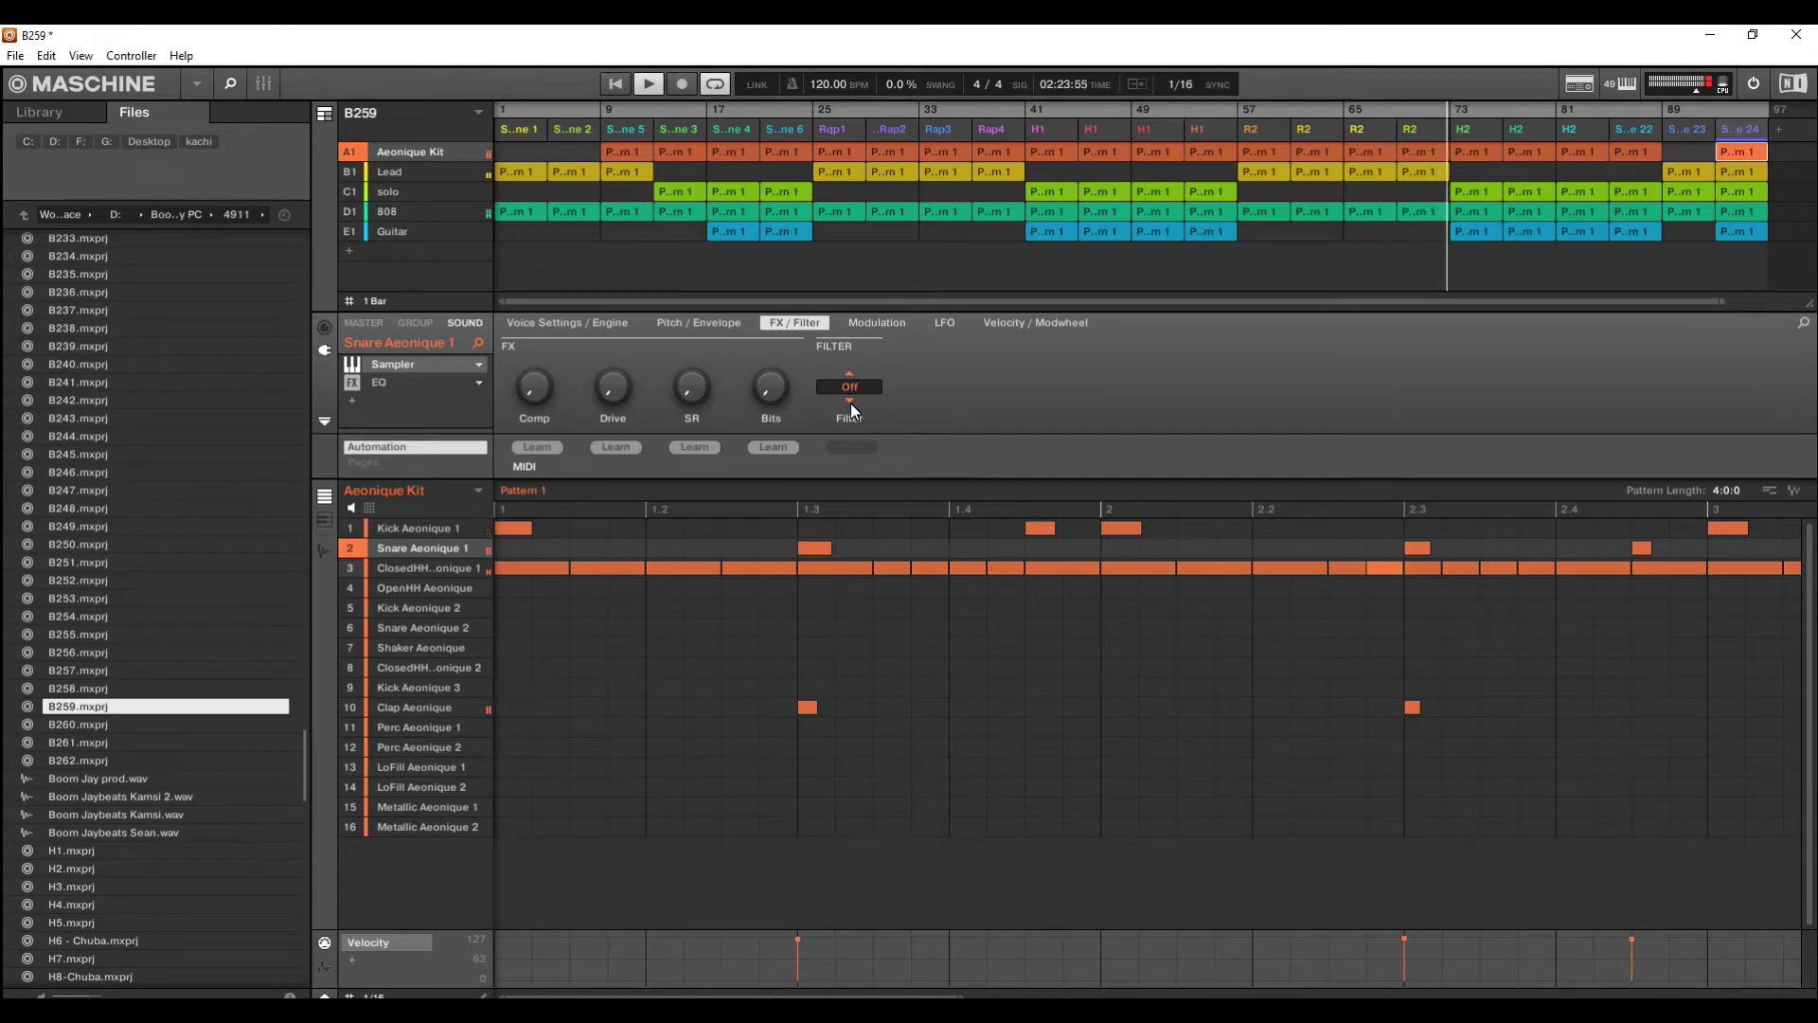
Show the snare's EQ, stop playback, reselect Focusrite USB ASIO as the audio device and restart the song
{"action": "left_click", "coordinate": [380, 380]}
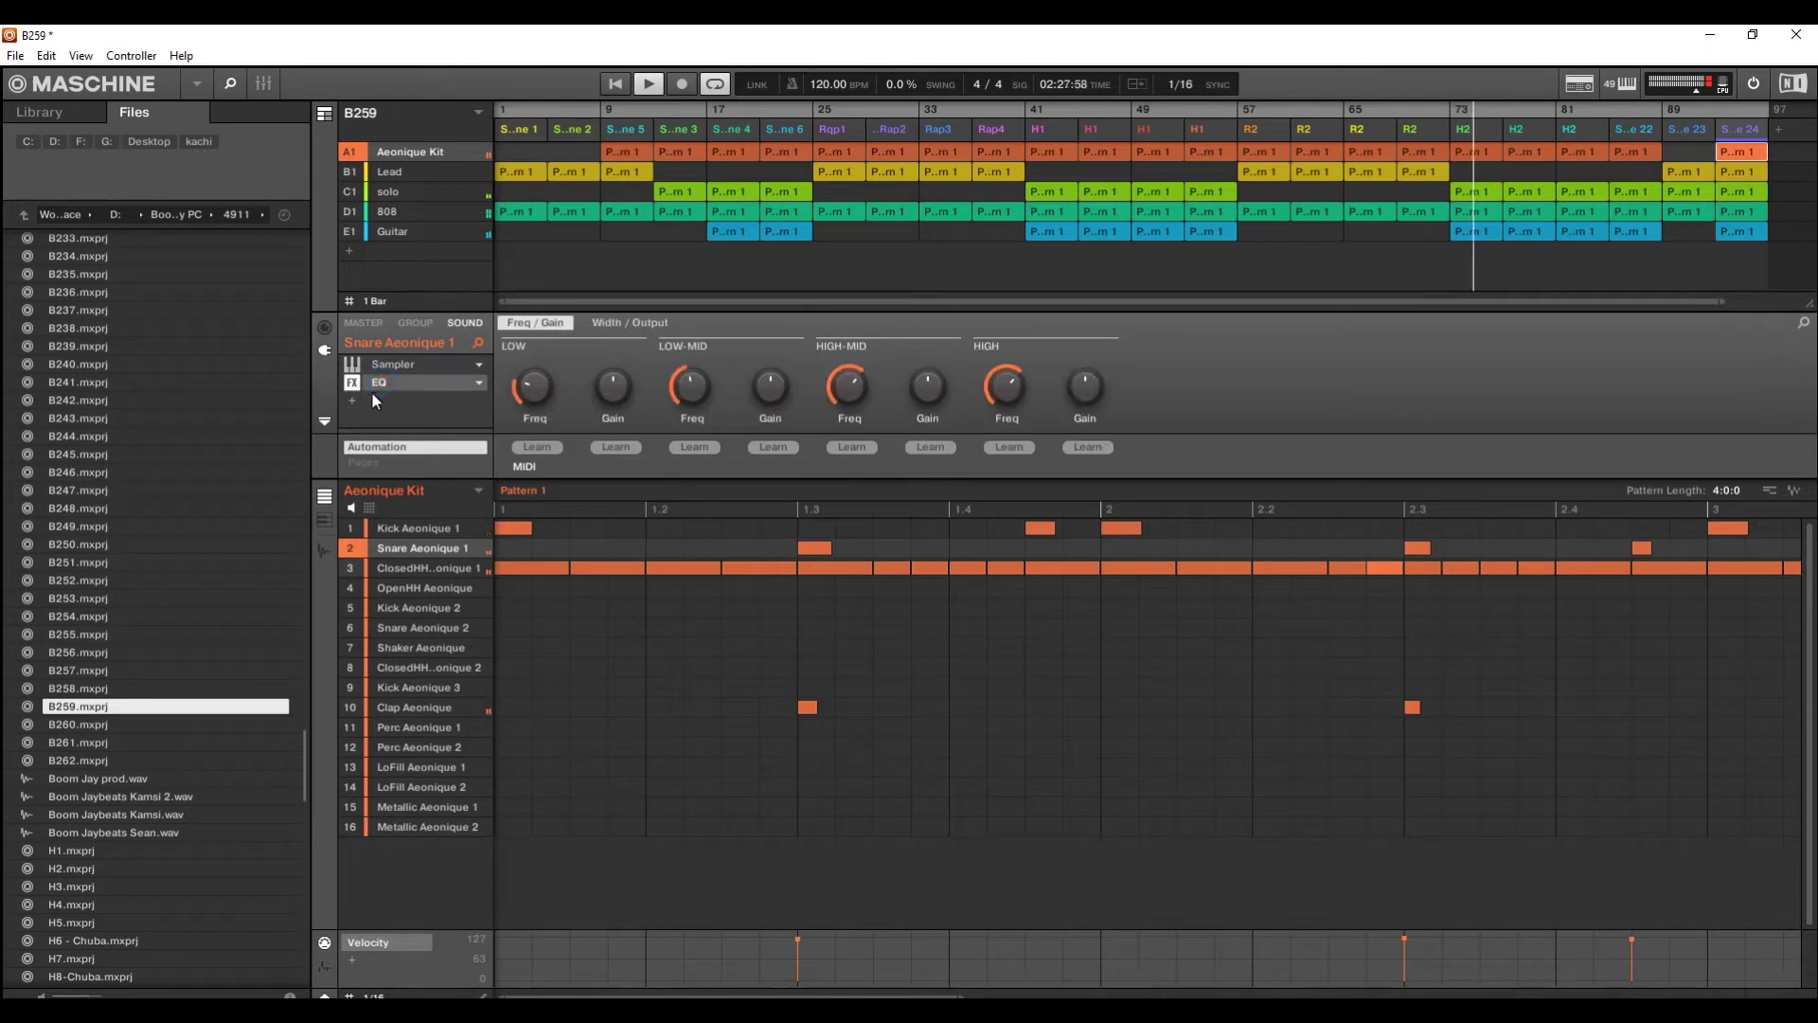
{"action": "left_click", "coordinate": [652, 88]}
{"action": "left_click", "coordinate": [15, 55]}
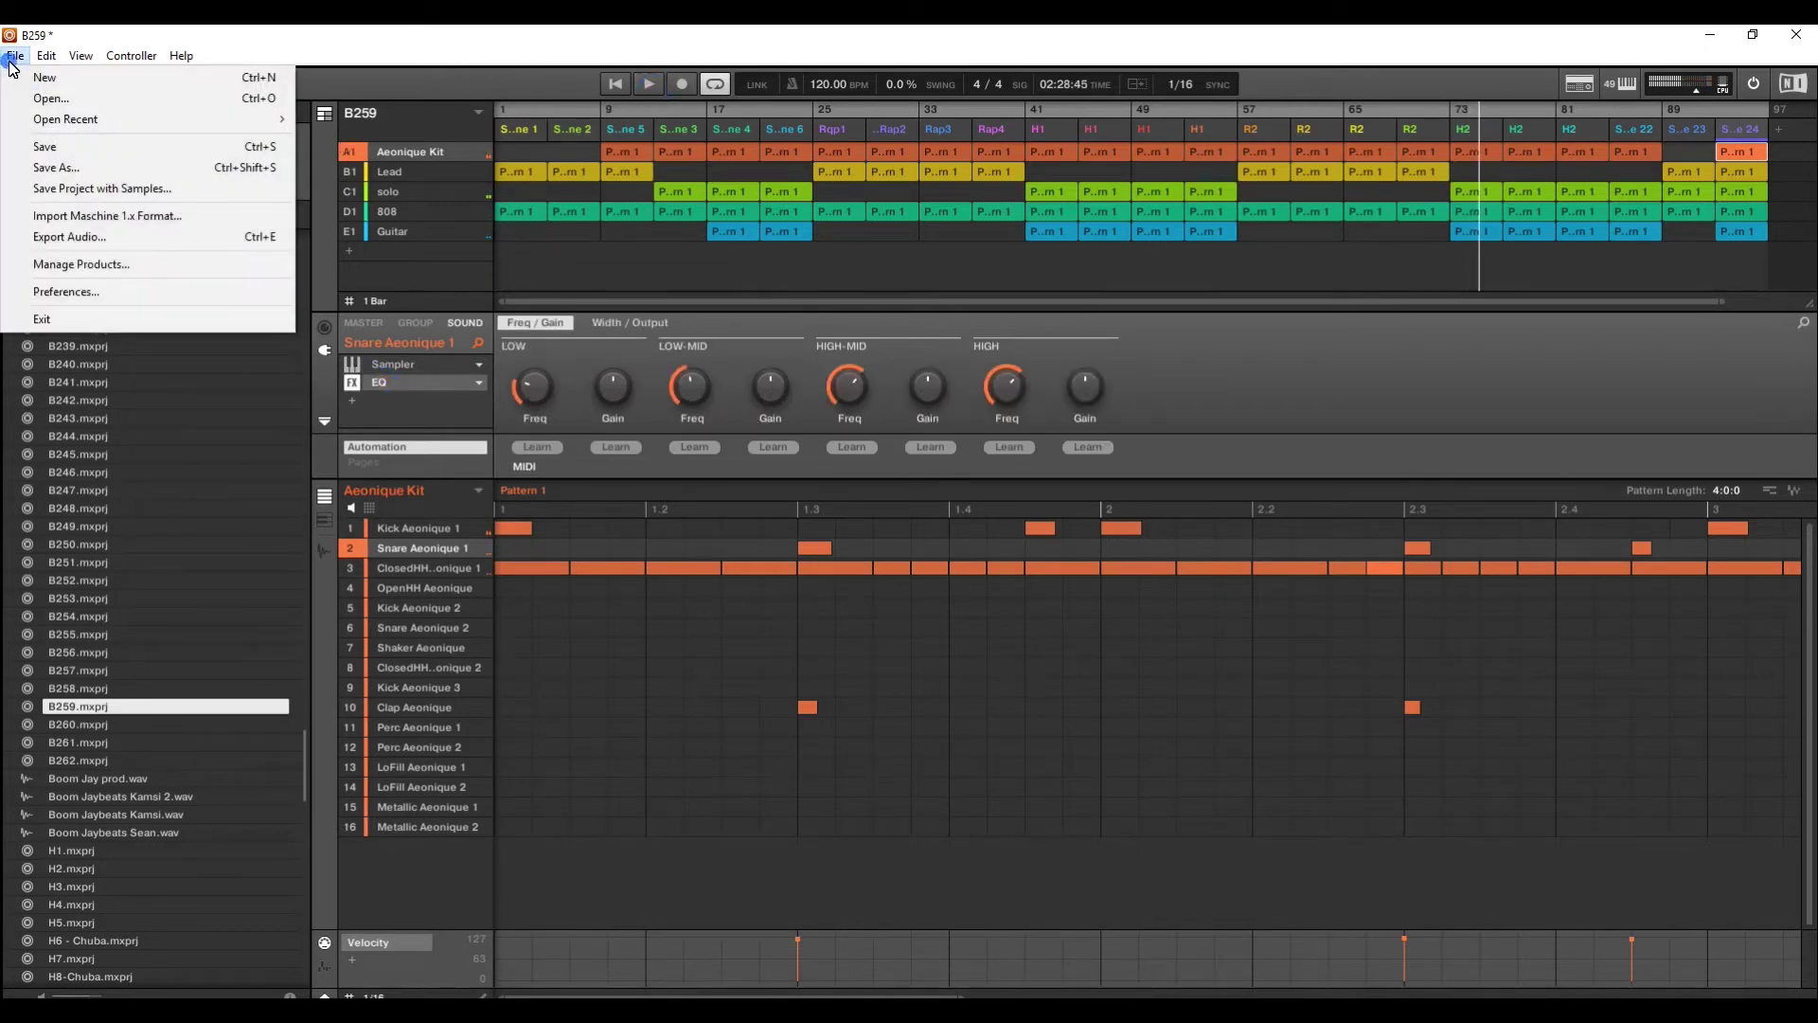
{"action": "left_click", "coordinate": [66, 296]}
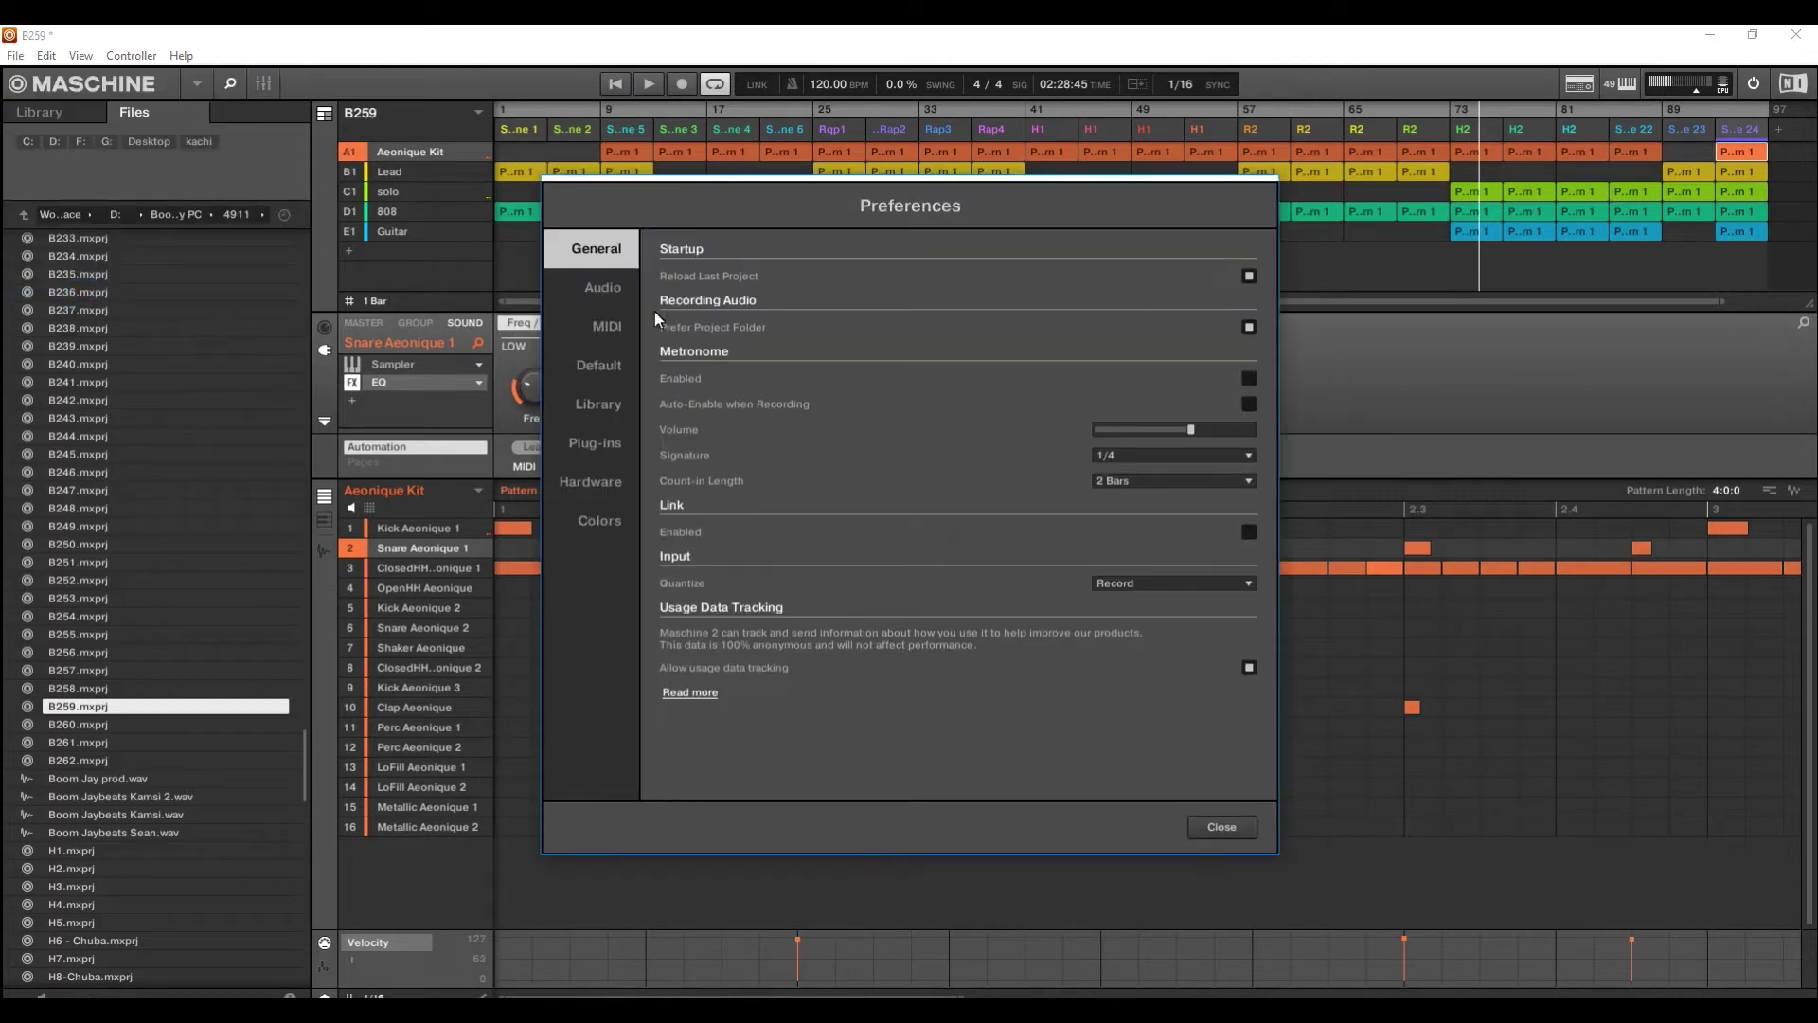
{"action": "left_click", "coordinate": [617, 294]}
{"action": "left_click", "coordinate": [1142, 303]}
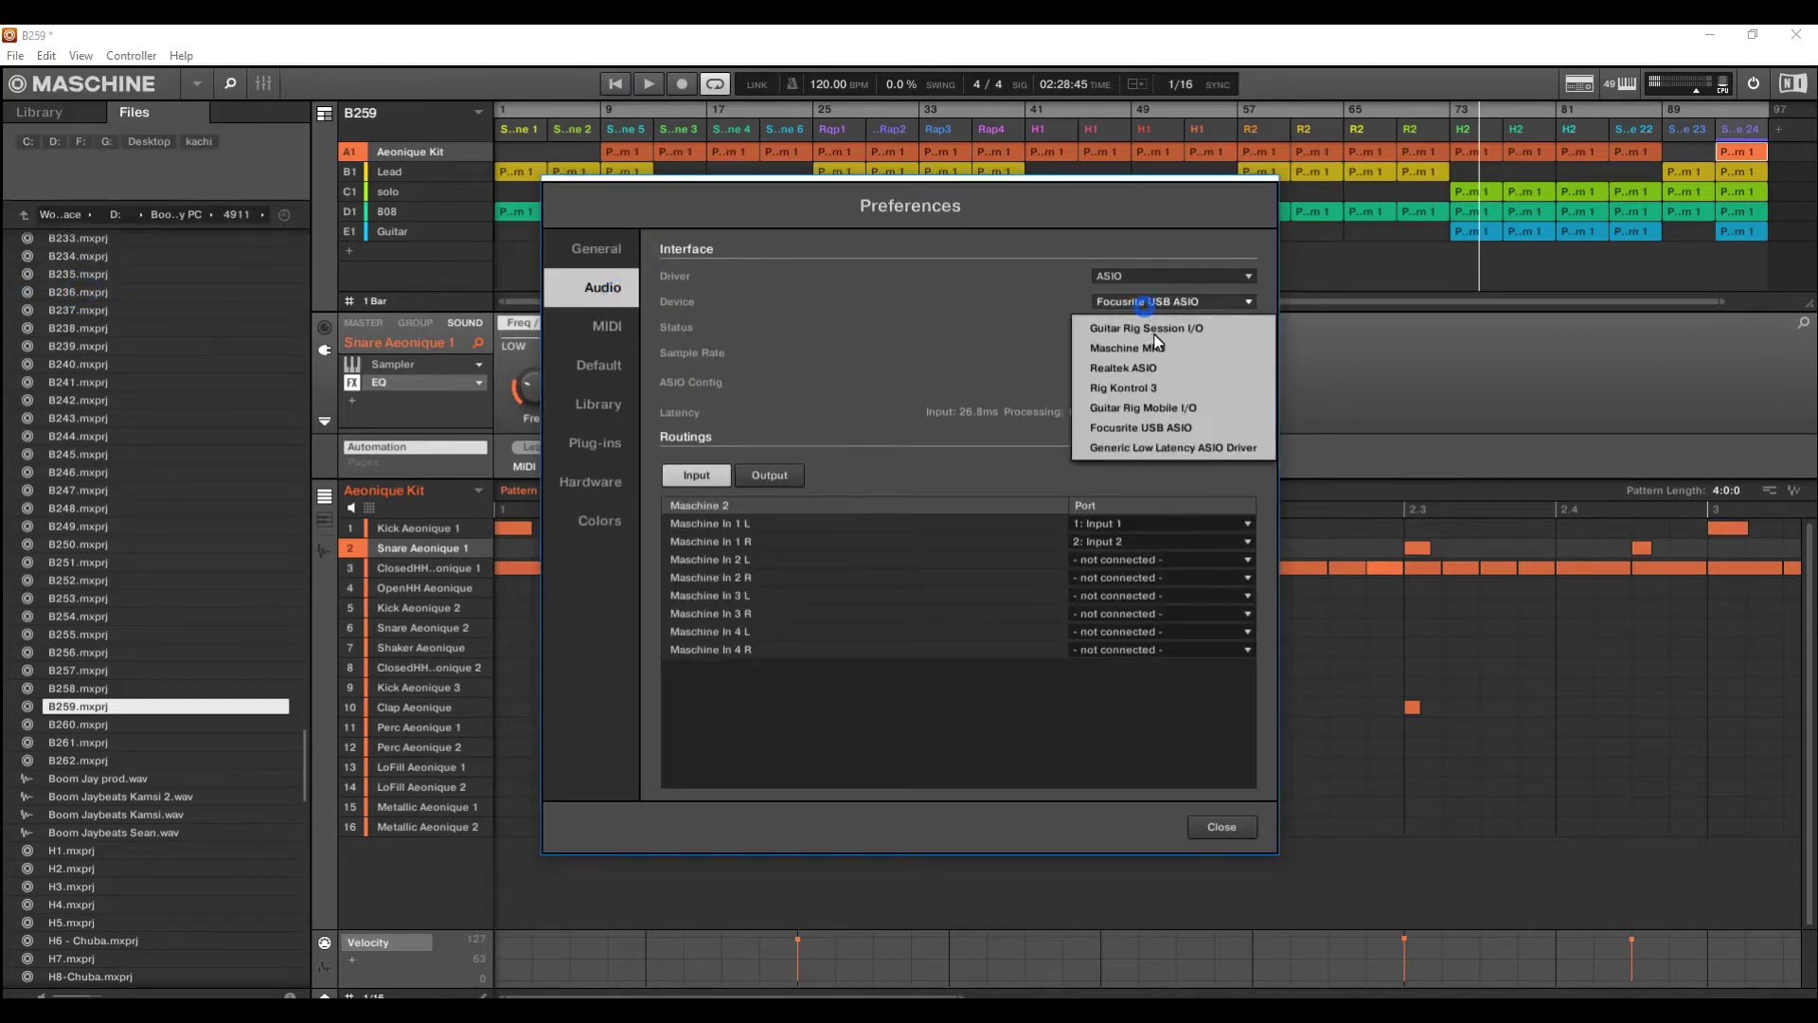
{"action": "left_click", "coordinate": [1155, 429]}
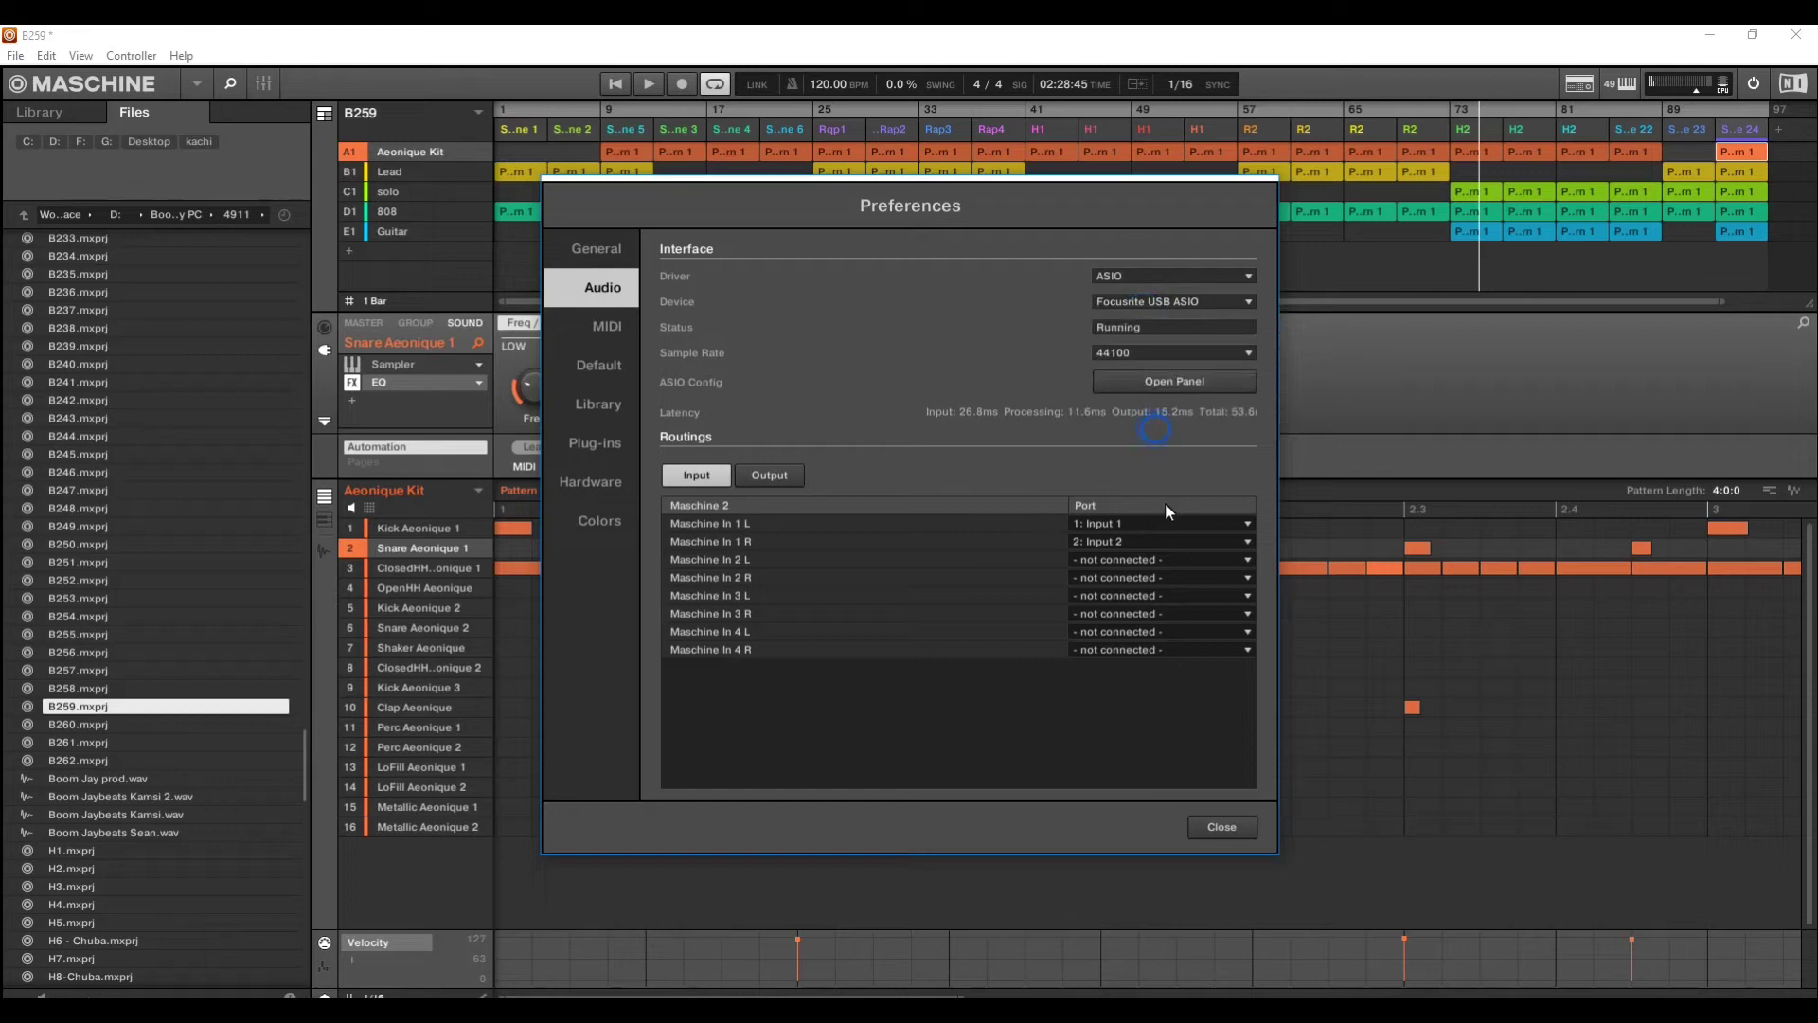
{"action": "left_click", "coordinate": [1223, 826]}
{"action": "left_click", "coordinate": [616, 87]}
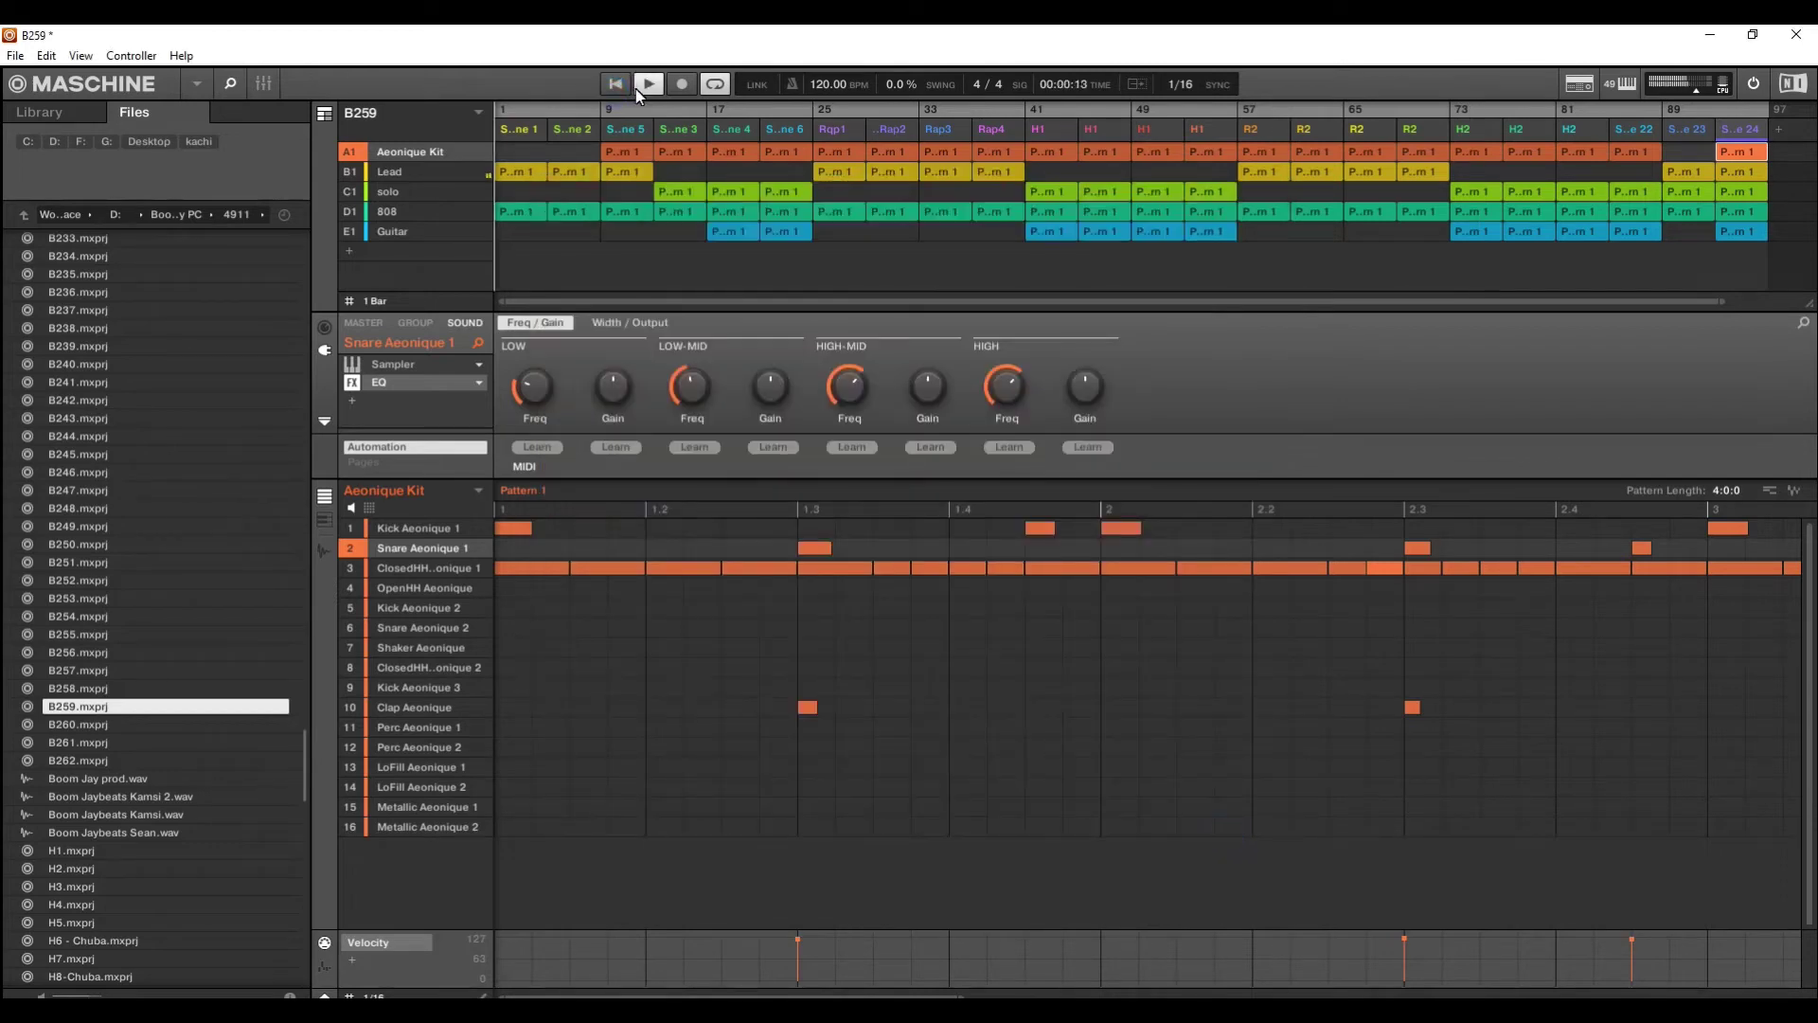
{"action": "left_click", "coordinate": [637, 87]}
Choose Focusrite USB ASIO once more as the device in the audio preferences
{"action": "left_click", "coordinate": [15, 54]}
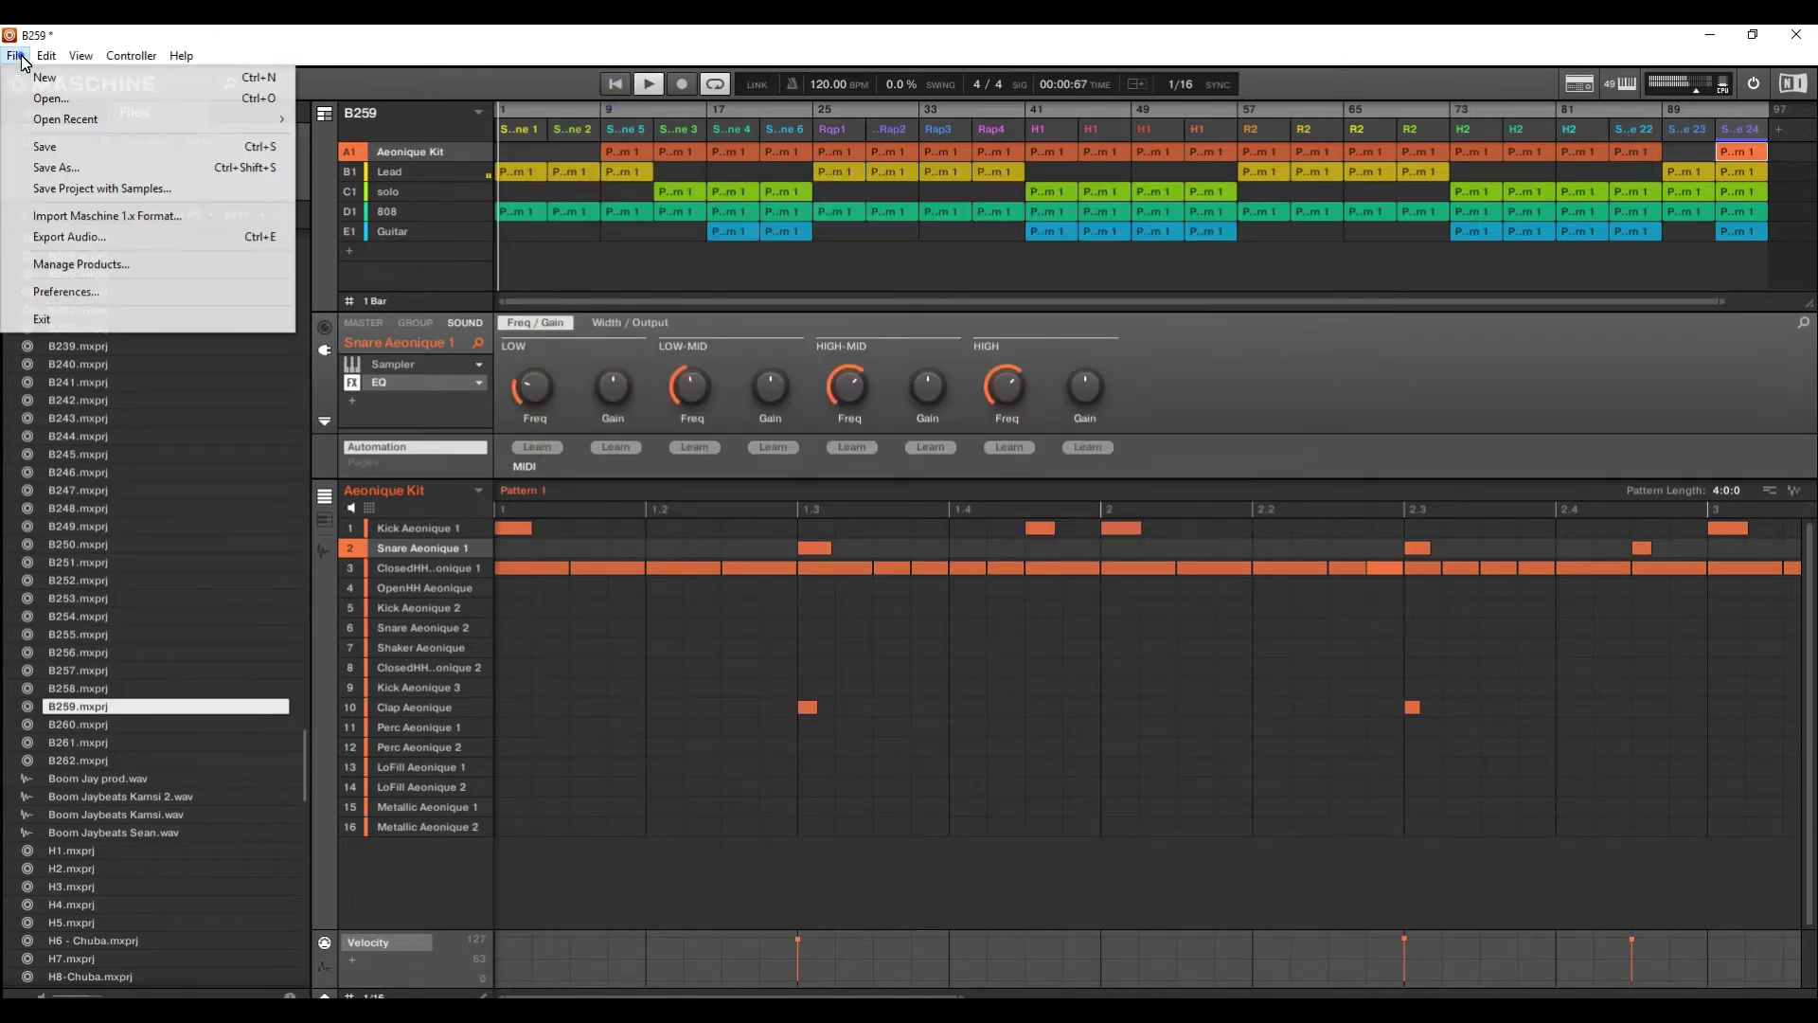
{"action": "left_click", "coordinate": [66, 292]}
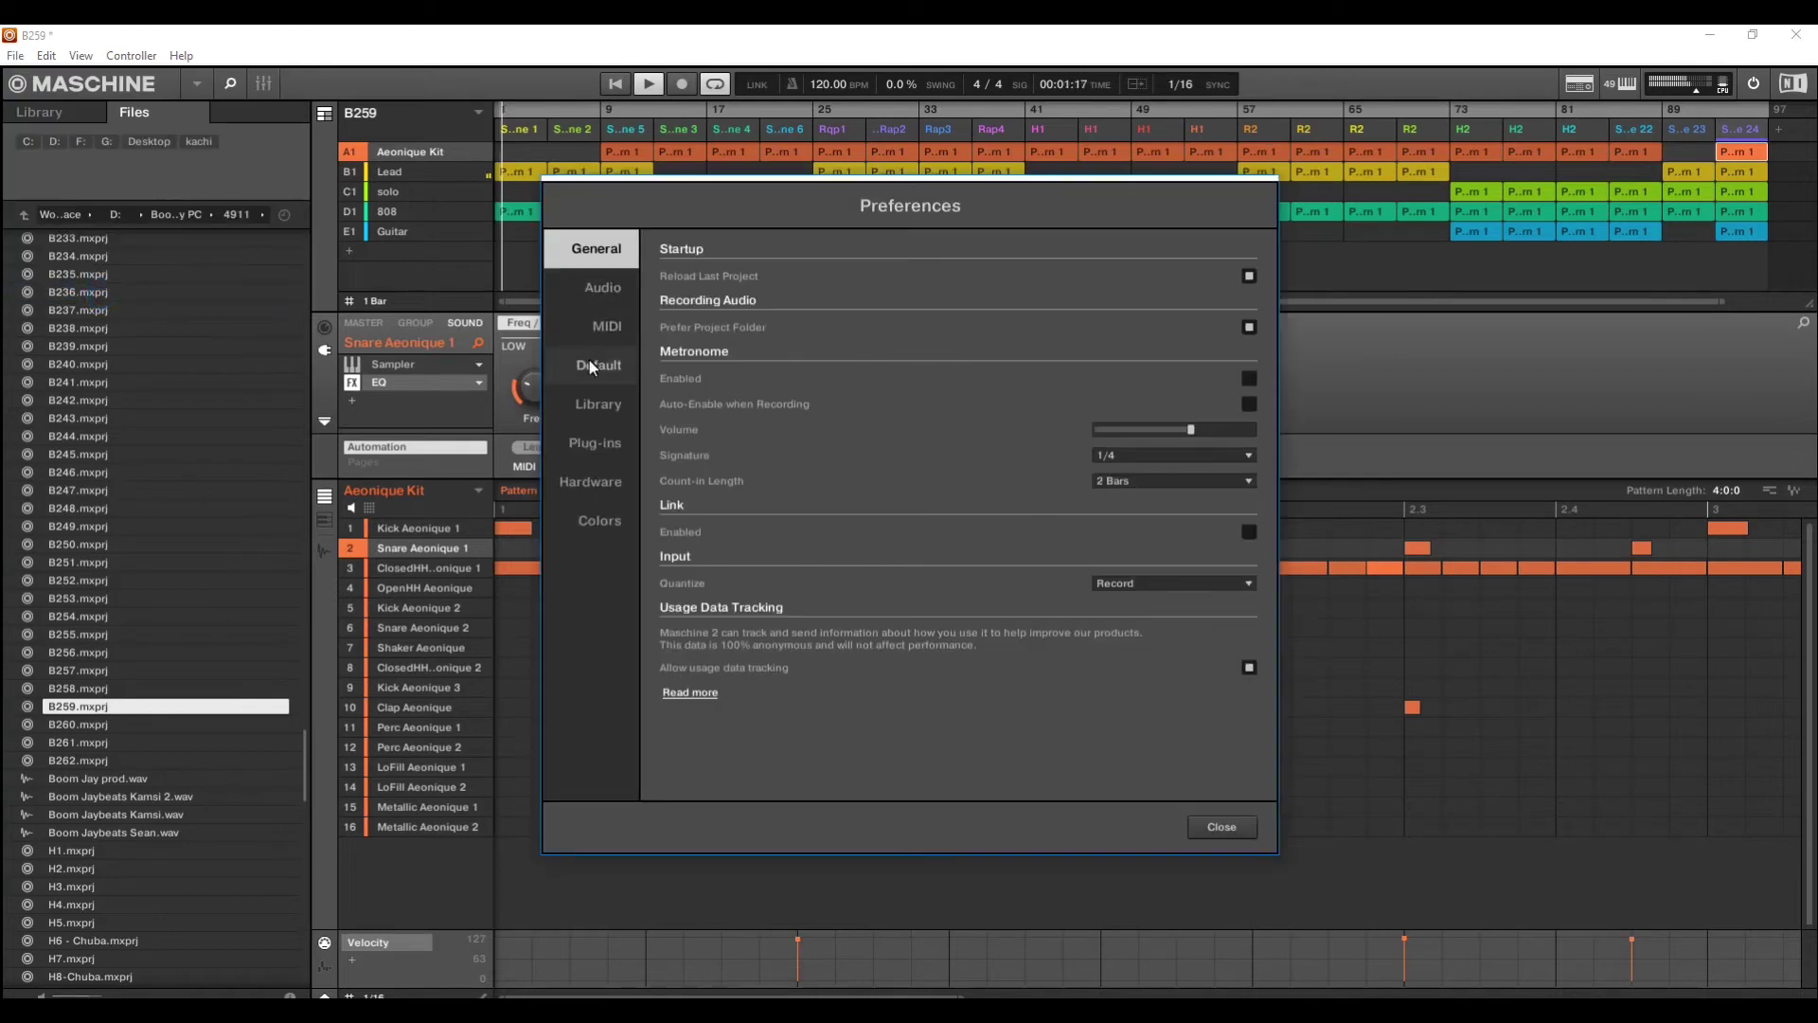
{"action": "left_click", "coordinate": [613, 299]}
{"action": "left_click", "coordinate": [1174, 300]}
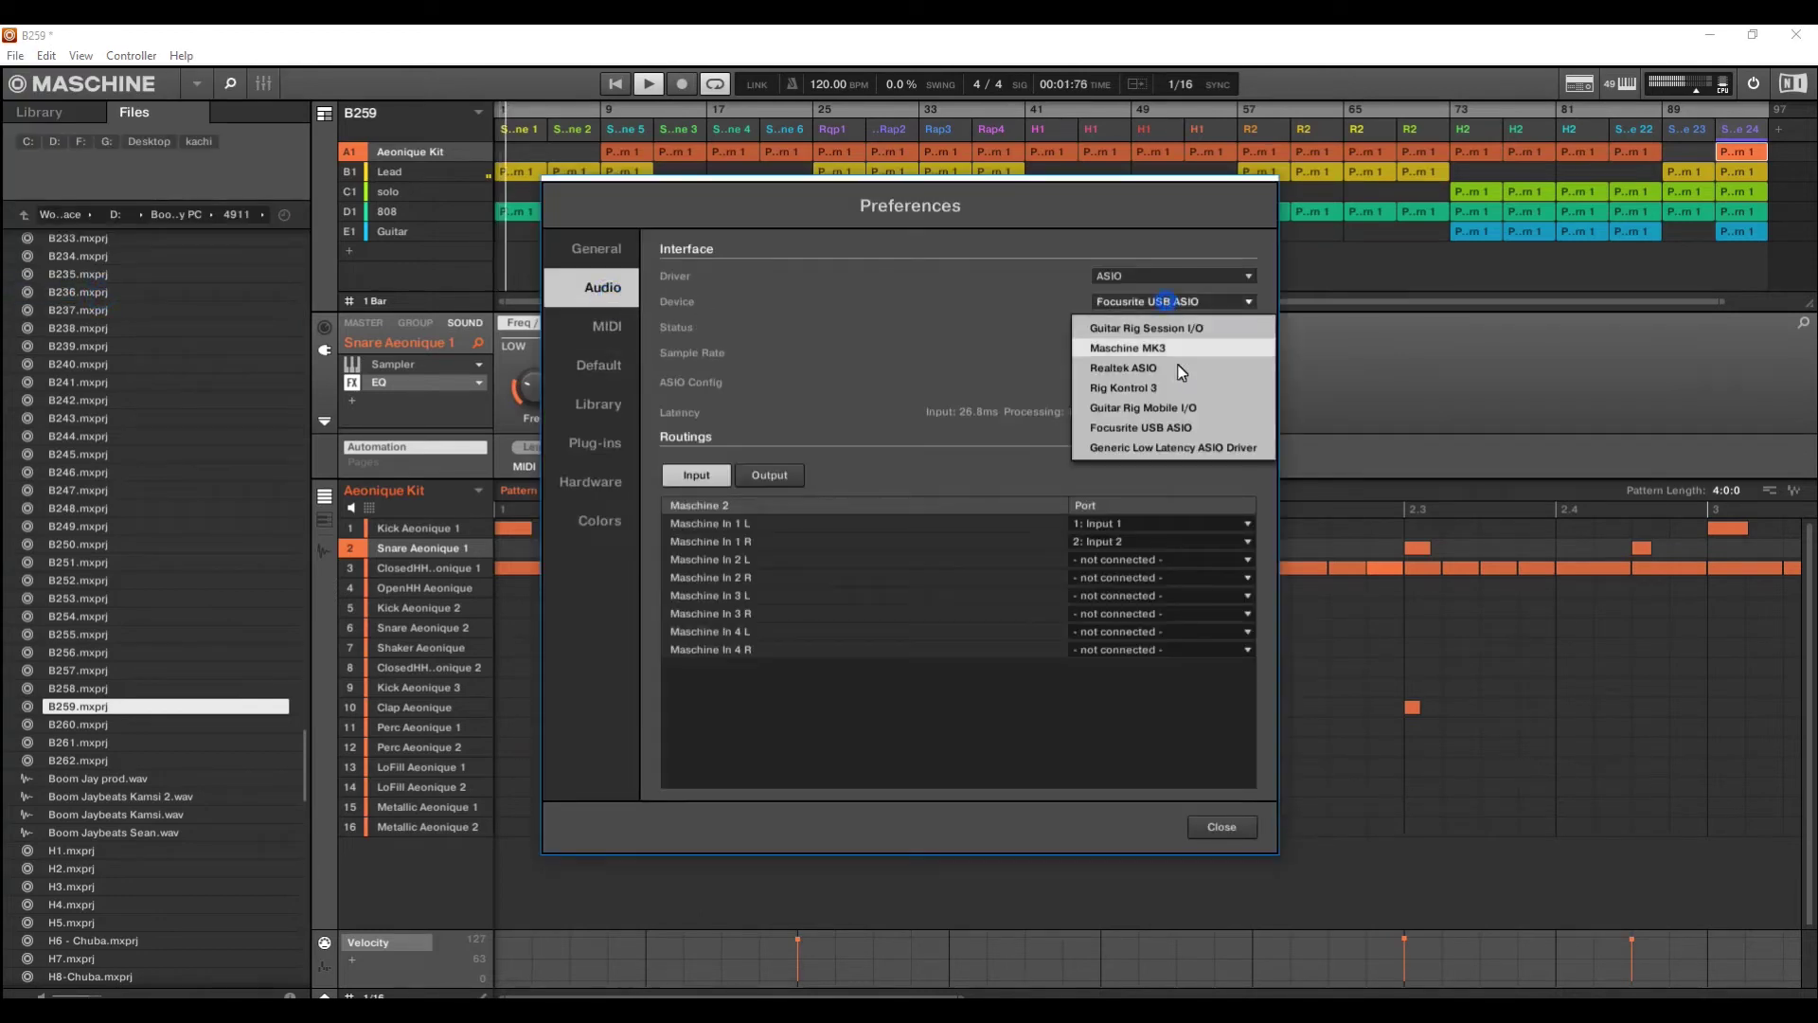
{"action": "left_click", "coordinate": [1140, 427]}
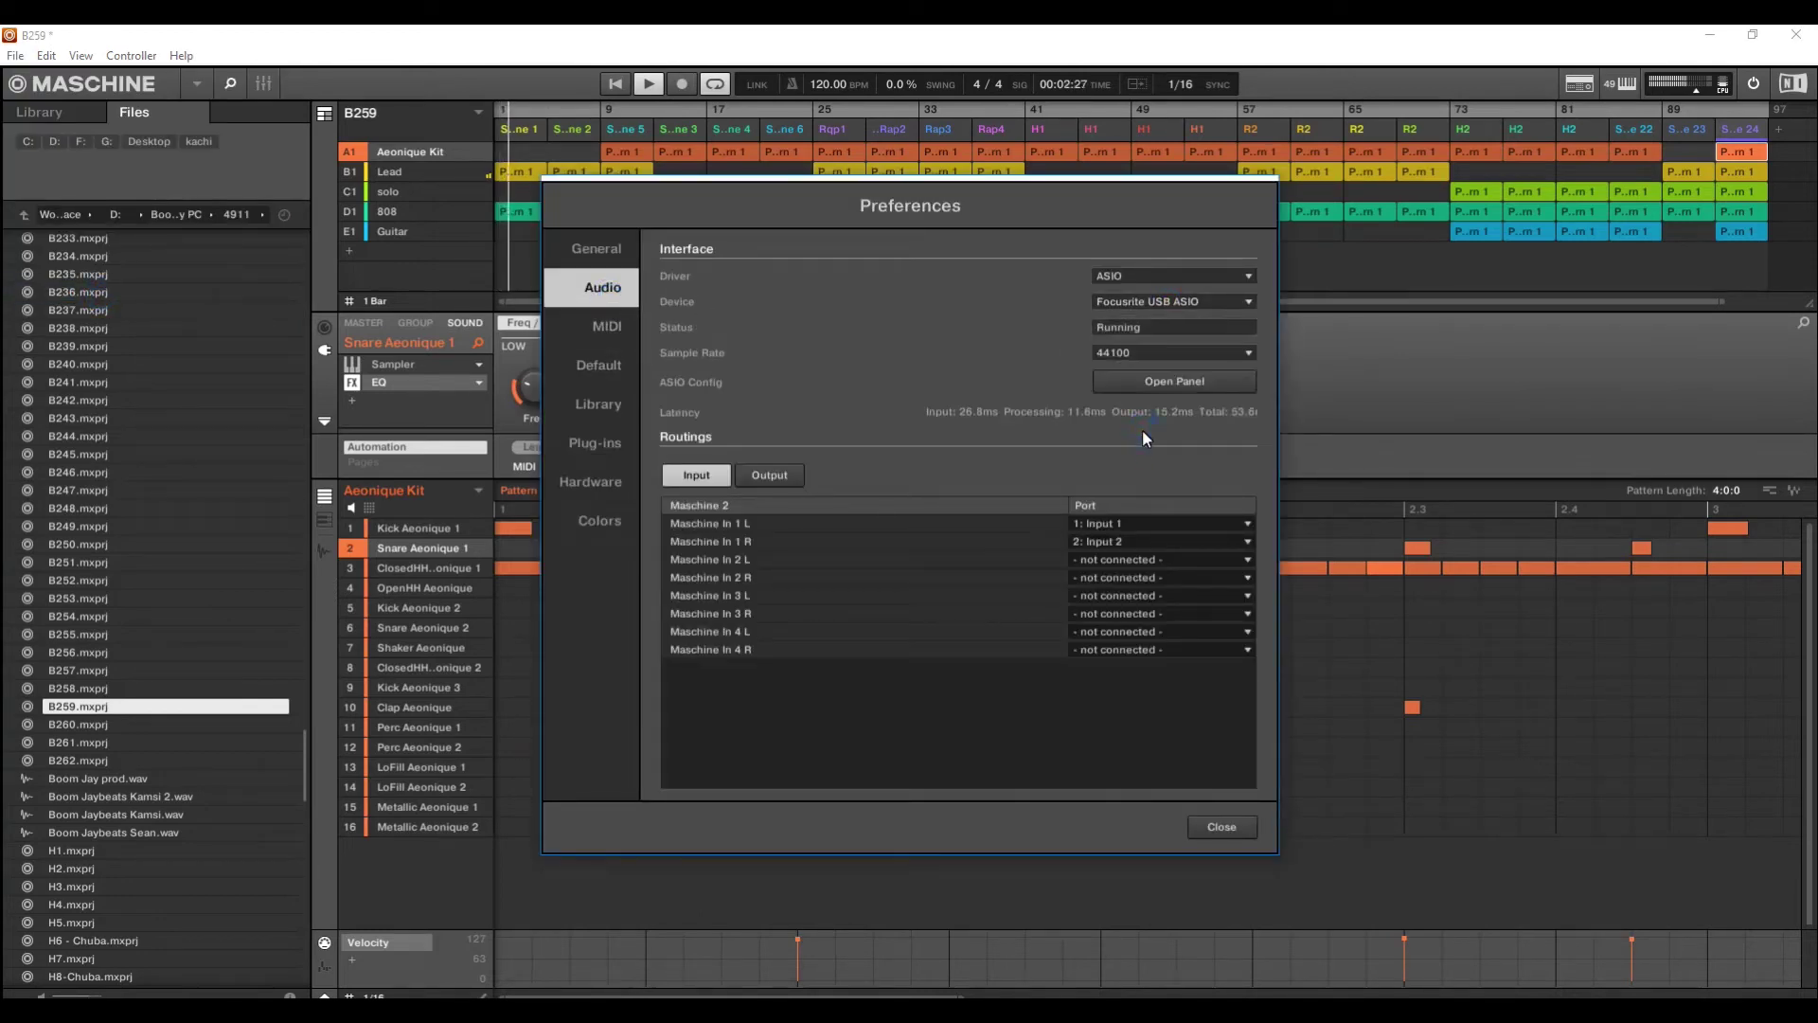
{"action": "left_click", "coordinate": [1222, 827]}
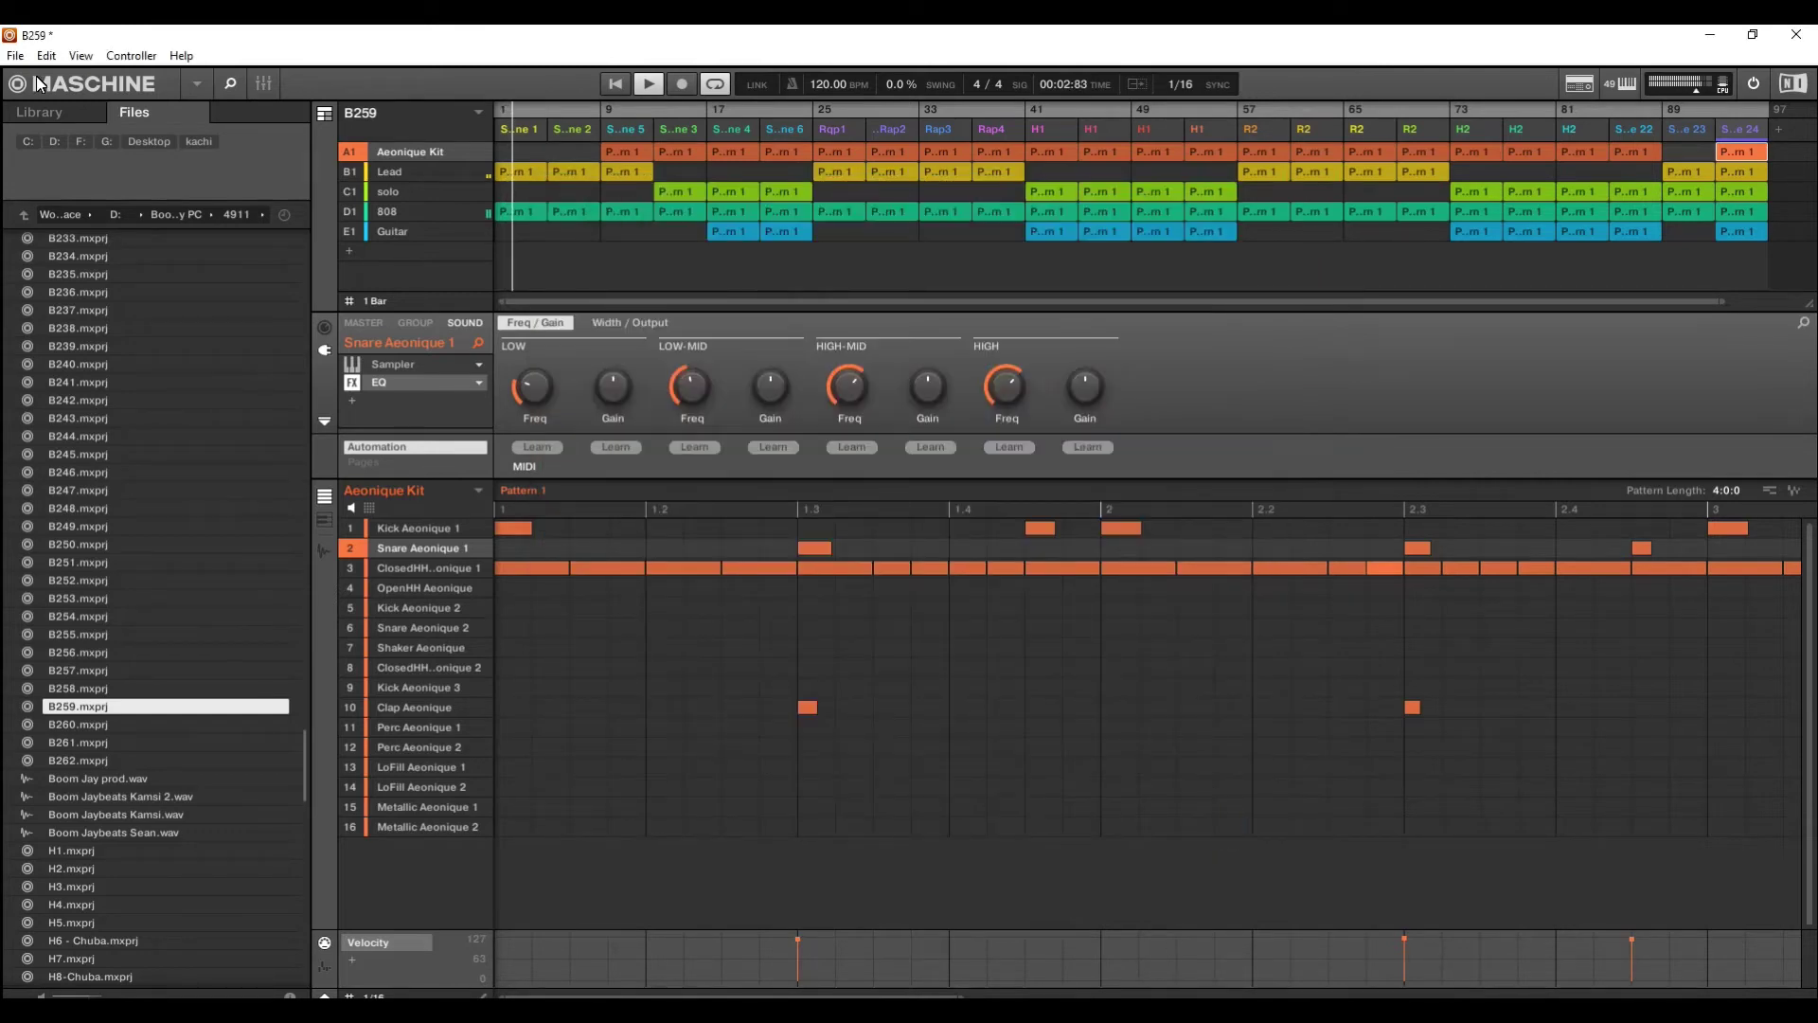
Save the B259 project and restart the song from the beginning
{"action": "left_click", "coordinate": [15, 56]}
{"action": "left_click", "coordinate": [49, 138]}
{"action": "left_click", "coordinate": [617, 85]}
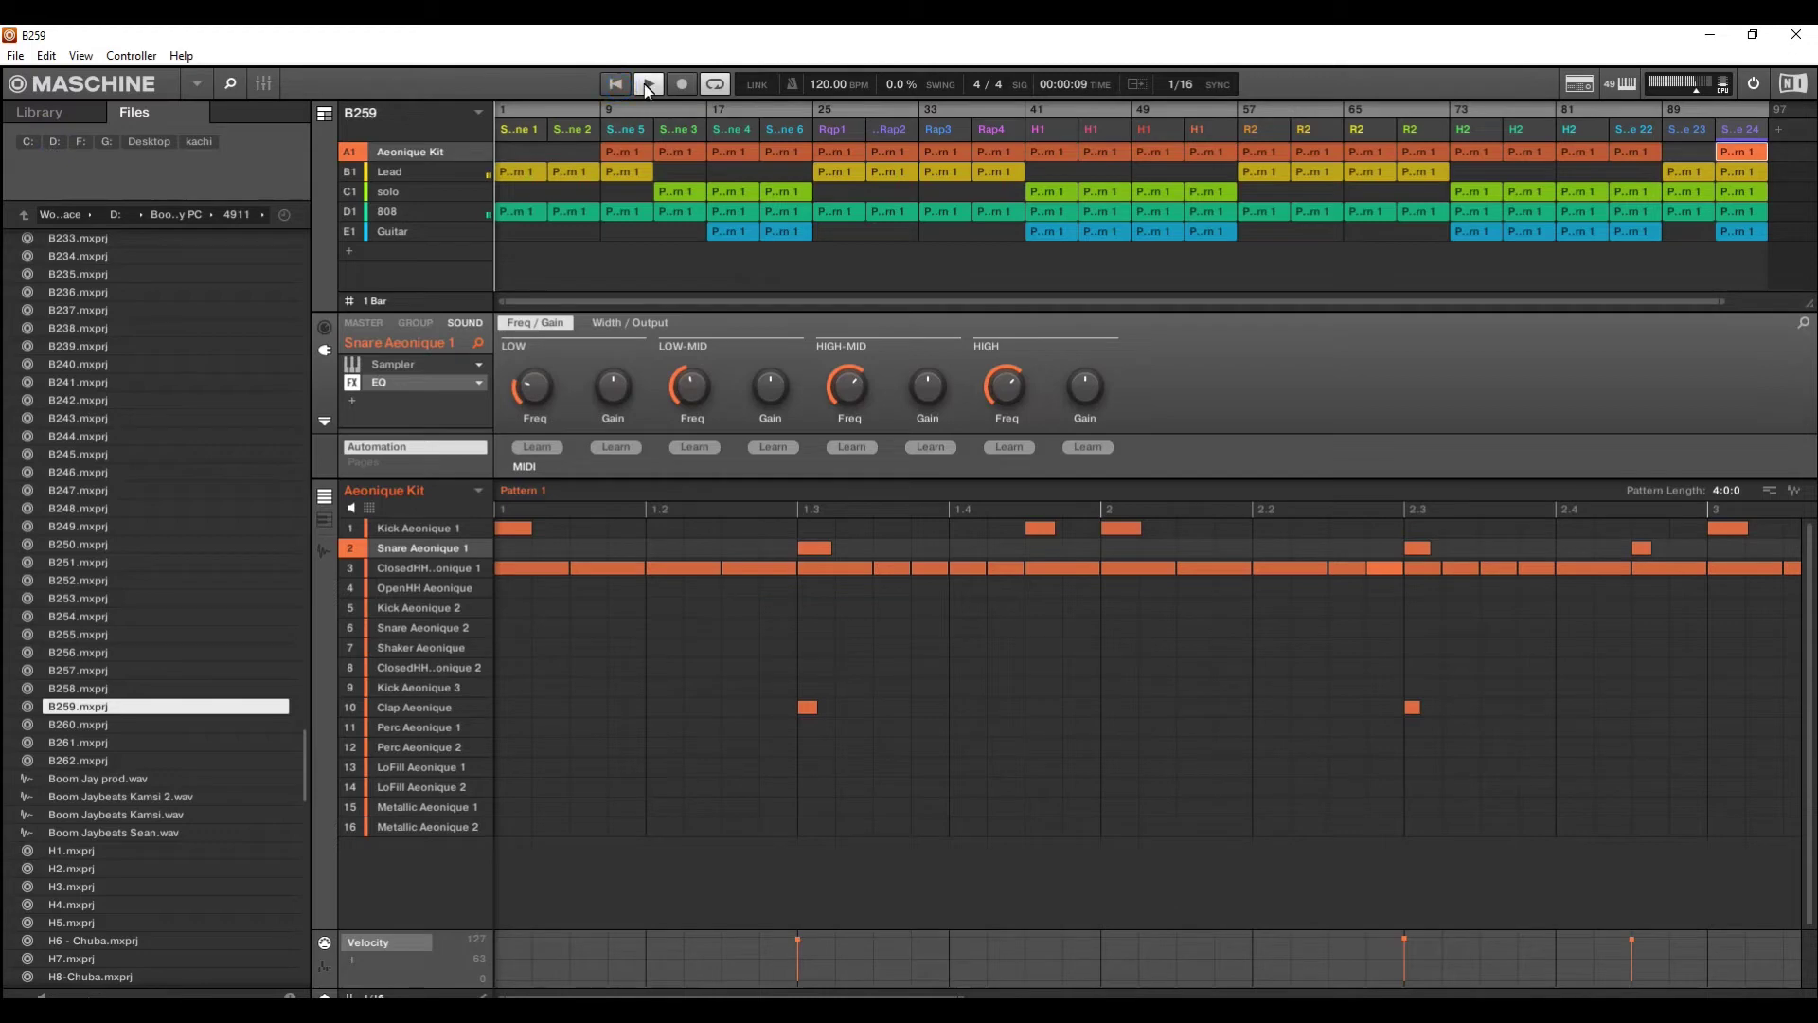
{"action": "left_click", "coordinate": [616, 85]}
{"action": "left_click", "coordinate": [621, 87]}
Add the Waves Vitamin Stereo effect to the Snare Aeonique 1 sound and open its plug-in window
{"action": "left_click", "coordinate": [359, 394]}
{"action": "mouse_move", "coordinate": [422, 477]}
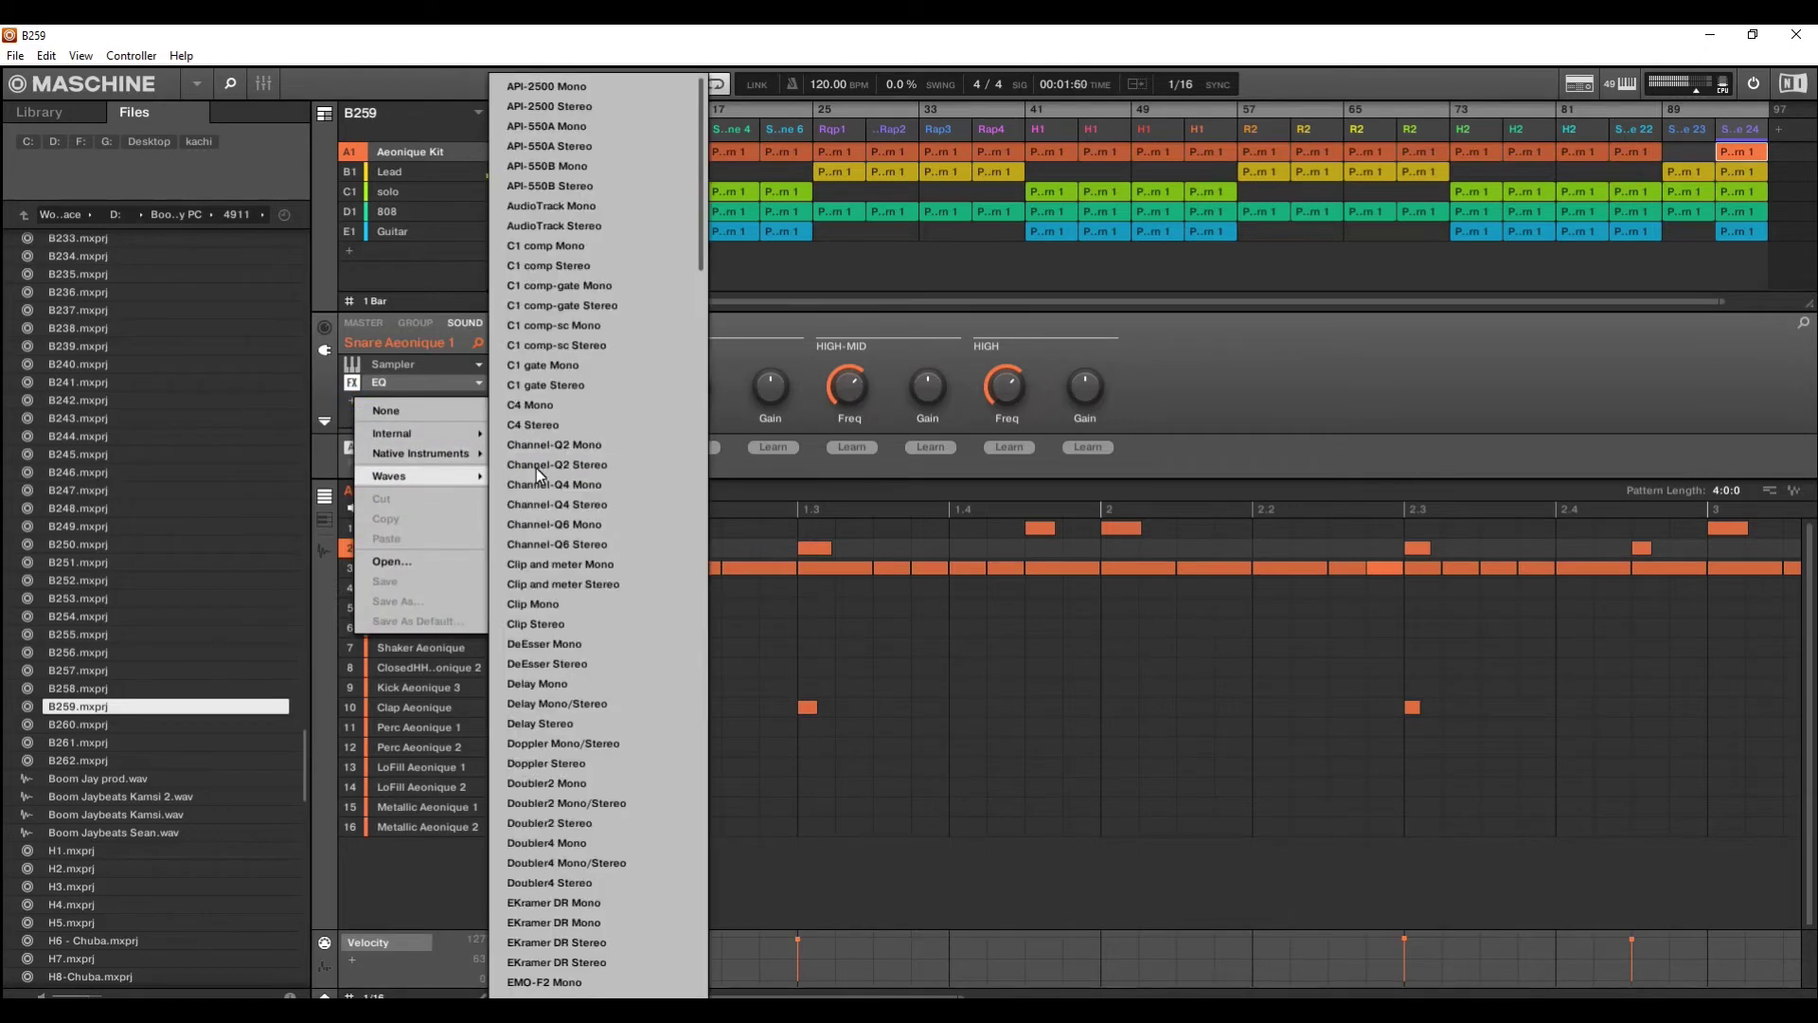
{"action": "left_click_drag", "start_coordinate": [702, 241], "coordinate": [725, 958]}
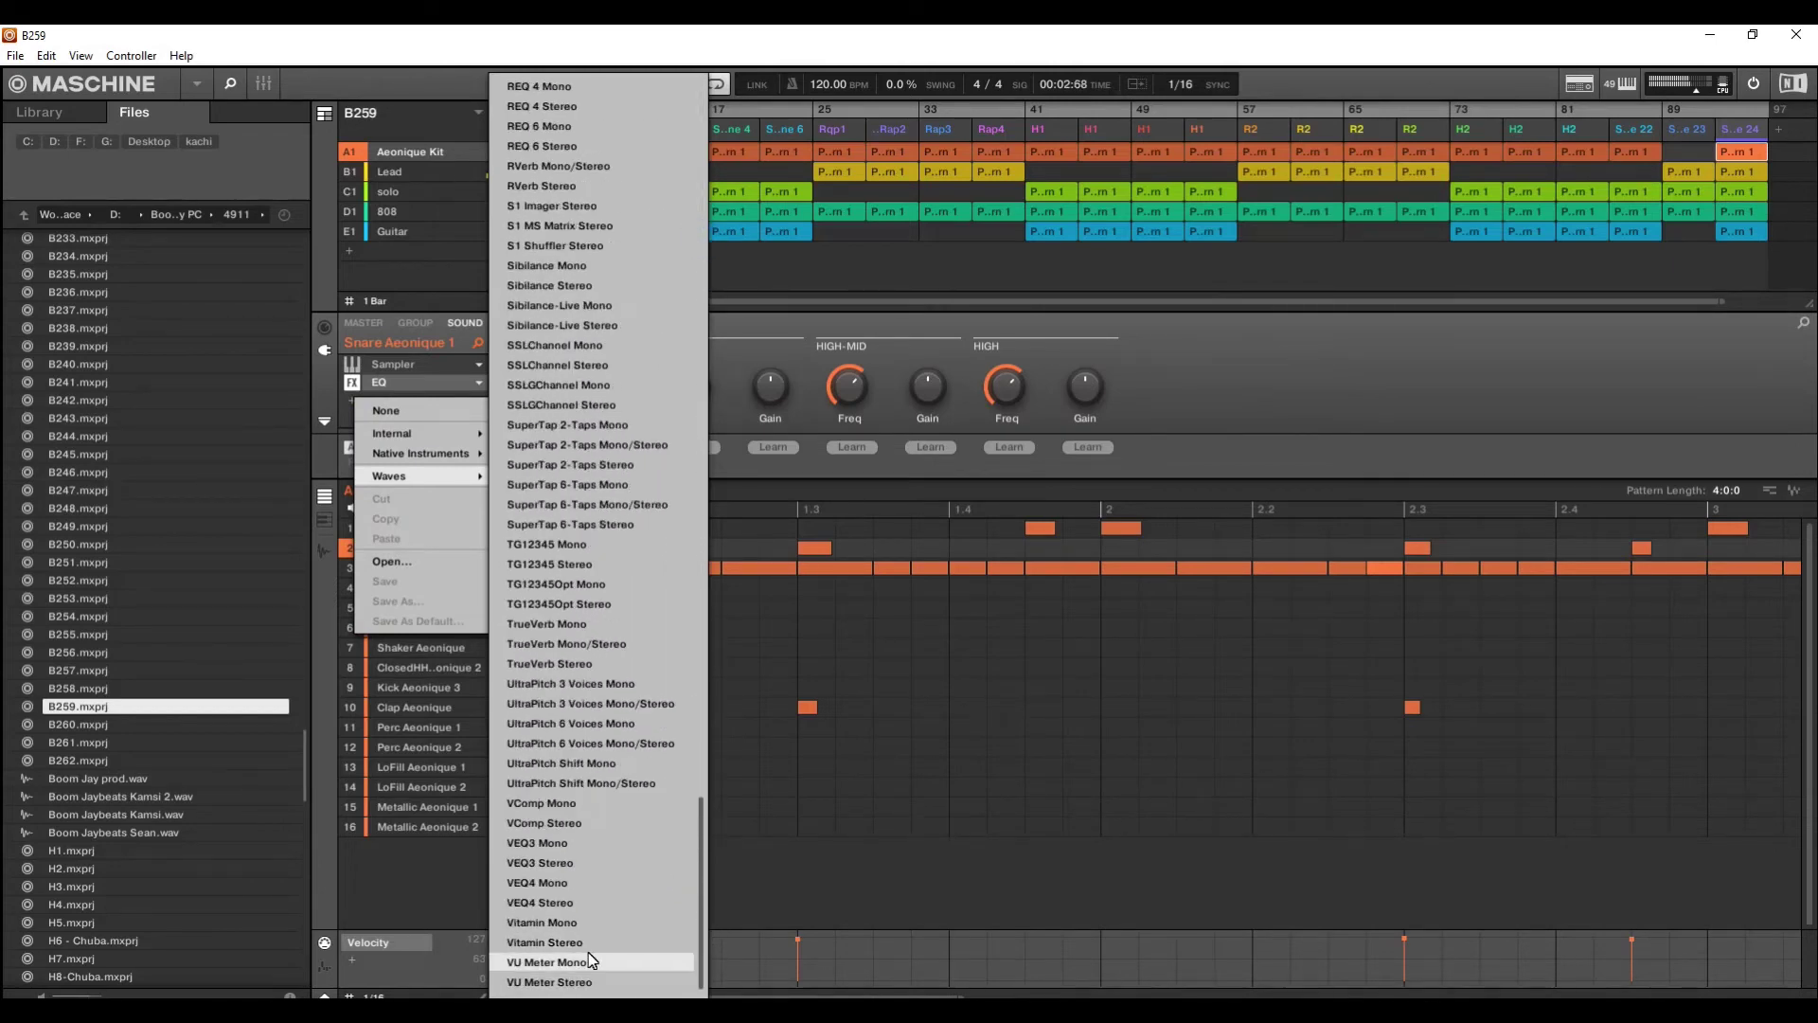
{"action": "left_click", "coordinate": [587, 949]}
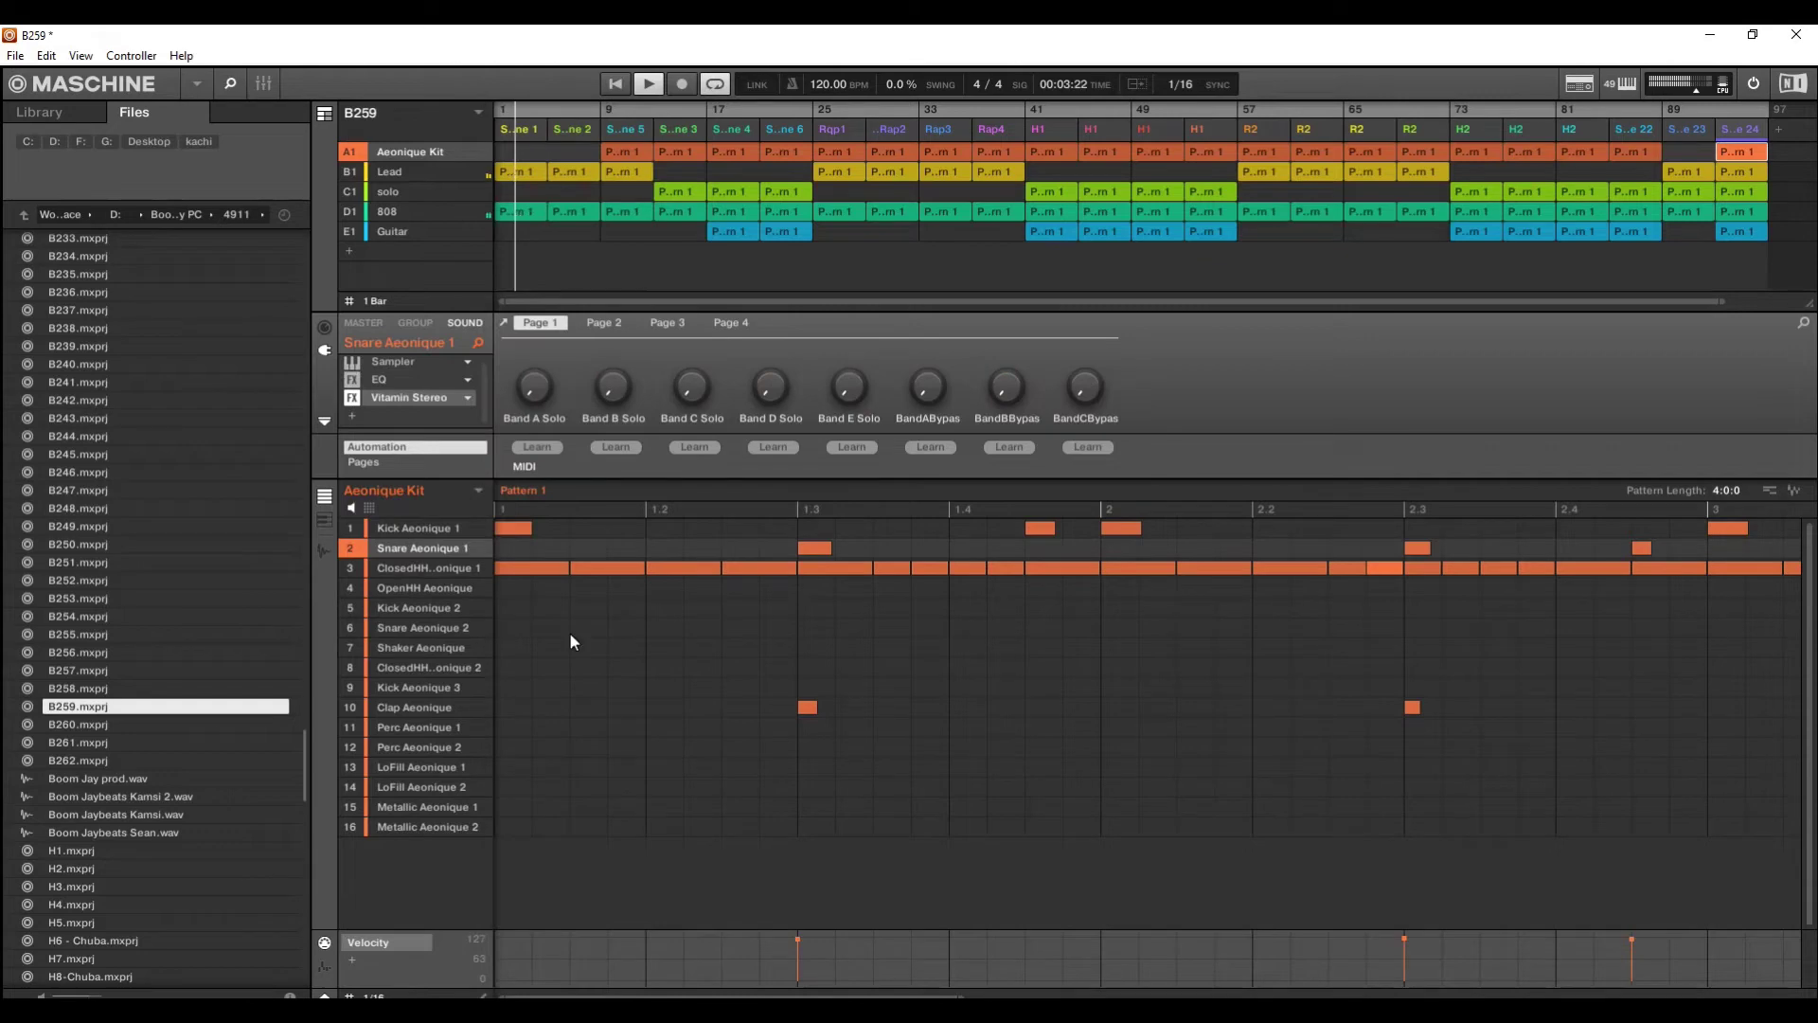
{"action": "left_click", "coordinate": [502, 326]}
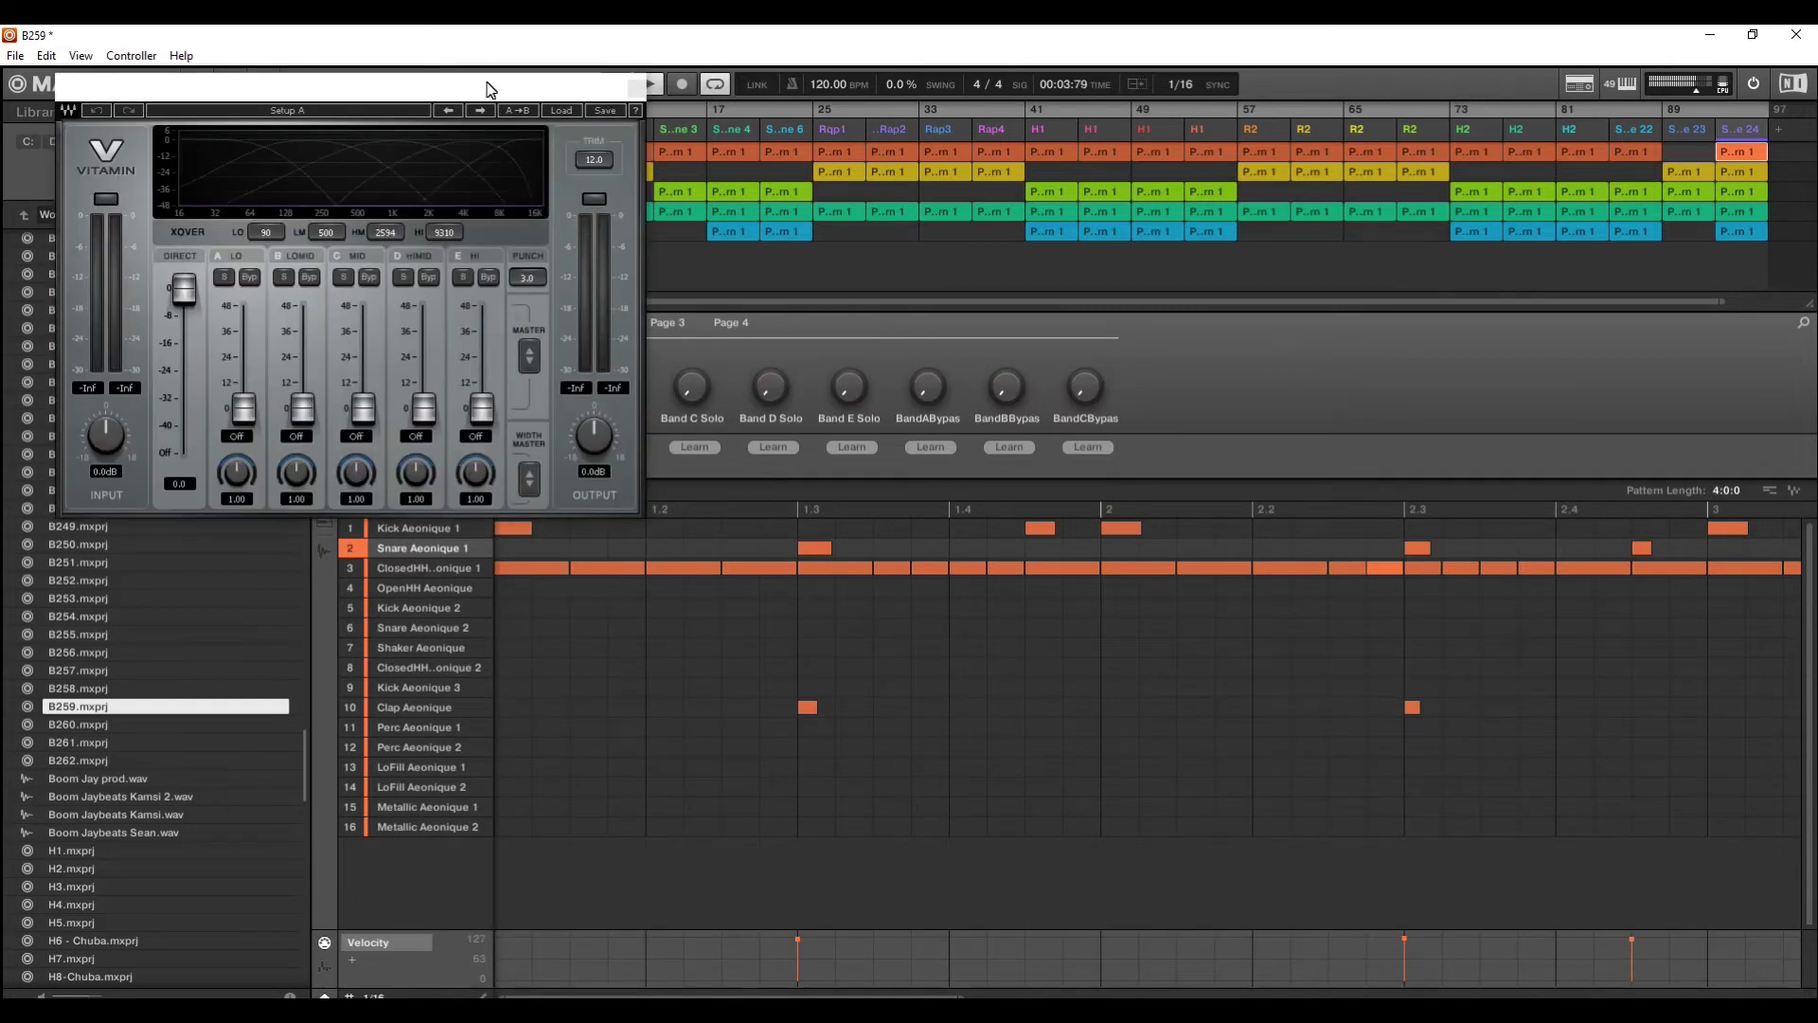
Reselect the Focusrite USB ASIO audio device with Vitamin loaded and restart the song from the beginning
{"action": "left_click", "coordinate": [17, 57]}
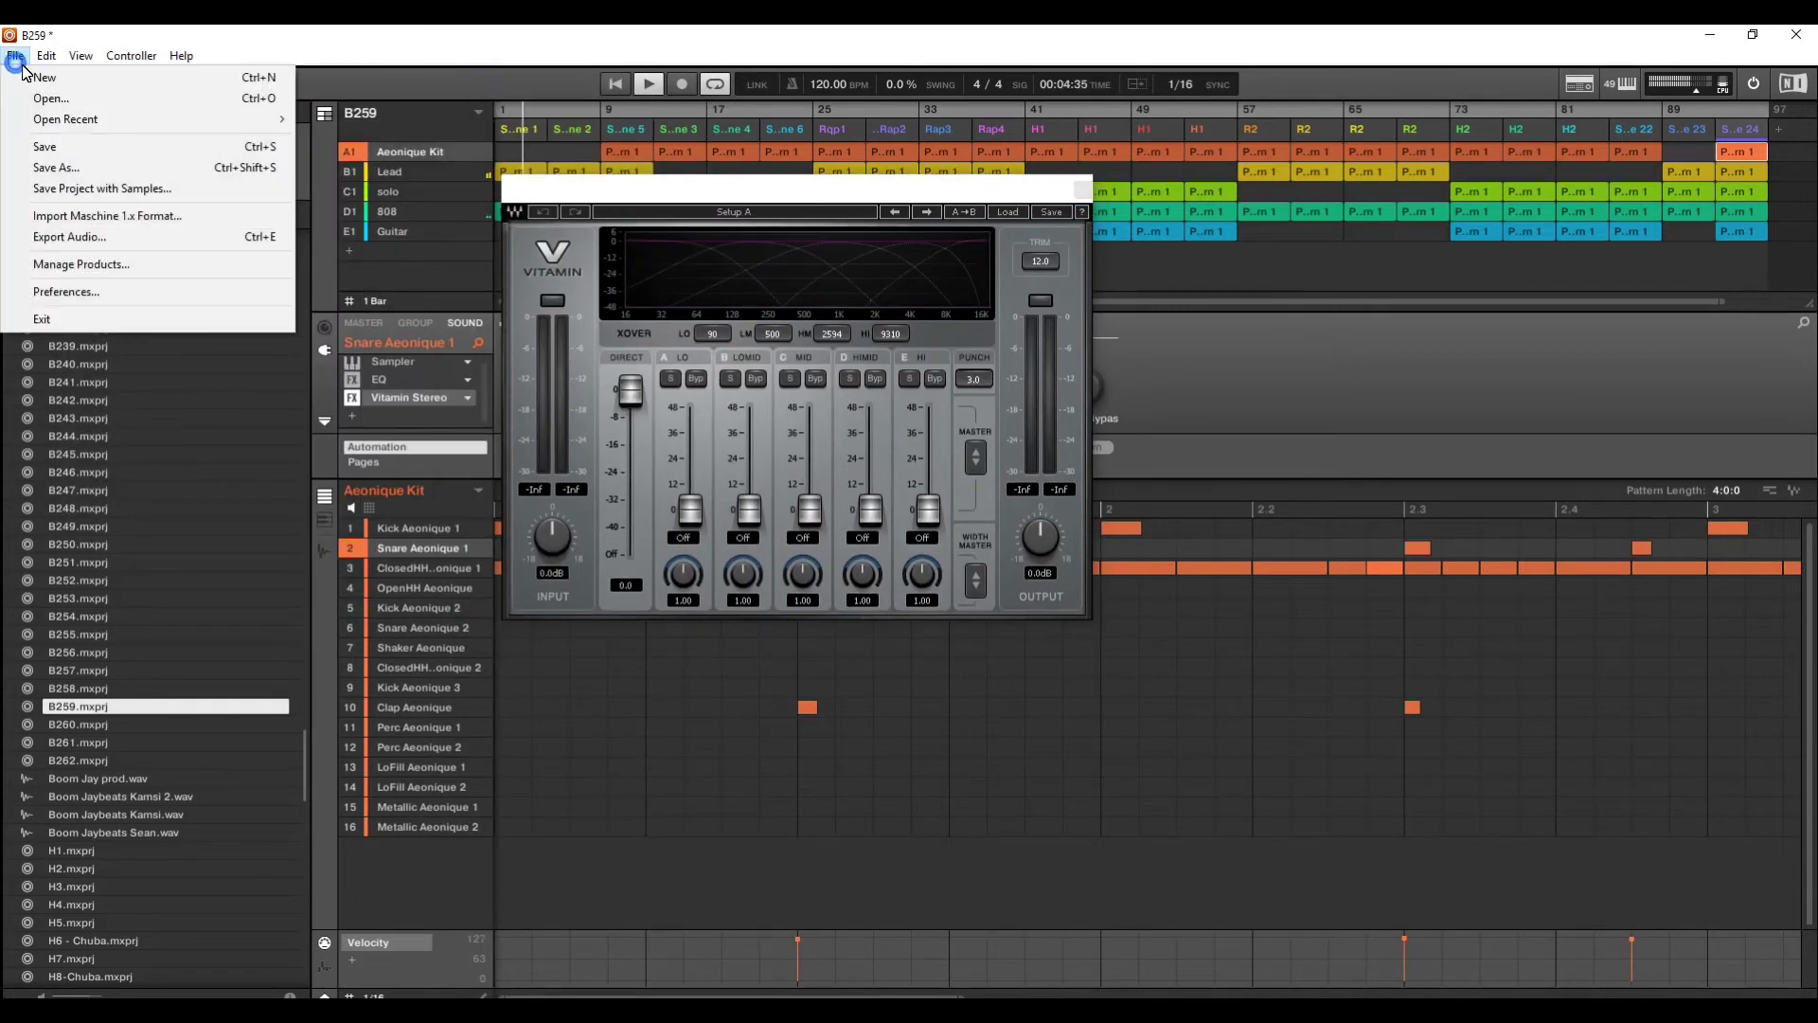
{"action": "left_click", "coordinate": [76, 290]}
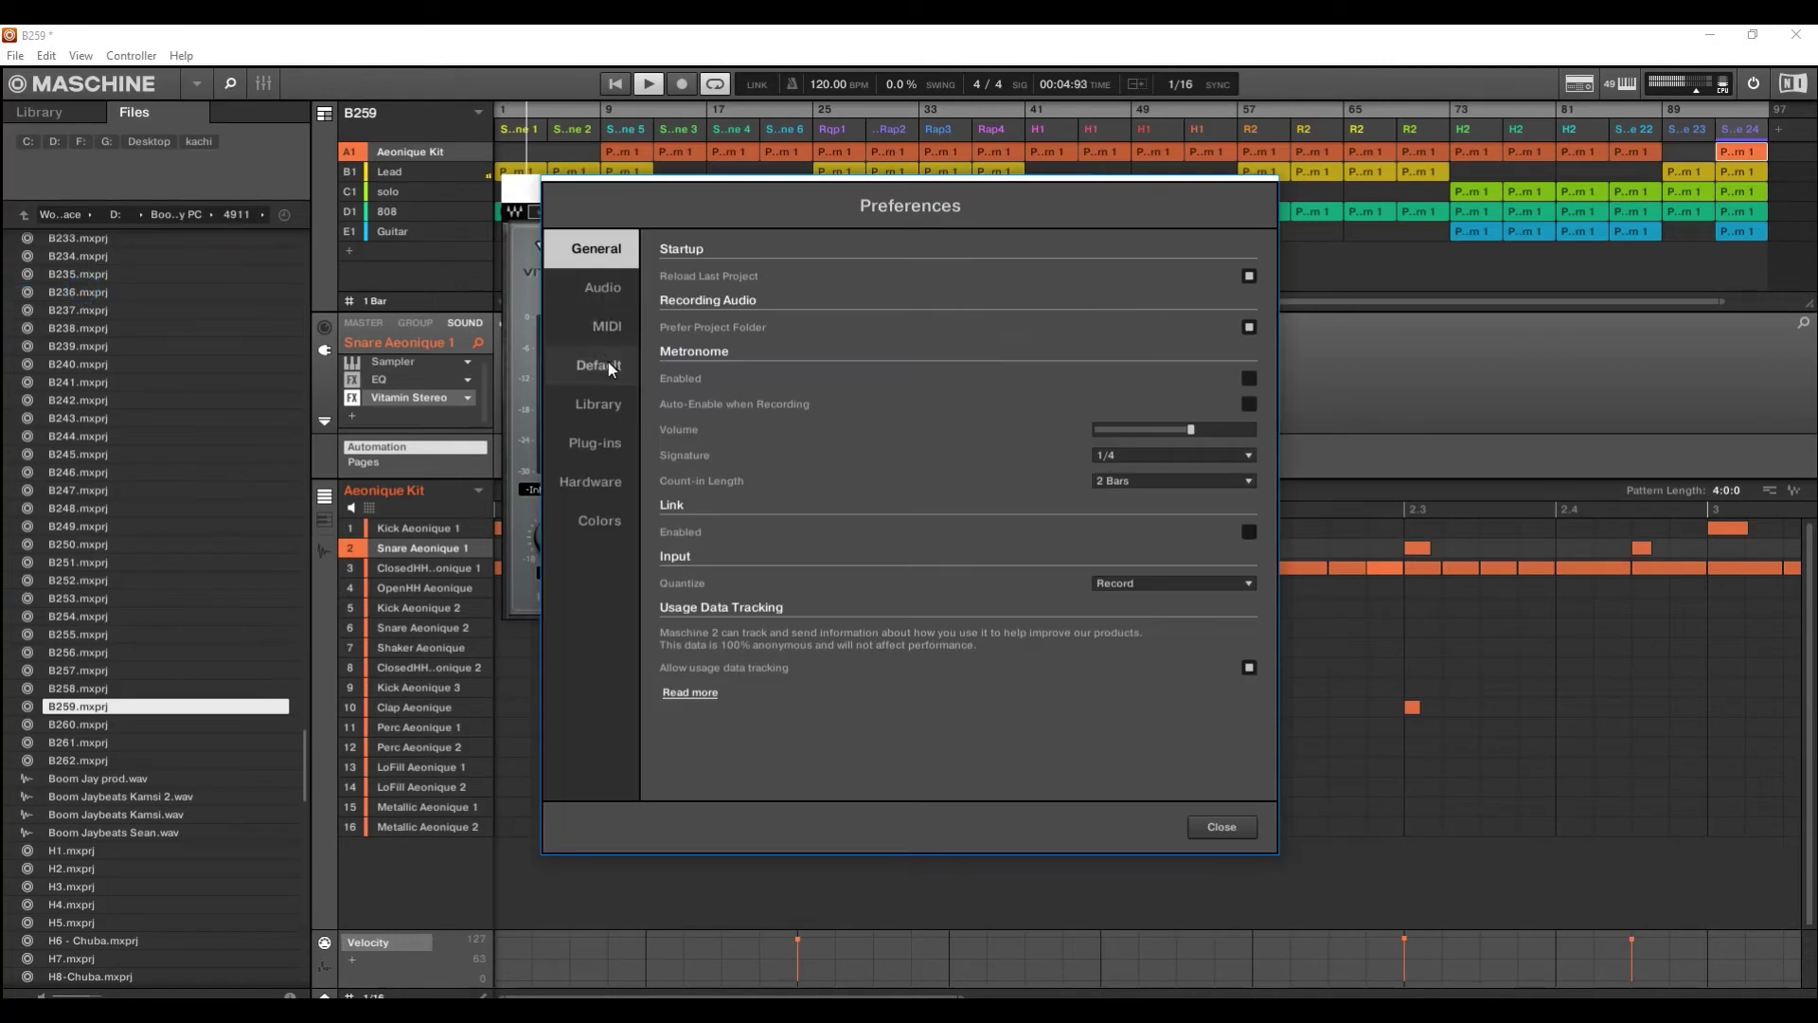
{"action": "left_click", "coordinate": [604, 289]}
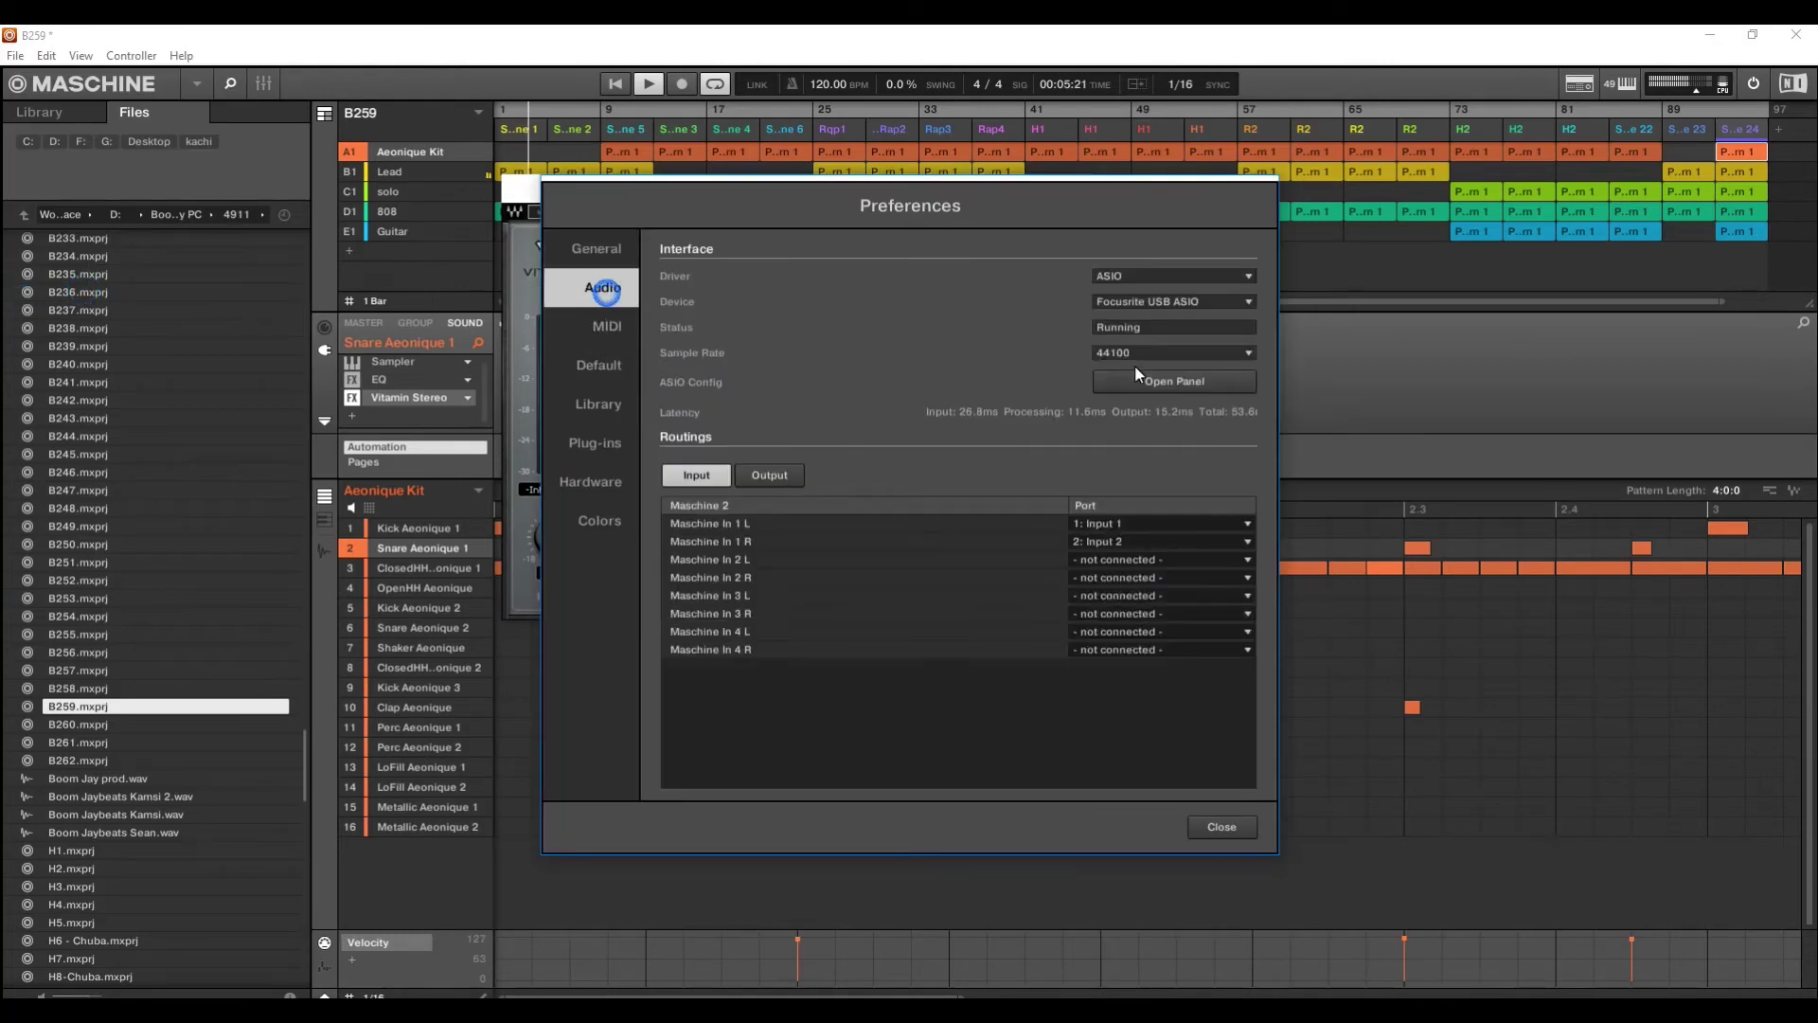
{"action": "left_click", "coordinate": [1160, 302]}
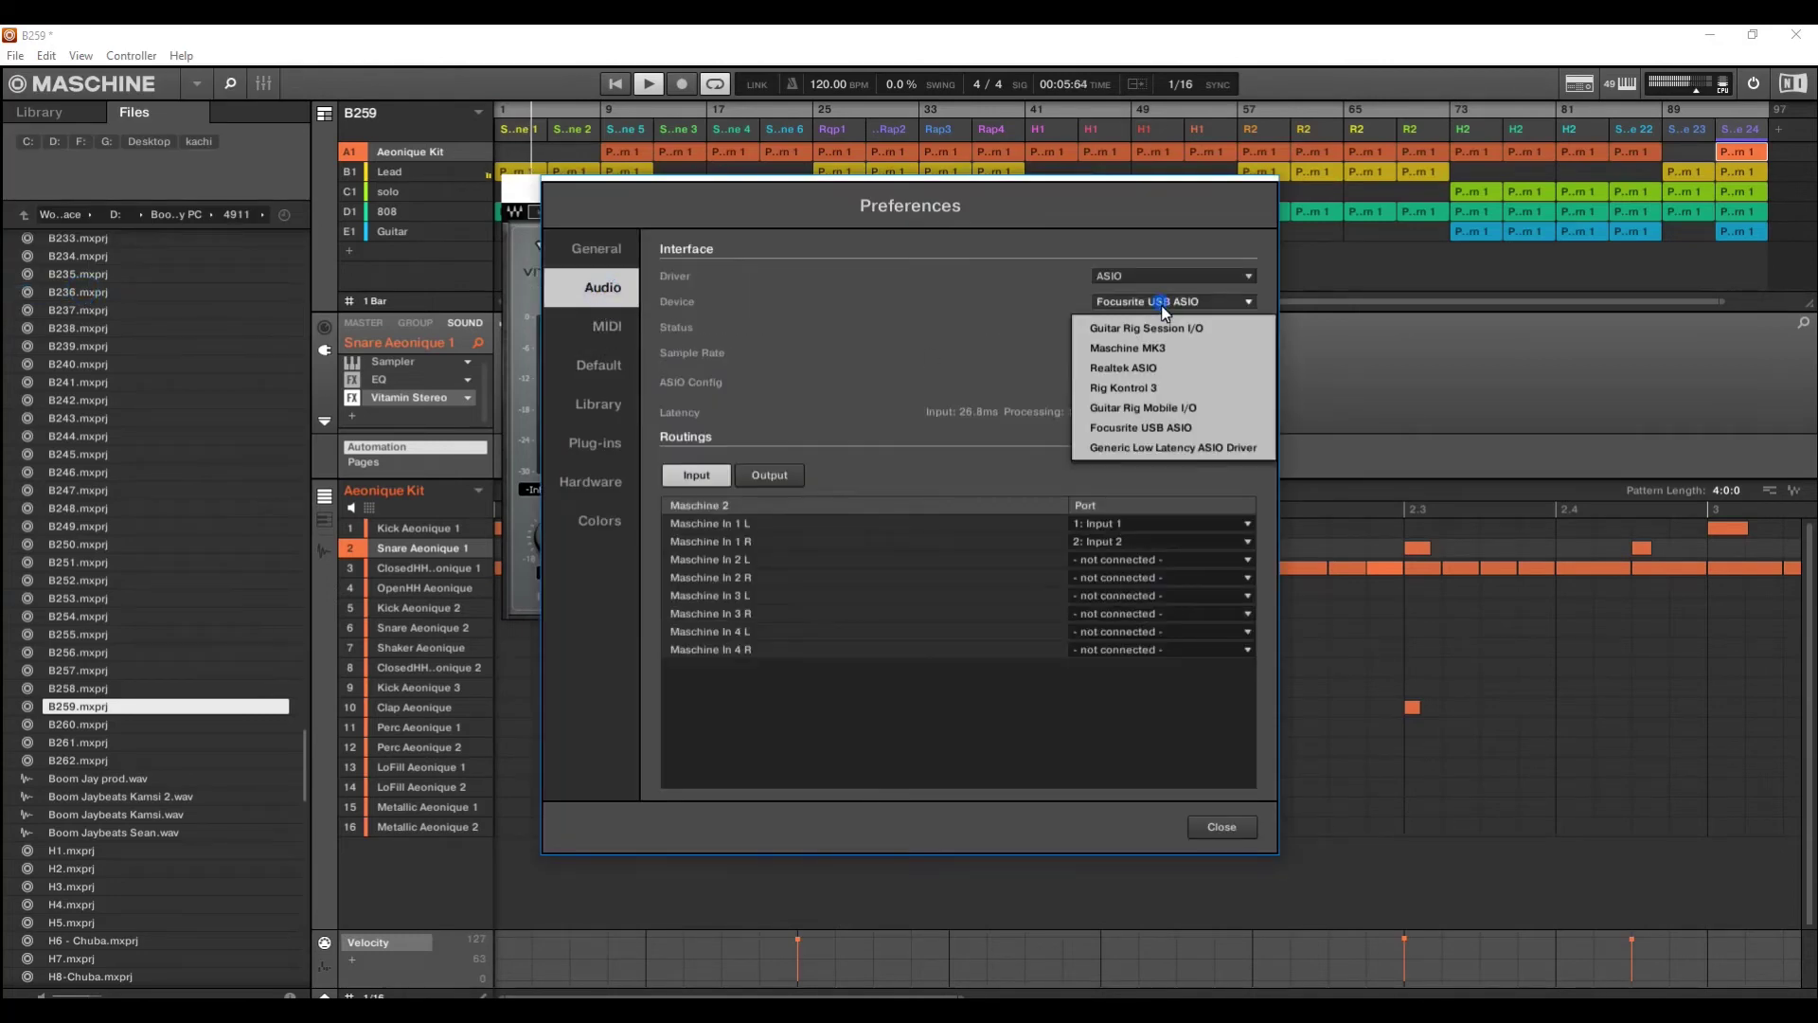
{"action": "left_click", "coordinate": [1147, 429]}
{"action": "left_click", "coordinate": [1220, 826]}
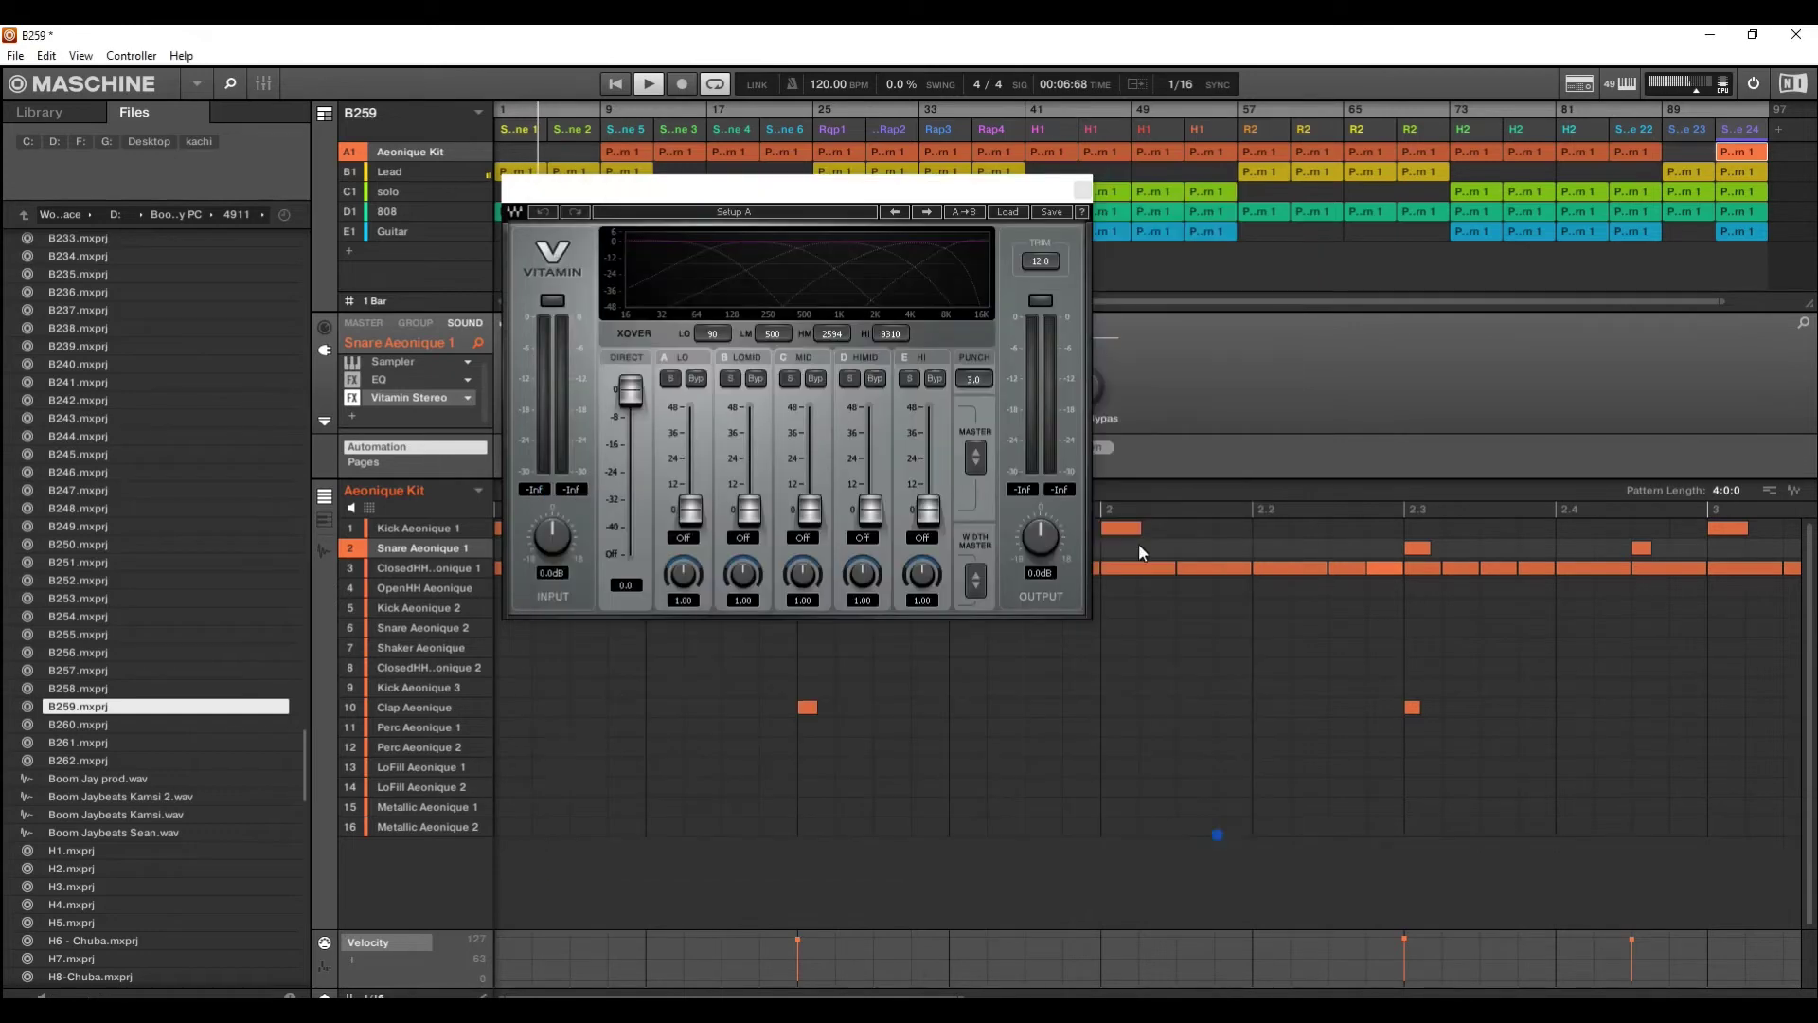
{"action": "left_click", "coordinate": [613, 87]}
{"action": "left_click", "coordinate": [636, 88]}
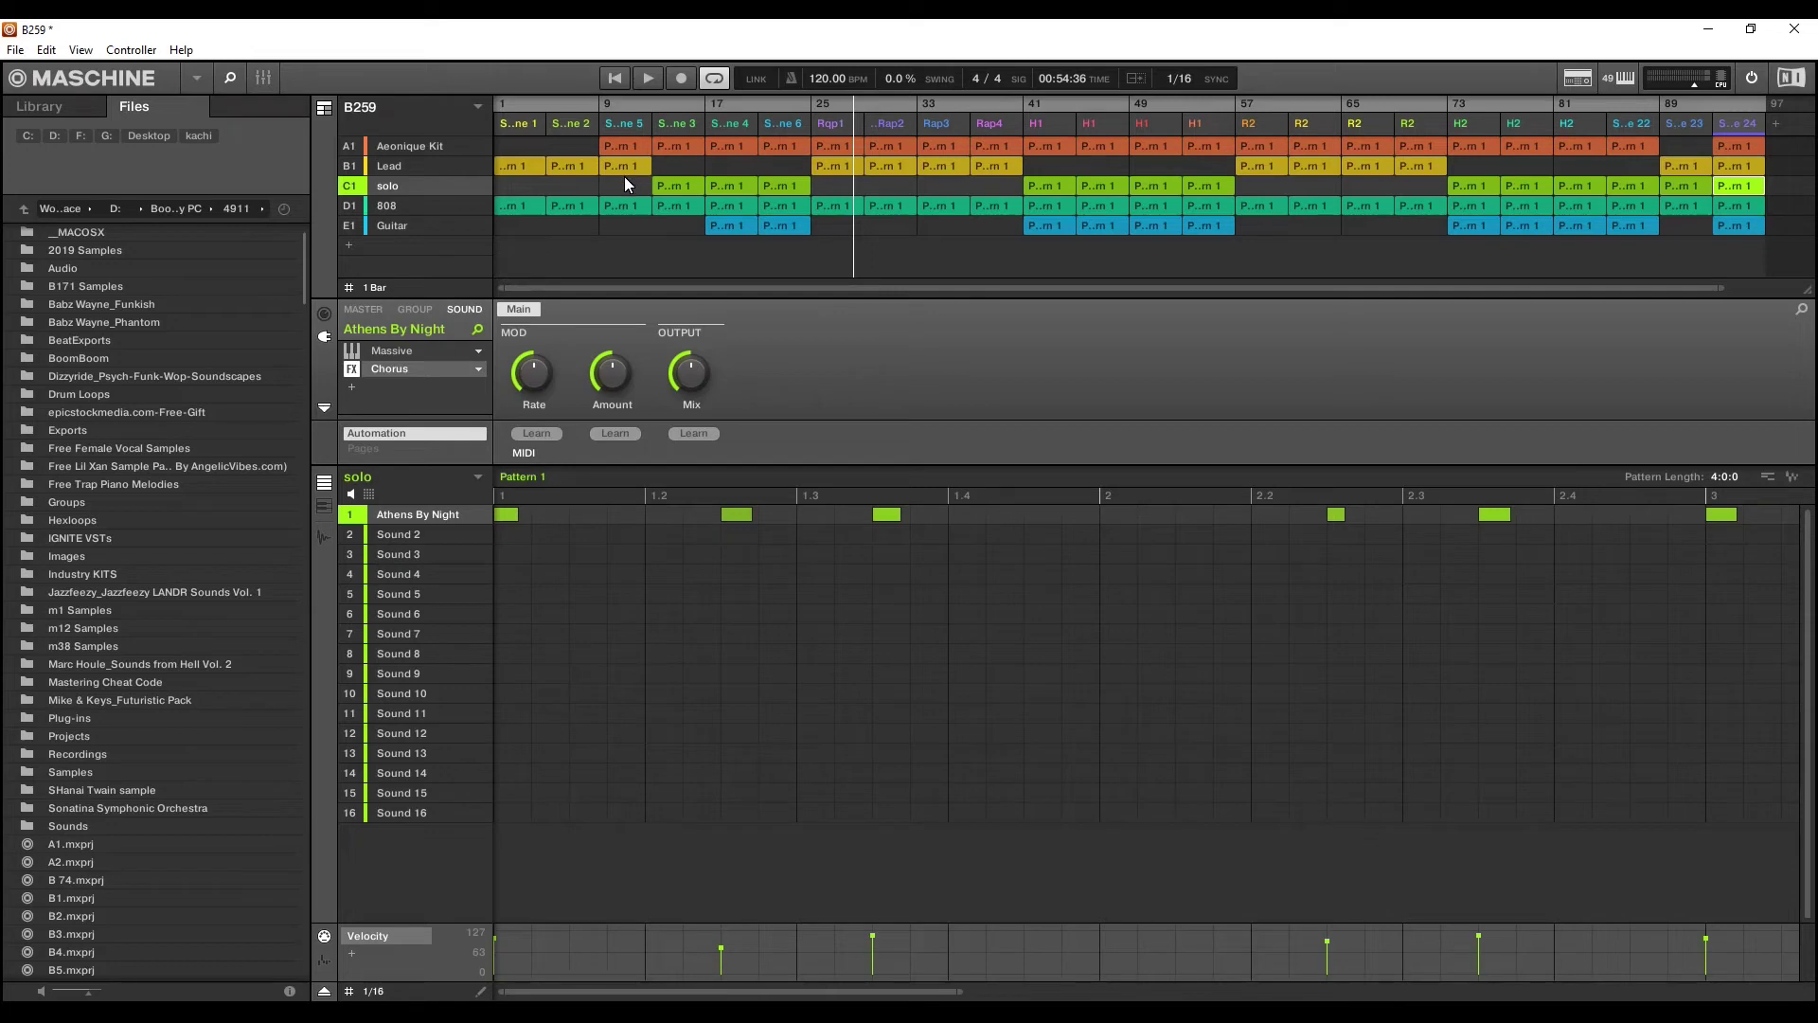
Play the opening bars of the song with the whole arrangement in view, and stop playback
{"action": "left_click", "coordinate": [652, 77]}
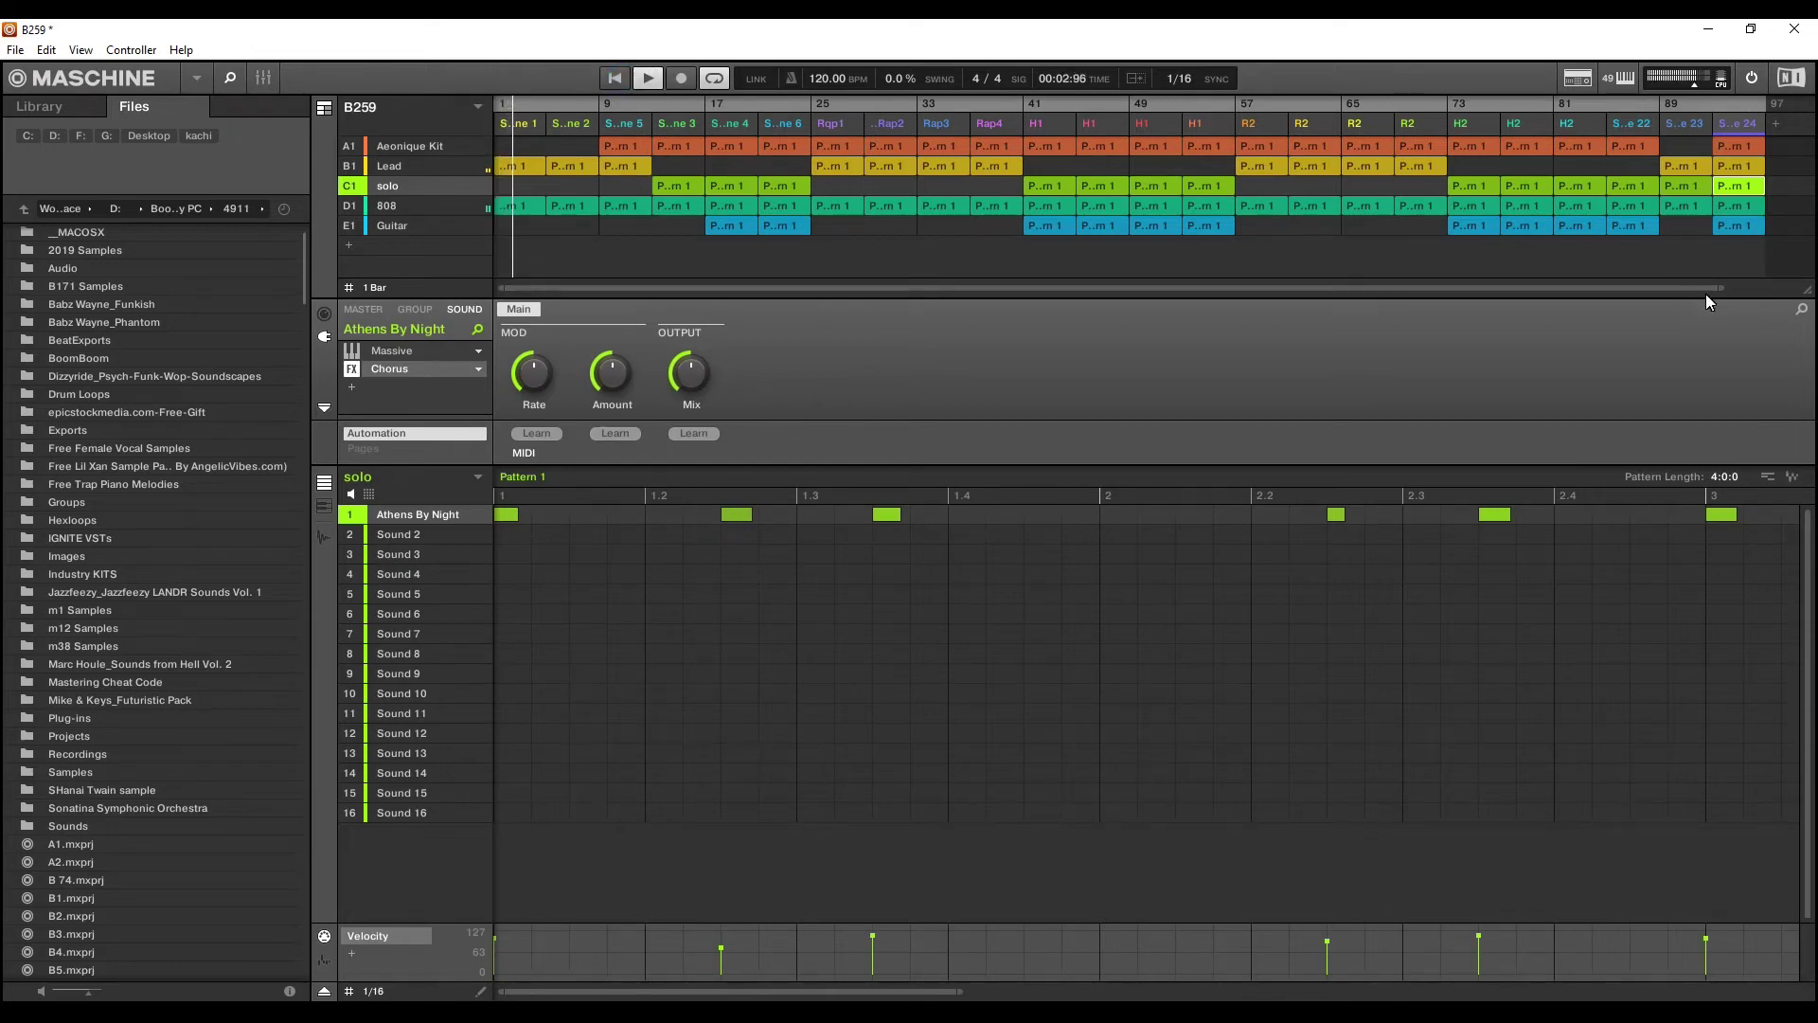
{"action": "left_click_drag", "start_coordinate": [1724, 287], "coordinate": [1789, 288]}
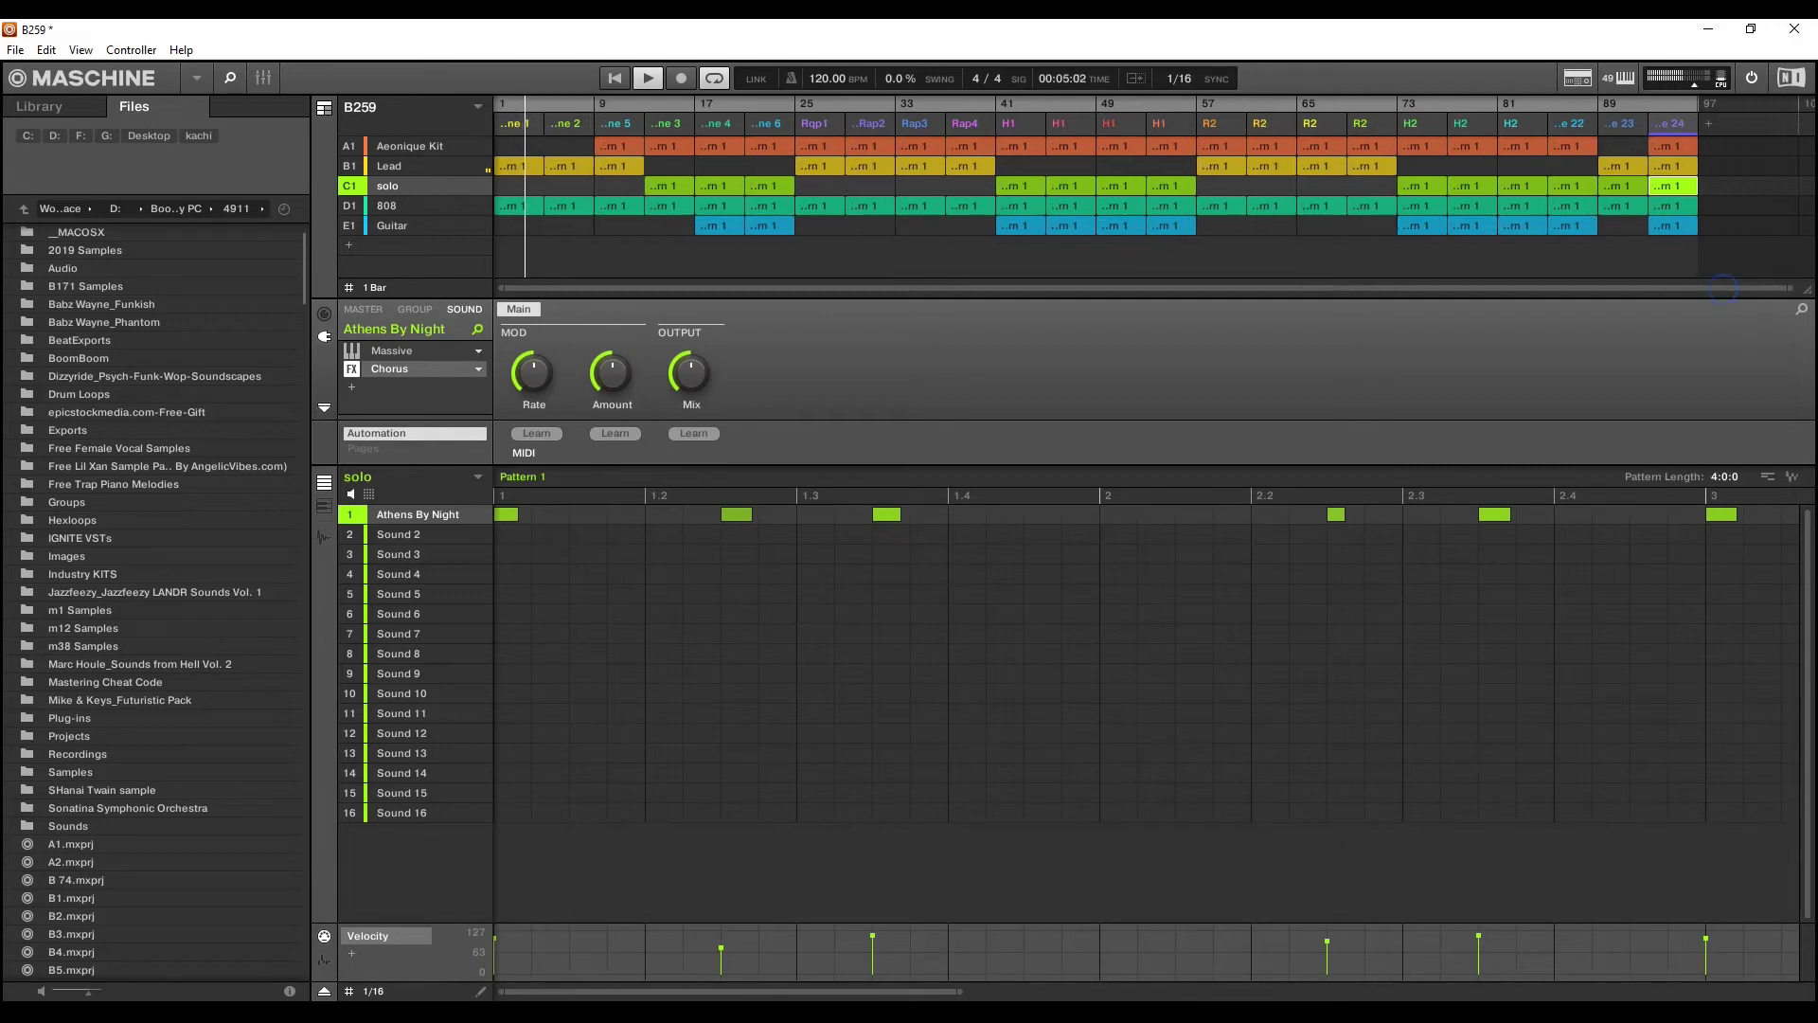
{"action": "left_click", "coordinate": [650, 79]}
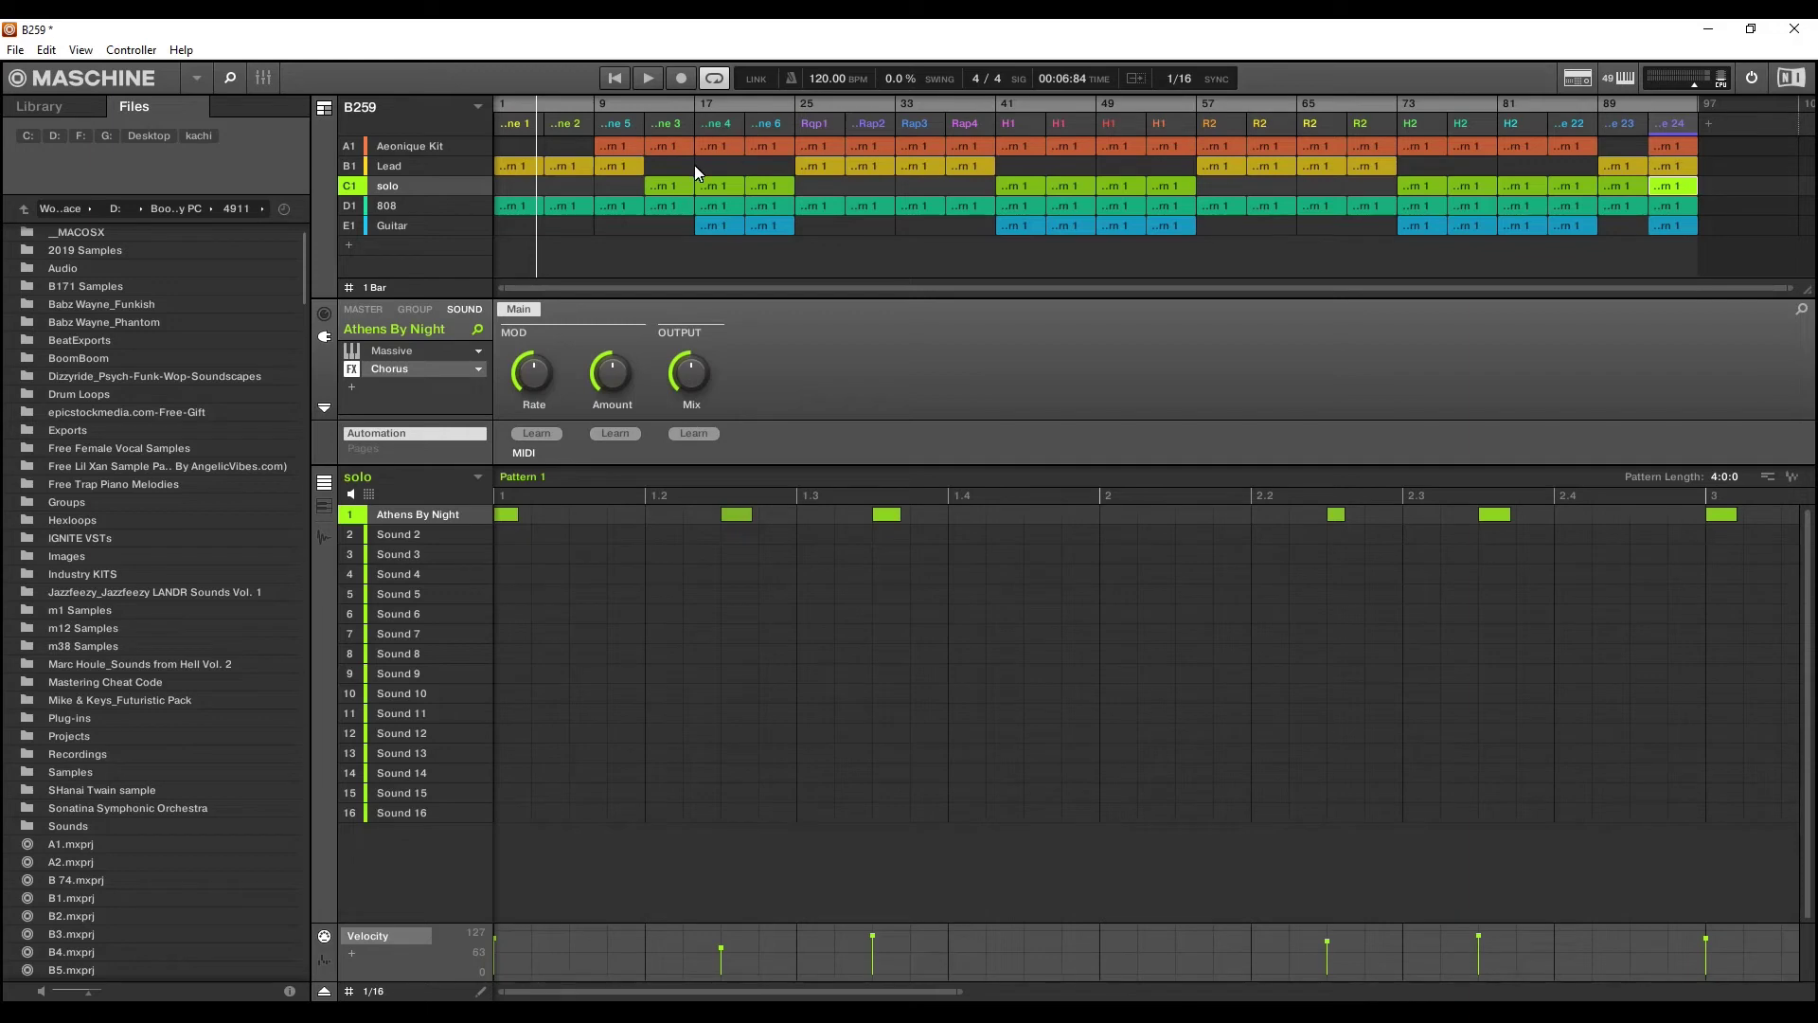
Review the song structure by selecting scene 6, the four H1 scenes and the last R2 scene in turn
{"action": "left_click", "coordinate": [777, 128]}
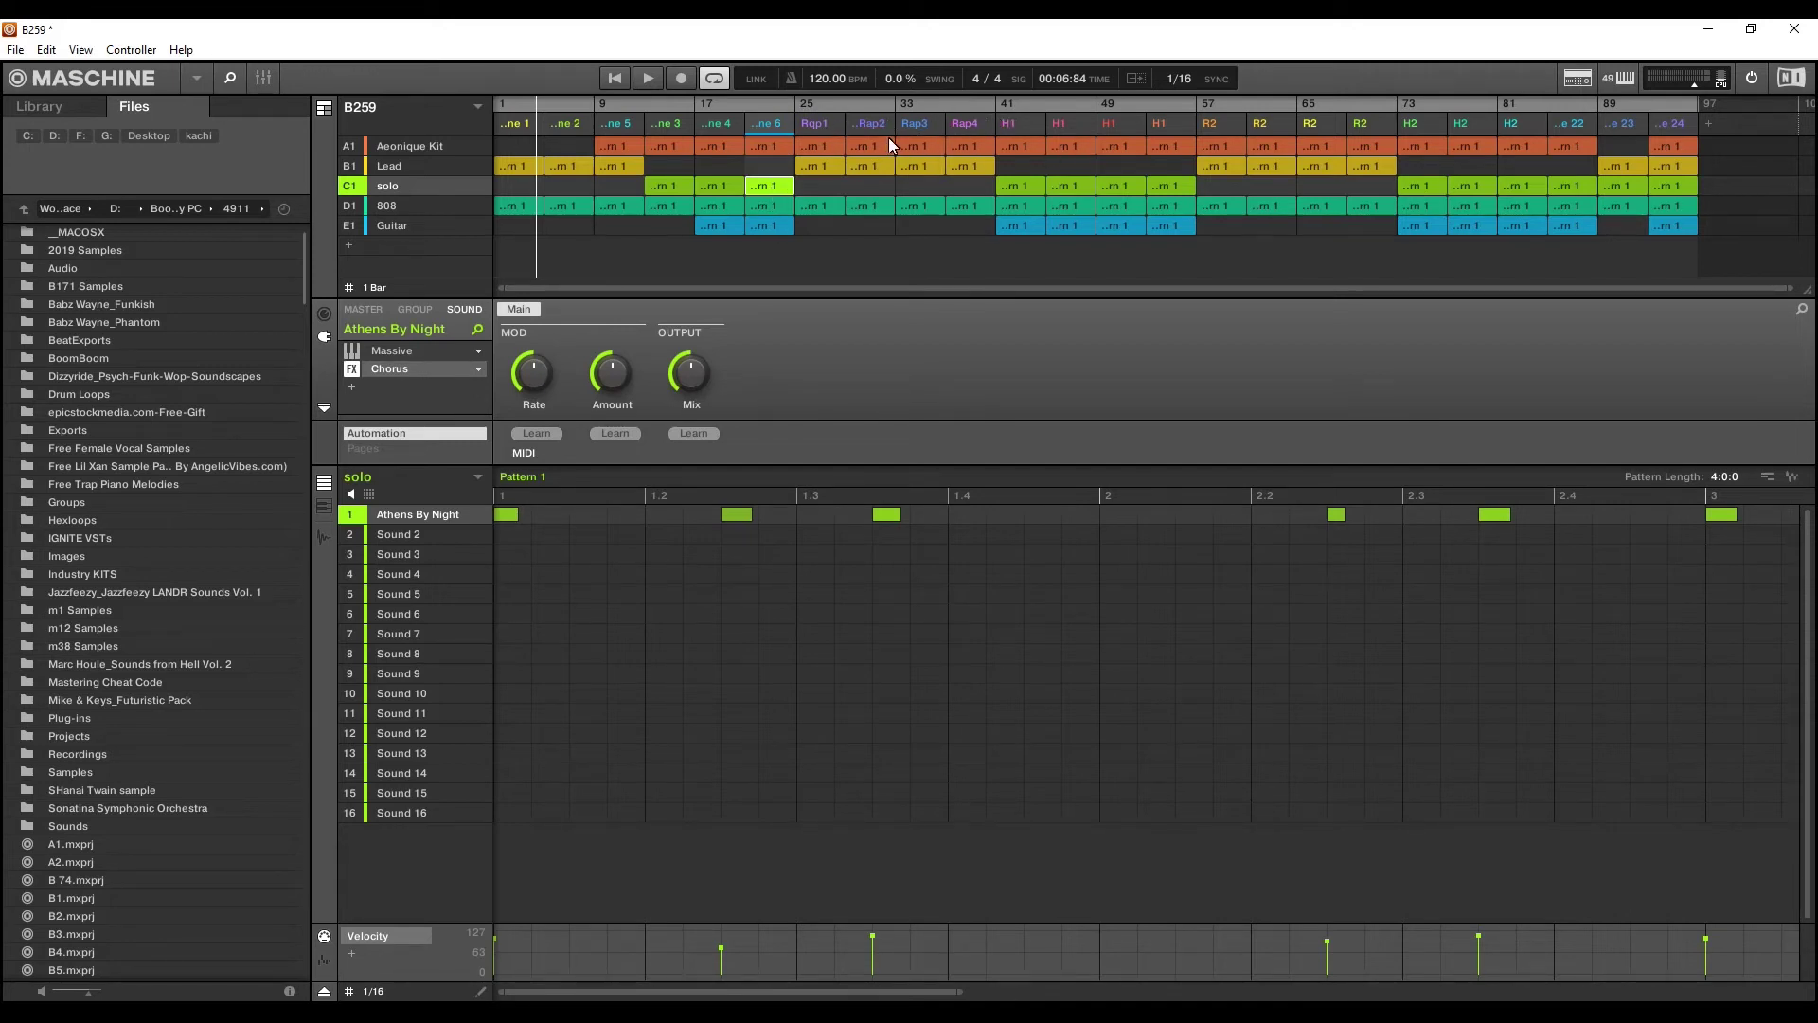
{"action": "left_click", "coordinate": [1021, 126]}
{"action": "left_click", "coordinate": [1072, 124]}
{"action": "left_click", "coordinate": [1113, 126]}
{"action": "left_click", "coordinate": [1156, 129]}
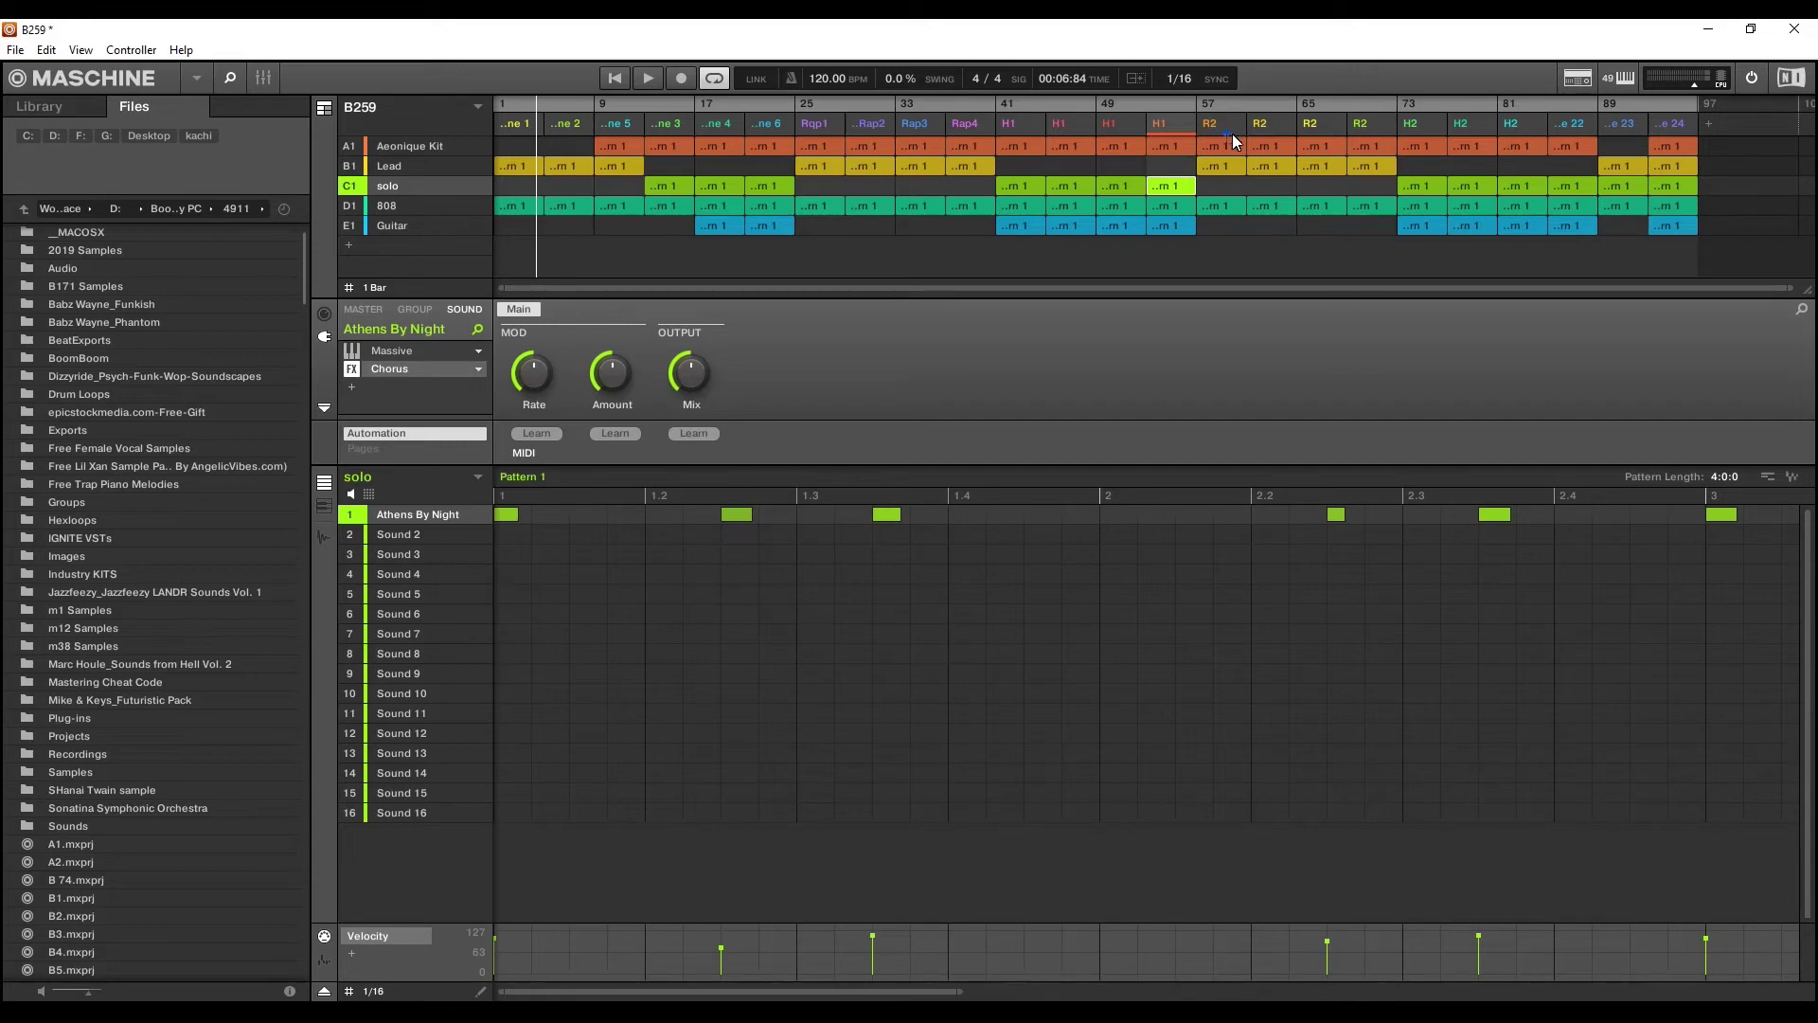
{"action": "left_click", "coordinate": [1380, 130]}
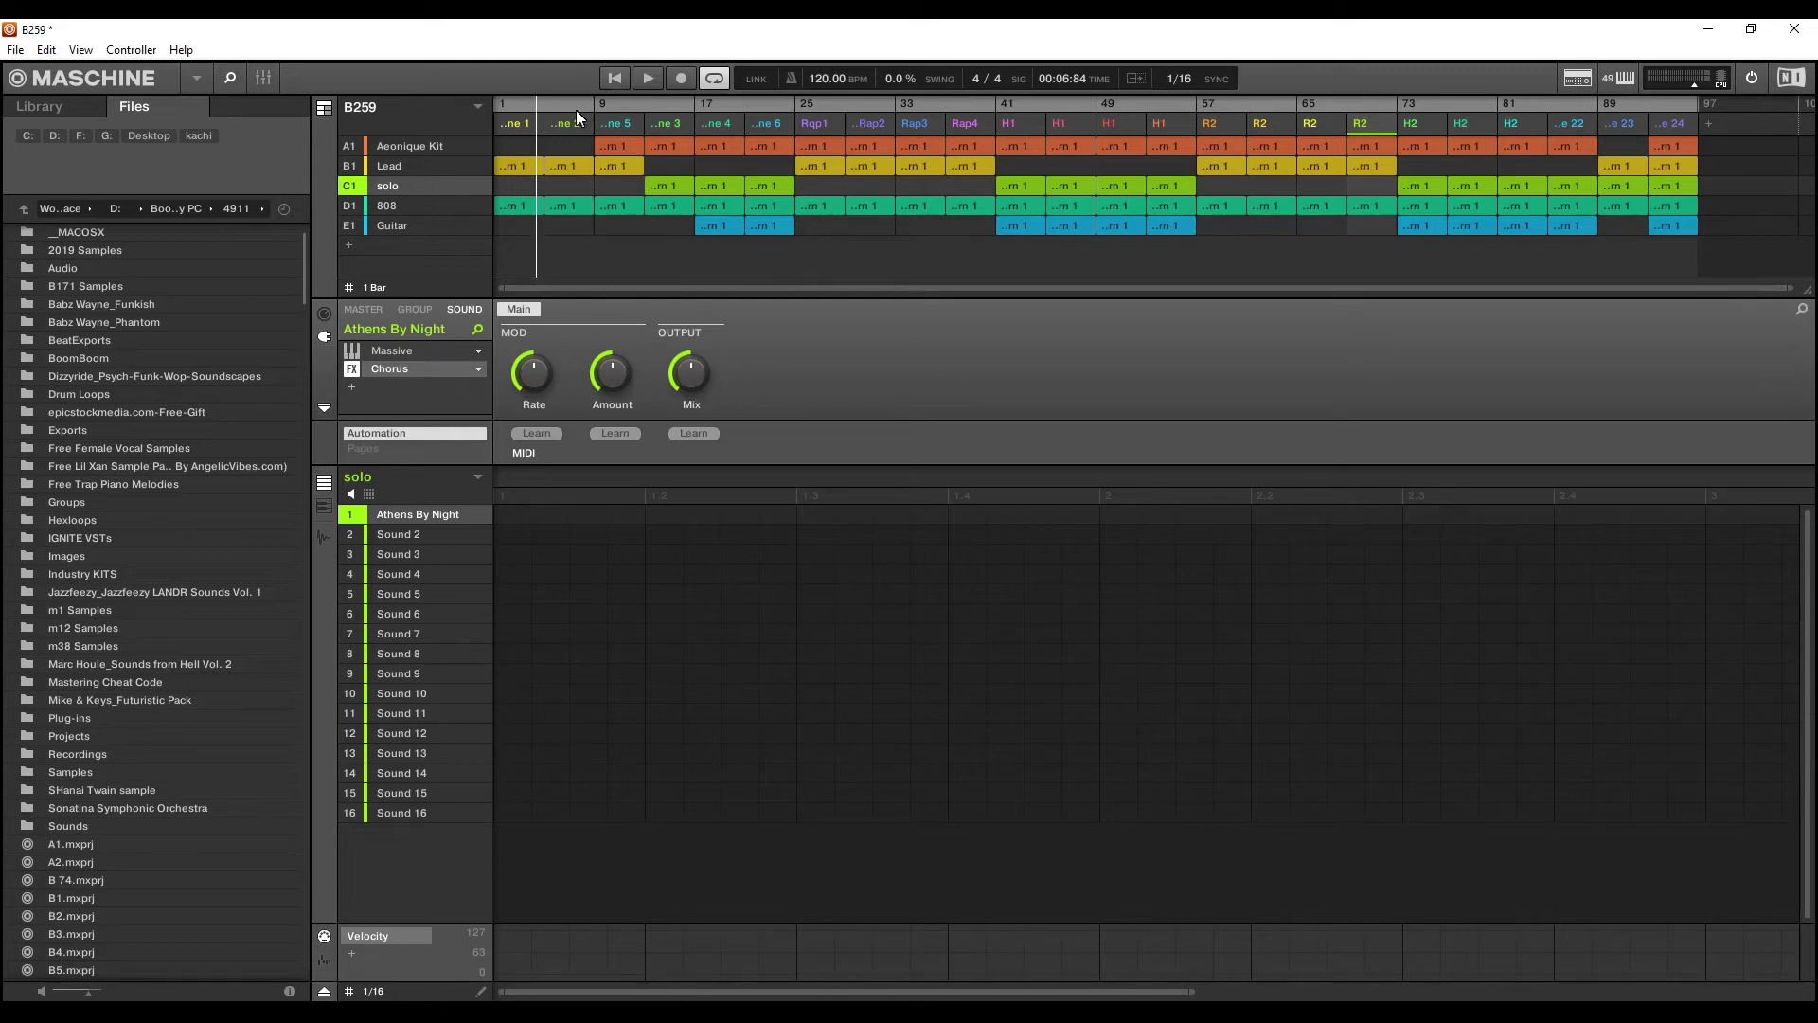
Add the Waves Vitamin Stereo effect after the EQ on the master channel and open its plug-in window
{"action": "left_click", "coordinate": [365, 310]}
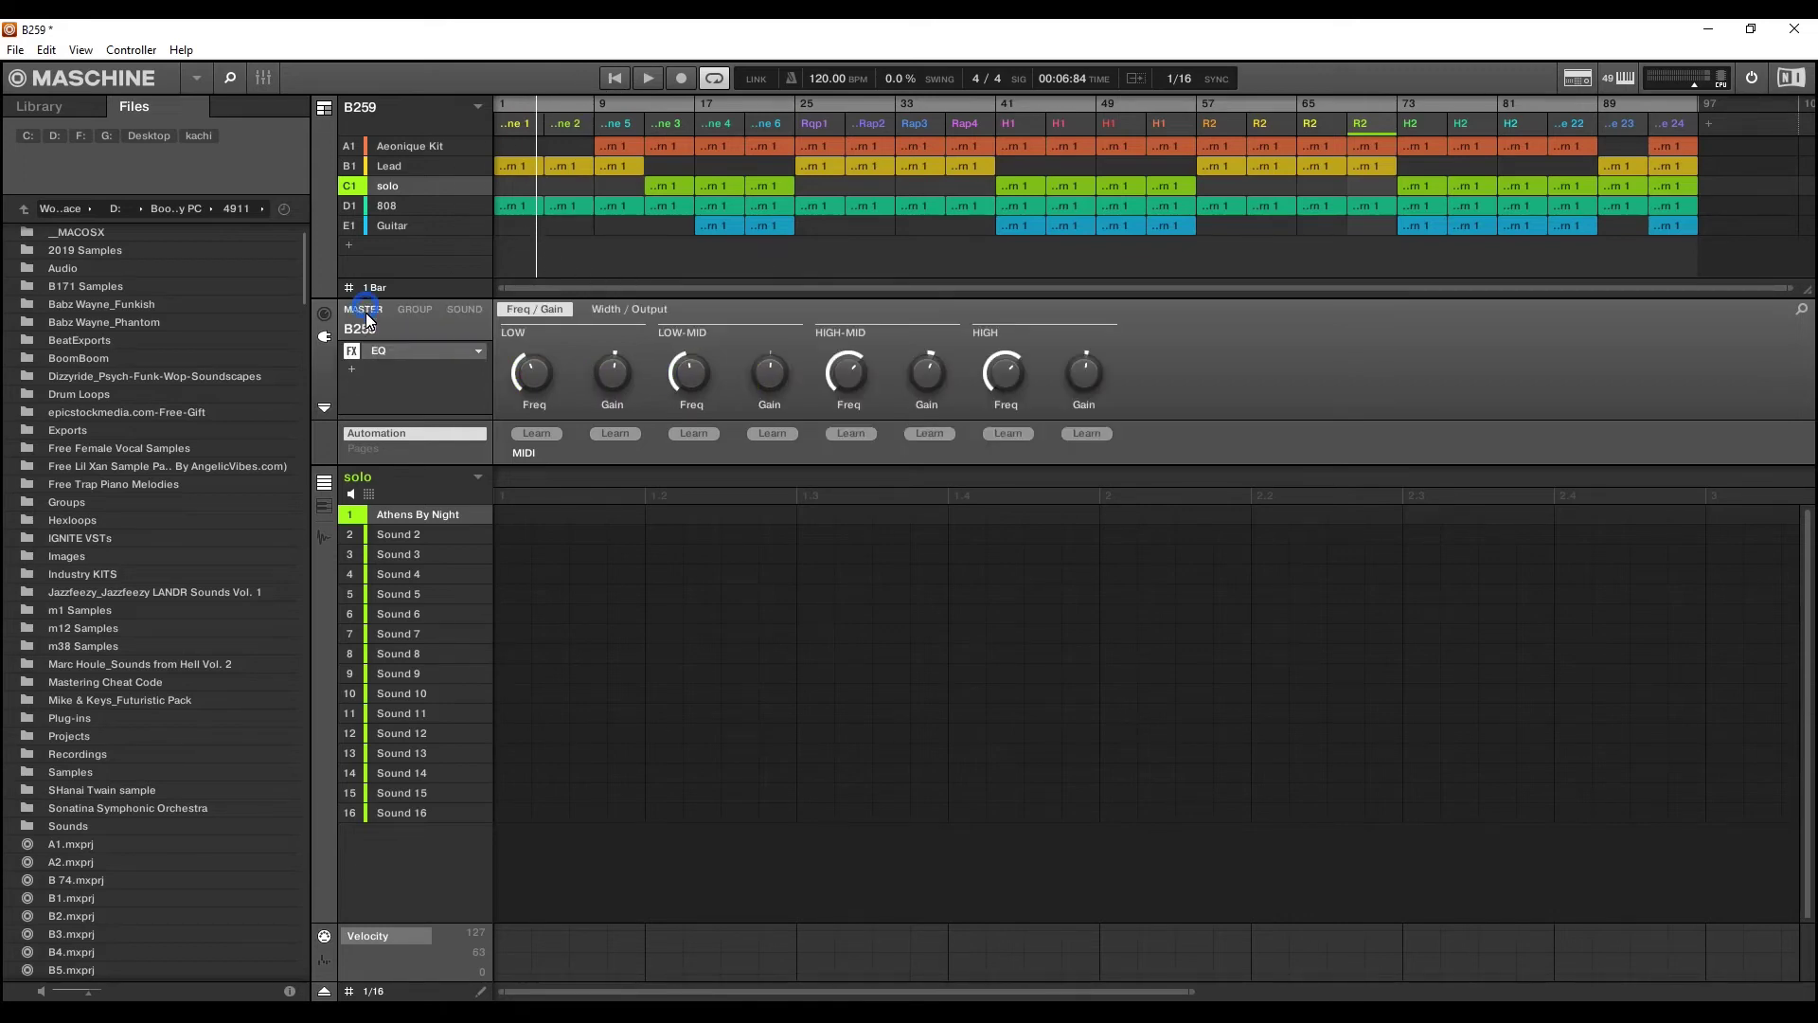
{"action": "left_click", "coordinate": [350, 372]}
{"action": "mouse_move", "coordinate": [398, 450]}
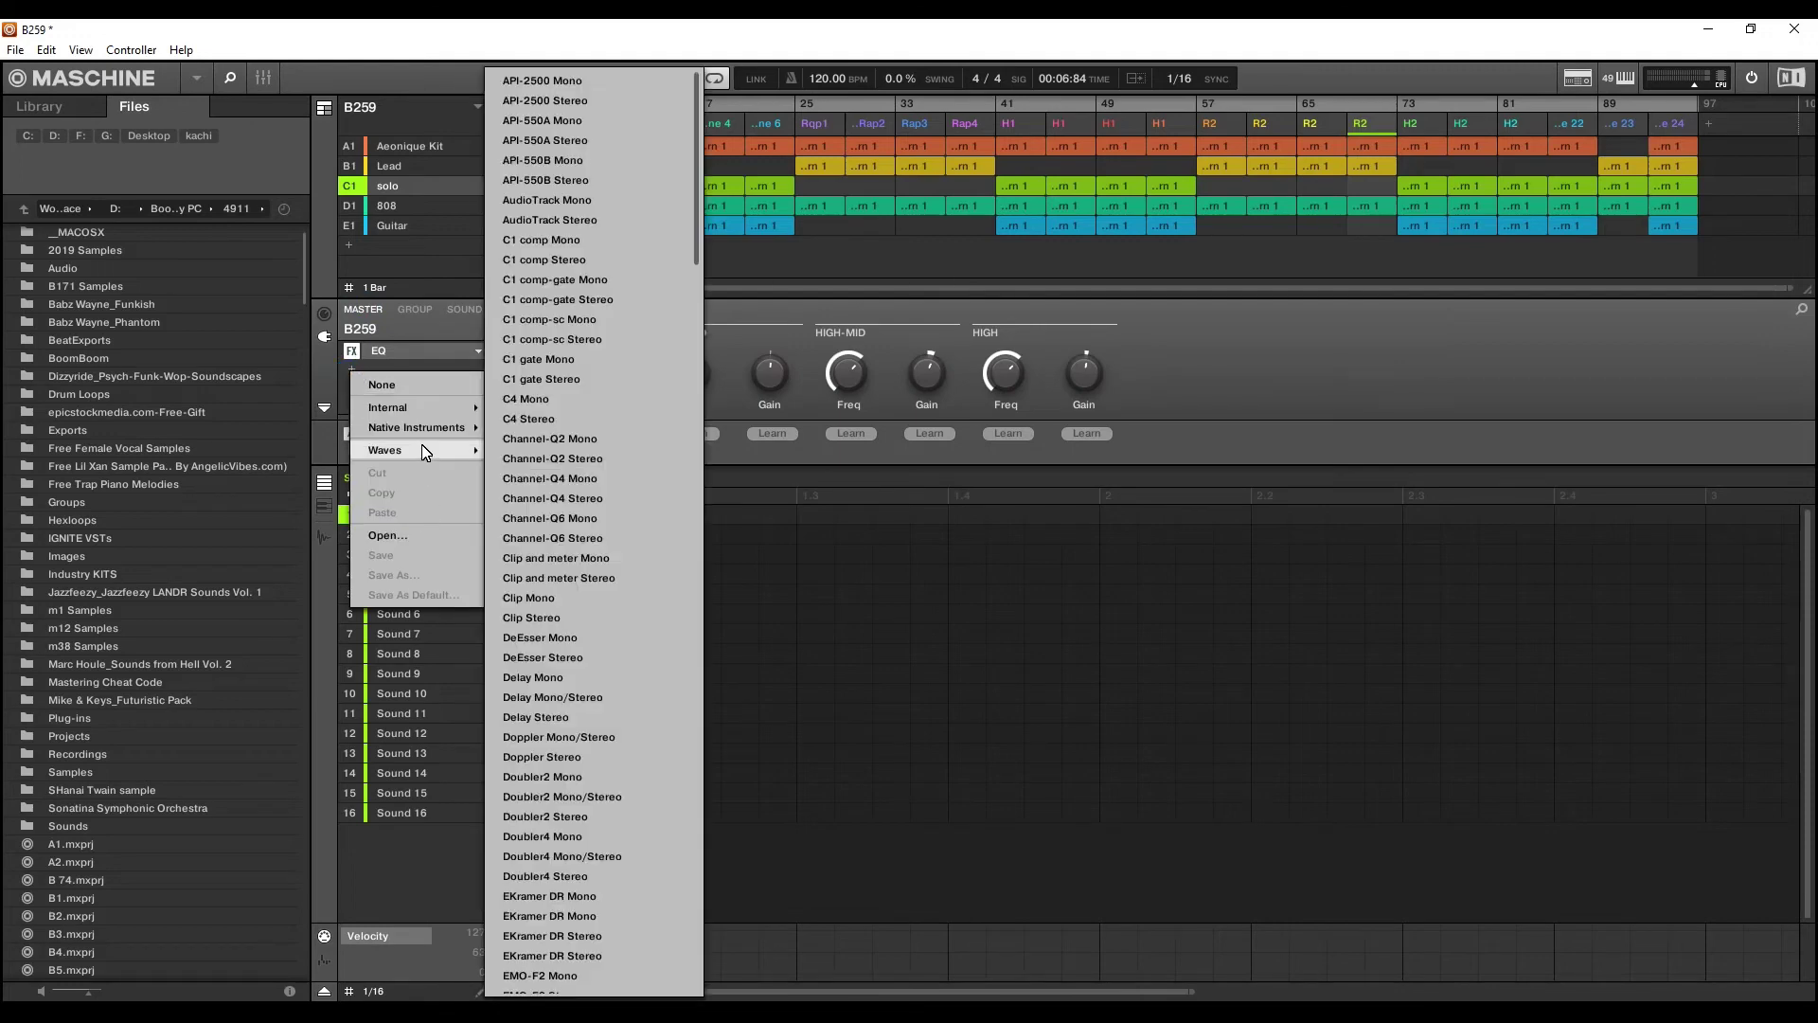
{"action": "left_click_drag", "start_coordinate": [699, 258], "coordinate": [699, 985]}
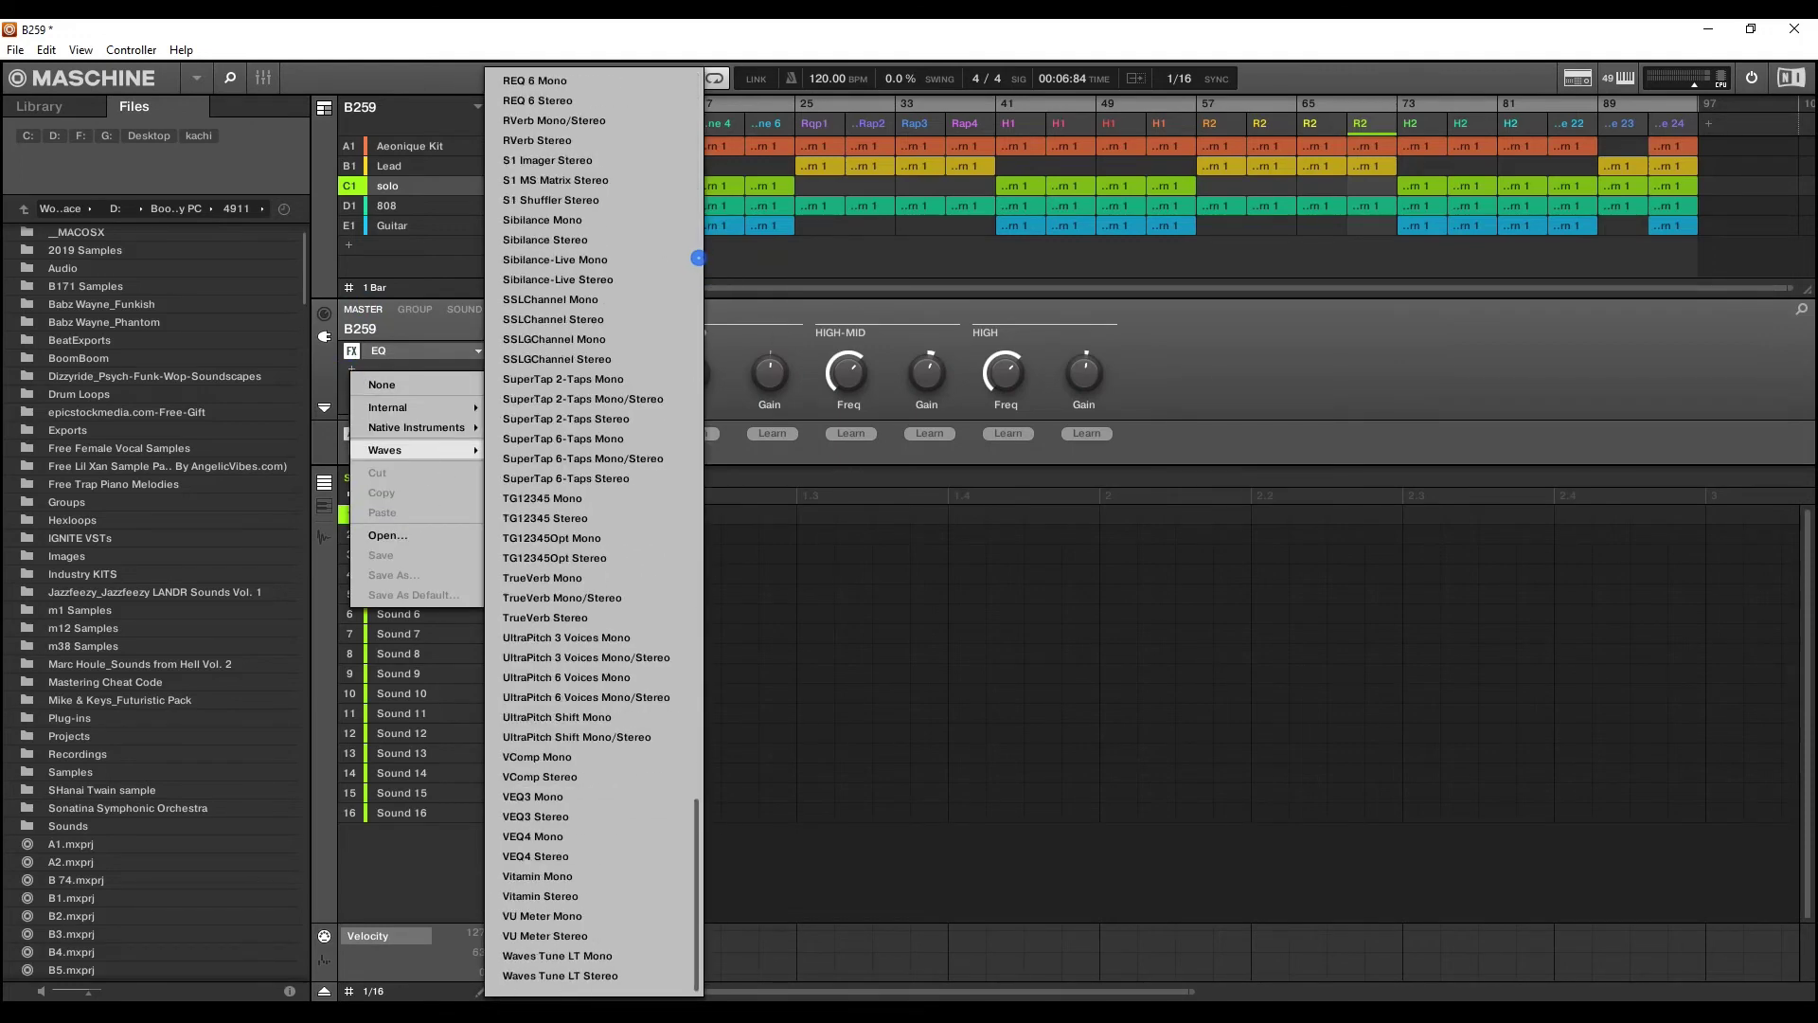
{"action": "left_click", "coordinate": [572, 896]}
{"action": "left_click", "coordinate": [379, 353]}
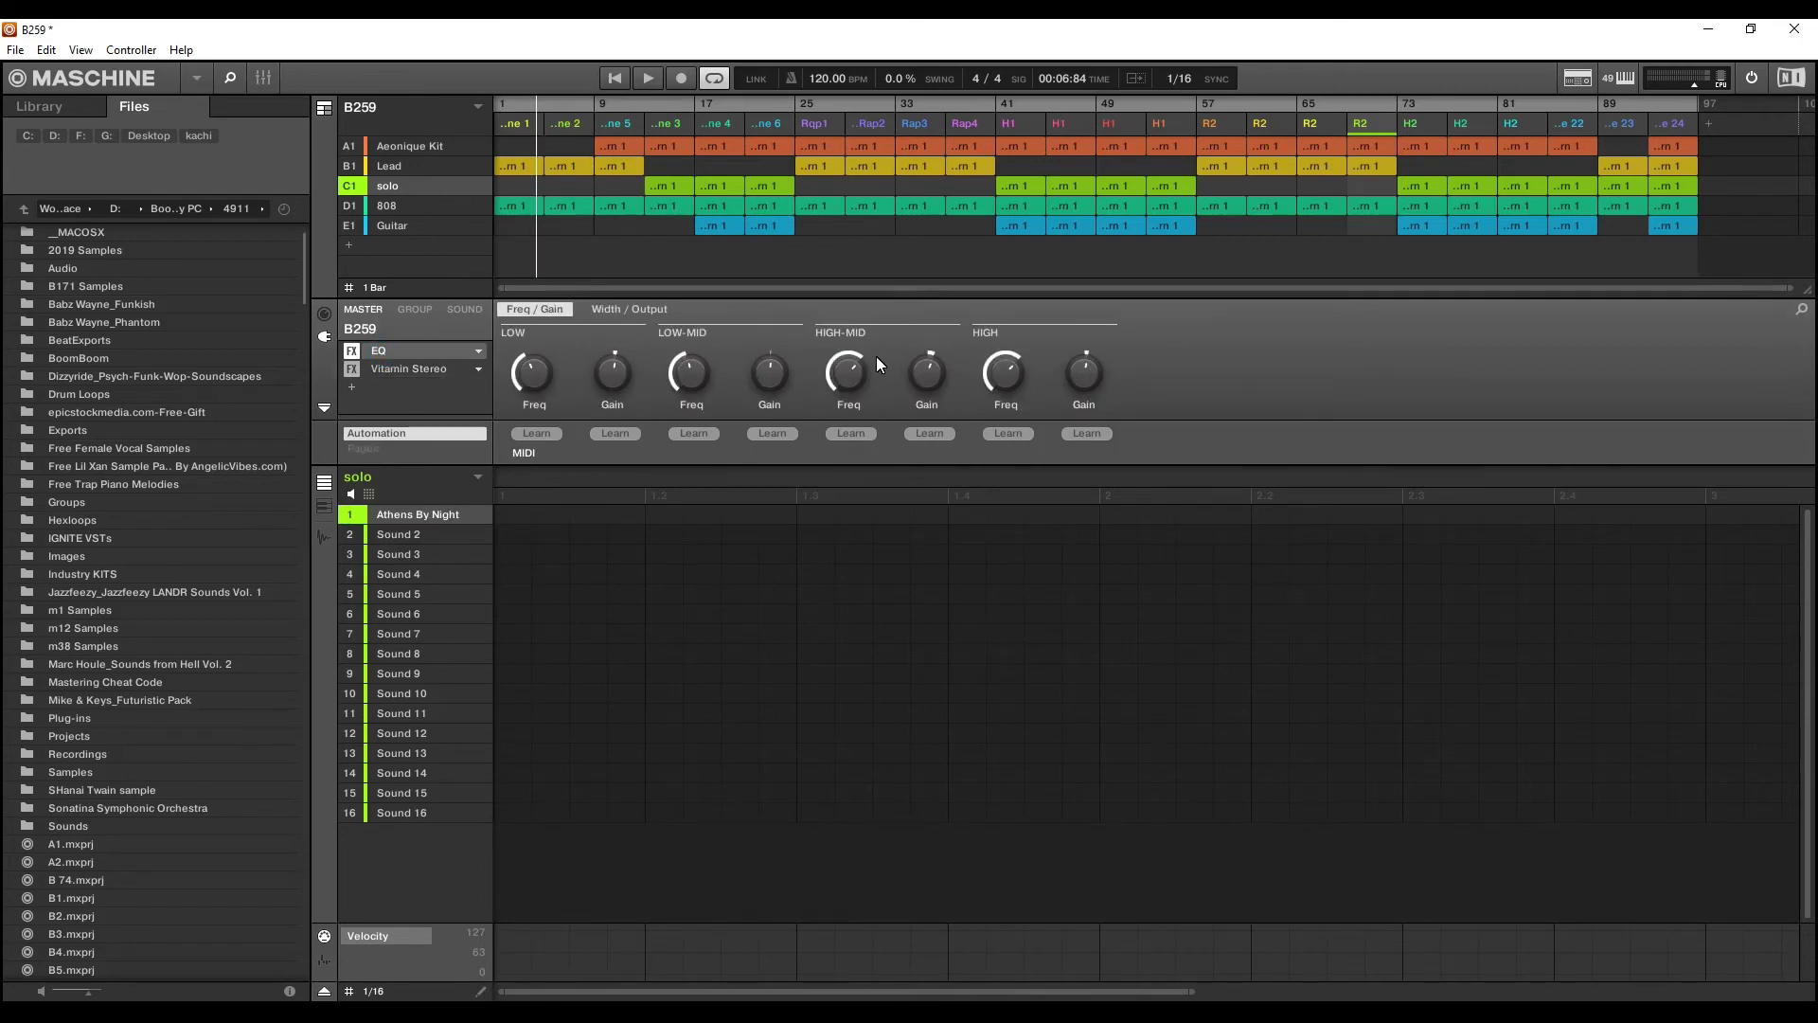
{"action": "left_click", "coordinate": [435, 370]}
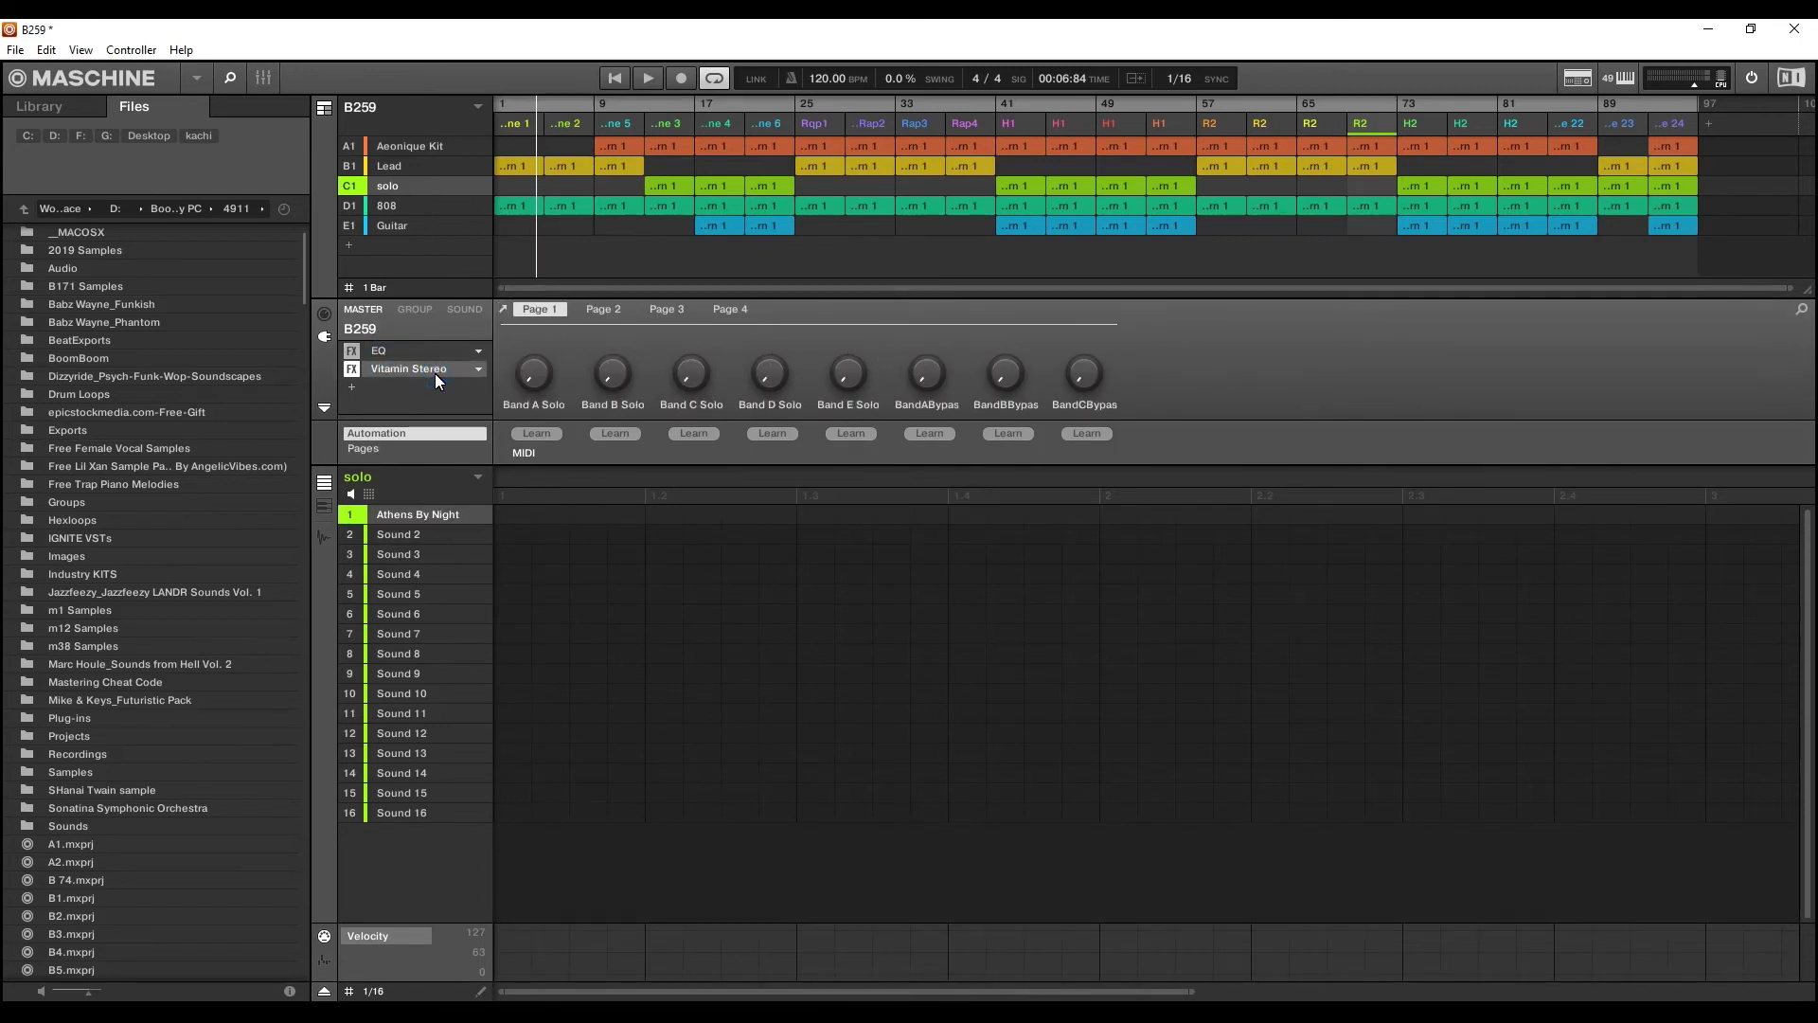
{"action": "left_click", "coordinate": [502, 309]}
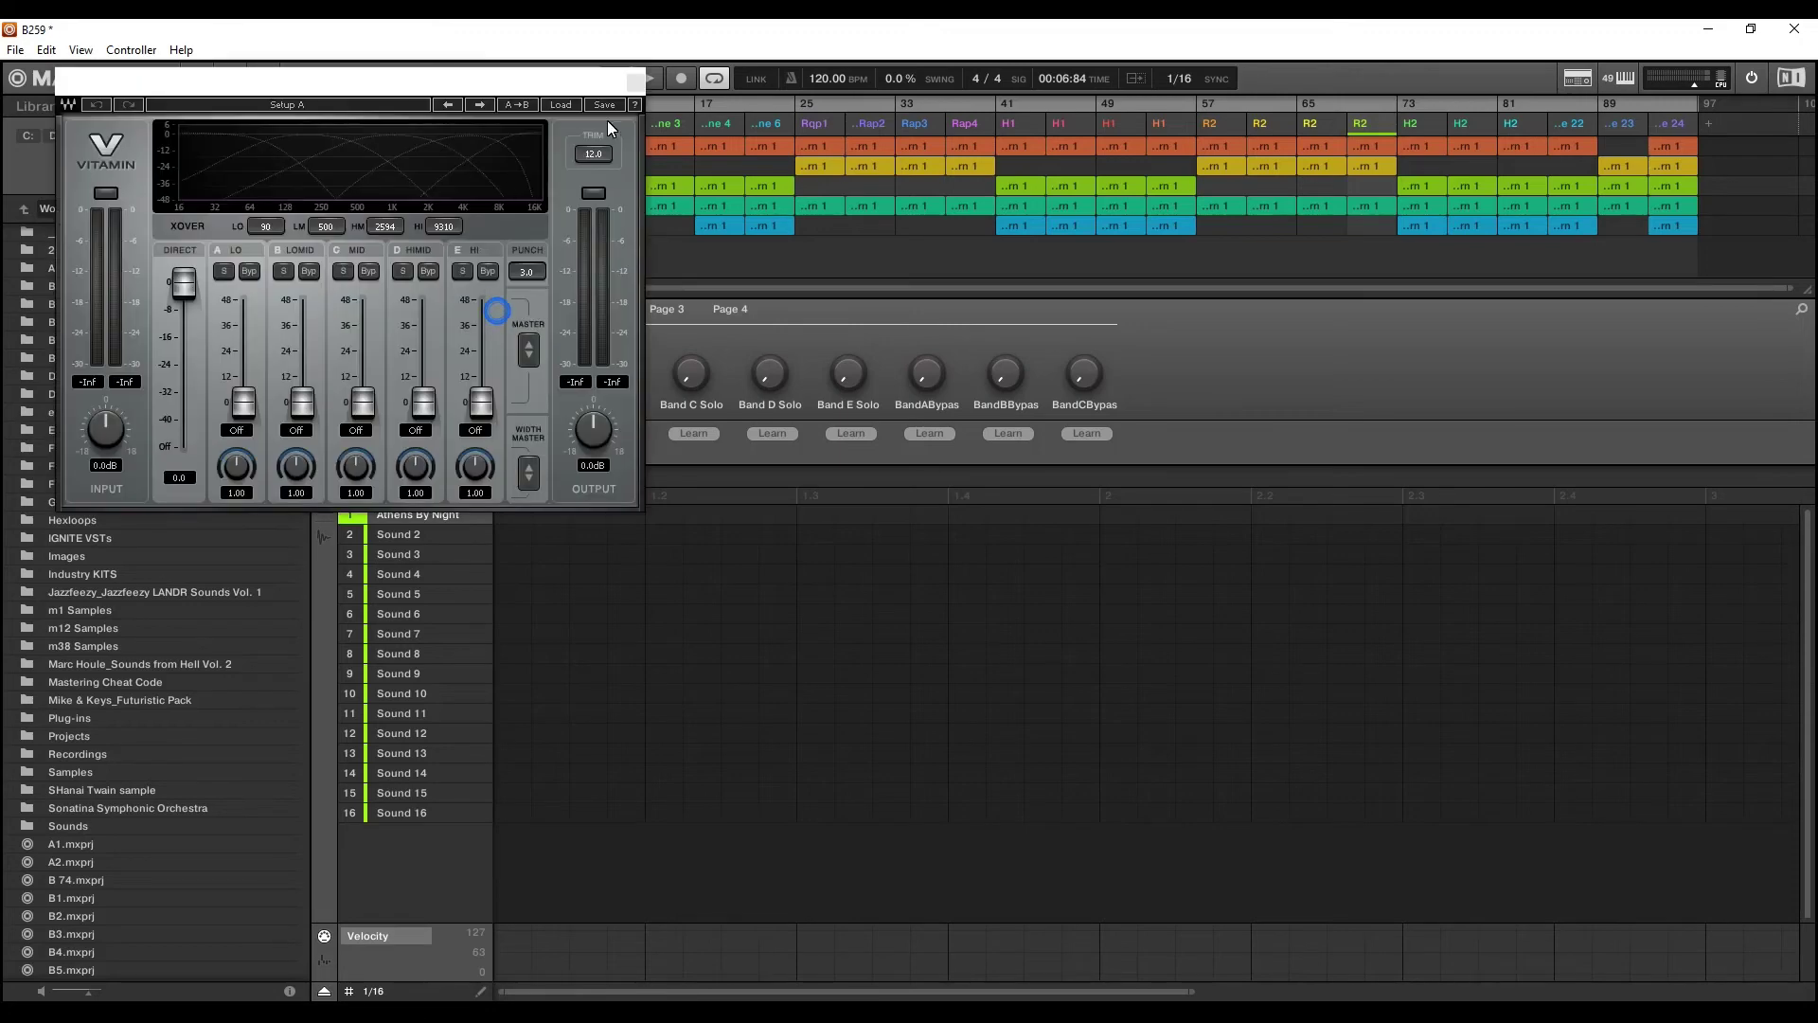
Start playing the song, move the Vitamin window clear of the transport controls and load its Mastering 5 factory preset
{"action": "left_click", "coordinate": [654, 80]}
{"action": "left_click_drag", "start_coordinate": [525, 93], "coordinate": [715, 142]}
{"action": "left_click", "coordinate": [753, 151]}
{"action": "mouse_move", "coordinate": [846, 373]}
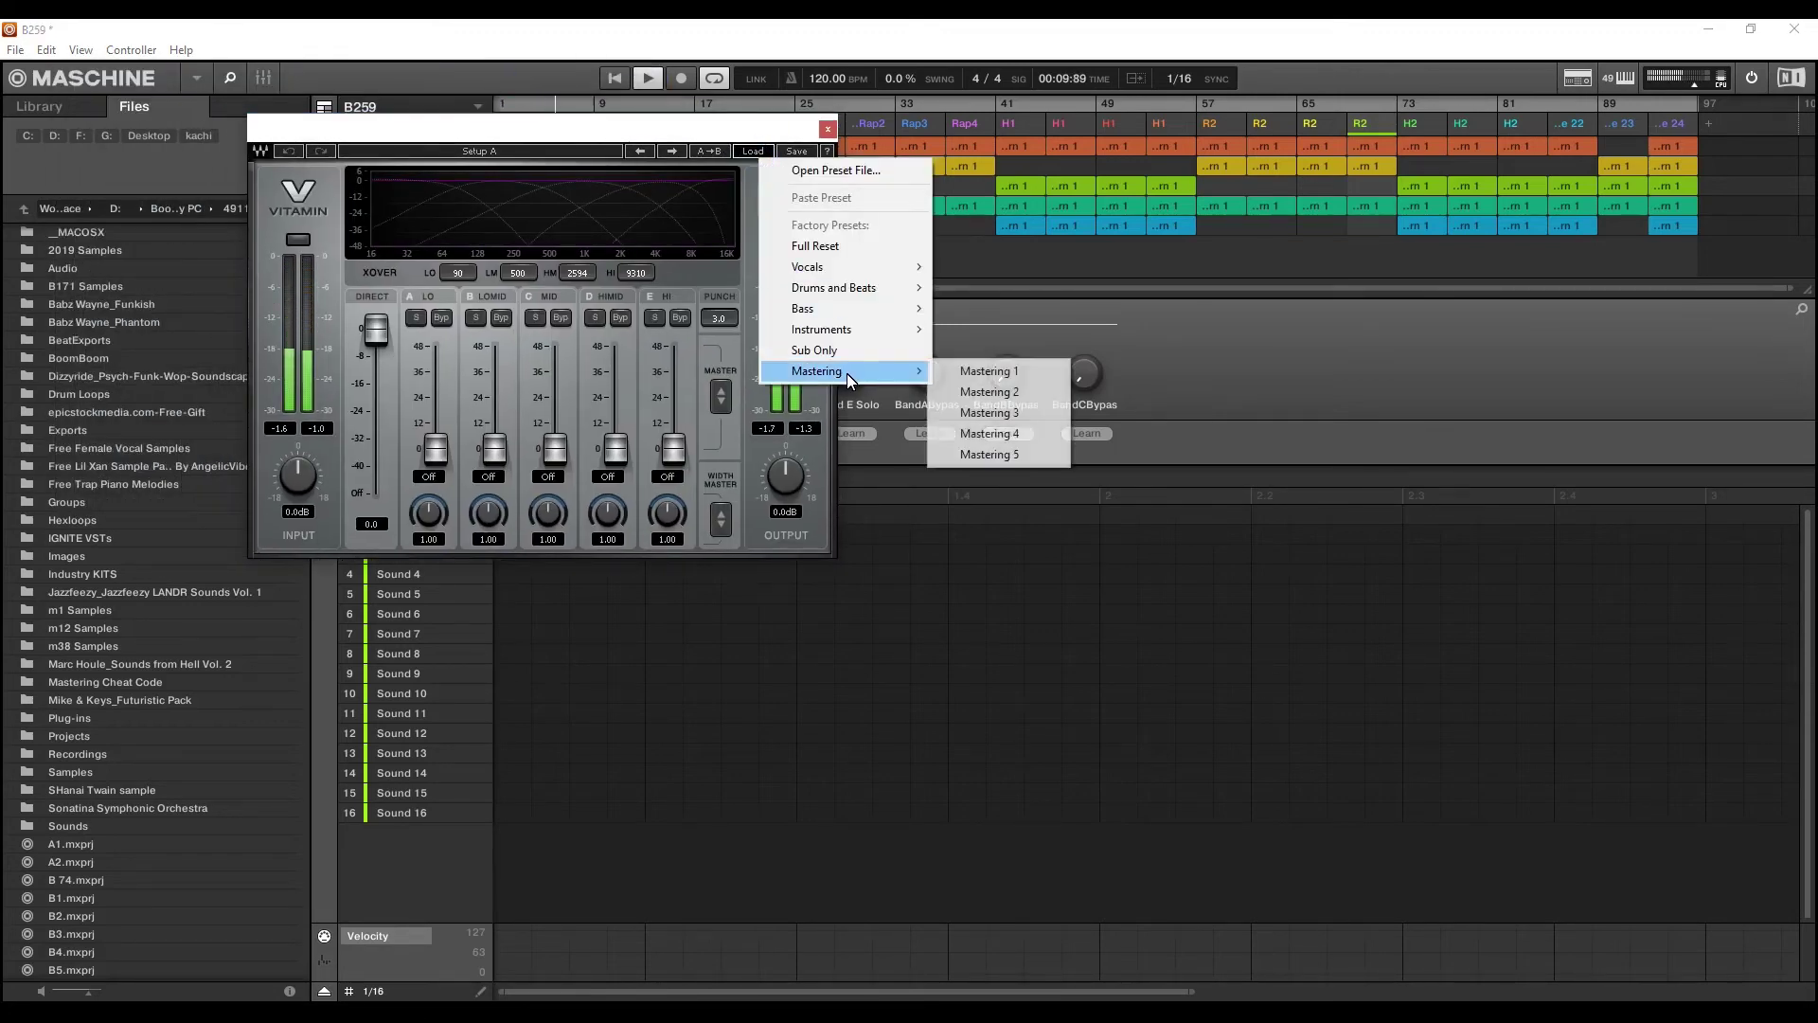
{"action": "left_click", "coordinate": [1000, 456]}
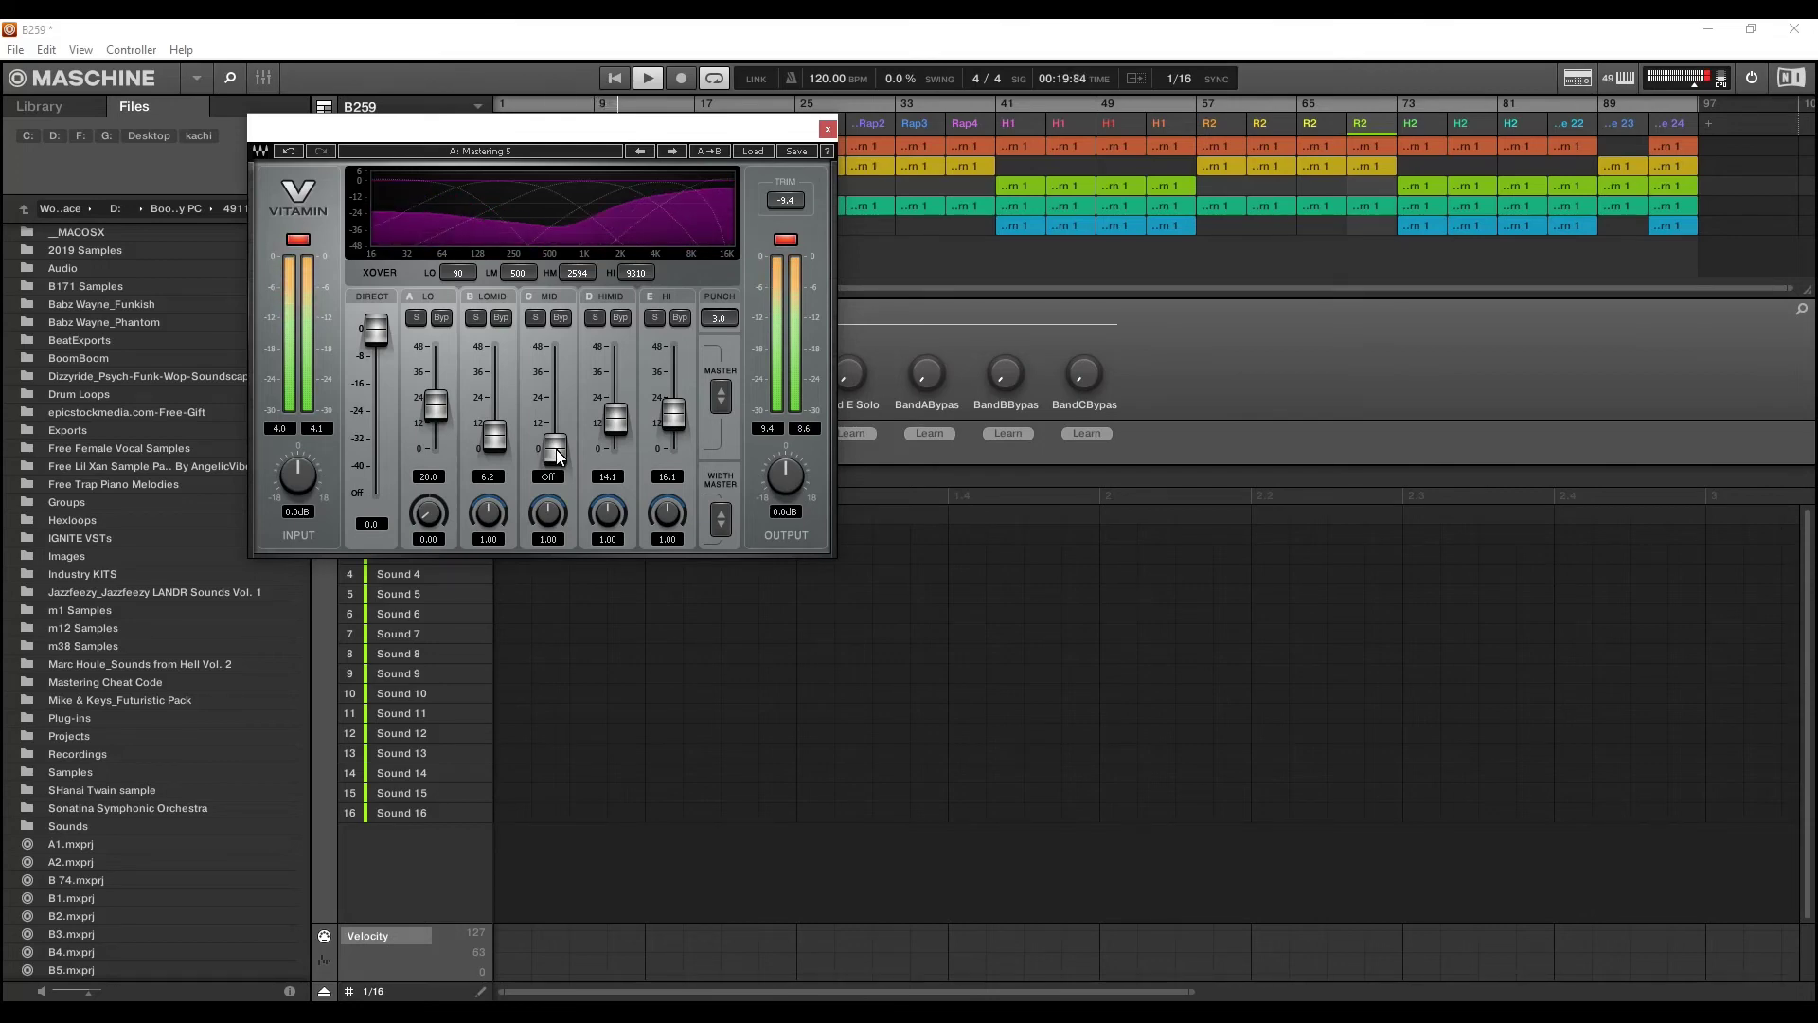
Raise Vitamin's MID band level to 3.5 and set the band widths to MID 2.25, HIMID 1.68, HI about 1.7 and LOMID 1.68
{"action": "left_click_drag", "start_coordinate": [555, 446], "coordinate": [565, 394]}
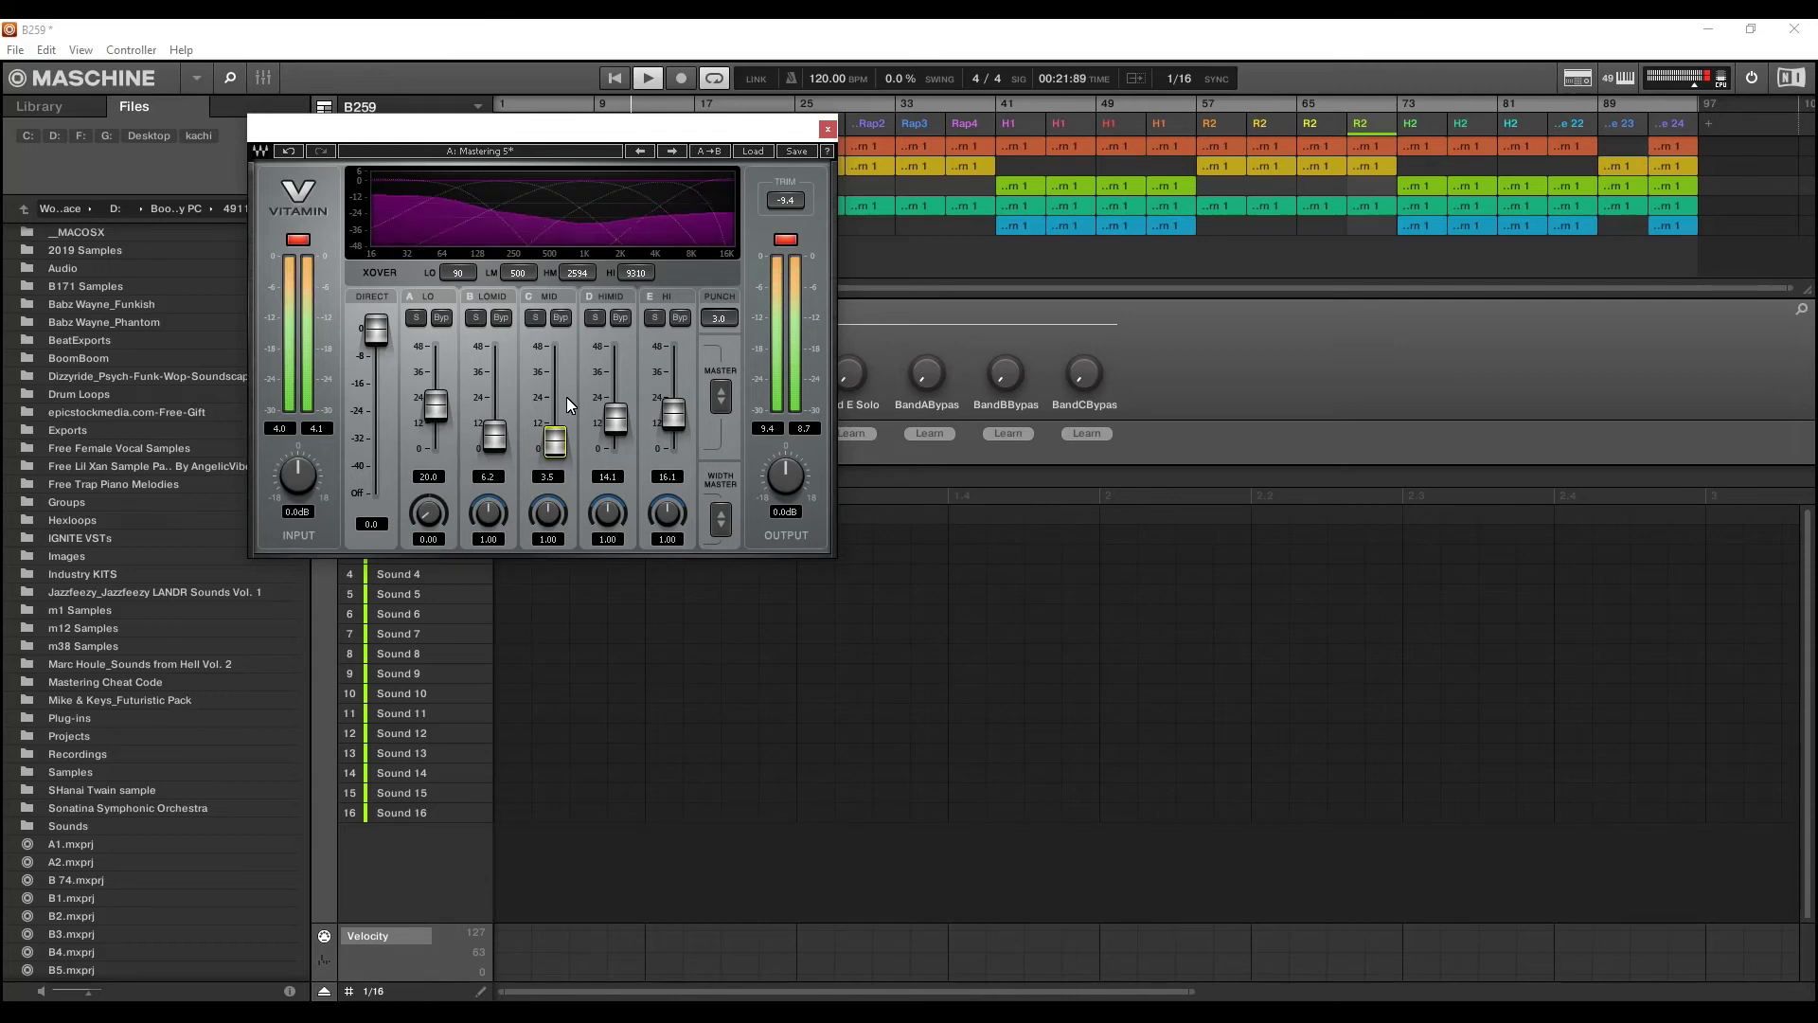
{"action": "left_click_drag", "start_coordinate": [547, 513], "coordinate": [547, 423]}
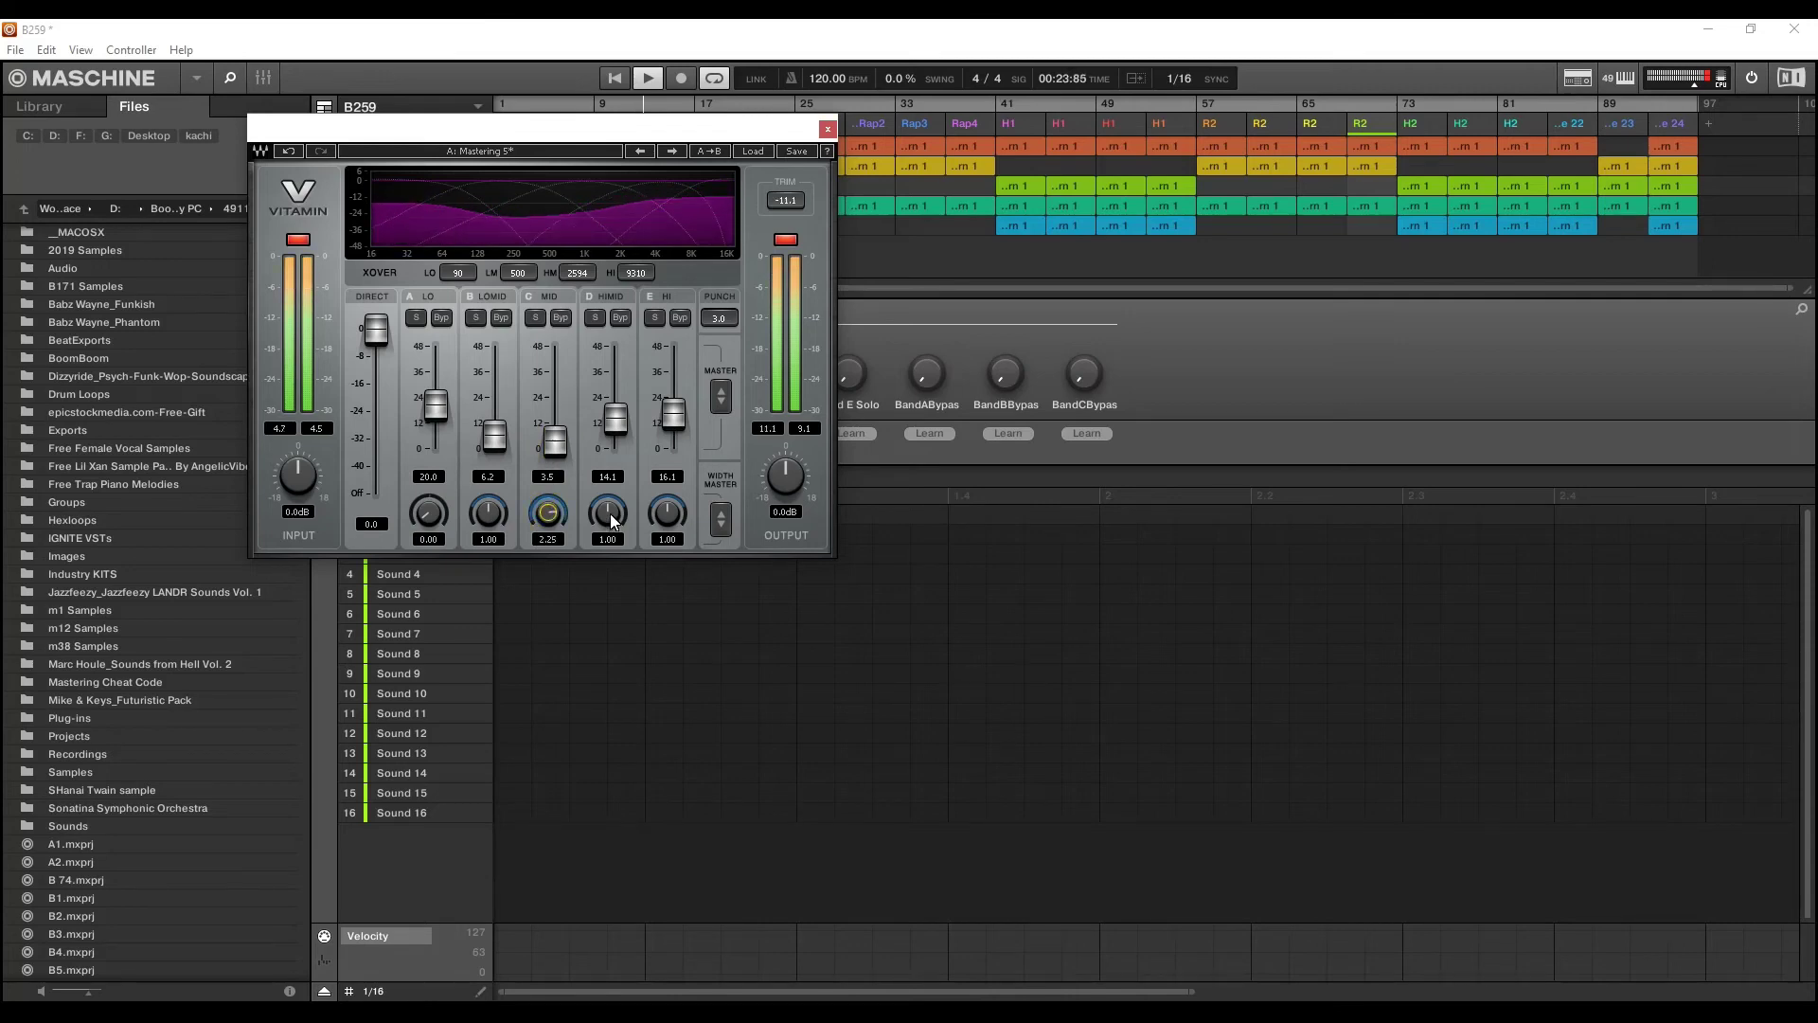
{"action": "left_click_drag", "start_coordinate": [610, 513], "coordinate": [676, 436]}
{"action": "left_click", "coordinate": [670, 513]}
{"action": "left_click_drag", "start_coordinate": [481, 513], "coordinate": [488, 451]}
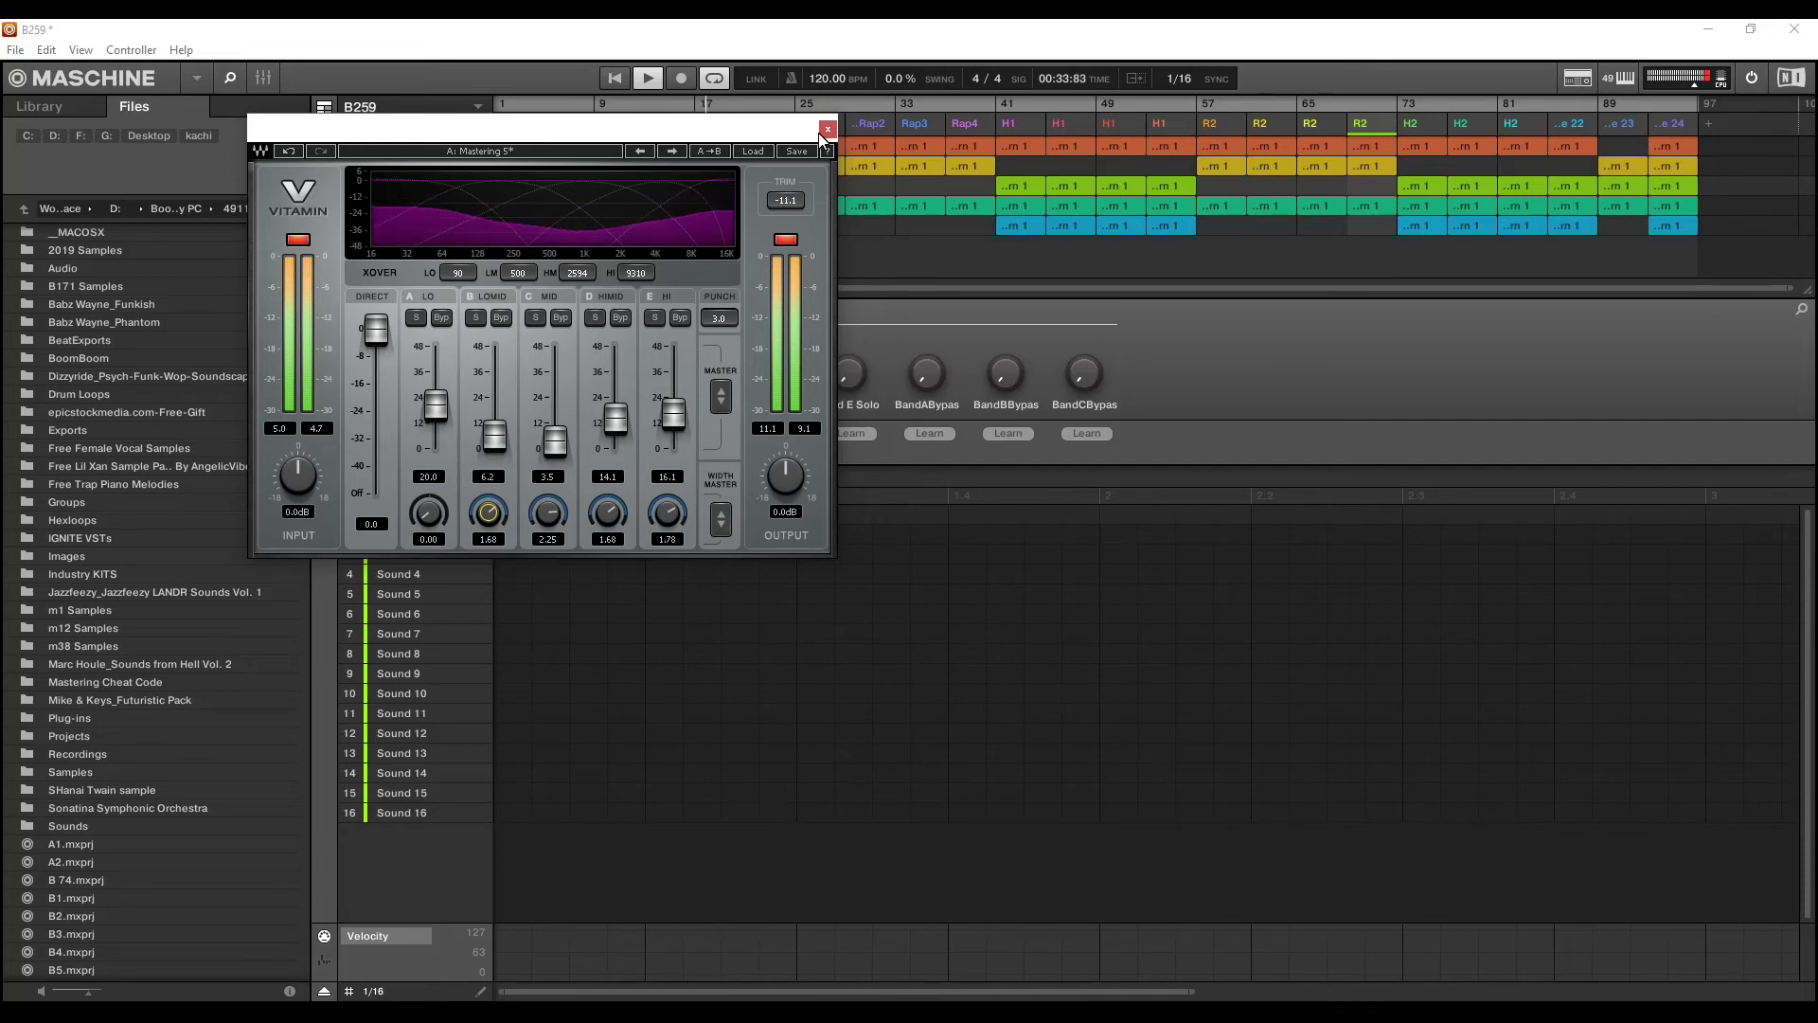
Move the Vitamin window off the track list, inspect the Sparkling Guitar sound's plug-in chain during playback, and return to the master channel
{"action": "left_click_drag", "start_coordinate": [725, 143], "coordinate": [1380, 470]}
{"action": "left_click", "coordinate": [389, 231]}
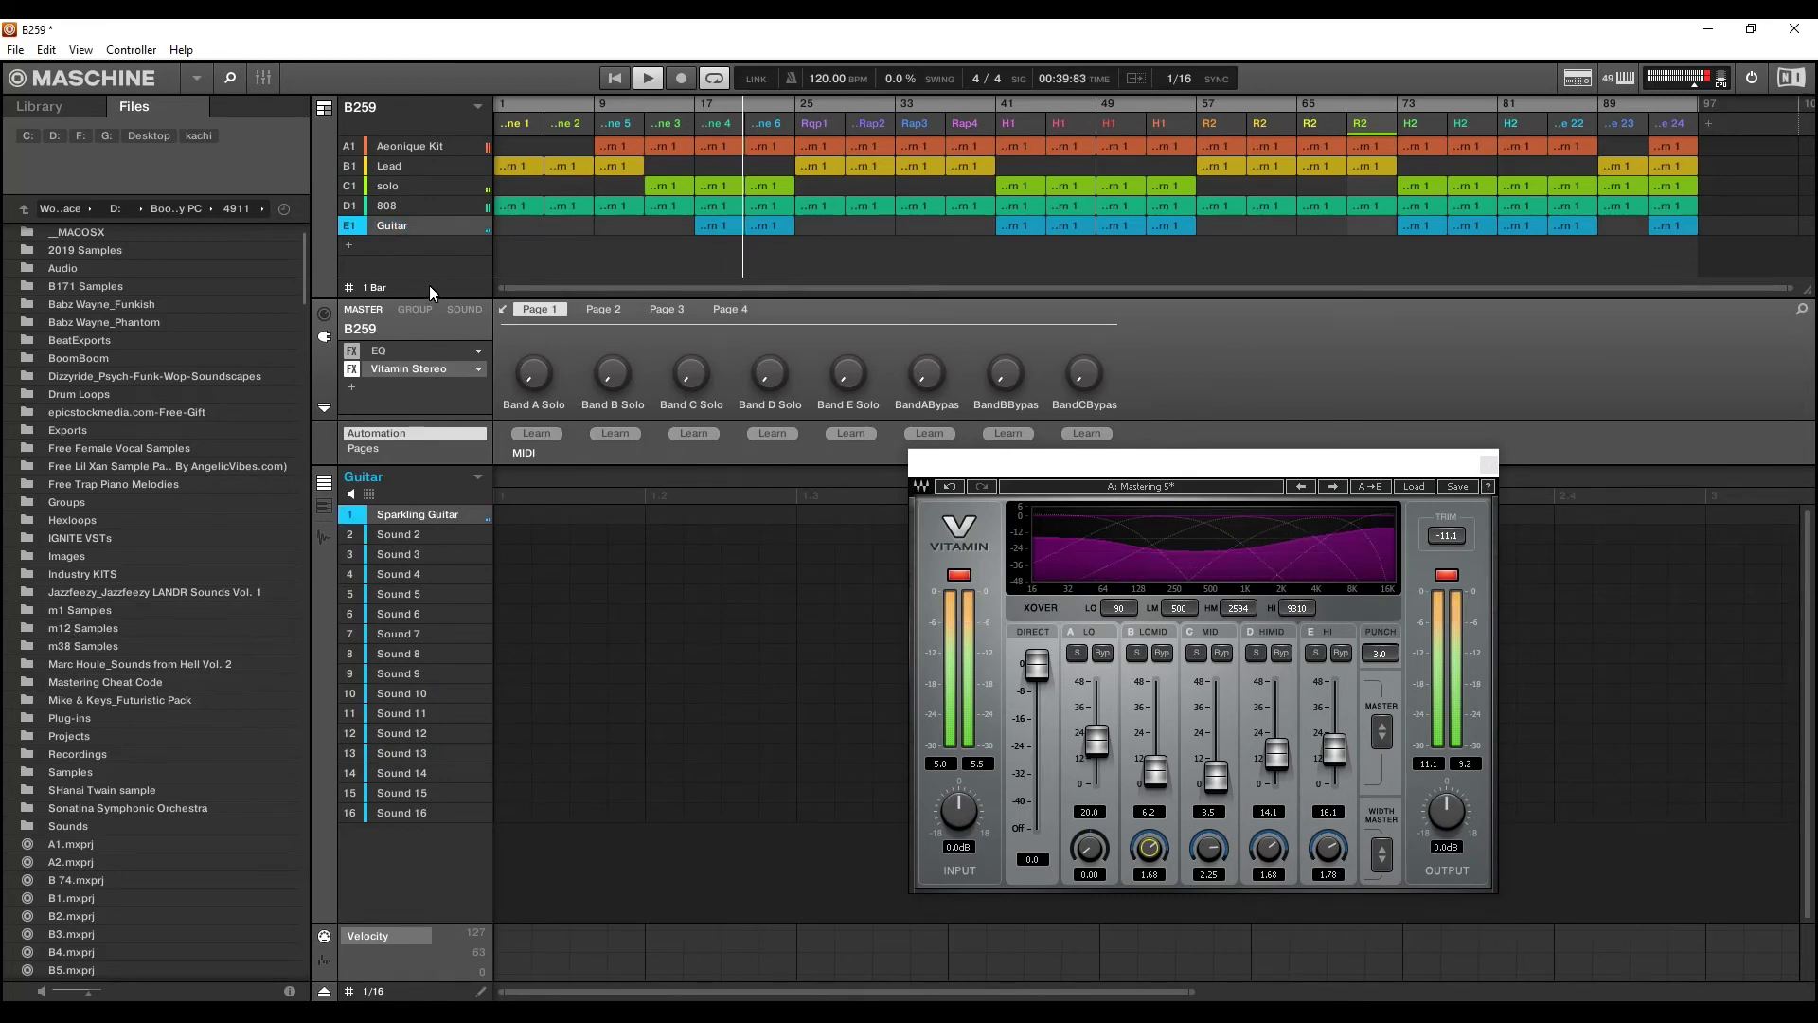
{"action": "left_click", "coordinate": [461, 309]}
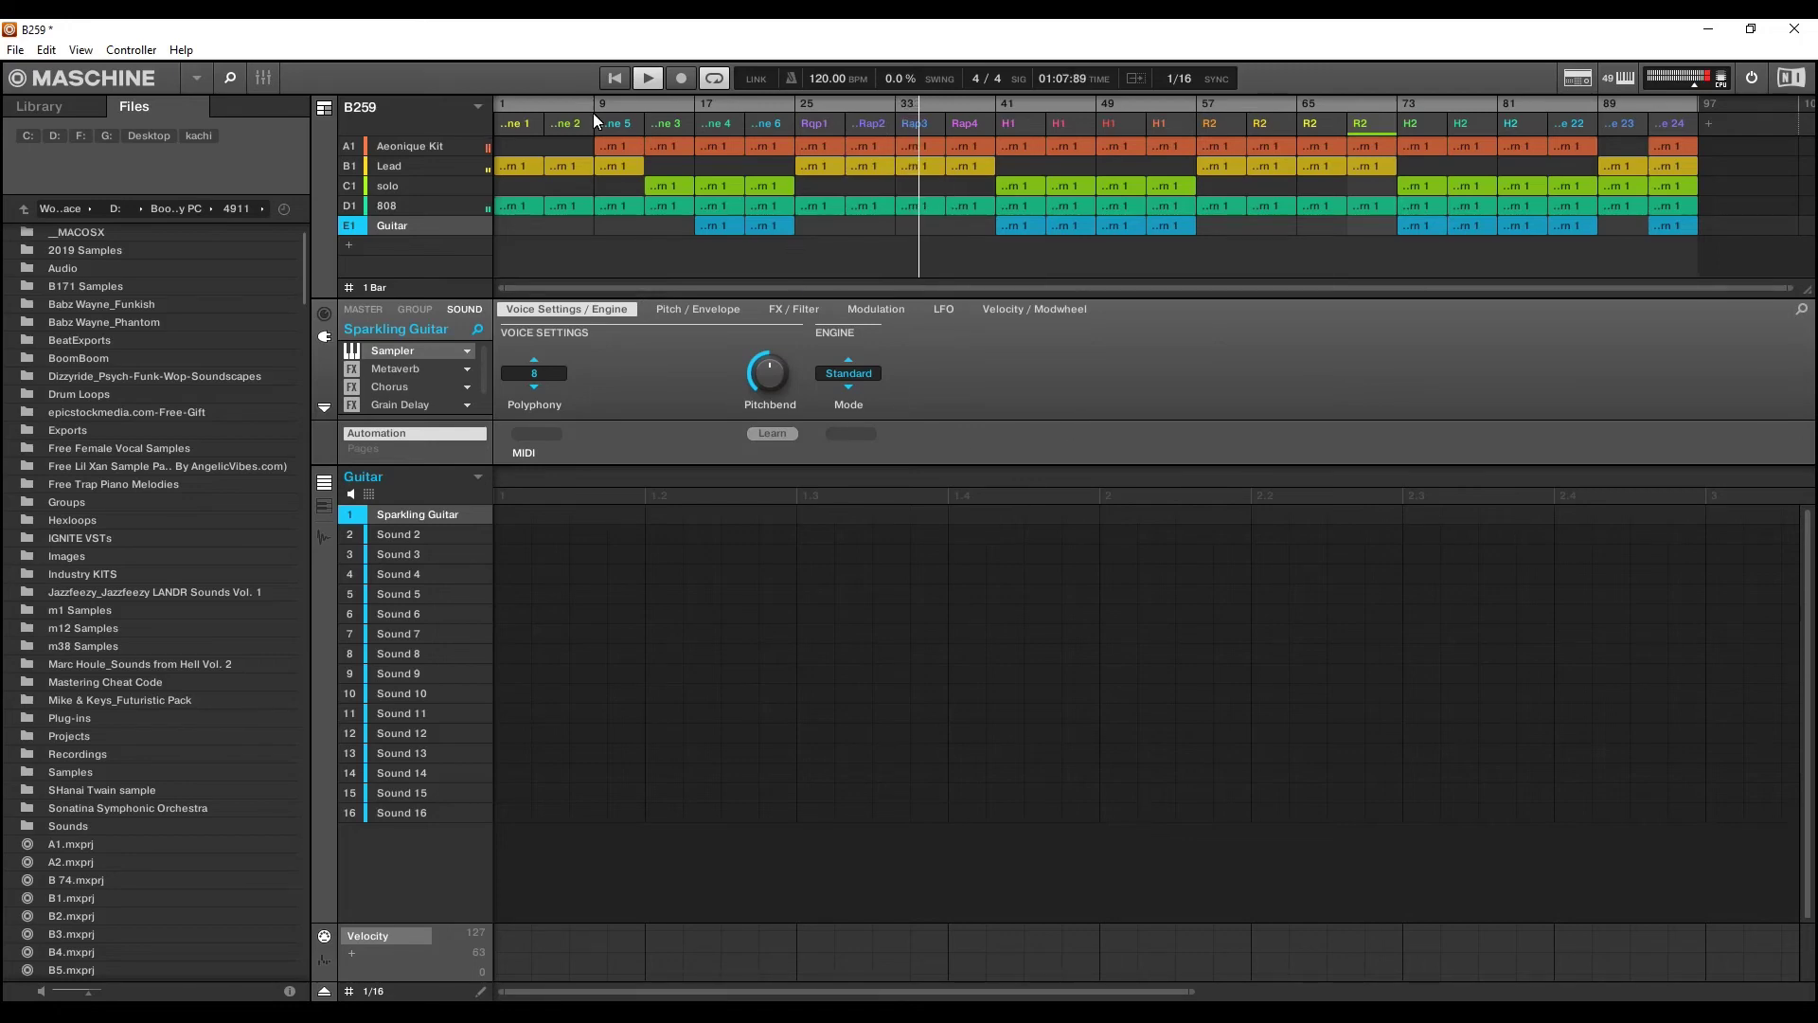
{"action": "left_click", "coordinate": [369, 309]}
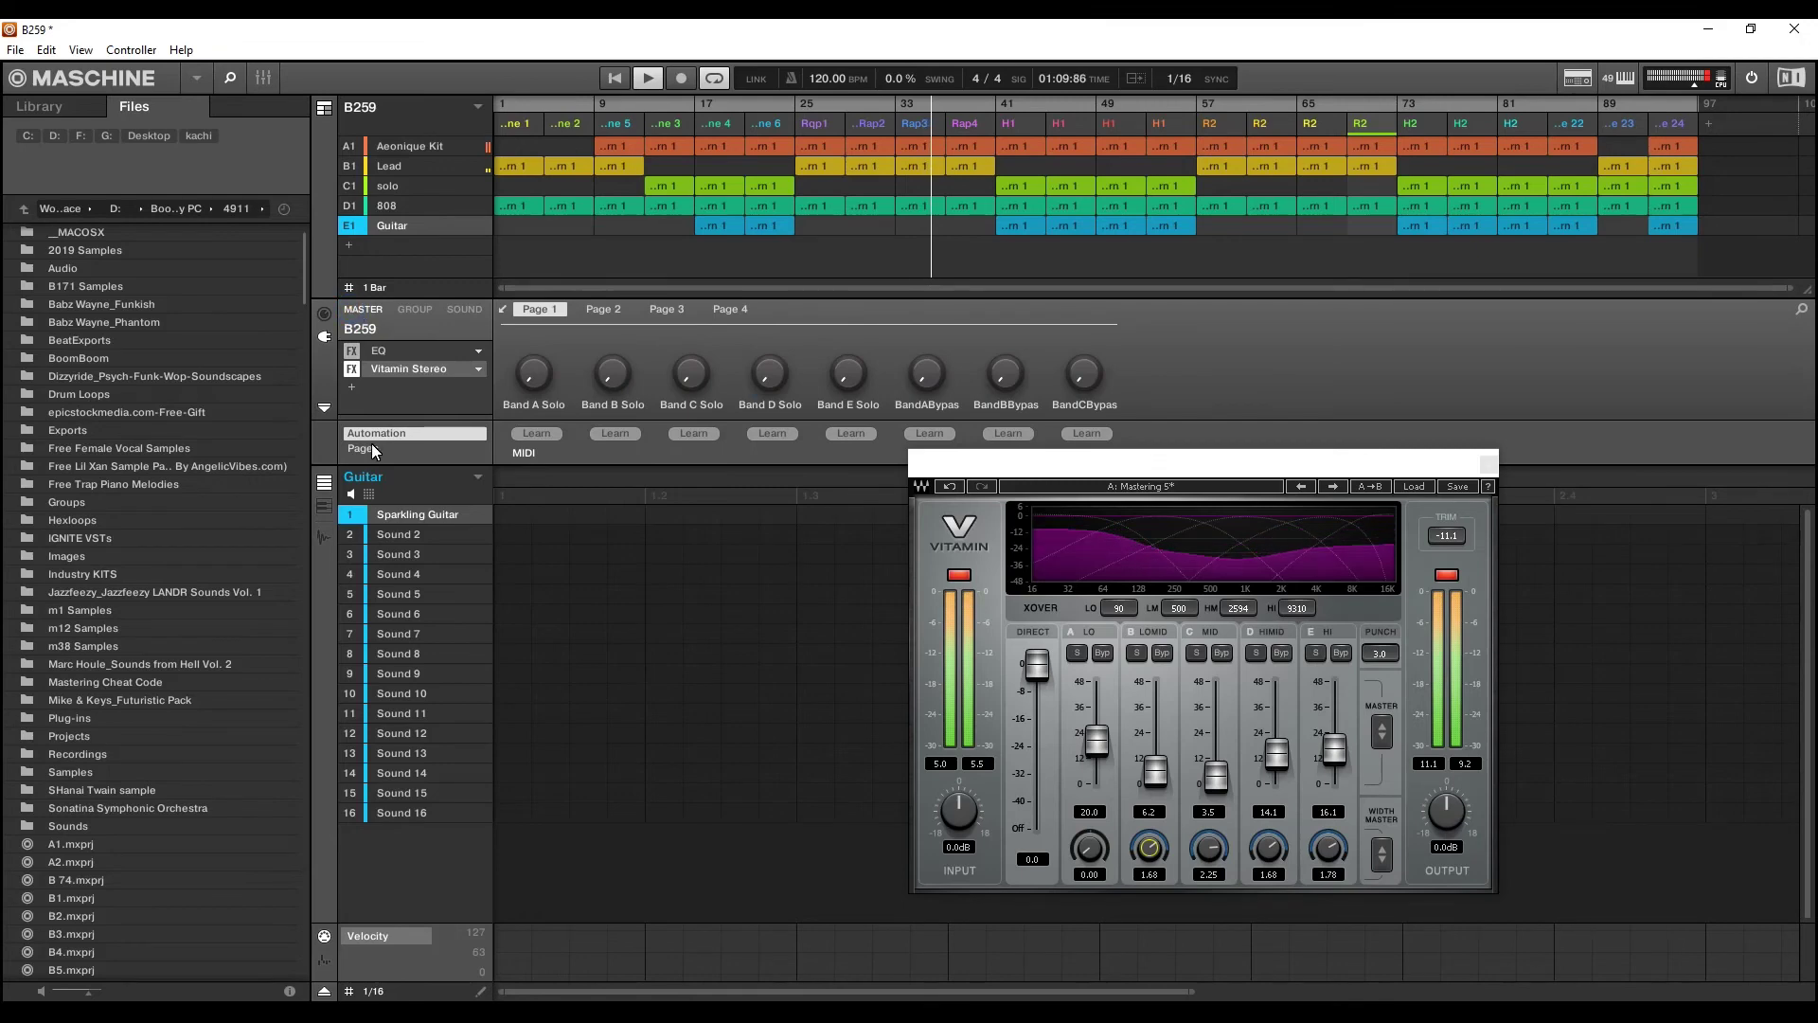
Place the Vitamin window below the arrangement, stop playback and replay the song from the beginning
{"action": "left_click_drag", "start_coordinate": [1247, 464], "coordinate": [846, 404]}
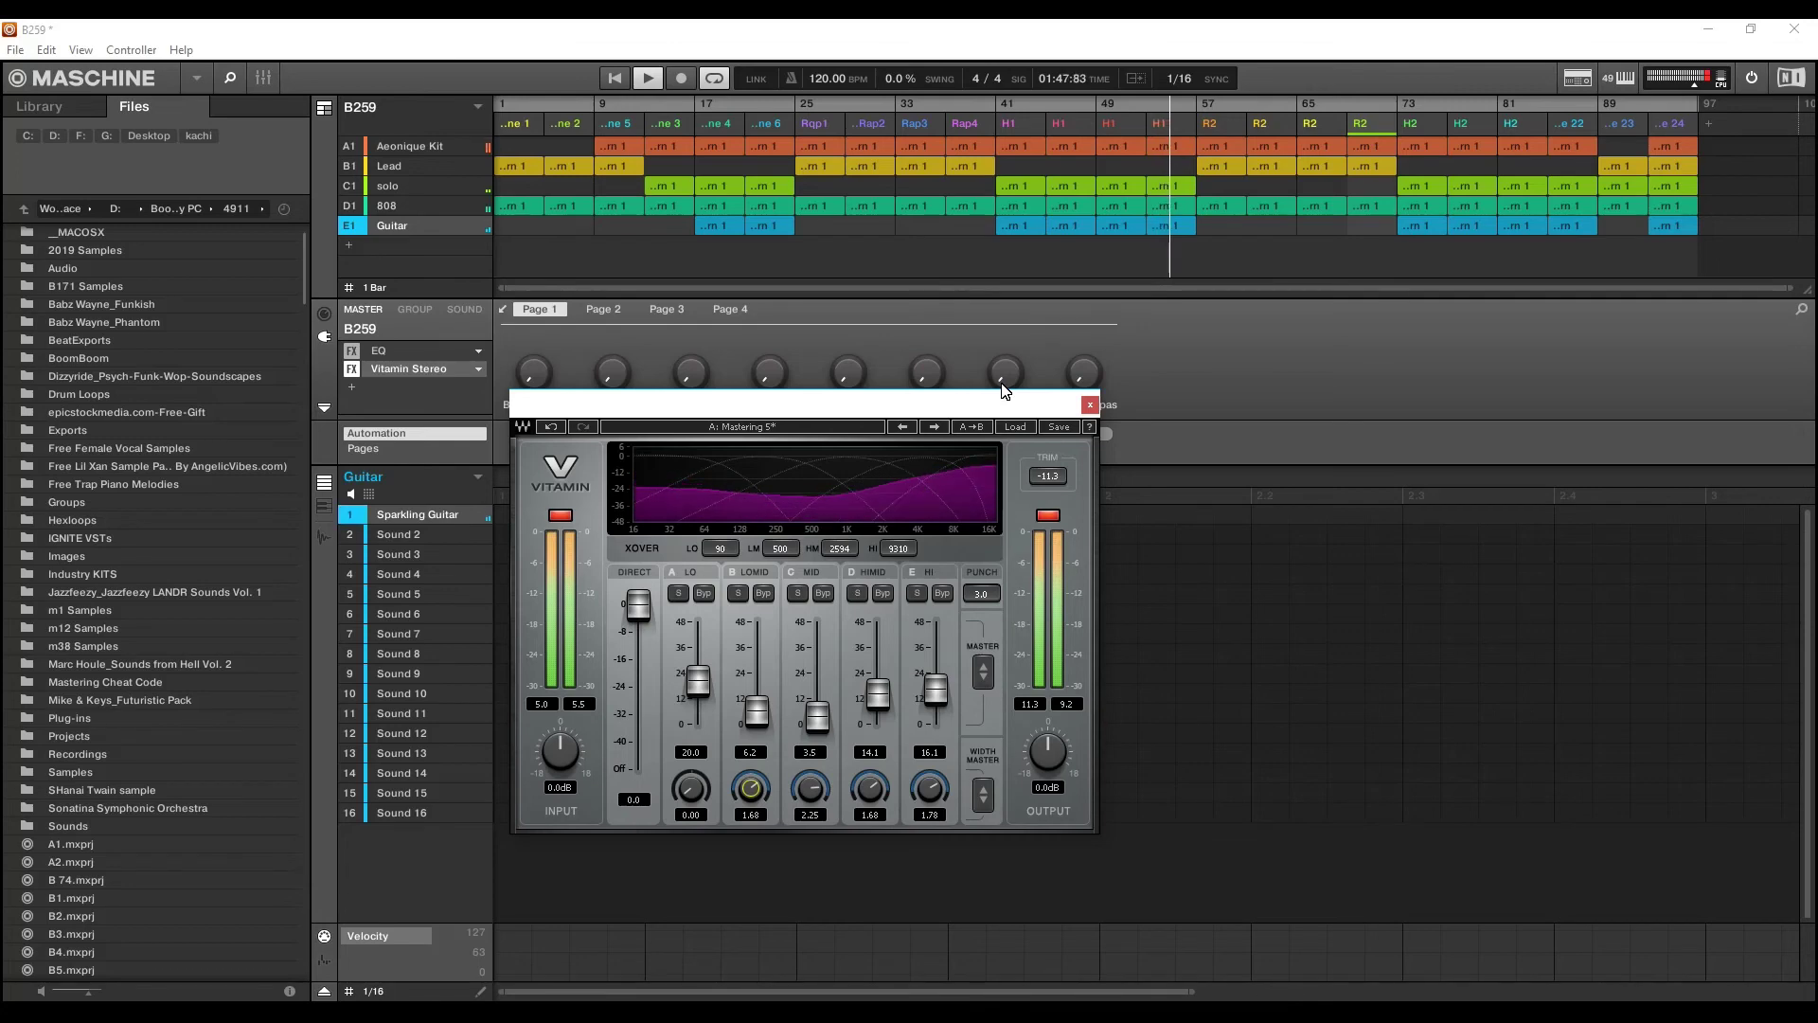
{"action": "key", "text": "space"}
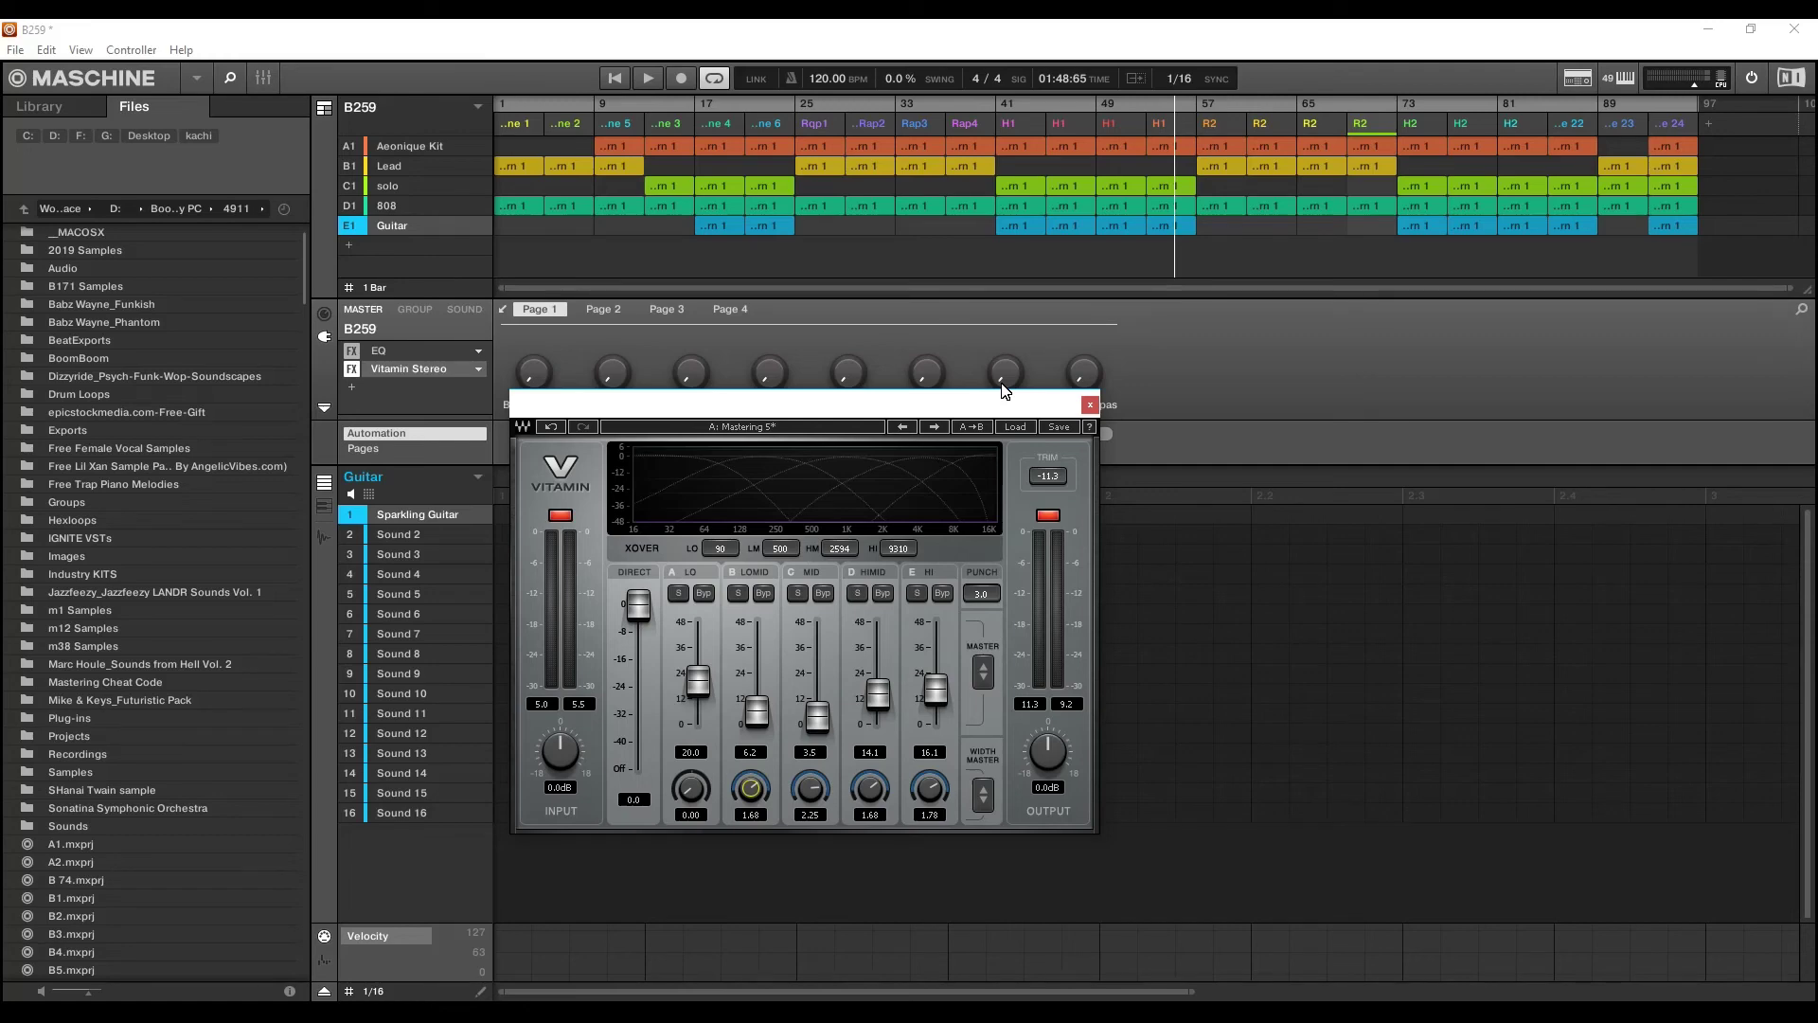
{"action": "key", "text": "space"}
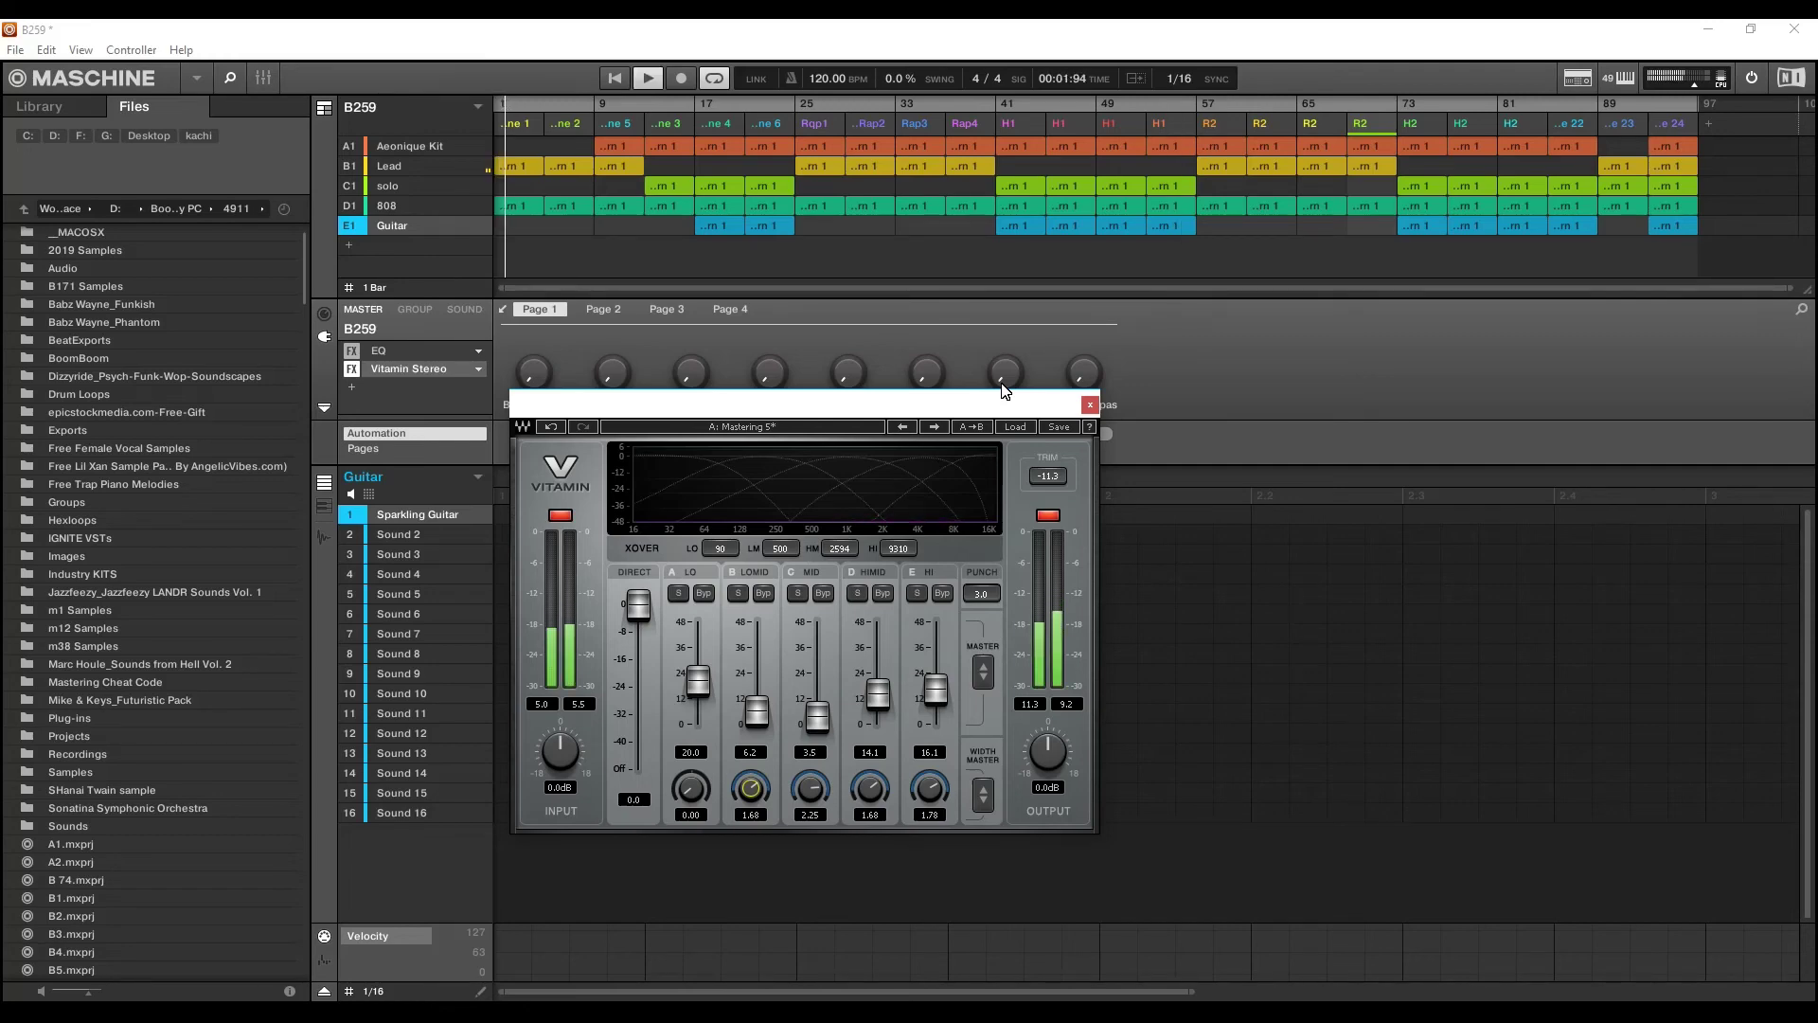